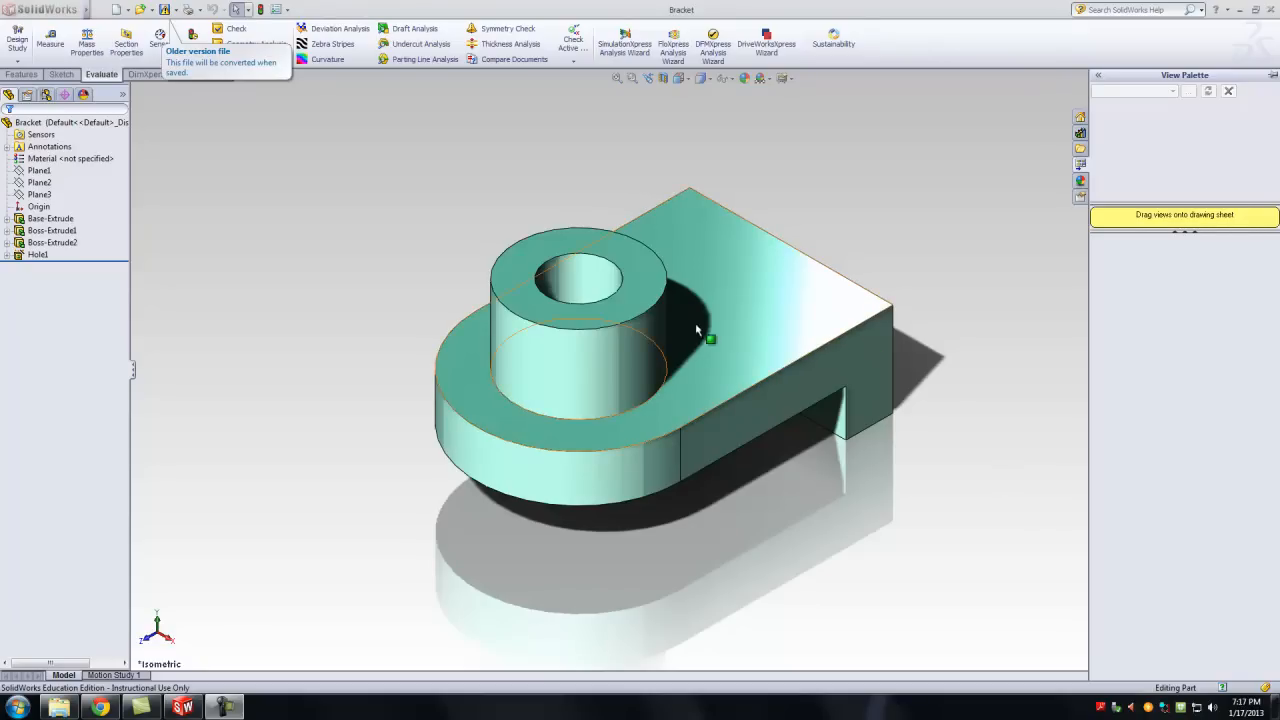
# Create a drawing from the bracket part on a standard A (ANSI) Landscape sheet.
pyautogui.click(322, 173)
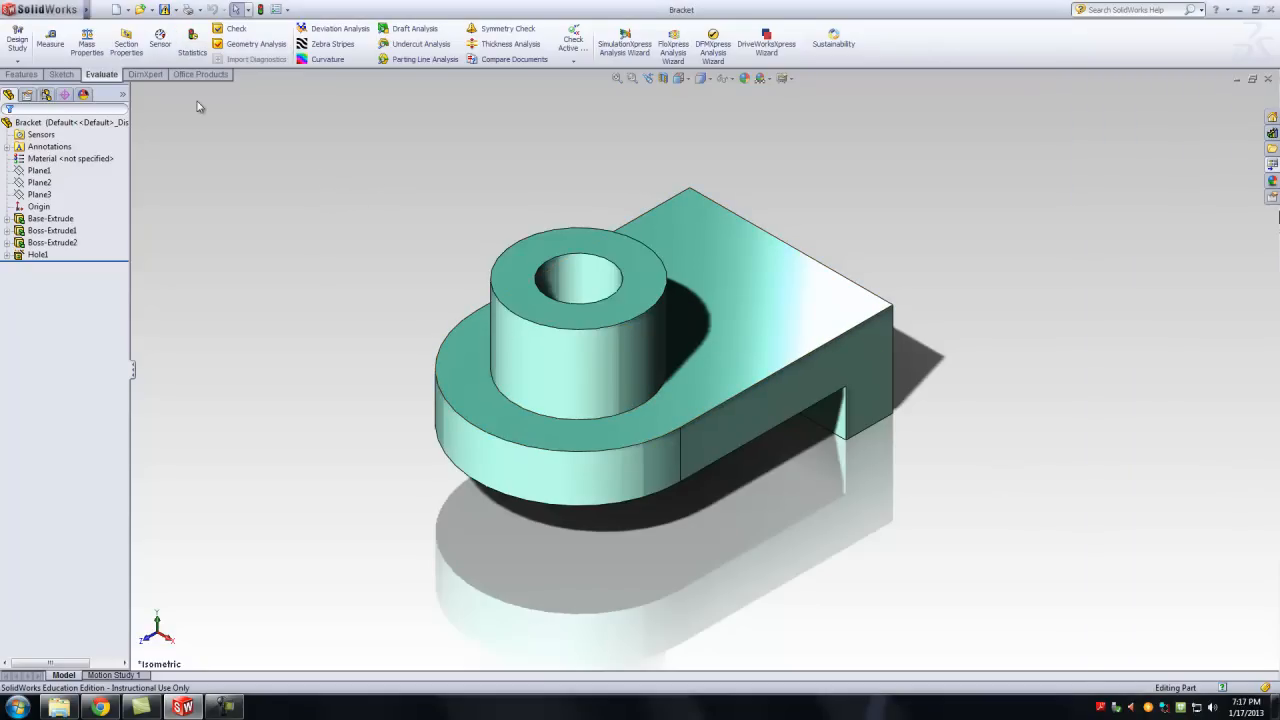
pyautogui.moveTo(62, 11)
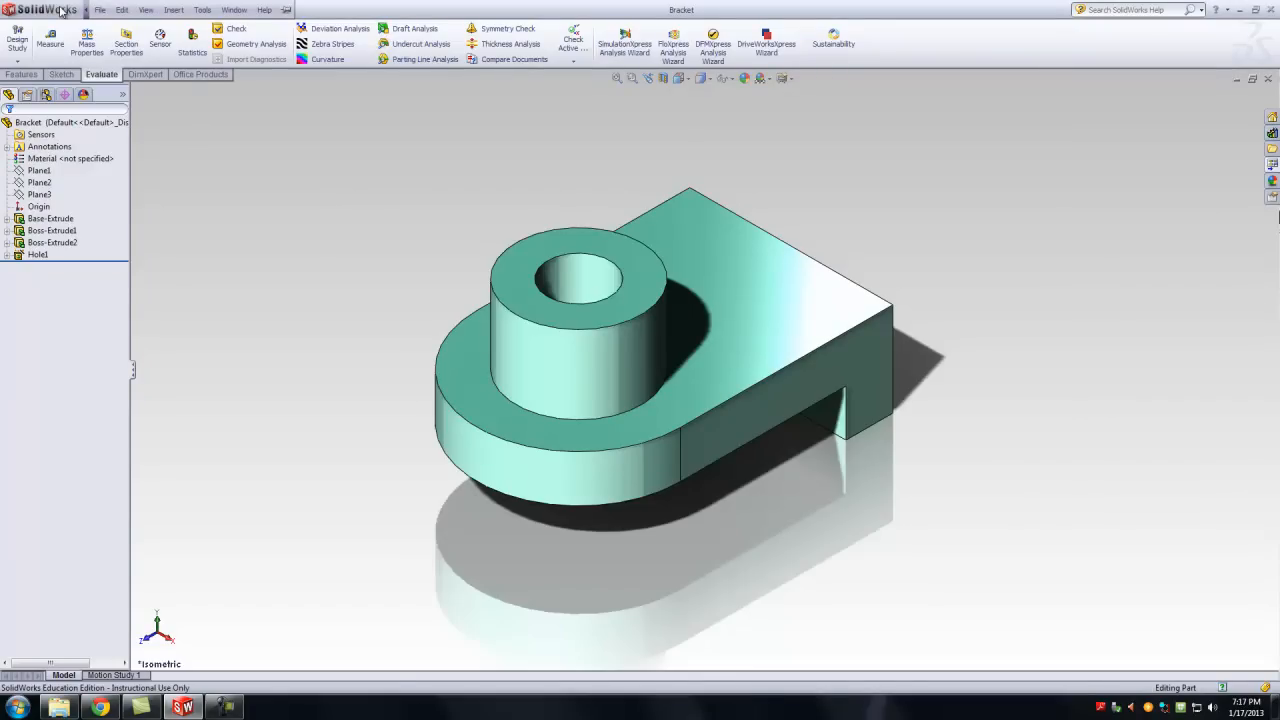
pyautogui.click(99, 11)
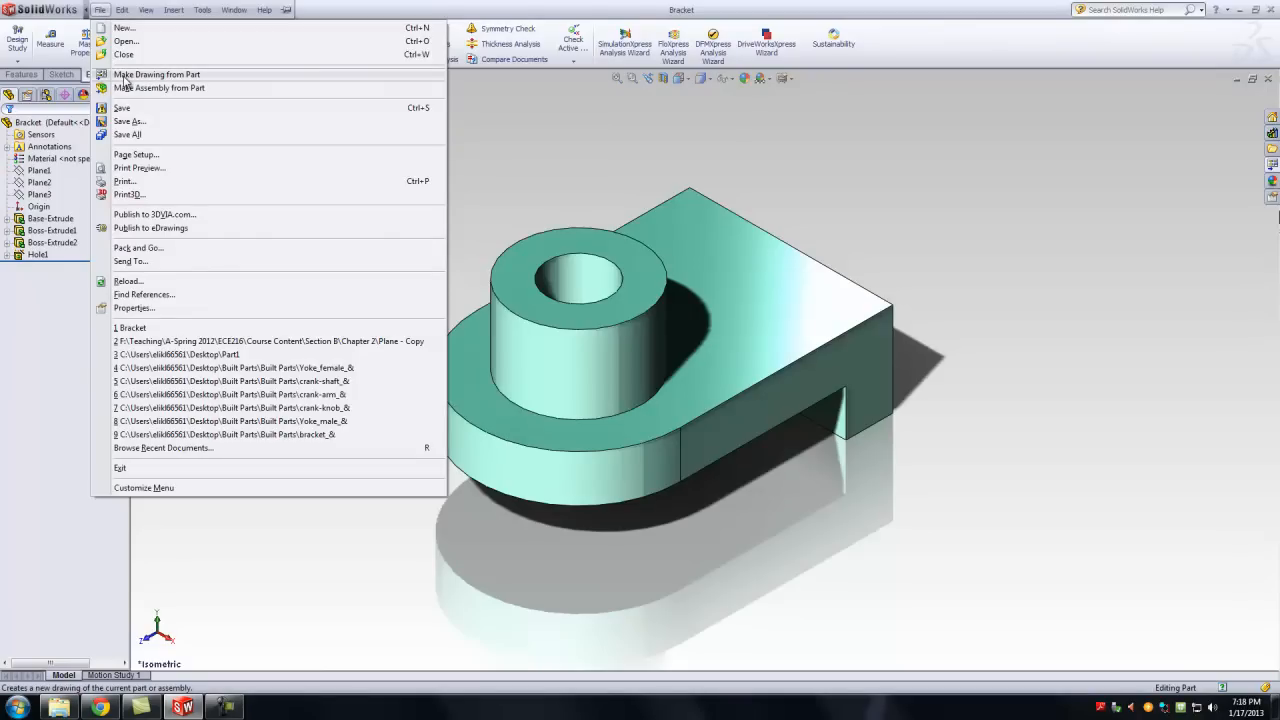
pyautogui.press('Escape')
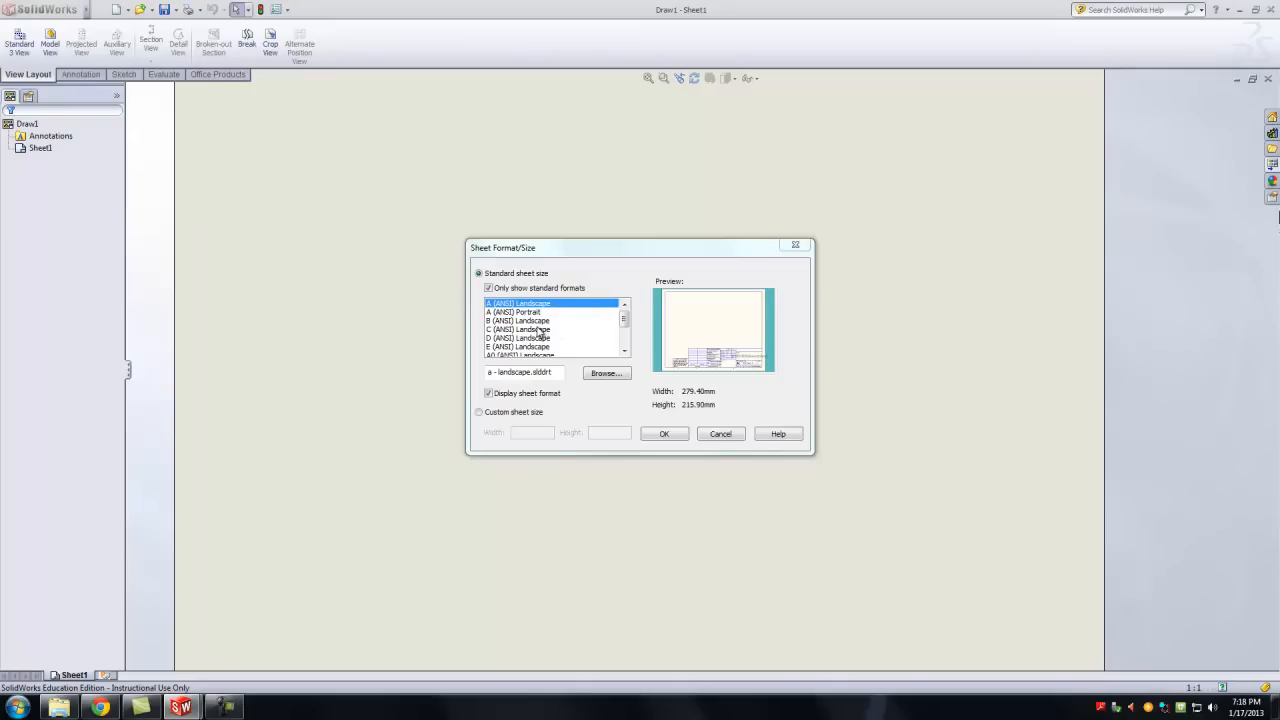
pyautogui.click(608, 379)
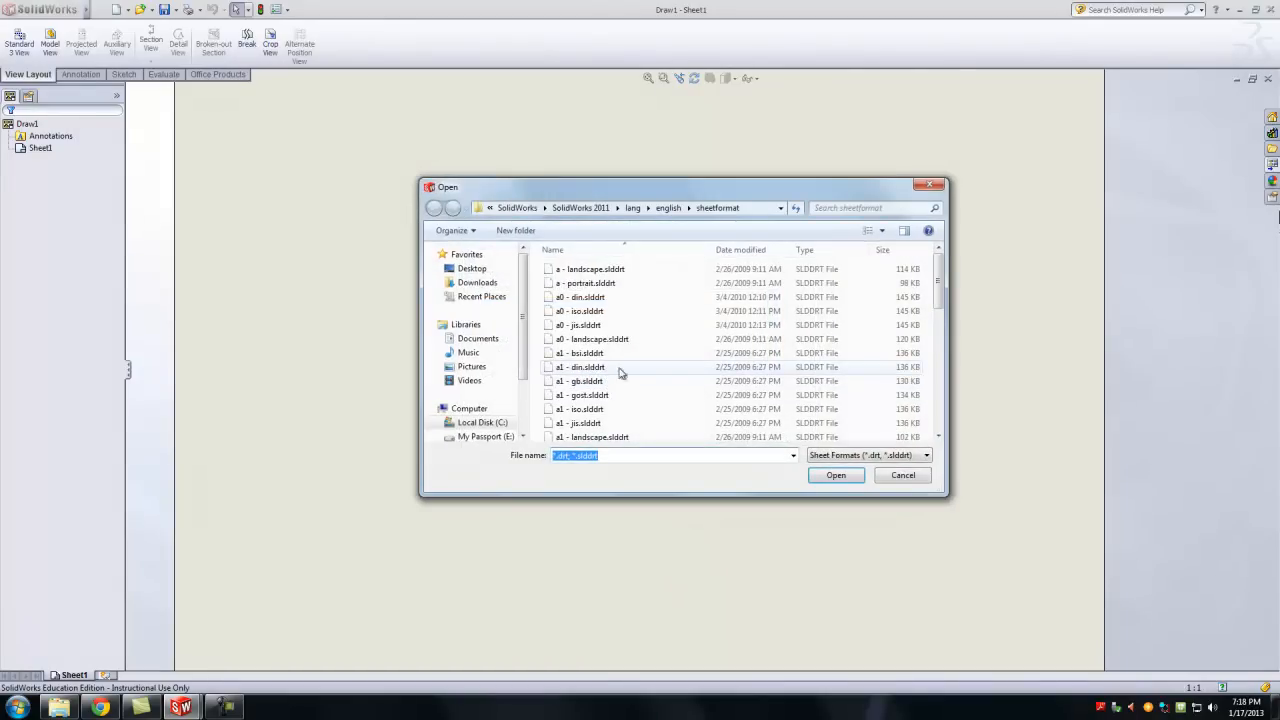
pyautogui.moveTo(939, 284)
pyautogui.mouseDown()
pyautogui.moveTo(935, 404)
pyautogui.moveTo(941, 266)
pyautogui.mouseUp()
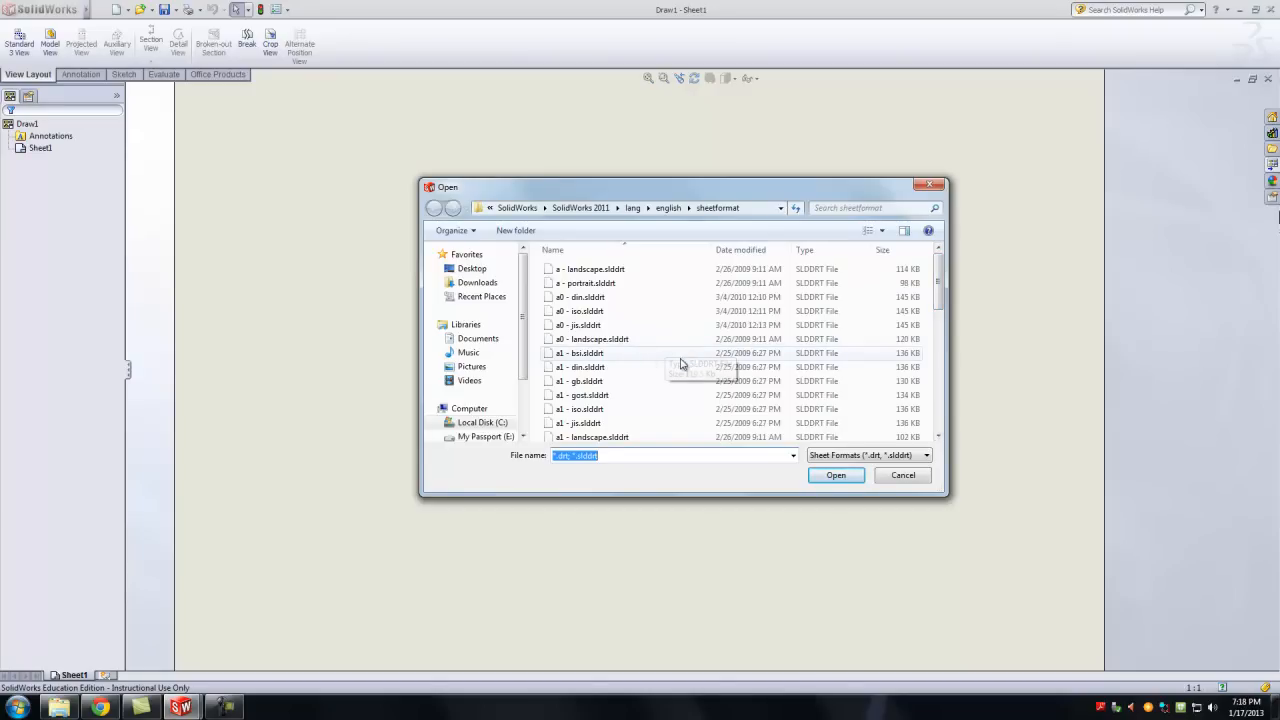
pyautogui.click(903, 476)
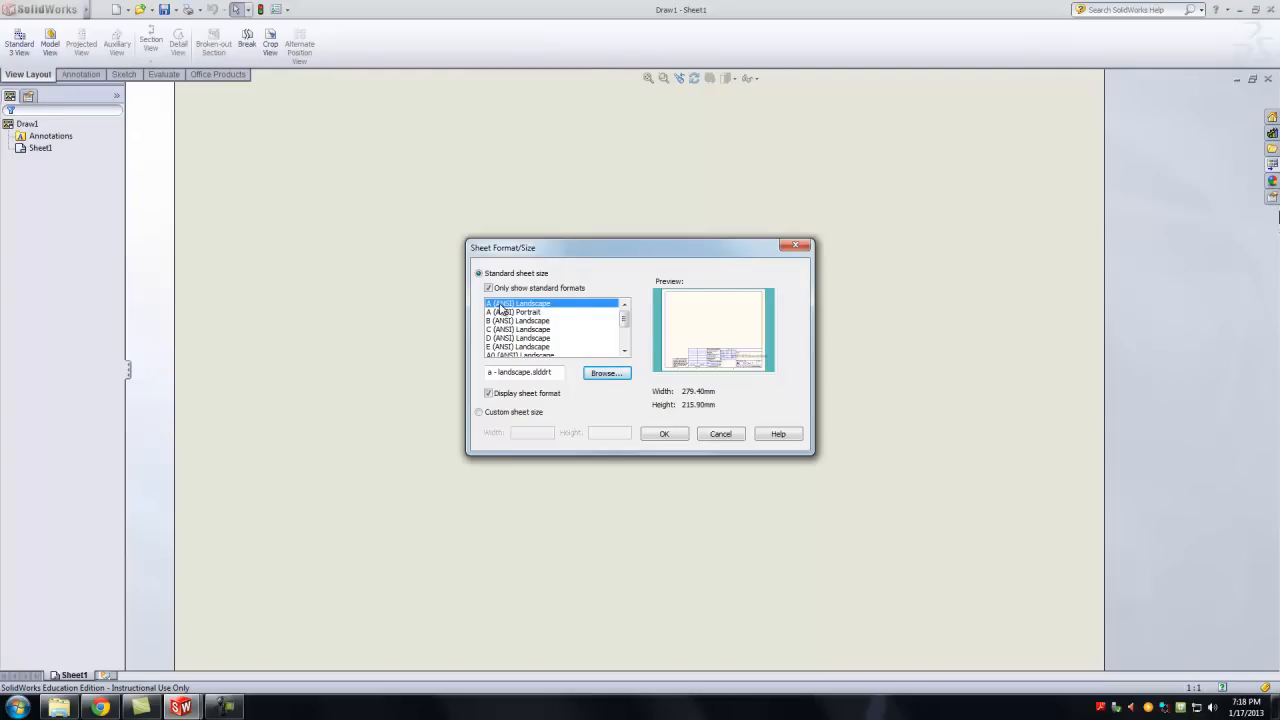
pyautogui.click(664, 434)
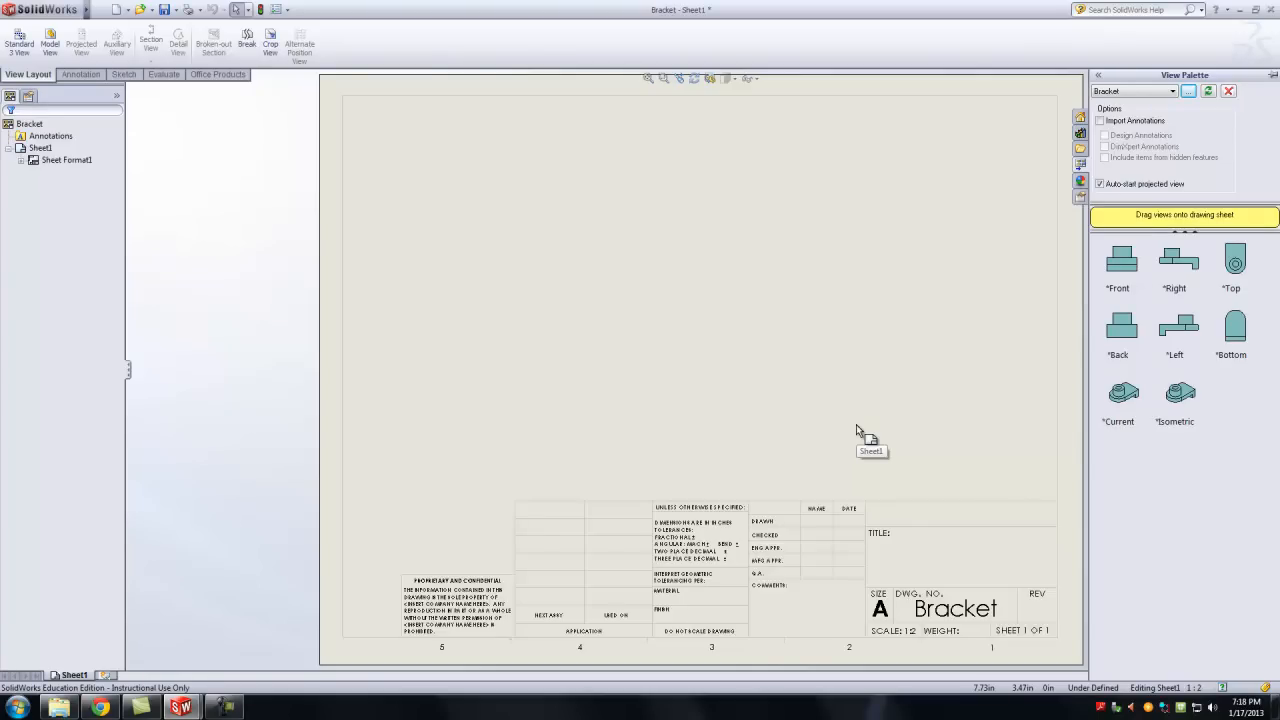
# Place the bracket's front view in the sheet's lower-left area, with one projected view above it and one to its right.
pyautogui.scroll(2, 873, 413)
pyautogui.scroll(-1, 915, 363)
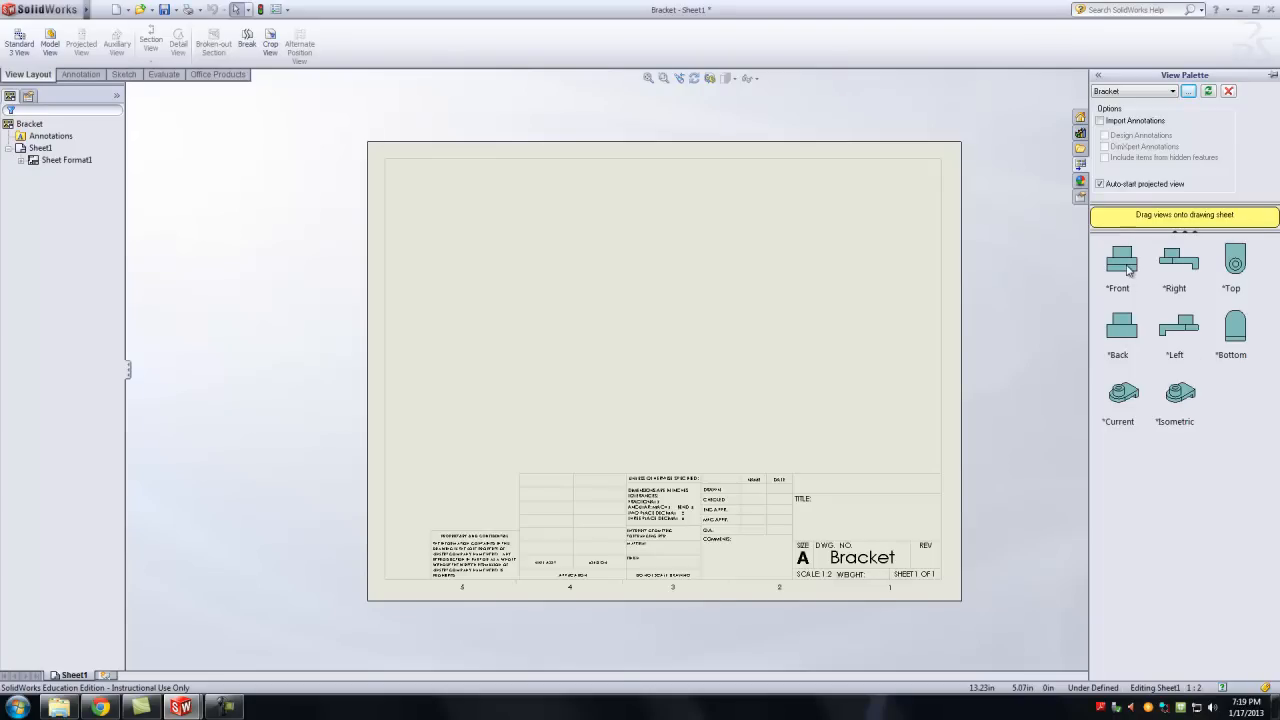
pyautogui.moveTo(1128, 268)
pyautogui.mouseDown()
pyautogui.moveTo(502, 389)
pyautogui.moveTo(509, 399)
pyautogui.mouseUp()
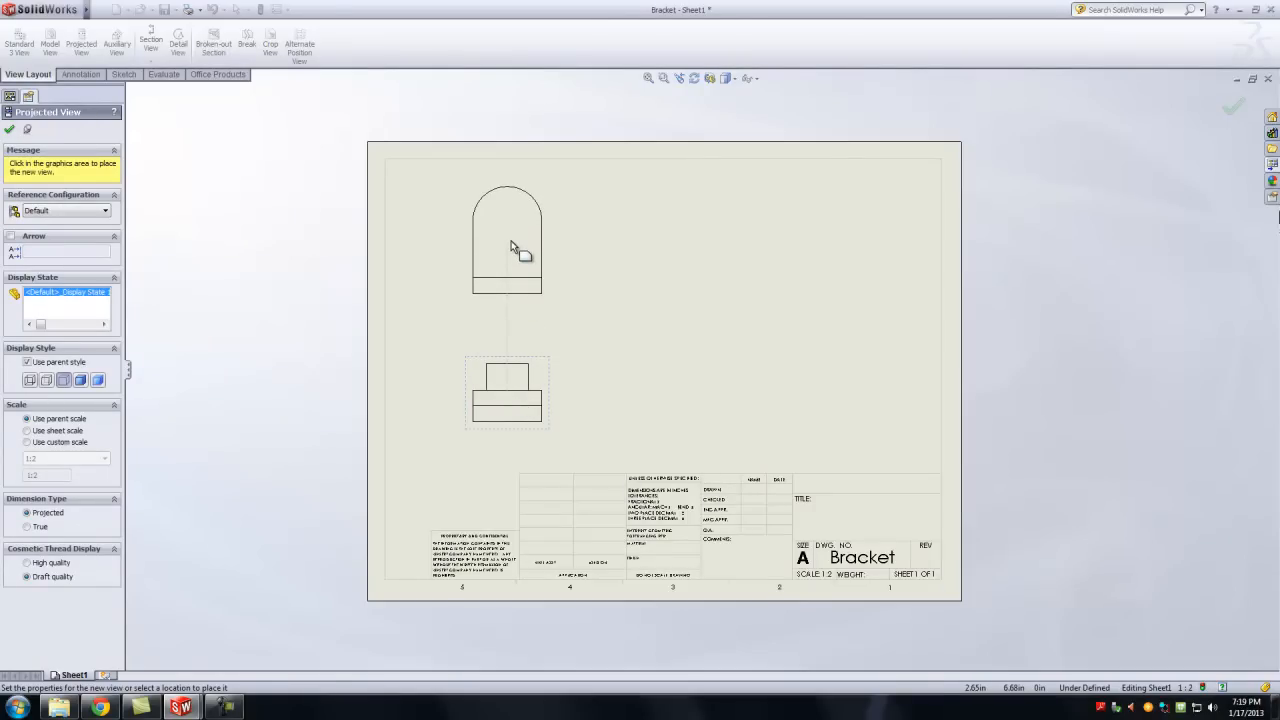
pyautogui.click(510, 245)
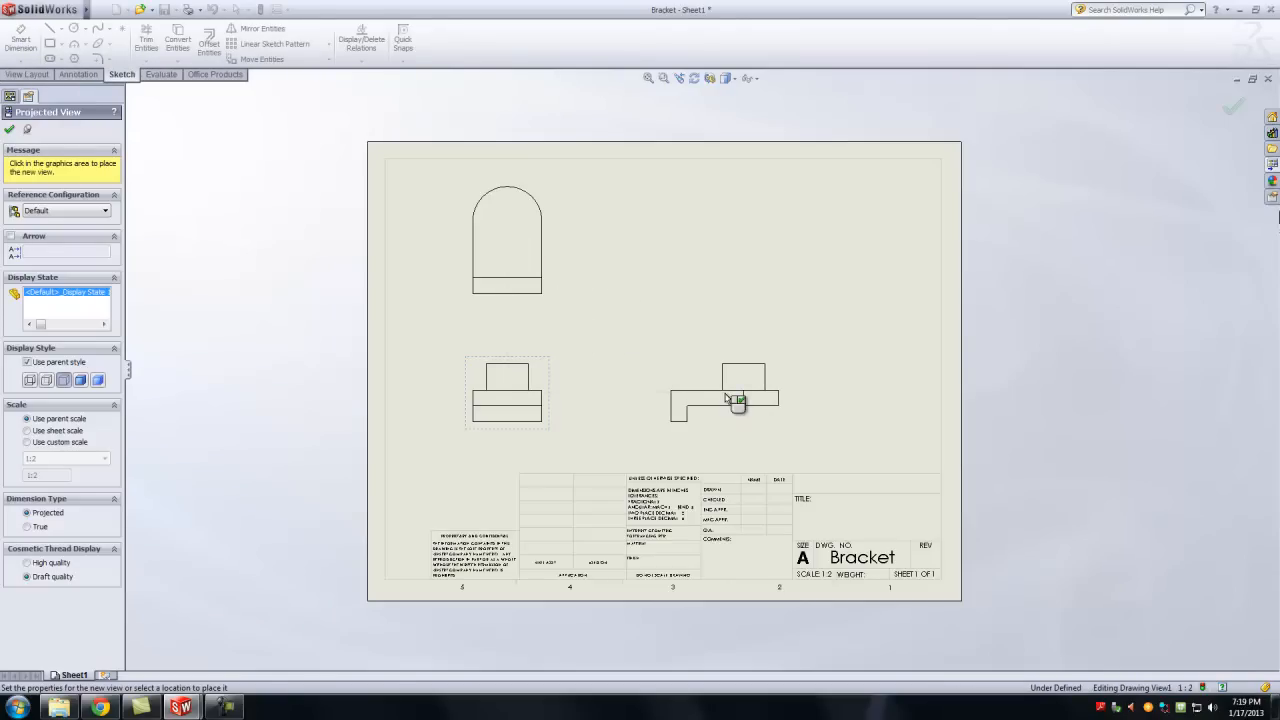
pyautogui.click(727, 397)
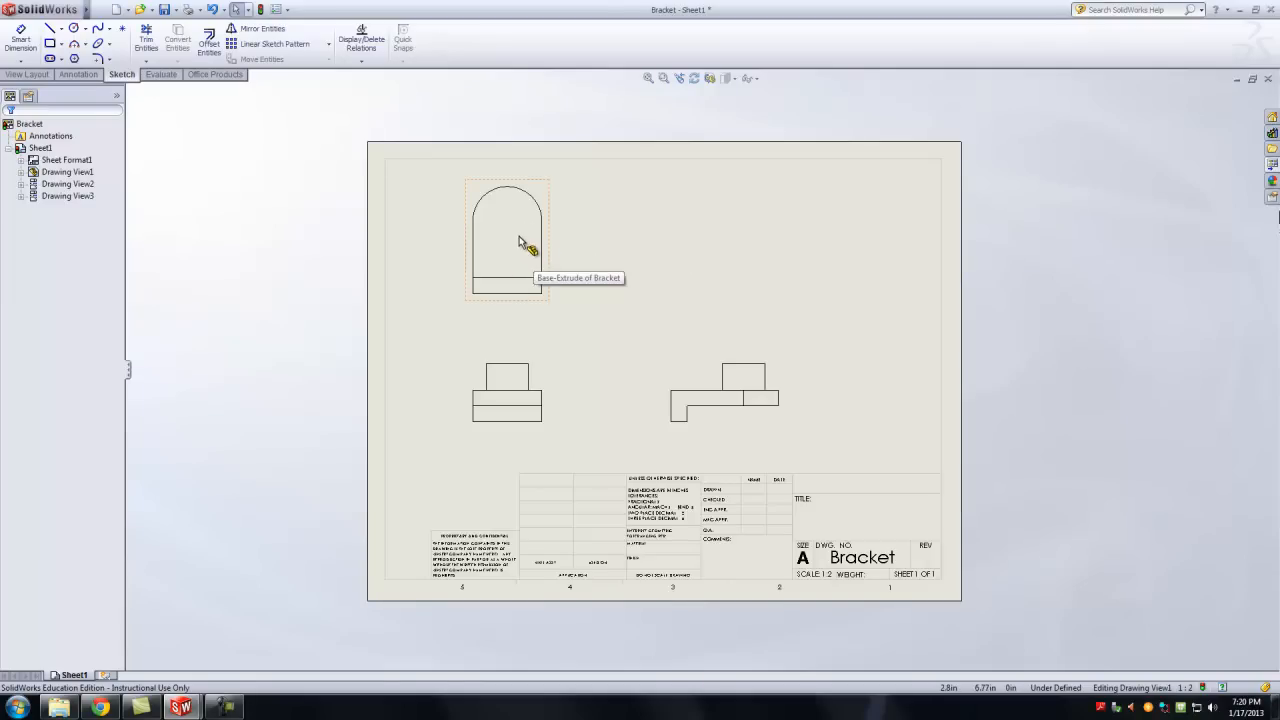
# View the bracket part in the Top orientation to compare it with the projected view, and return to the drawing.
pyautogui.click(1237, 80)
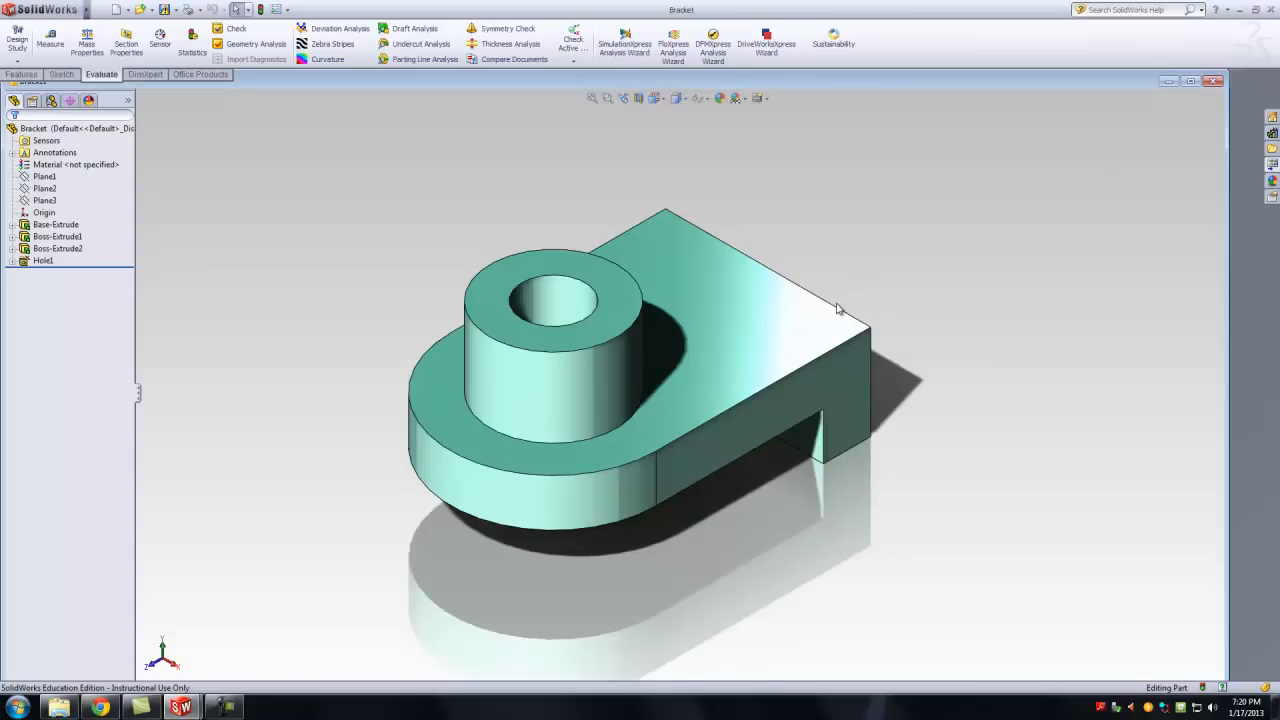
pyautogui.click(1190, 81)
pyautogui.press('space')
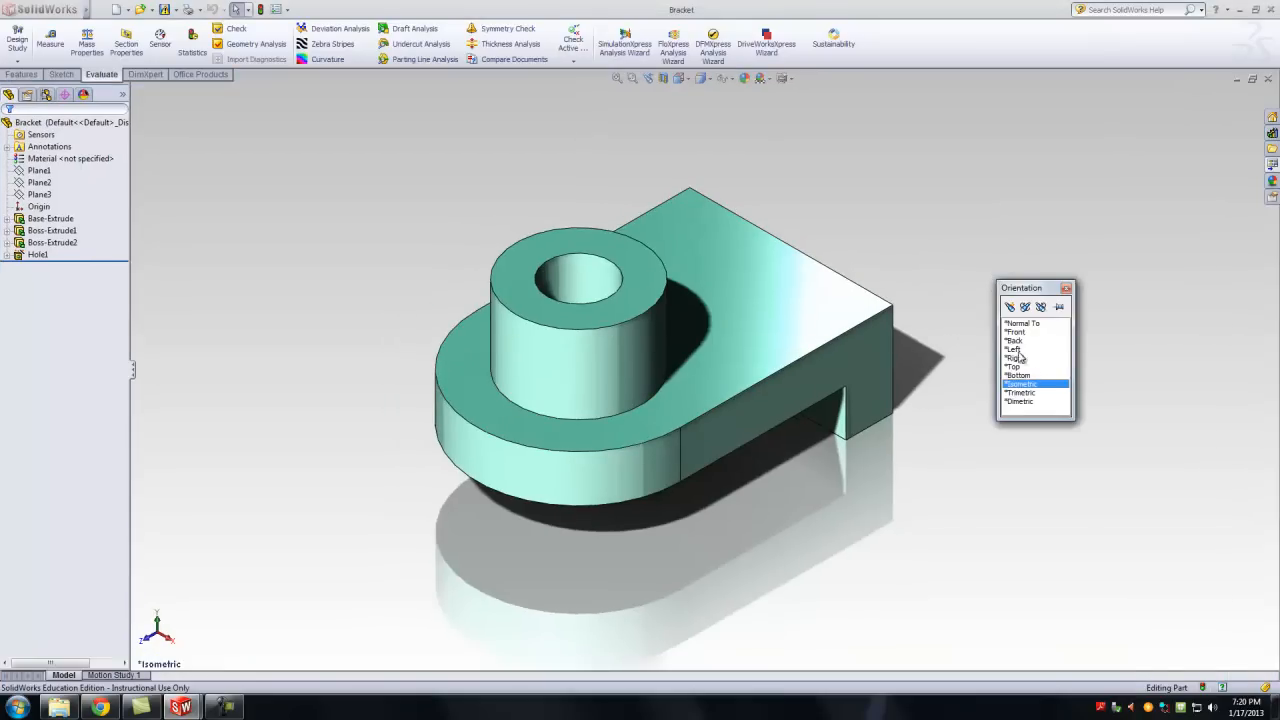
pyautogui.doubleClick(1020, 373)
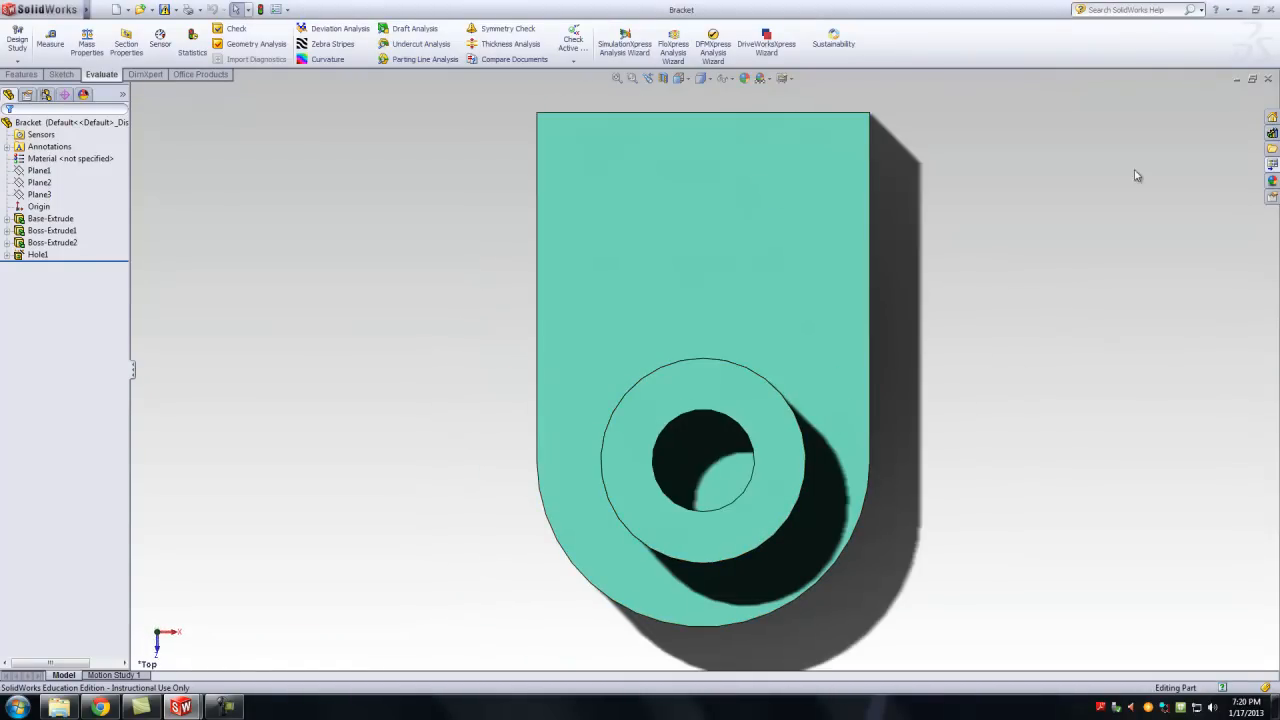
pyautogui.click(1237, 78)
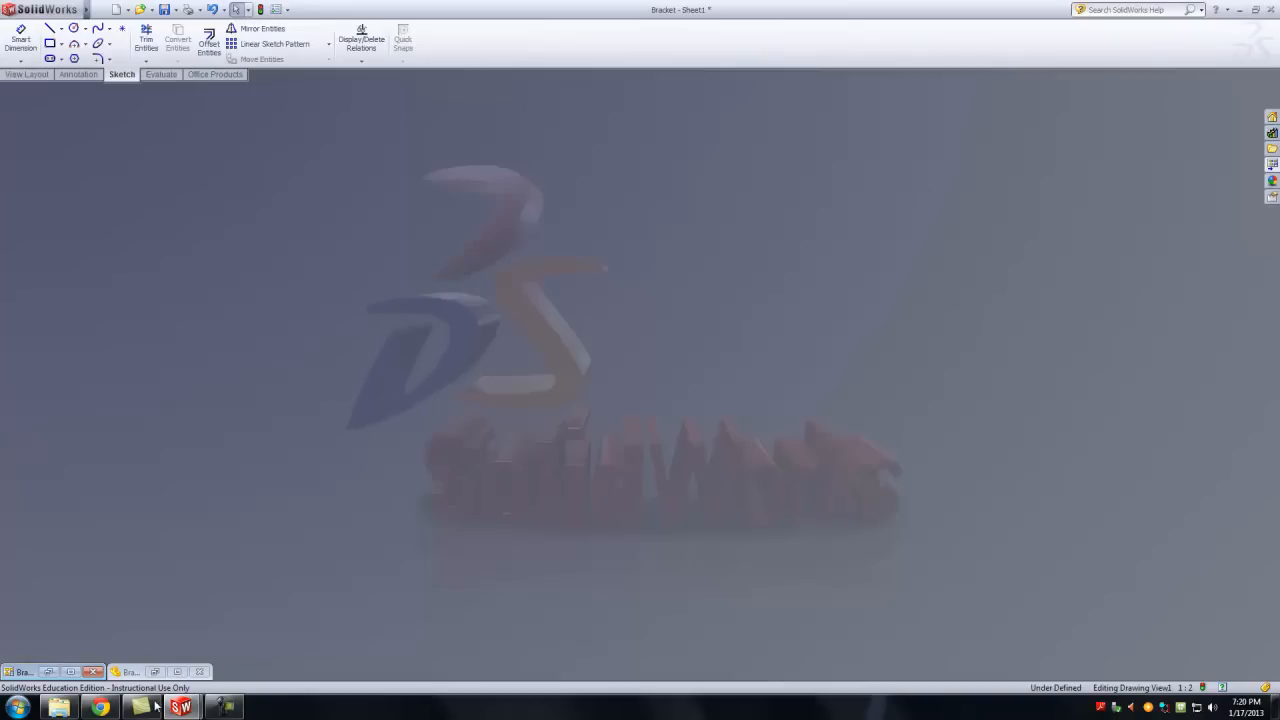
pyautogui.click(70, 671)
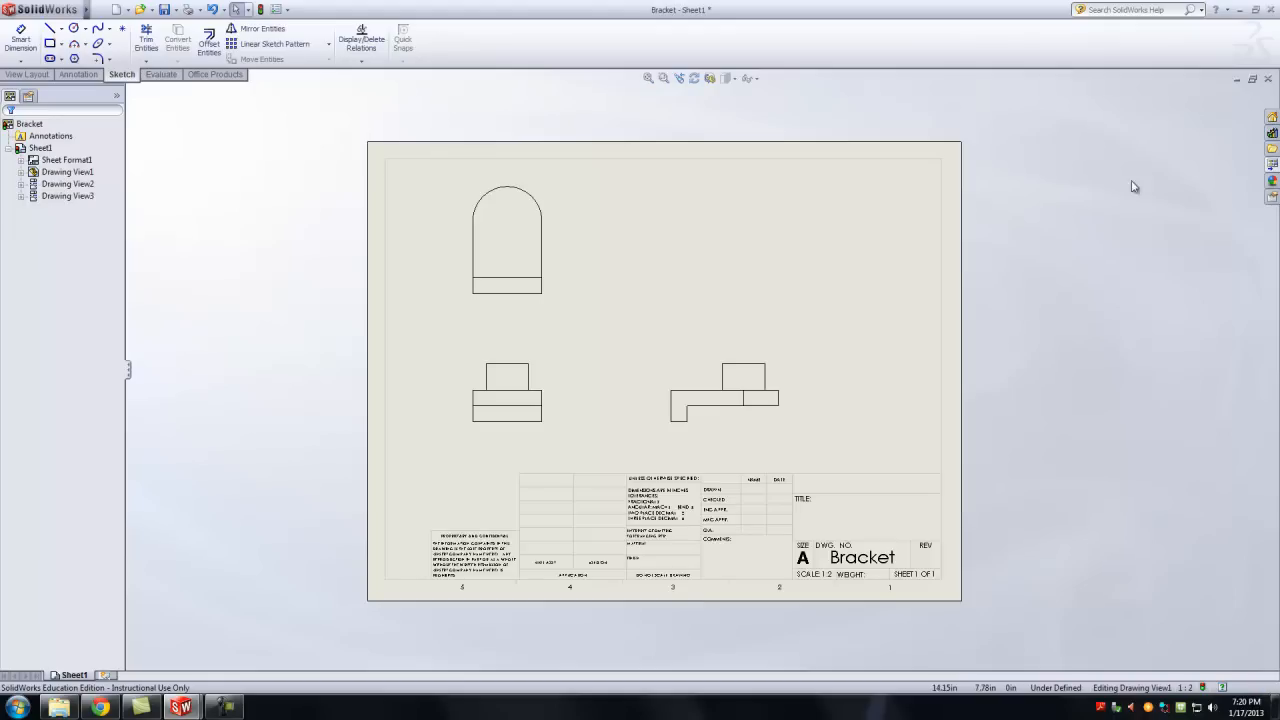
# Close the drawing without saving and create a new one from the bracket part on an A (ANSI) Landscape sheet.
pyautogui.click(1269, 81)
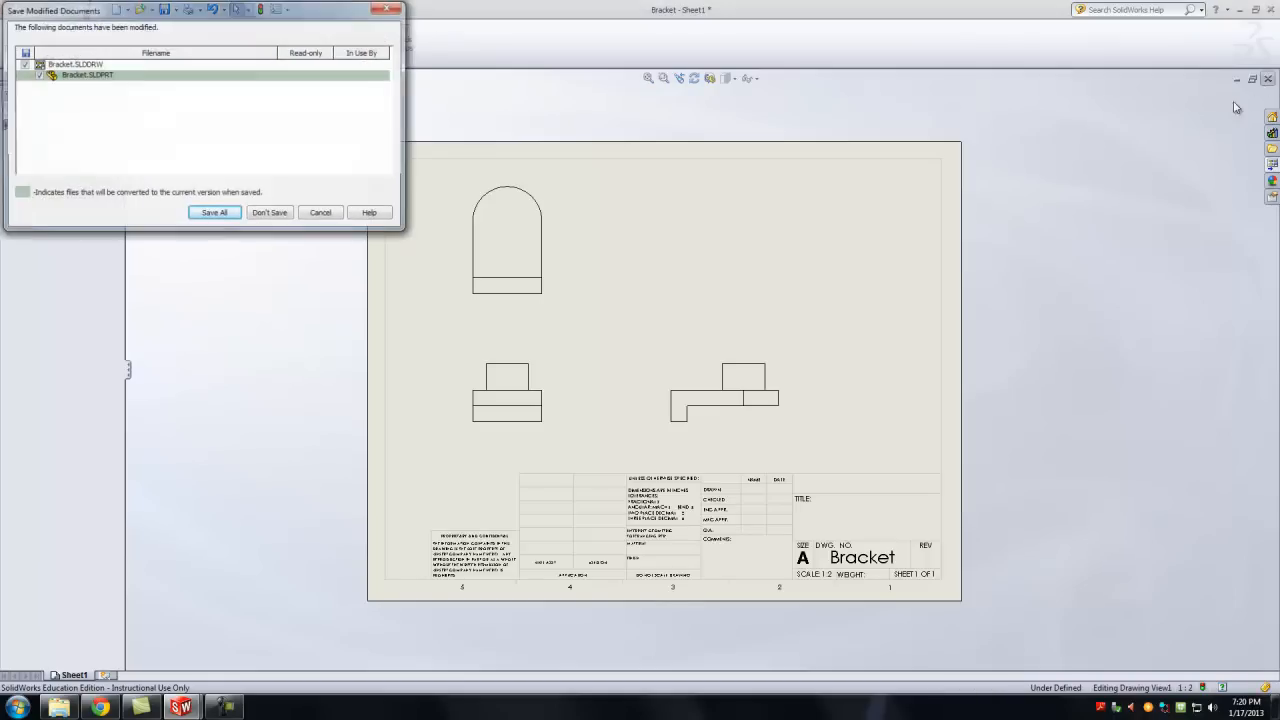
pyautogui.click(267, 213)
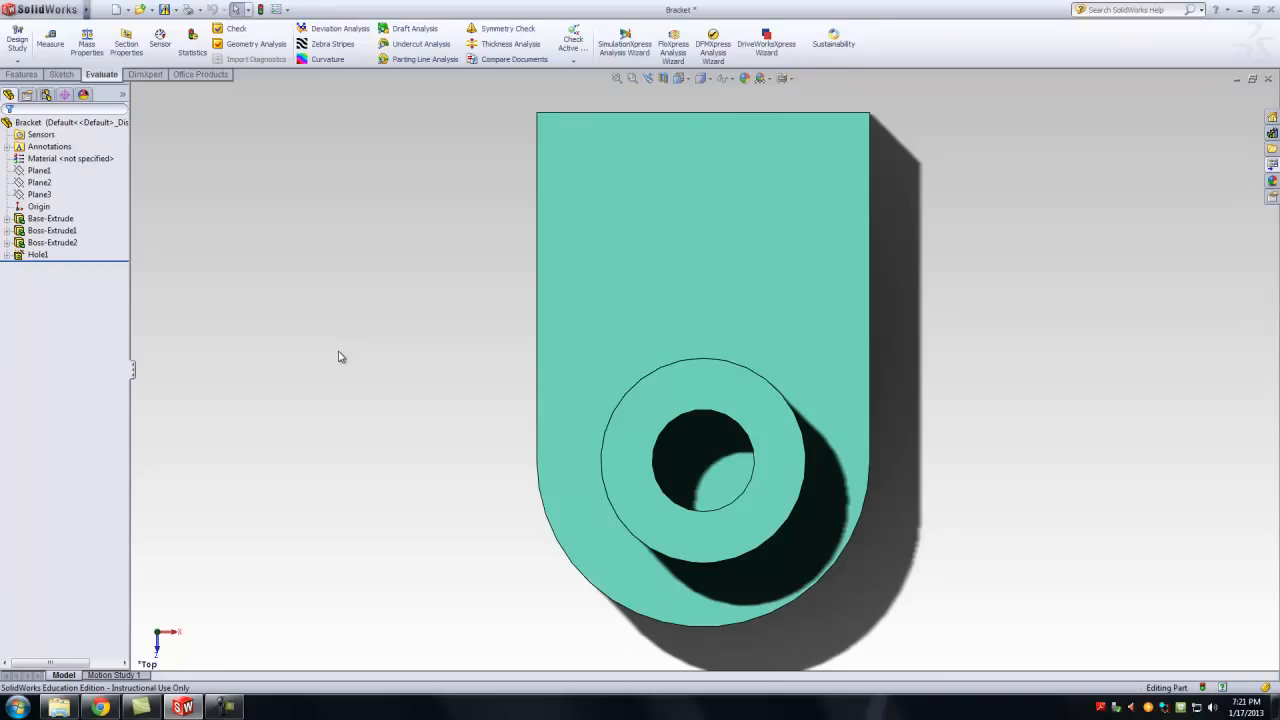
pyautogui.click(100, 10)
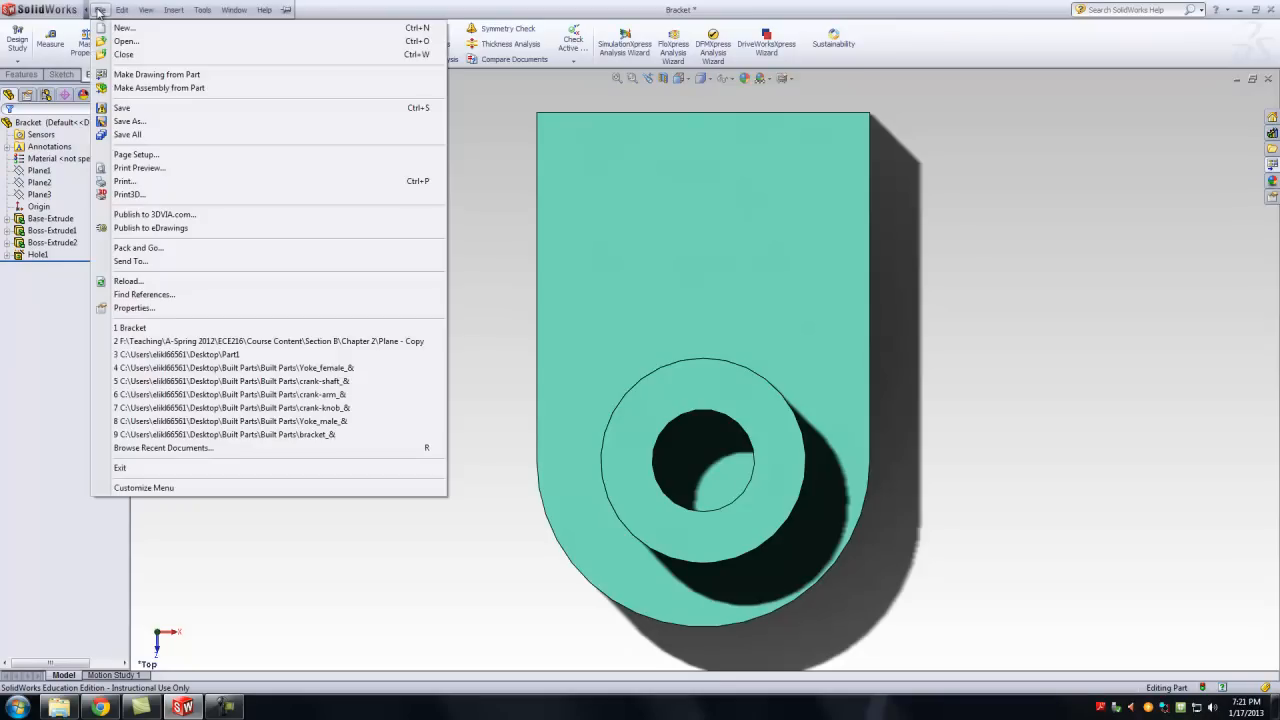
pyautogui.click(123, 75)
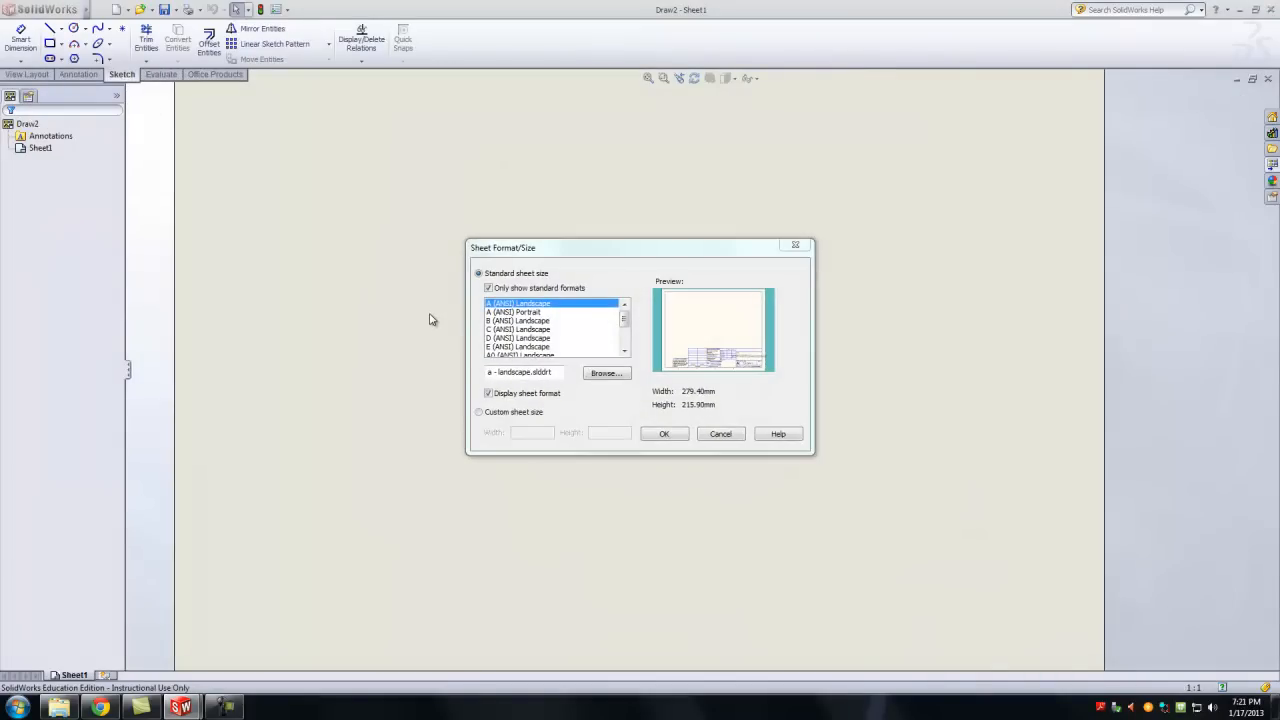
pyautogui.click(670, 436)
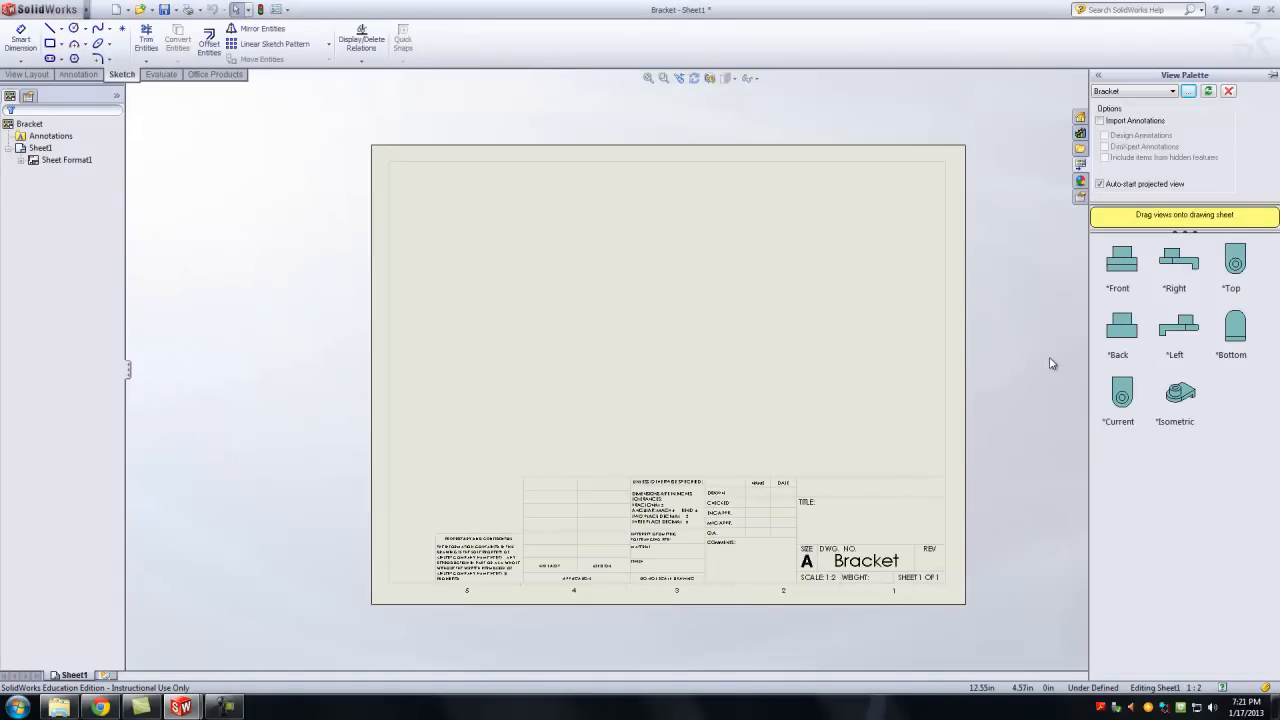
# Set the sheet's type of projection to Third angle in the sheet properties.
pyautogui.rightClick(68, 161)
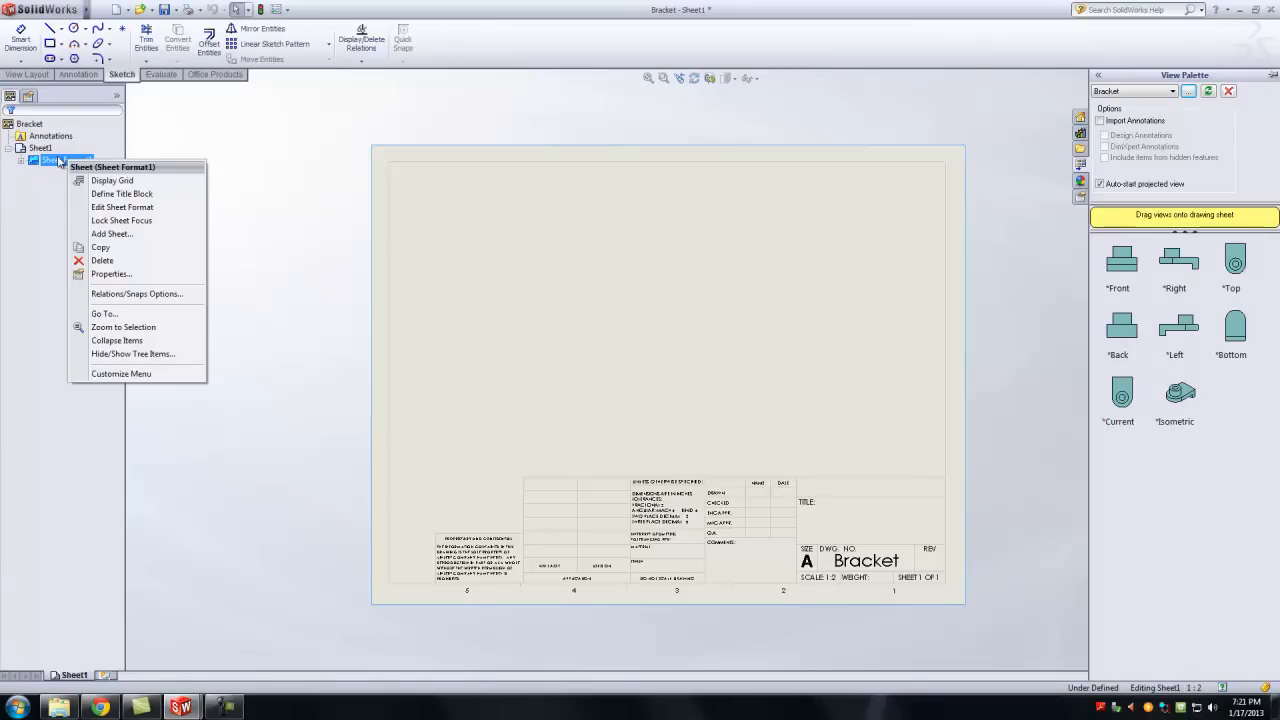
pyautogui.click(110, 274)
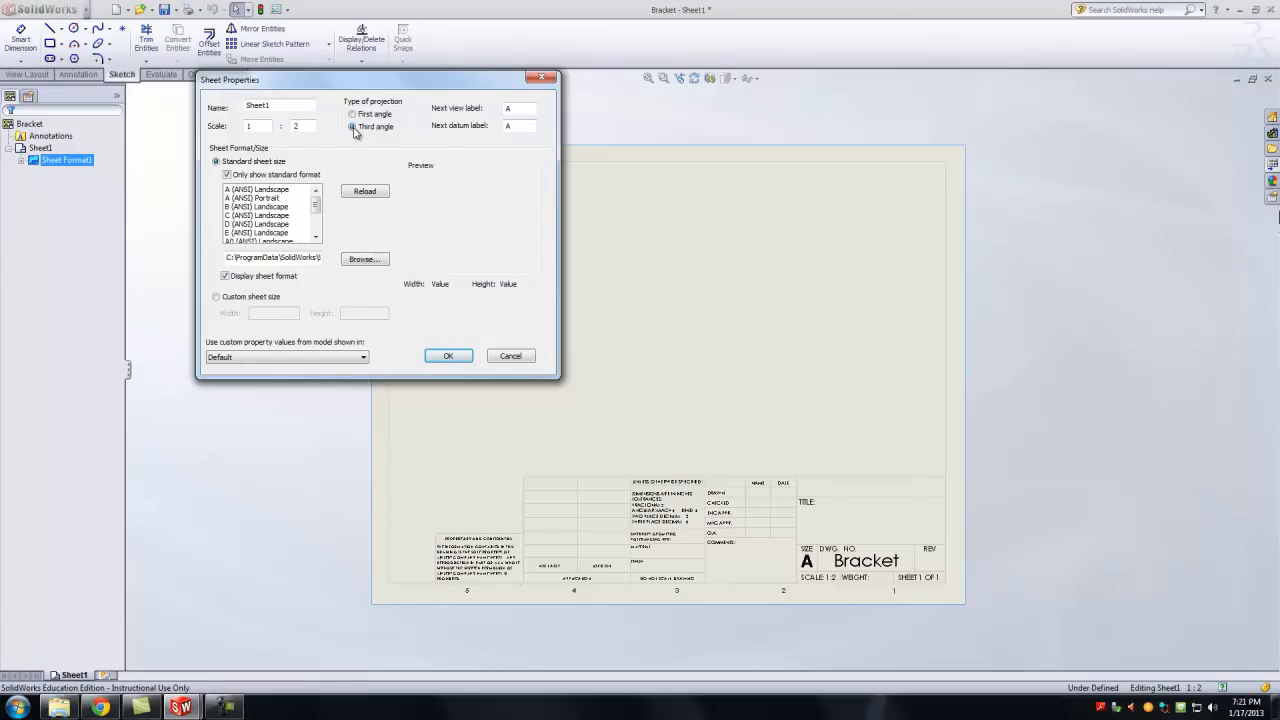
pyautogui.click(353, 128)
pyautogui.click(447, 357)
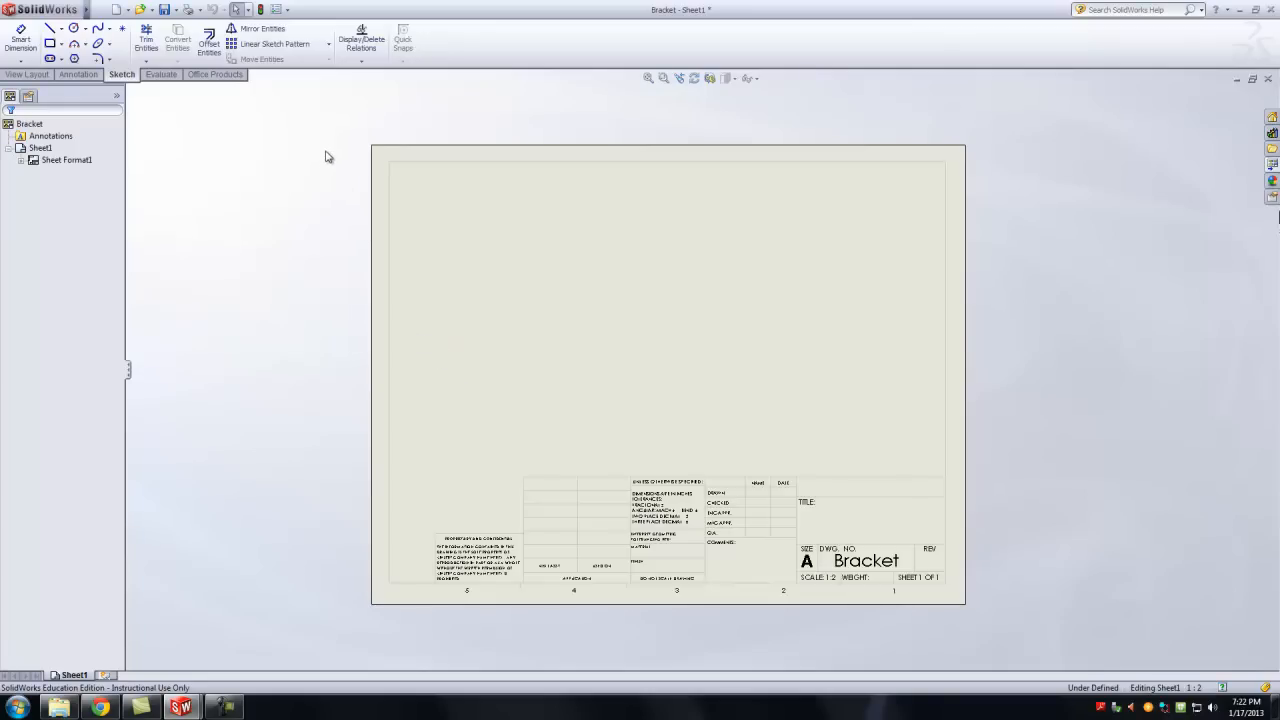
# Set the drawing document's unit system to MMGS (millimeter, gram, second).
pyautogui.click(288, 10)
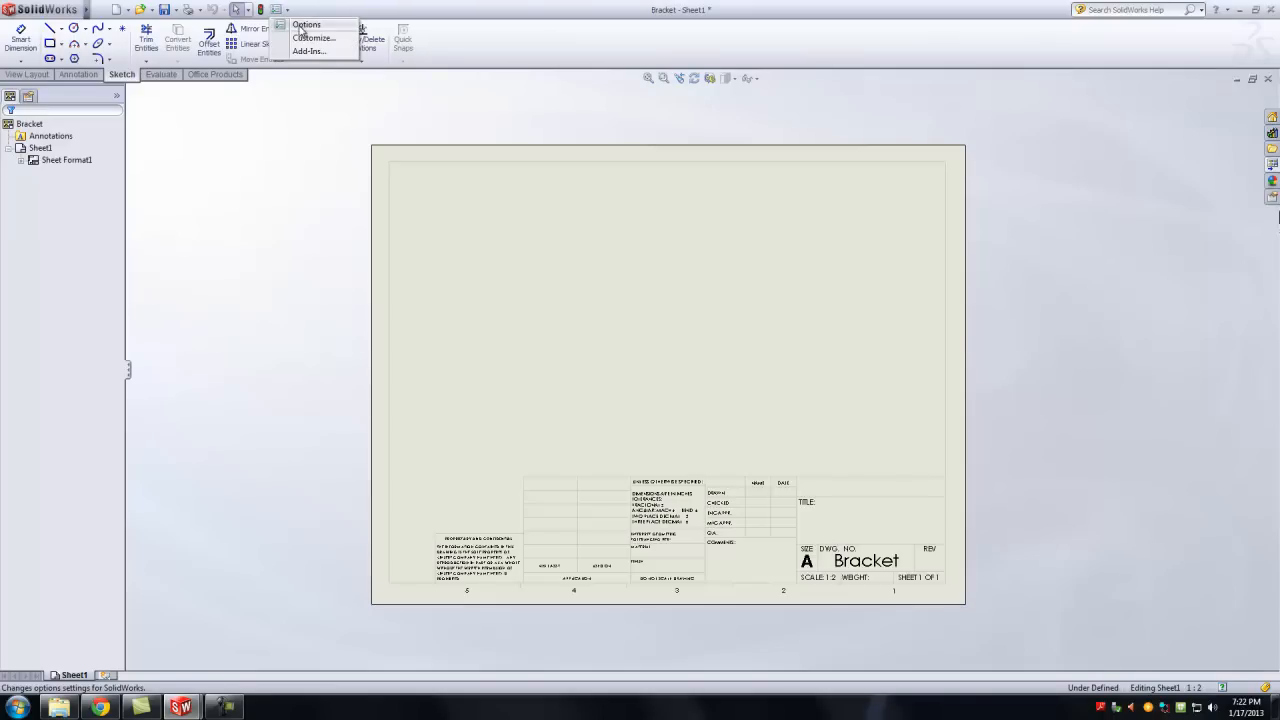
pyautogui.click(300, 27)
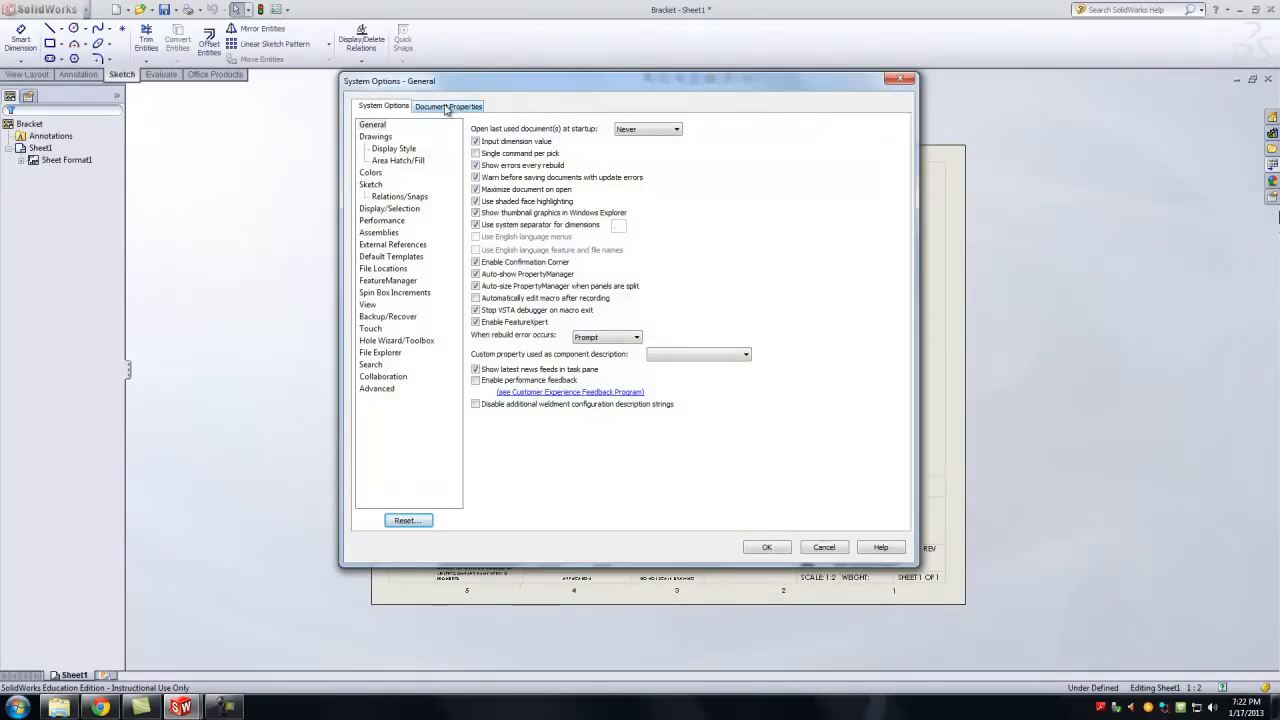
pyautogui.click(447, 106)
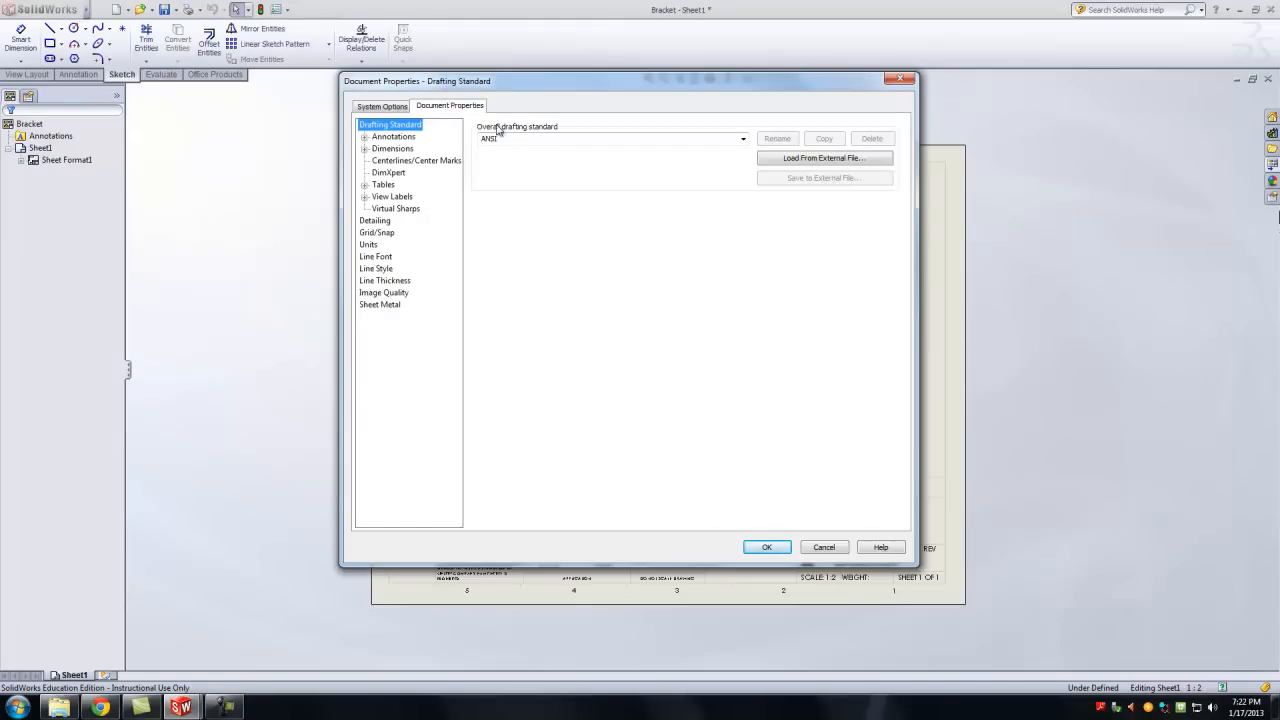
pyautogui.click(368, 245)
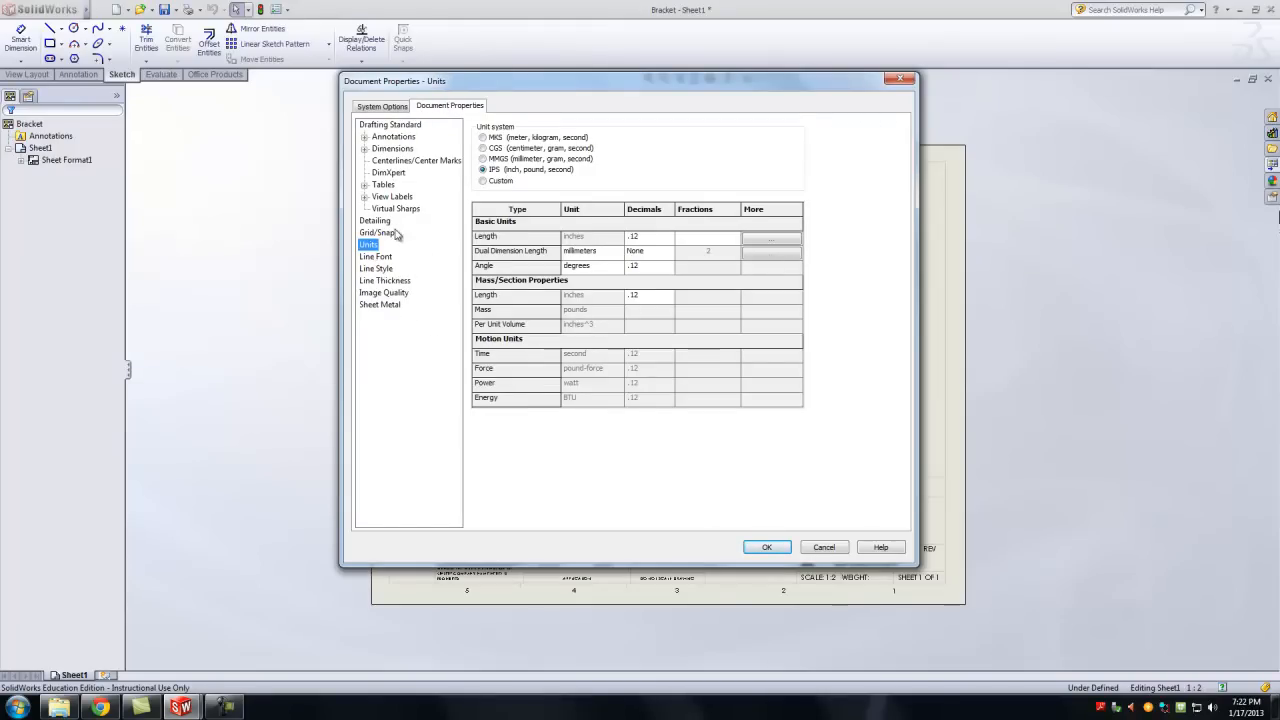
pyautogui.click(483, 159)
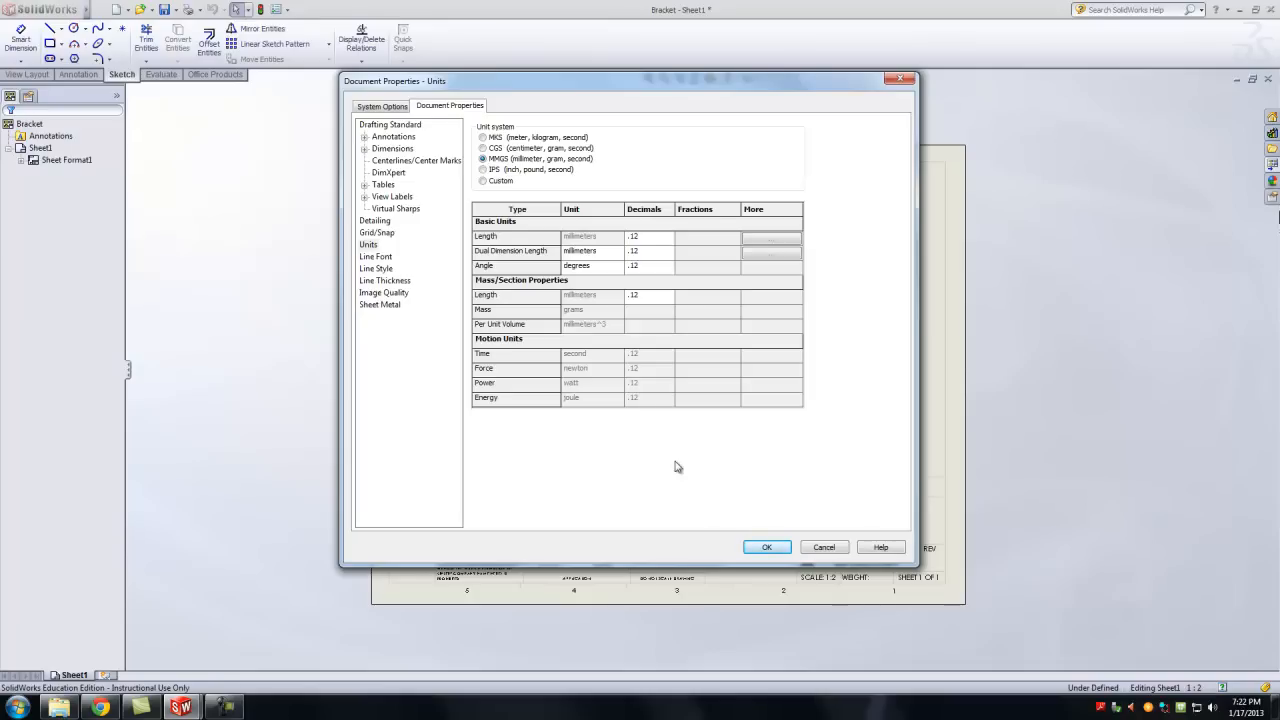
pyautogui.click(767, 548)
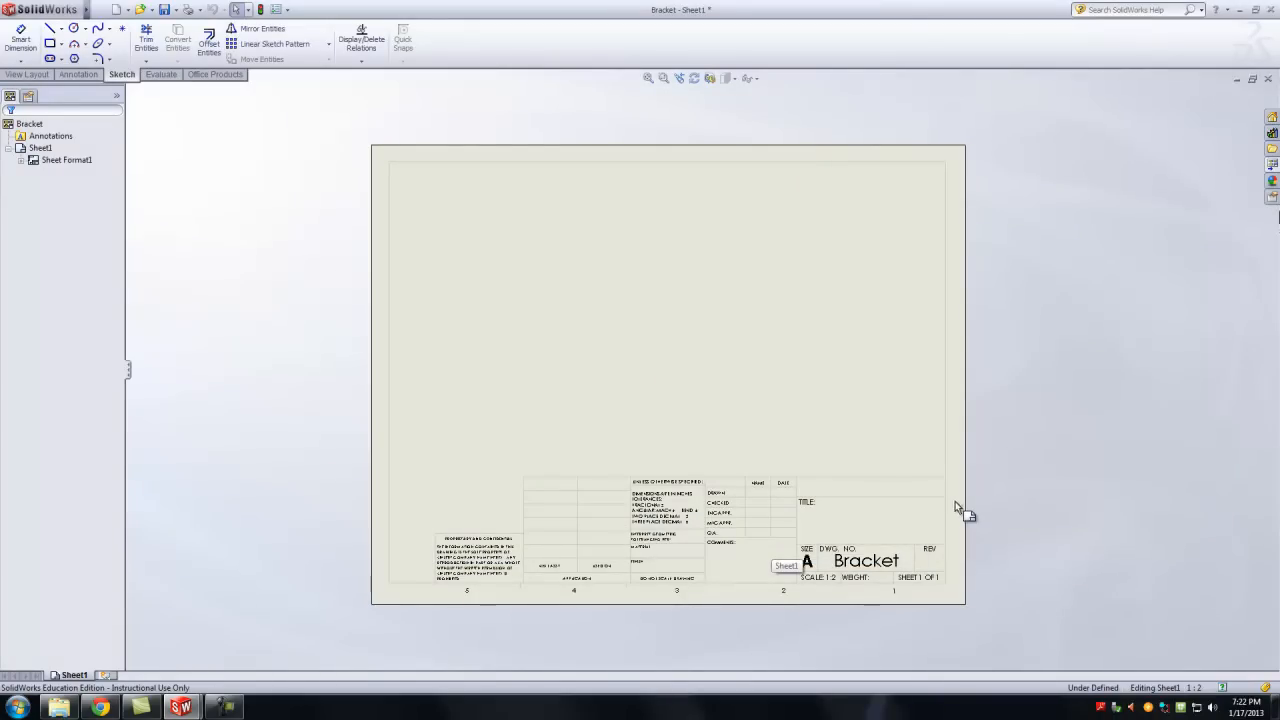
# Examine the title block's note on dimension units and tolerances.
pyautogui.scroll(-3, 700, 491)
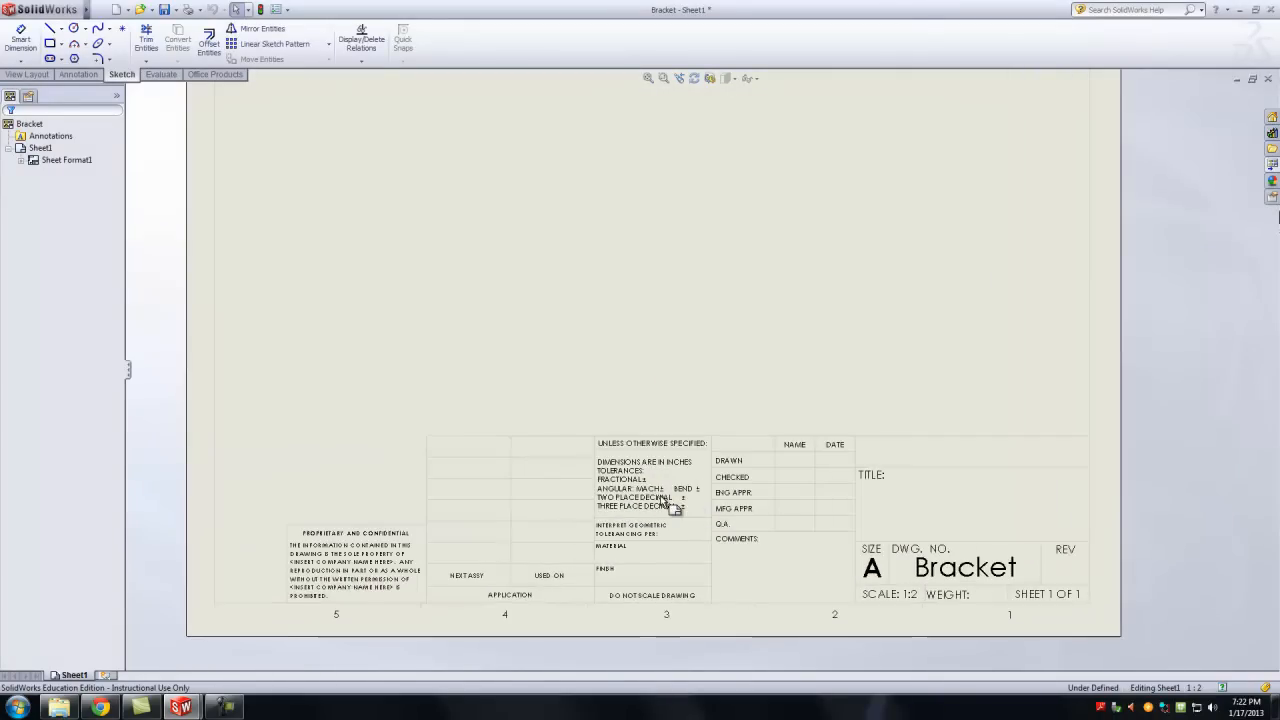
pyautogui.scroll(-2, 684, 509)
pyautogui.scroll(-2, 670, 500)
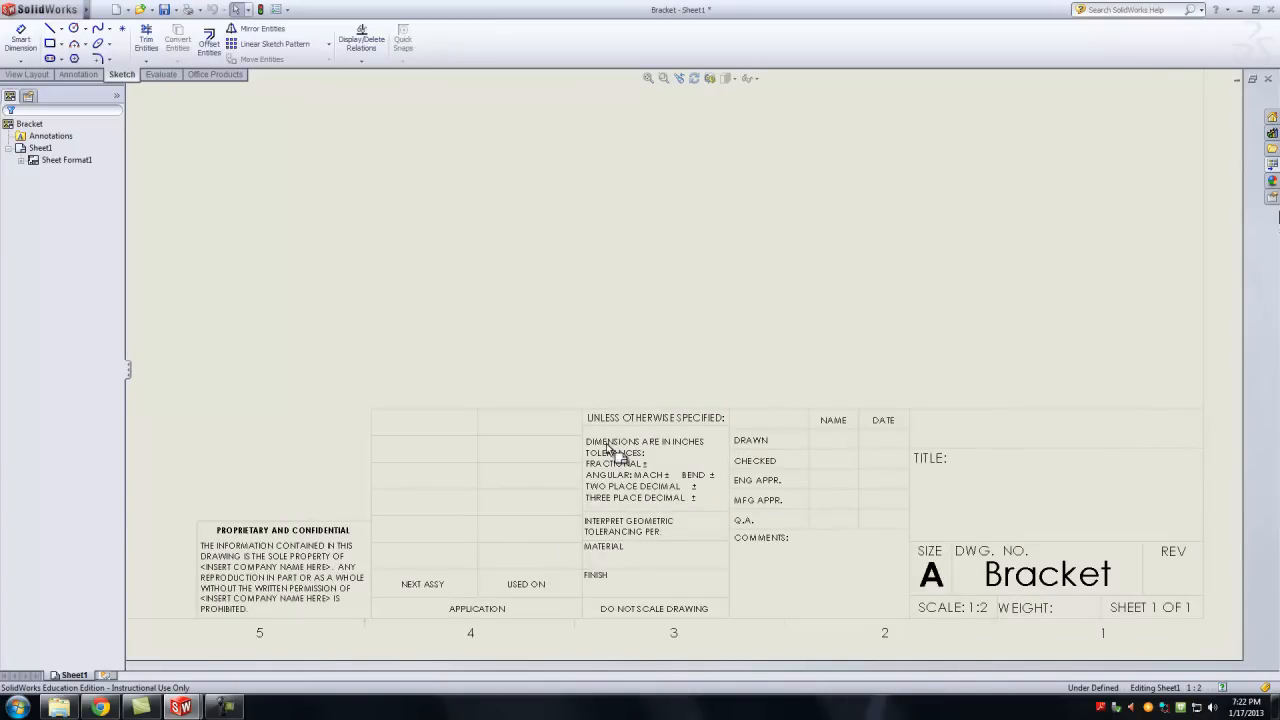
pyautogui.scroll(-1, 612, 447)
pyautogui.scroll(2, 708, 452)
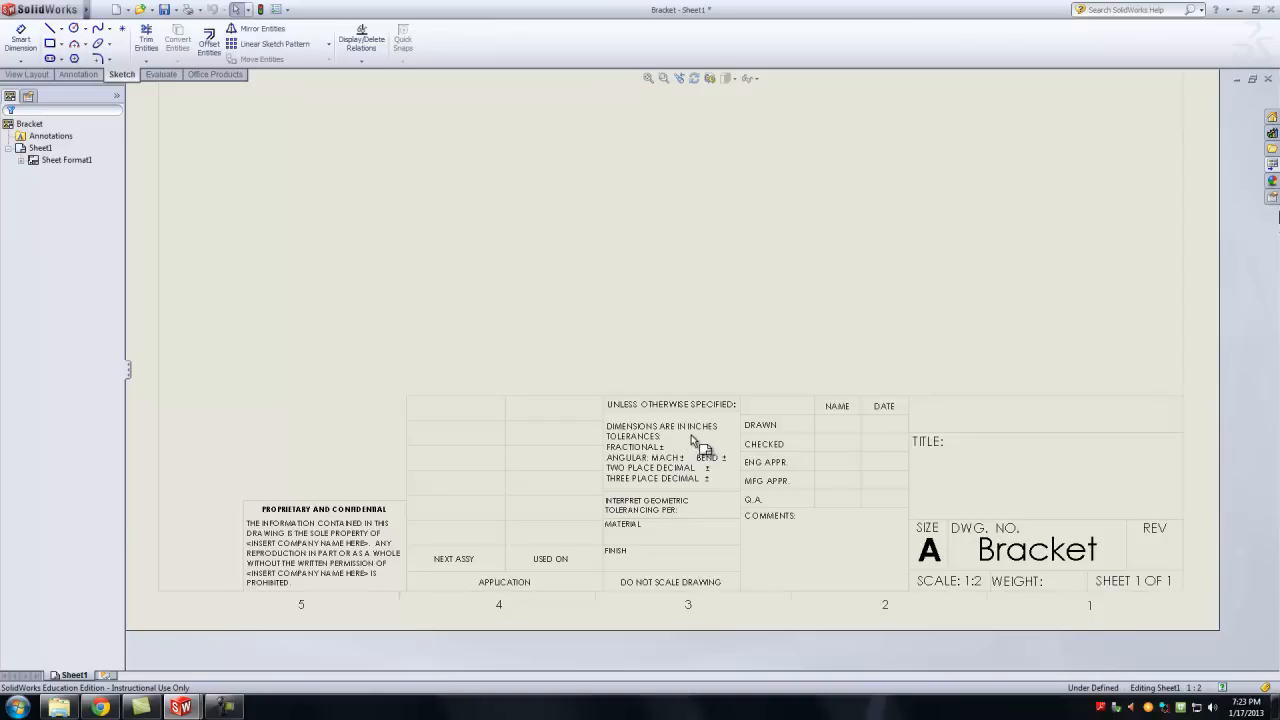
pyautogui.scroll(3, 688, 435)
pyautogui.scroll(1, 767, 380)
pyautogui.scroll(-1, 785, 206)
pyautogui.scroll(2, 660, 174)
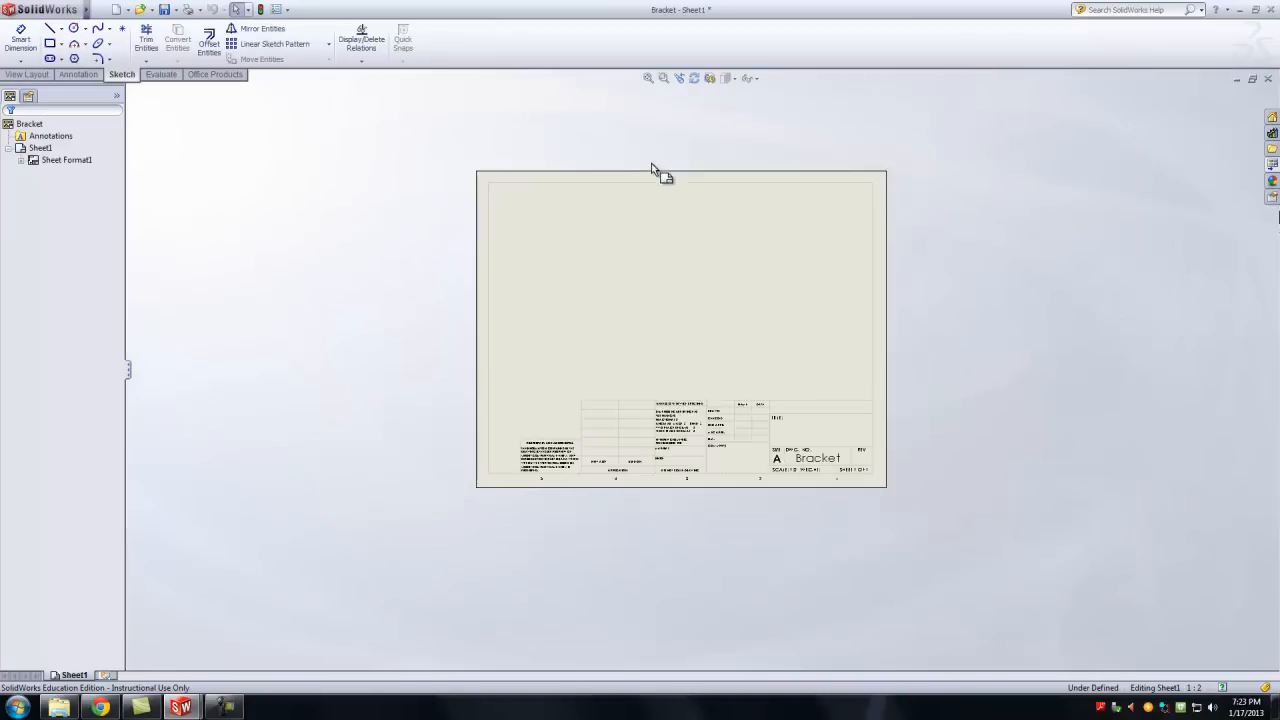
# Place the bracket's front view in the sheet's lower left area and project its top, right and isometric views.
pyautogui.scroll(-1, 655, 175)
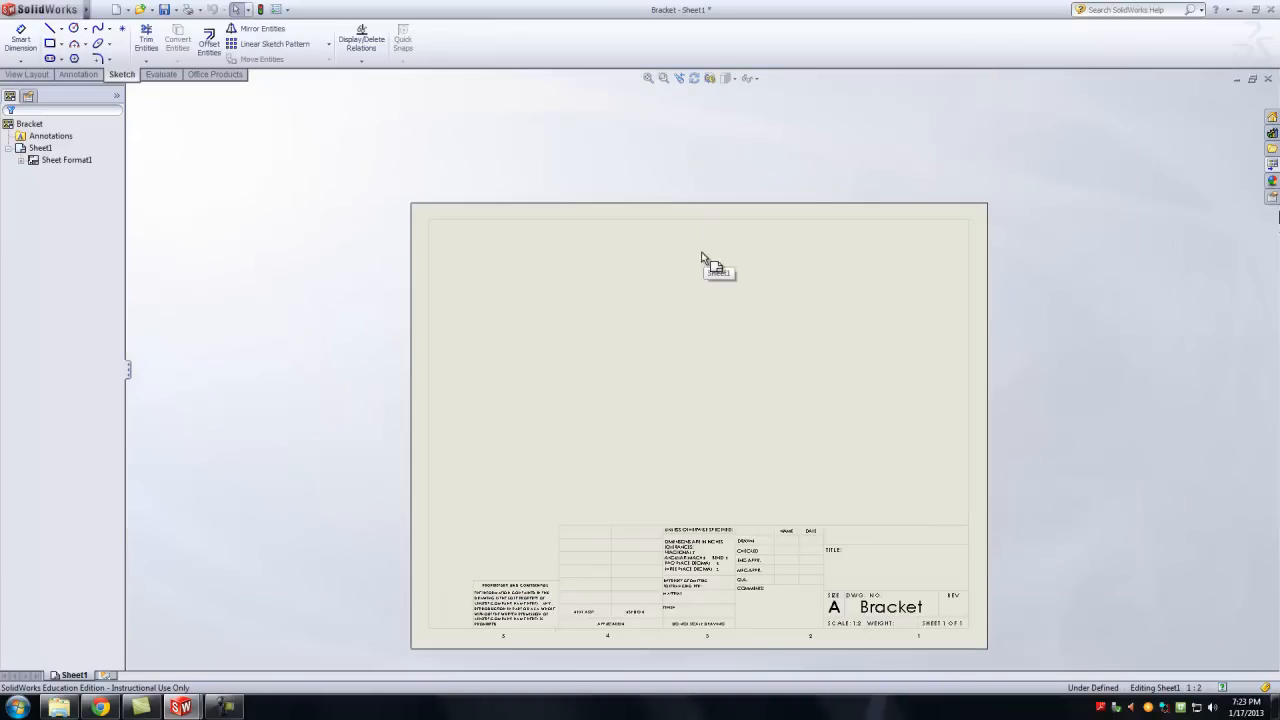
pyautogui.click(1271, 170)
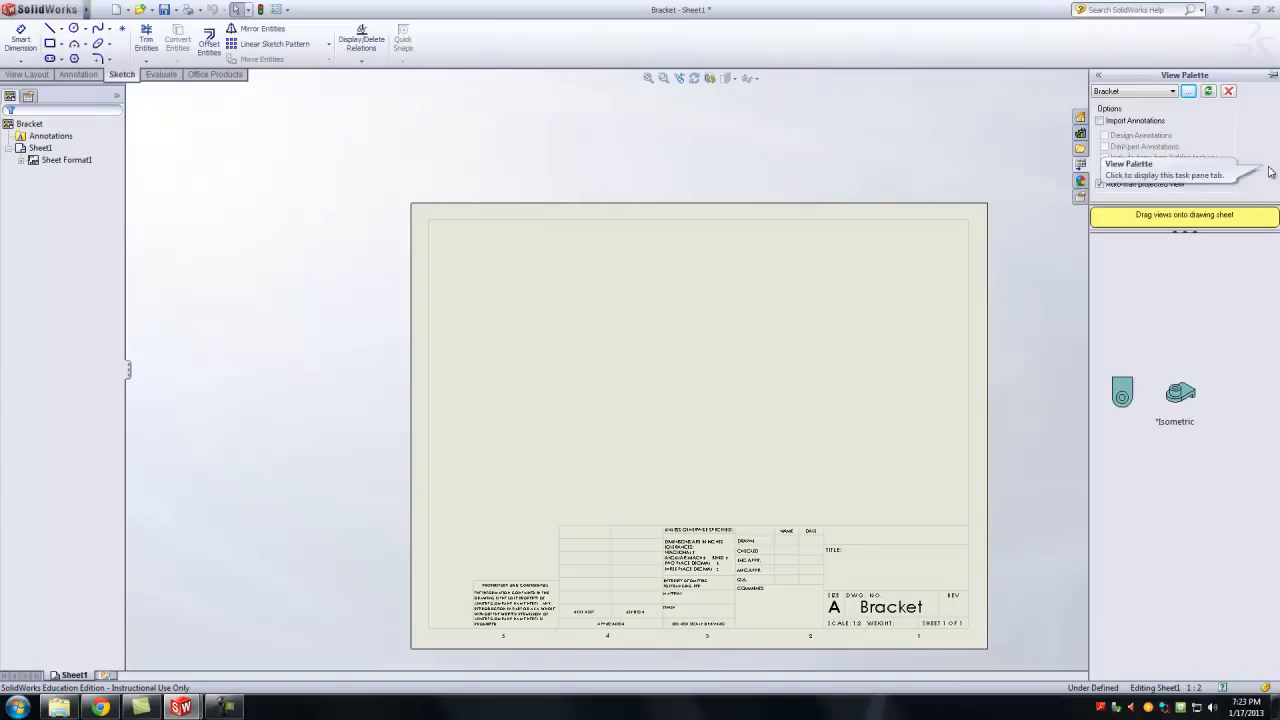
pyautogui.scroll(-1, 1064, 477)
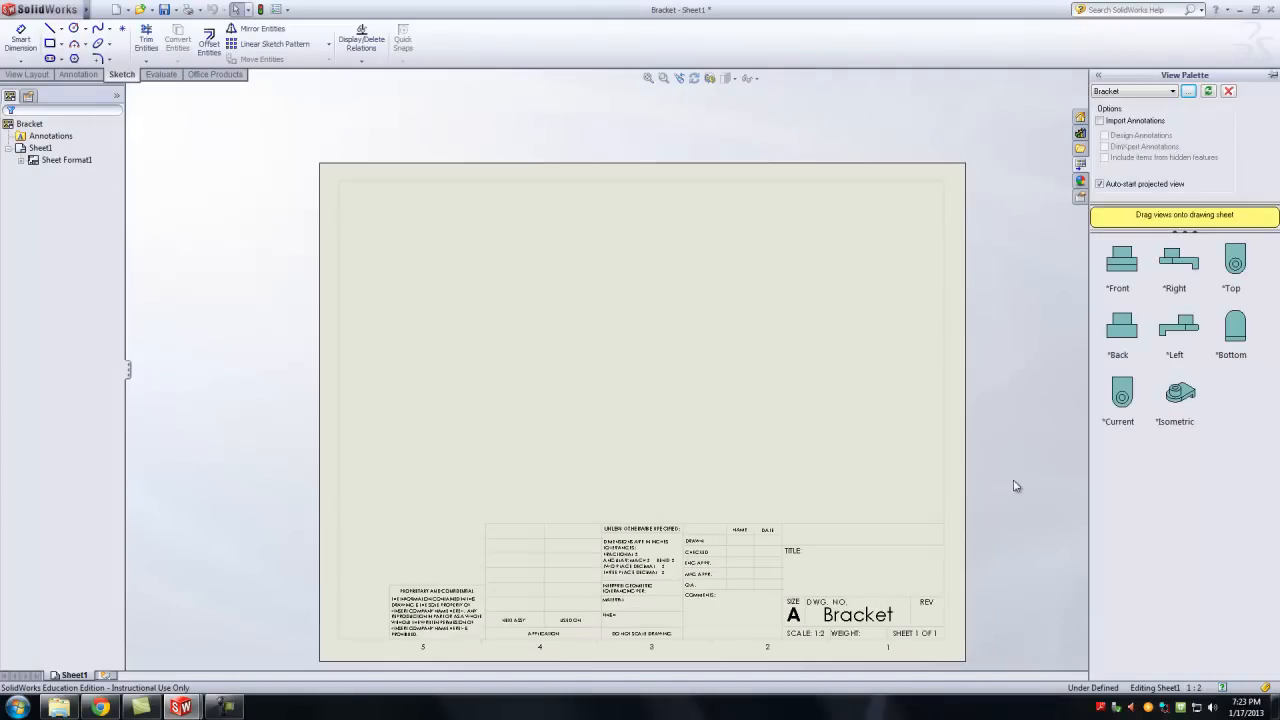
pyautogui.scroll(1, 840, 600)
pyautogui.scroll(-1, 786, 614)
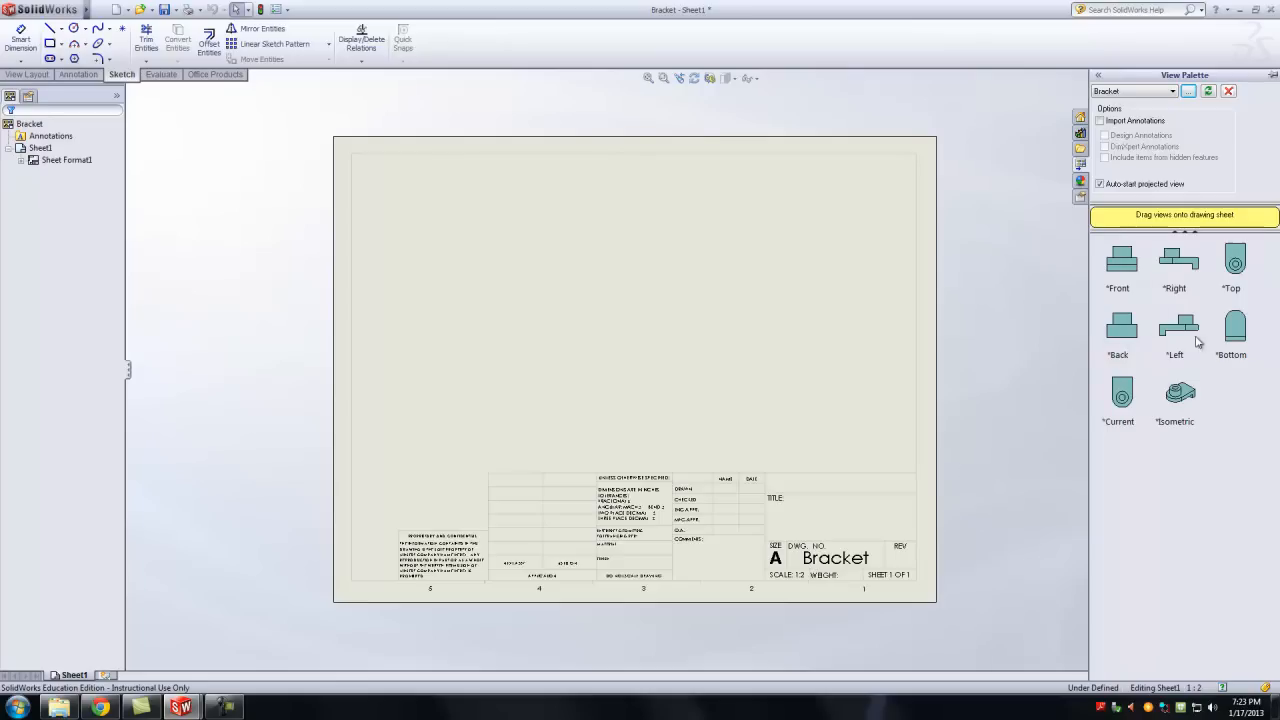
pyautogui.moveTo(1122, 262)
pyautogui.mouseDown()
pyautogui.moveTo(1105, 288)
pyautogui.moveTo(920, 304)
pyautogui.moveTo(466, 404)
pyautogui.mouseUp()
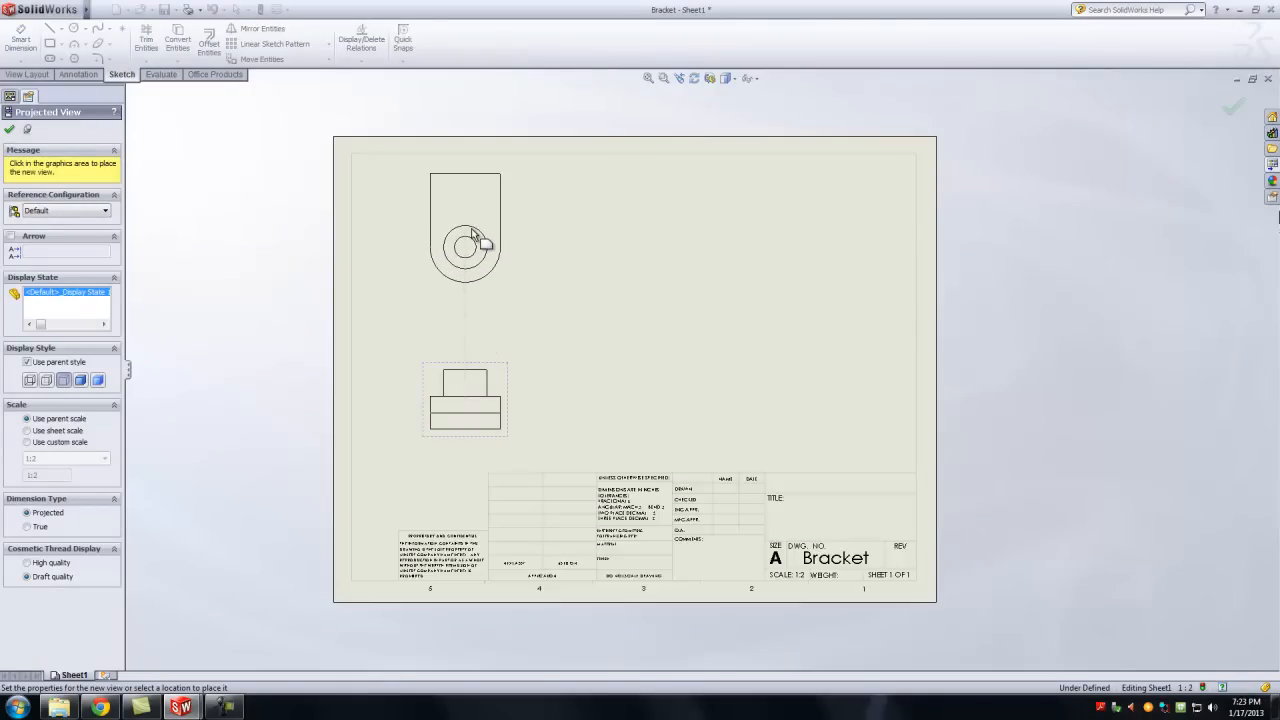
pyautogui.click(480, 237)
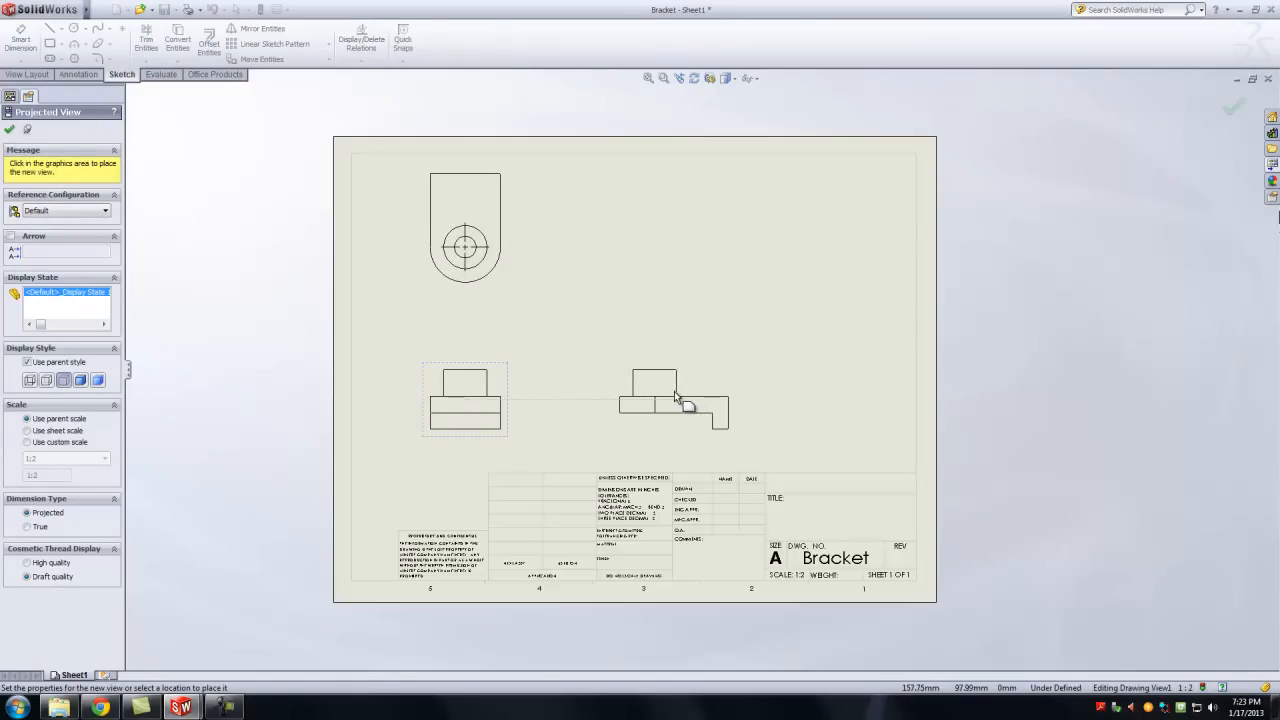
pyautogui.click(676, 396)
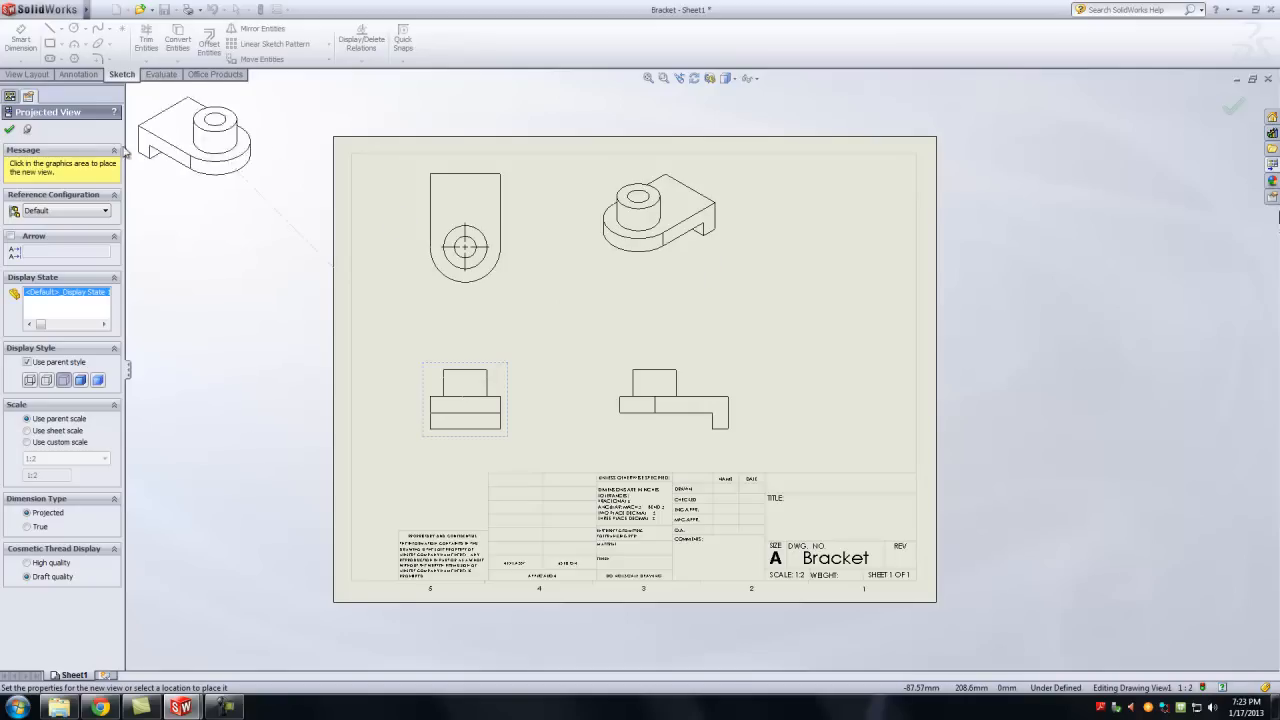
pyautogui.click(10, 130)
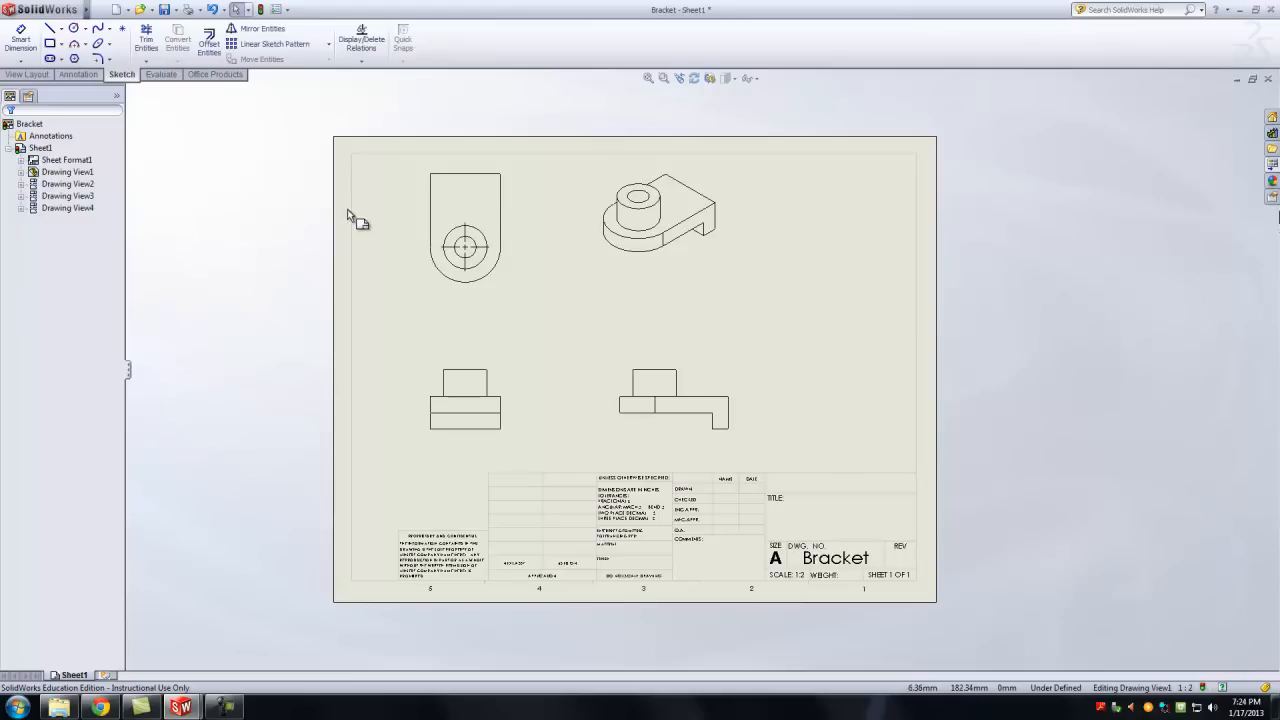
# Move the top view and the right view slightly closer to the front view.
pyautogui.scroll(-1, 357, 214)
pyautogui.scroll(-2, 609, 269)
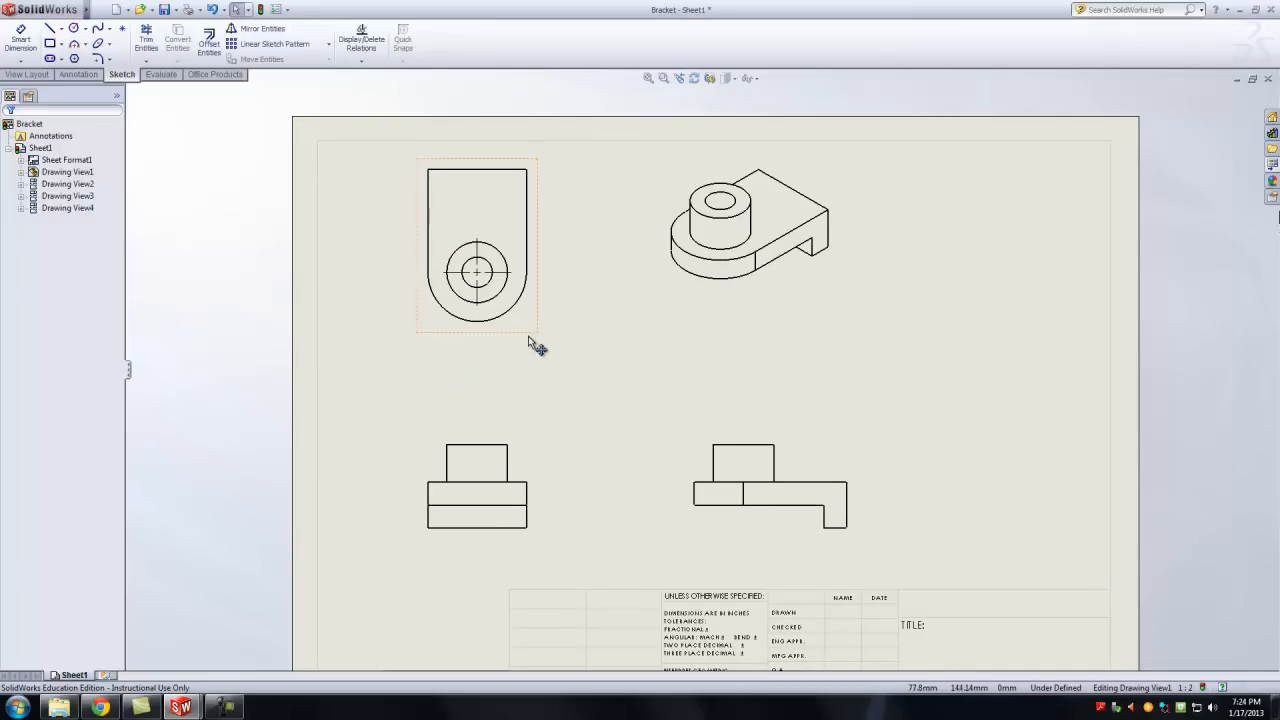
pyautogui.moveTo(531, 335)
pyautogui.mouseDown()
pyautogui.moveTo(389, 340)
pyautogui.moveTo(491, 343)
pyautogui.moveTo(531, 363)
pyautogui.moveTo(526, 308)
pyautogui.moveTo(521, 365)
pyautogui.moveTo(529, 317)
pyautogui.moveTo(543, 350)
pyautogui.mouseUp()
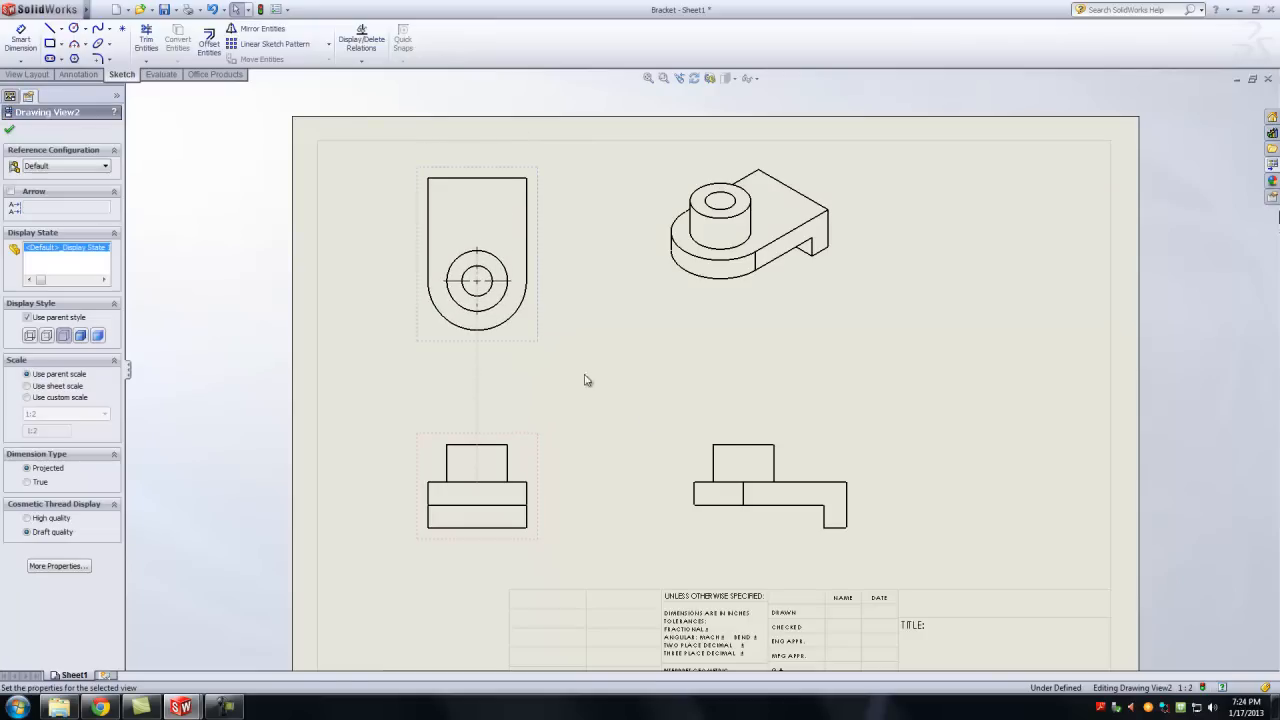
pyautogui.moveTo(721, 433)
pyautogui.mouseDown()
pyautogui.moveTo(737, 371)
pyautogui.moveTo(714, 374)
pyautogui.moveTo(657, 443)
pyautogui.moveTo(689, 437)
pyautogui.mouseUp()
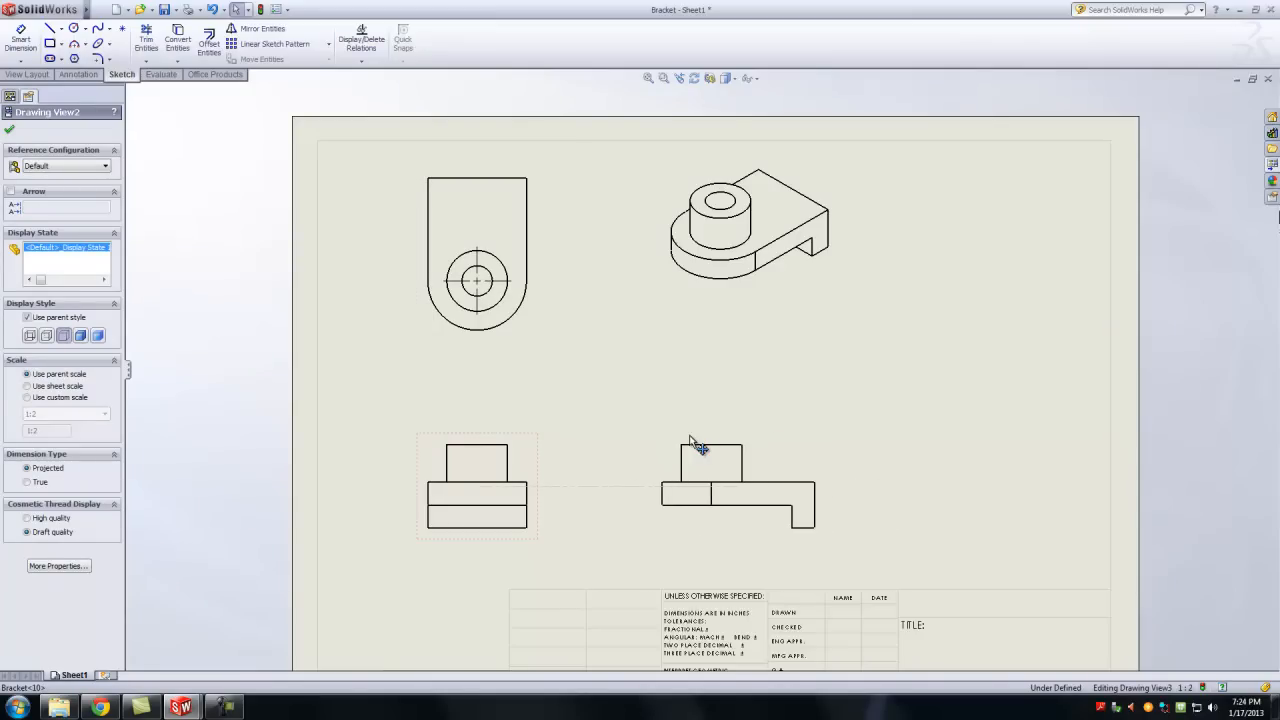
pyautogui.moveTo(689, 437); pyautogui.dragTo(694, 435)
pyautogui.click(8, 130)
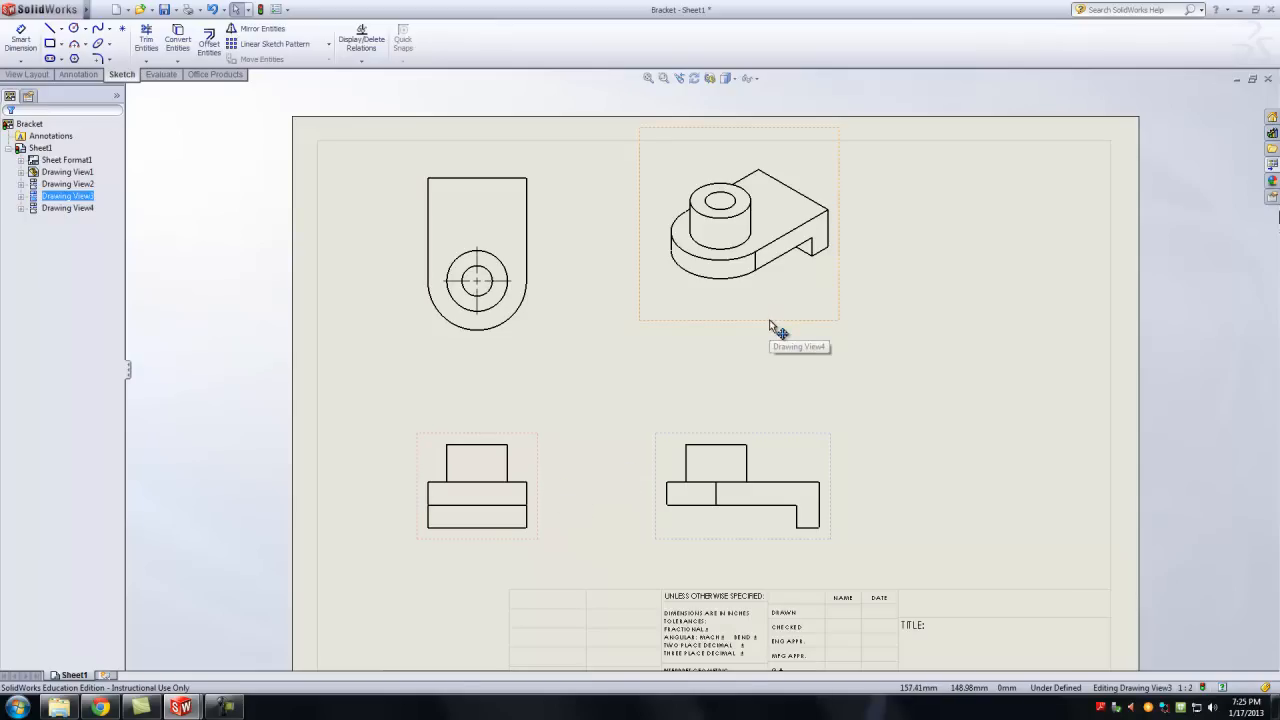
# Move the isometric view to the upper right corner of the sheet.
pyautogui.moveTo(771, 325); pyautogui.dragTo(1044, 318)
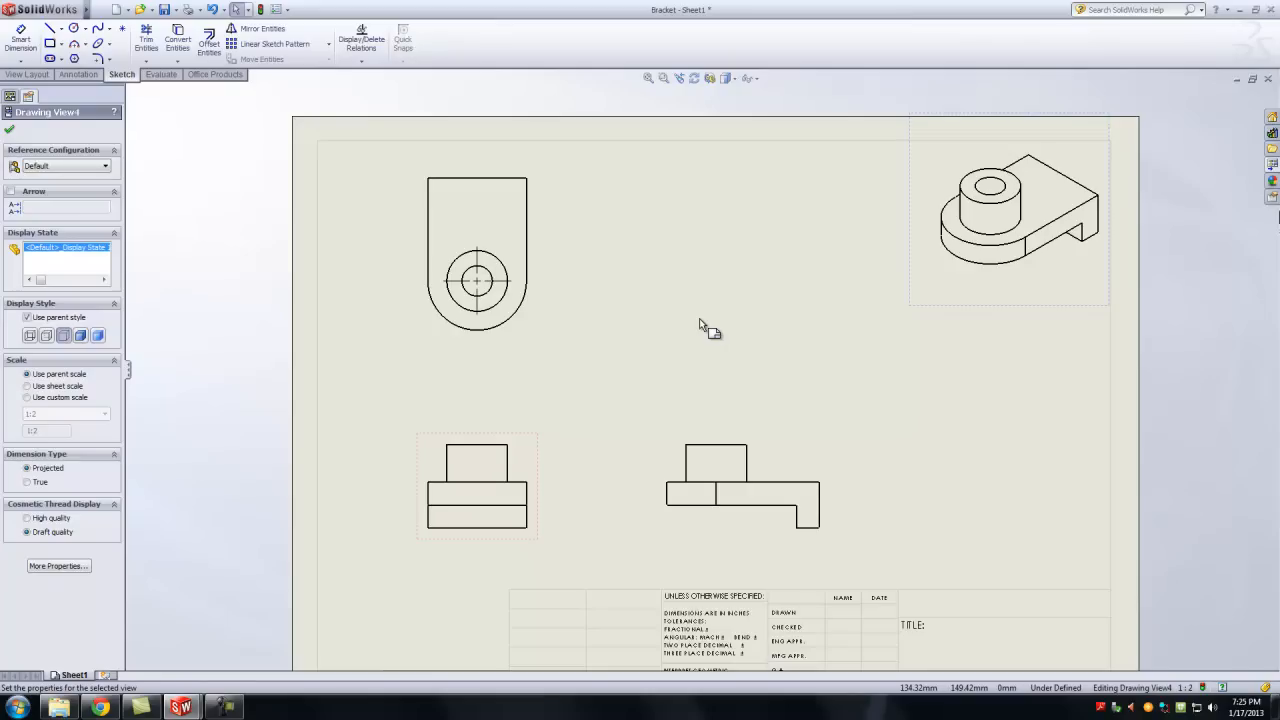
pyautogui.click(9, 129)
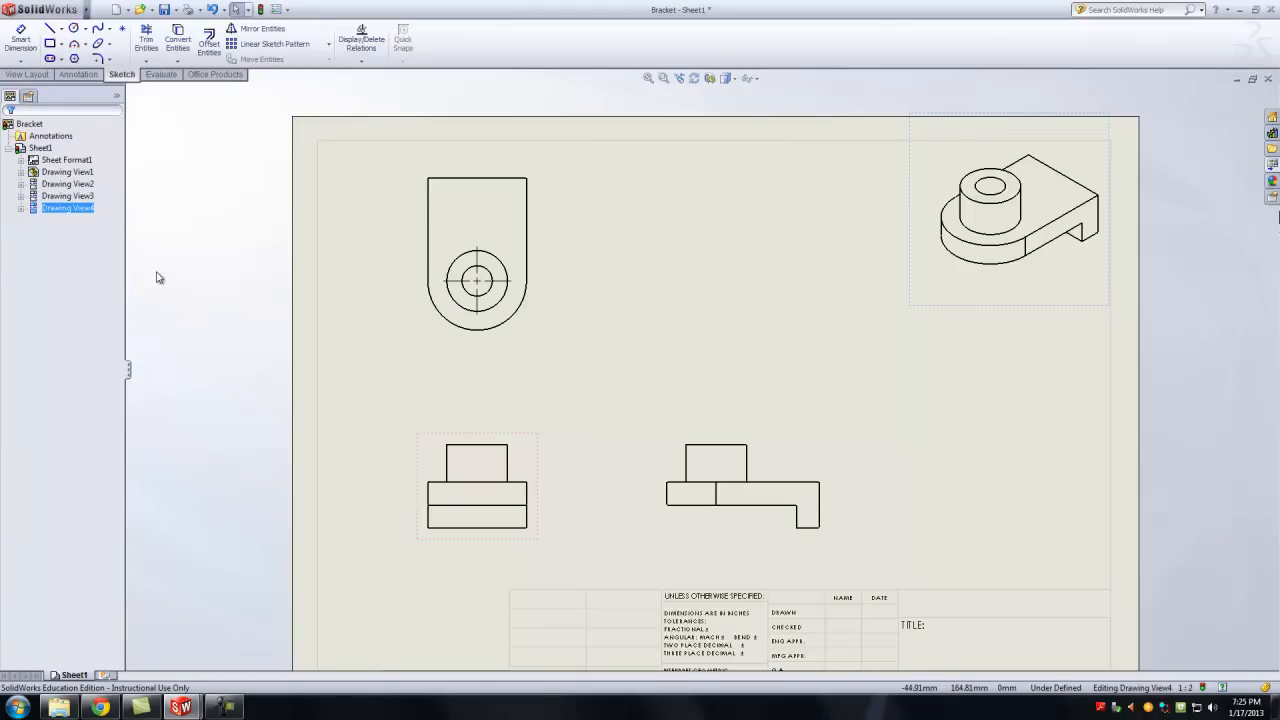
pyautogui.click(230, 352)
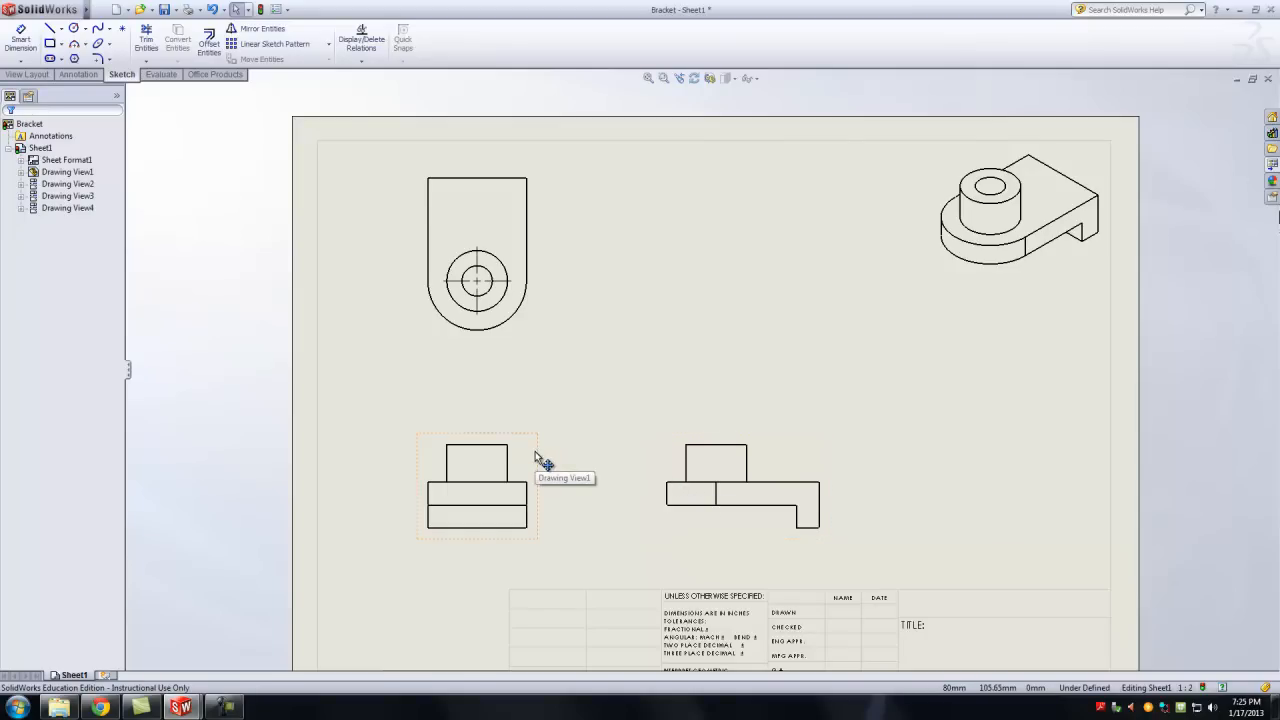
# Set the front view's display style to Hidden Lines Visible, with the projected views following it.
pyautogui.scroll(-3, 535, 451)
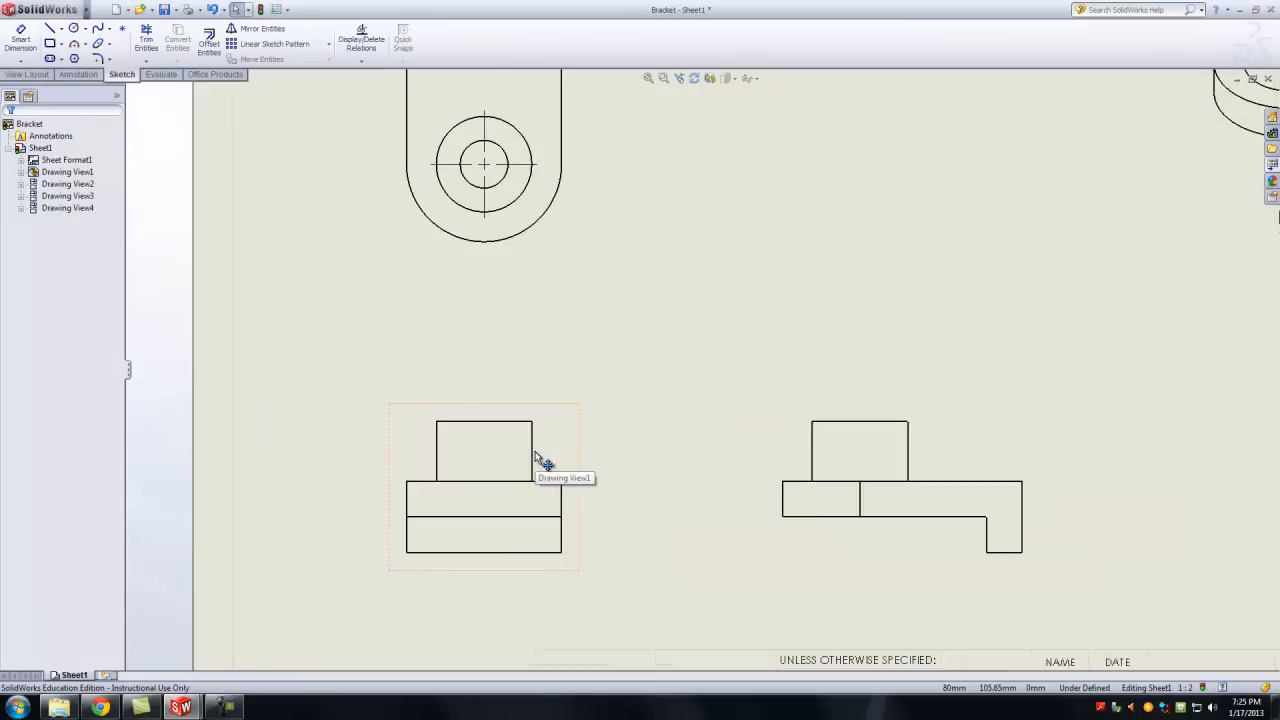
pyautogui.click(593, 445)
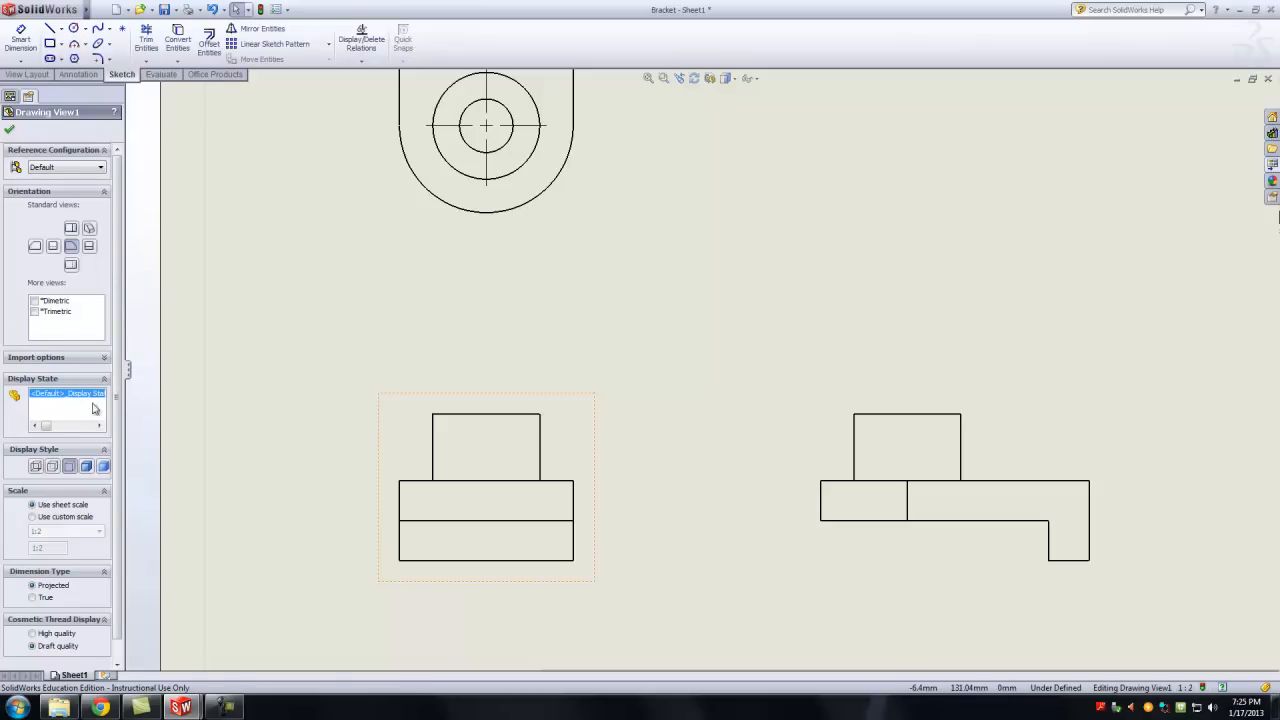
pyautogui.moveTo(125, 352); pyautogui.dragTo(170, 357)
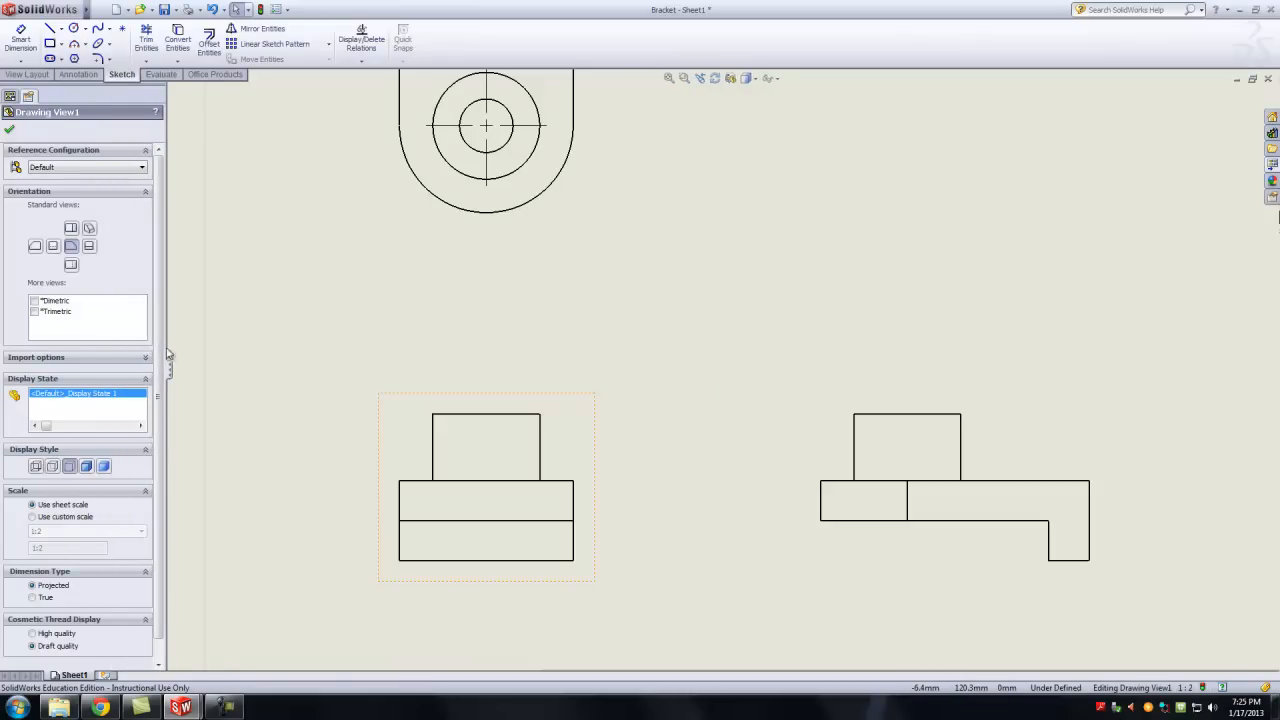
pyautogui.click(52, 467)
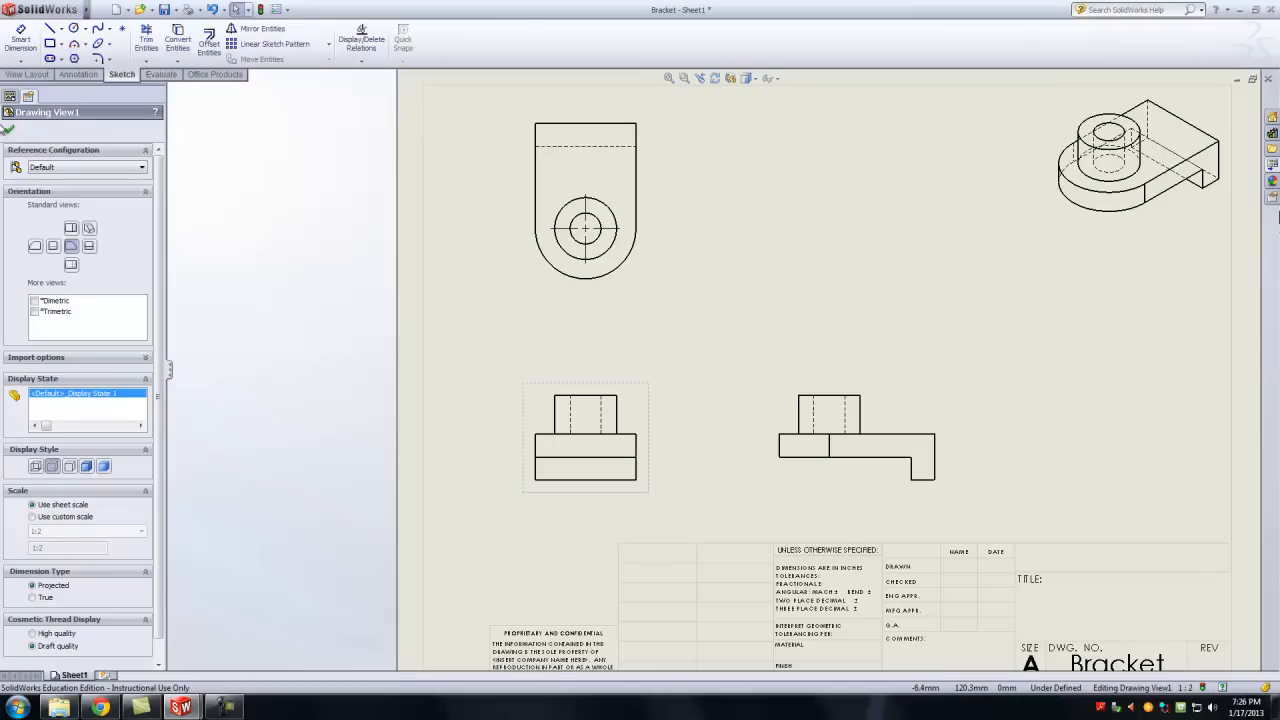
pyautogui.click(9, 130)
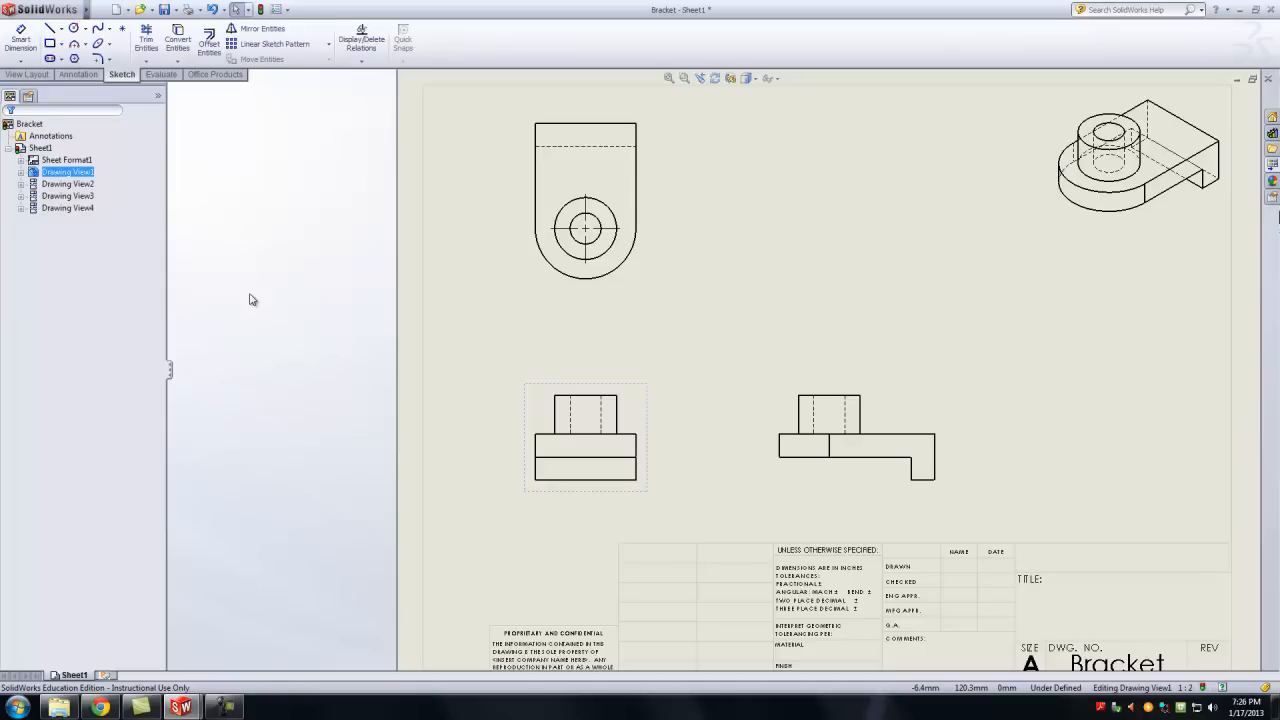
# Set the isometric view's display style to Shaded With Edges, independent of the parent view's style.
pyautogui.scroll(1, 948, 155)
pyautogui.scroll(-1, 1074, 206)
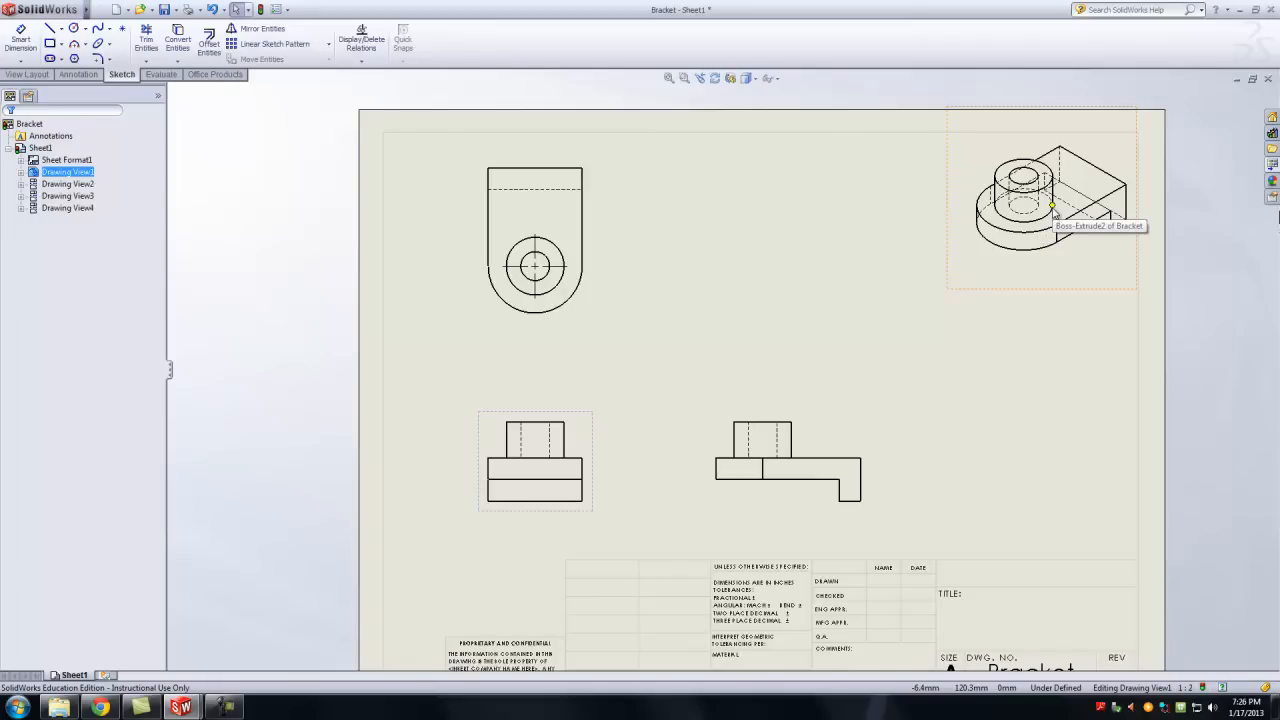
pyautogui.click(966, 285)
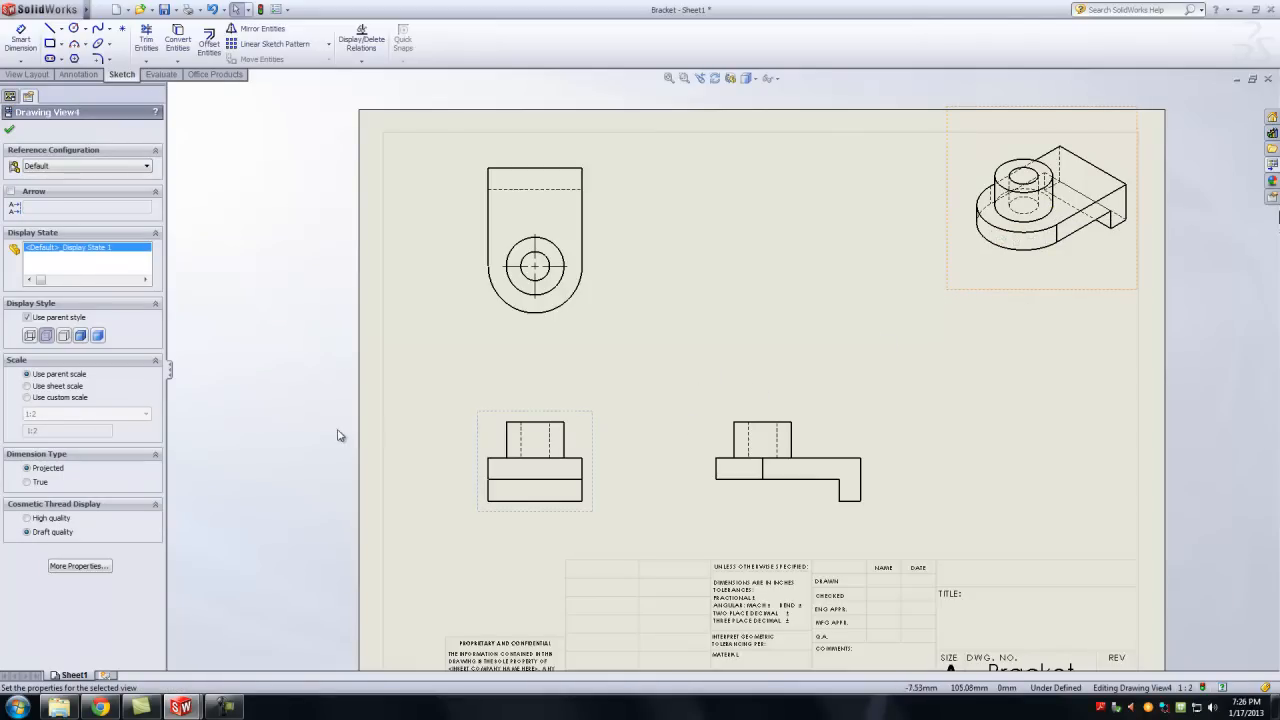
pyautogui.click(81, 336)
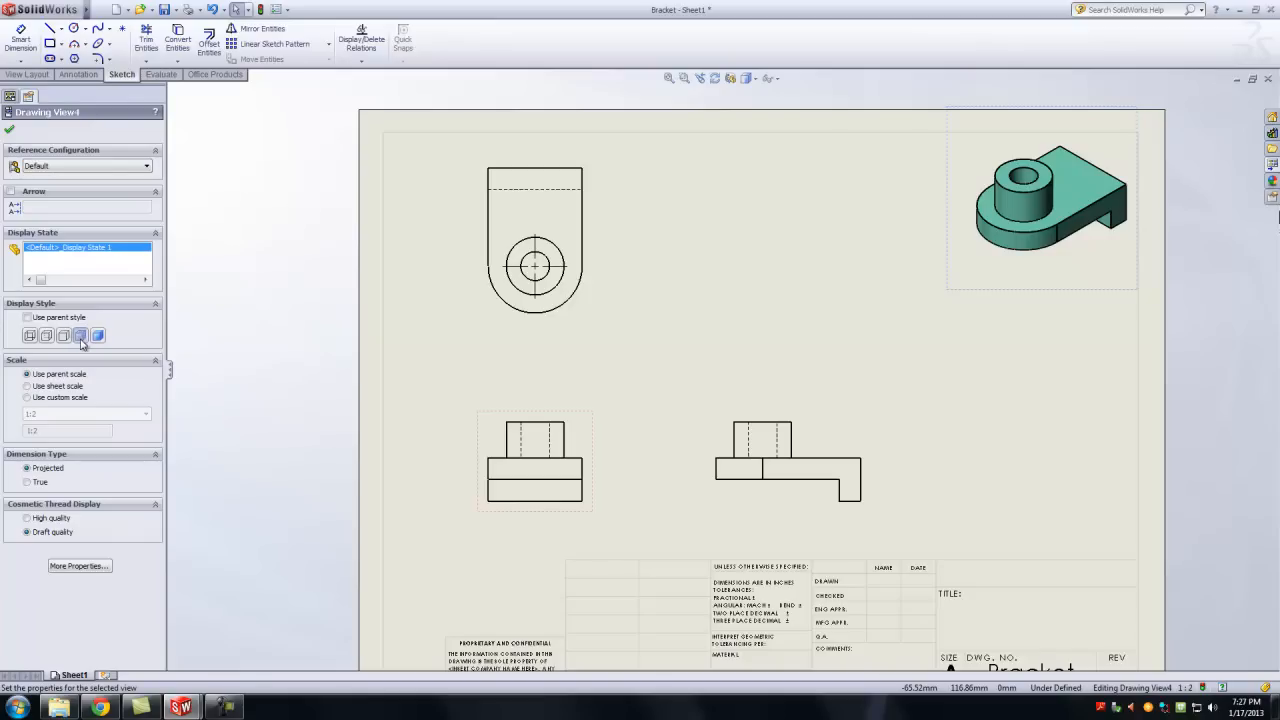
pyautogui.click(9, 129)
pyautogui.click(240, 262)
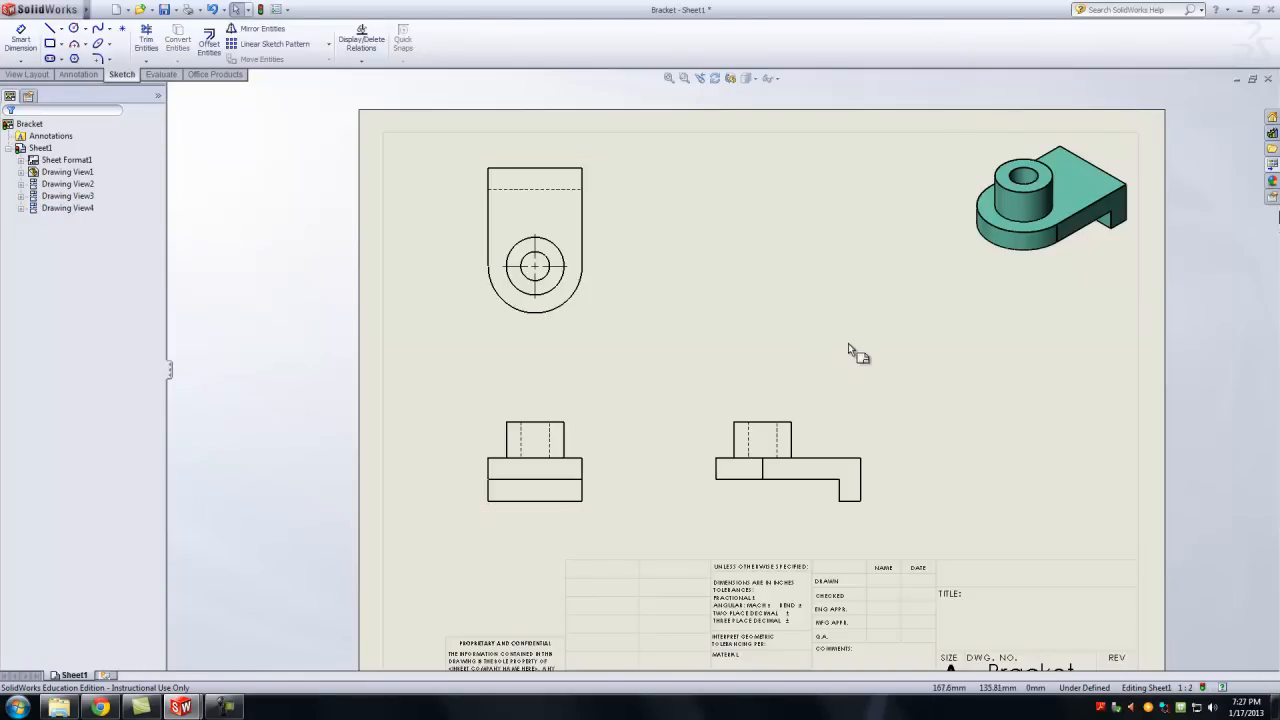
# Shift the shaded isometric view slightly to the left, away from the sheet border.
pyautogui.moveTo(982, 288); pyautogui.dragTo(971, 289)
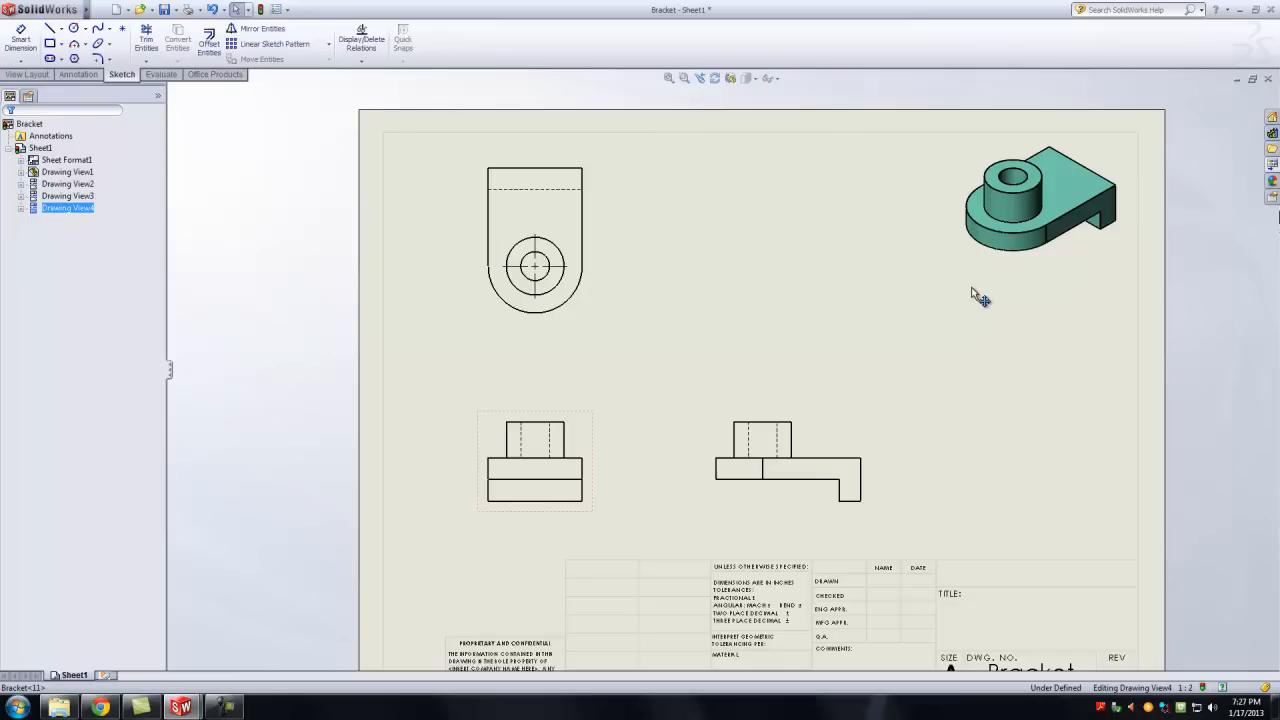
pyautogui.click(974, 292)
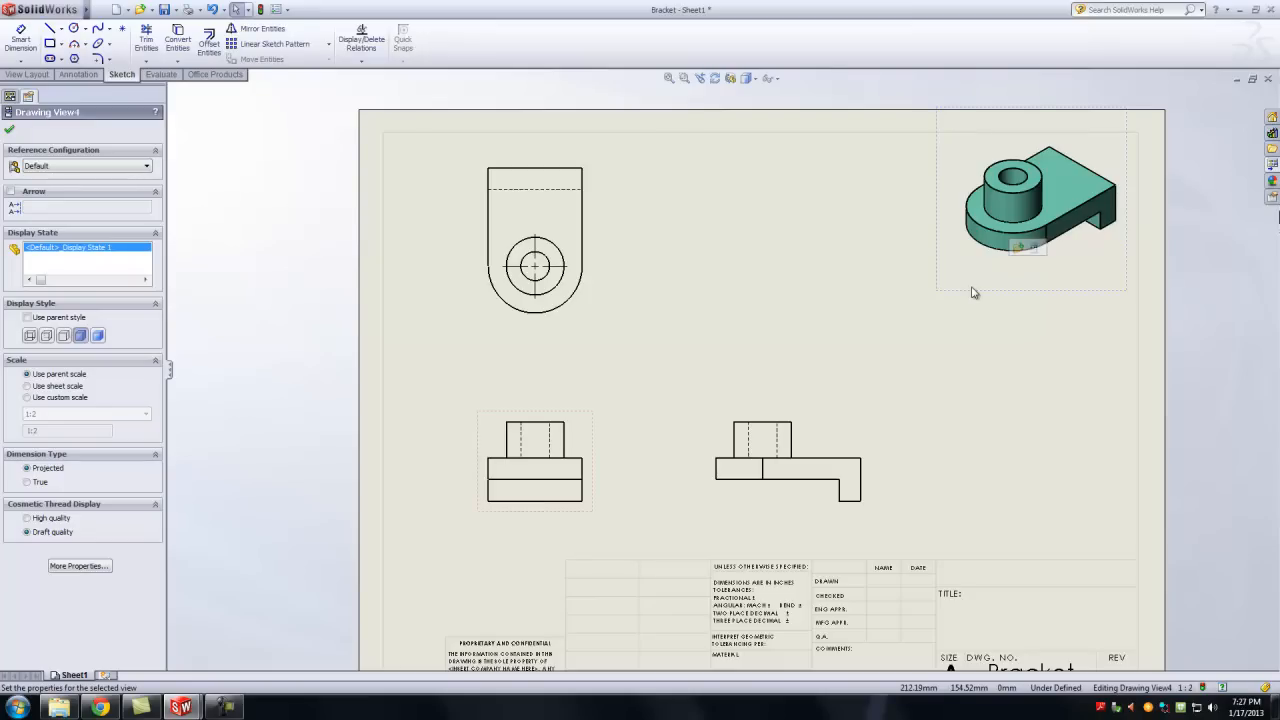
pyautogui.click(9, 129)
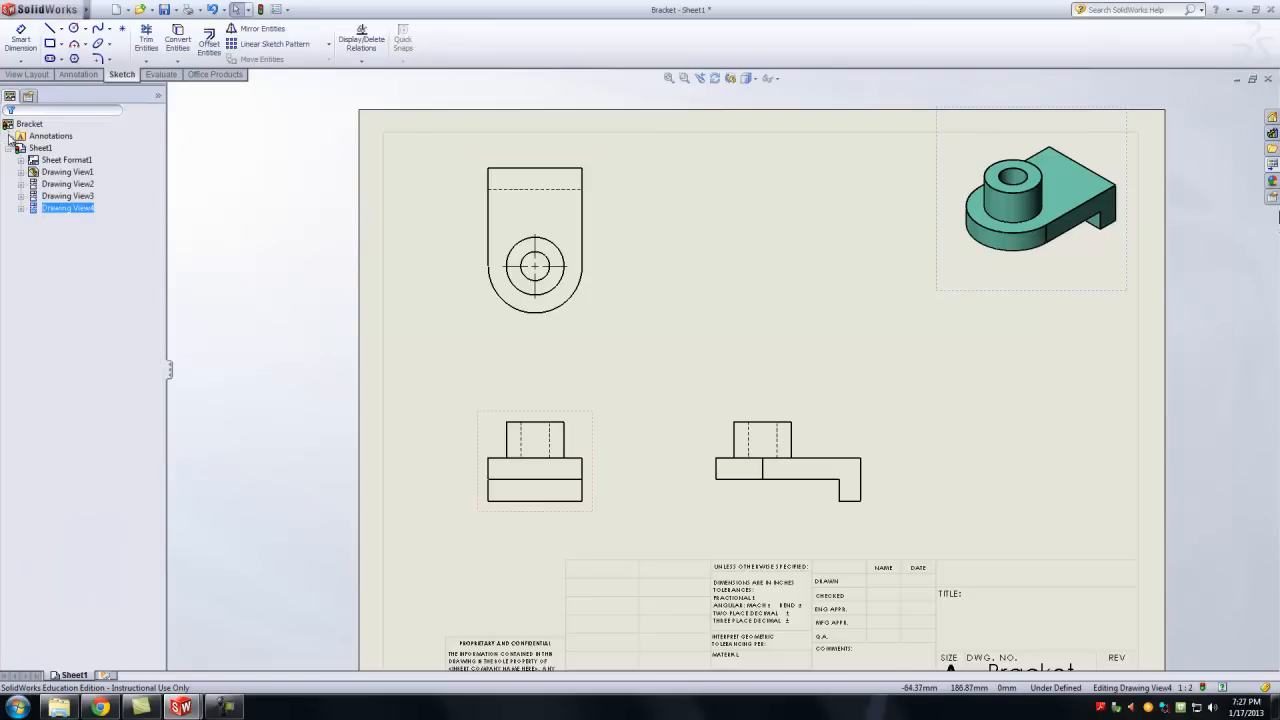
pyautogui.click(279, 272)
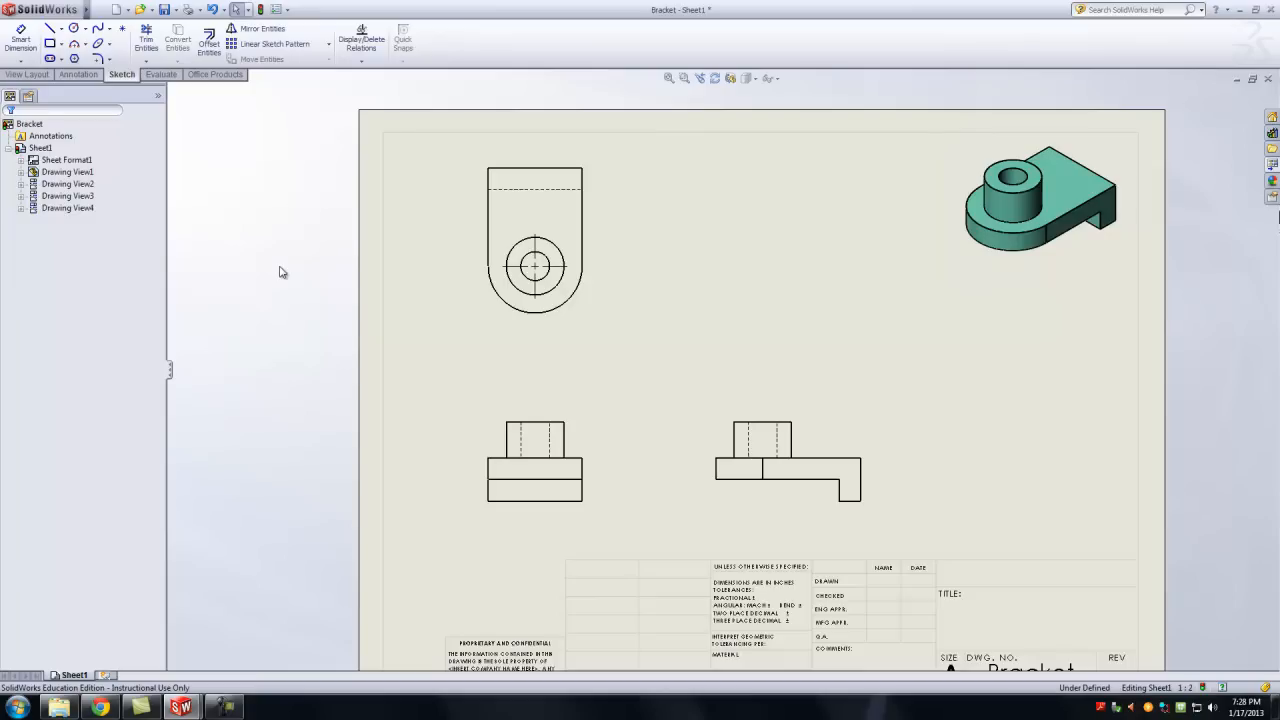
# Delete the automatic center mark from the hole in the top view.
pyautogui.scroll(-3, 424, 260)
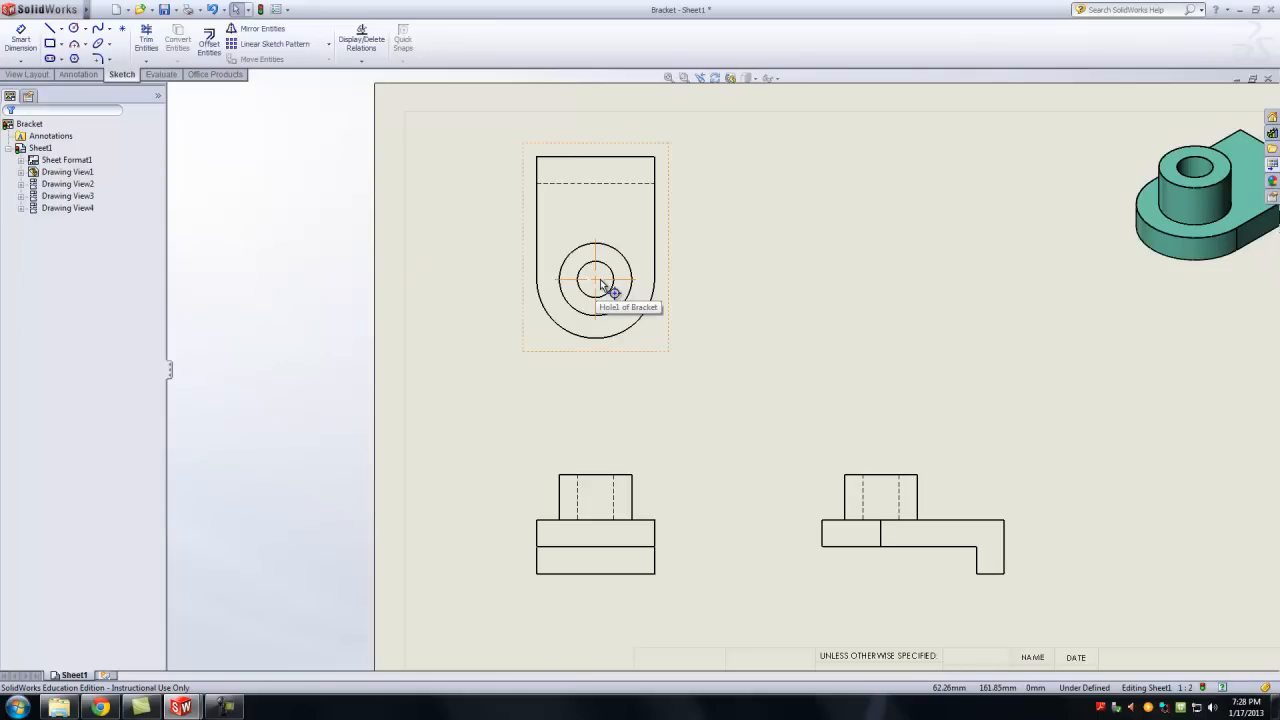
pyautogui.click(602, 285)
pyautogui.press('Escape')
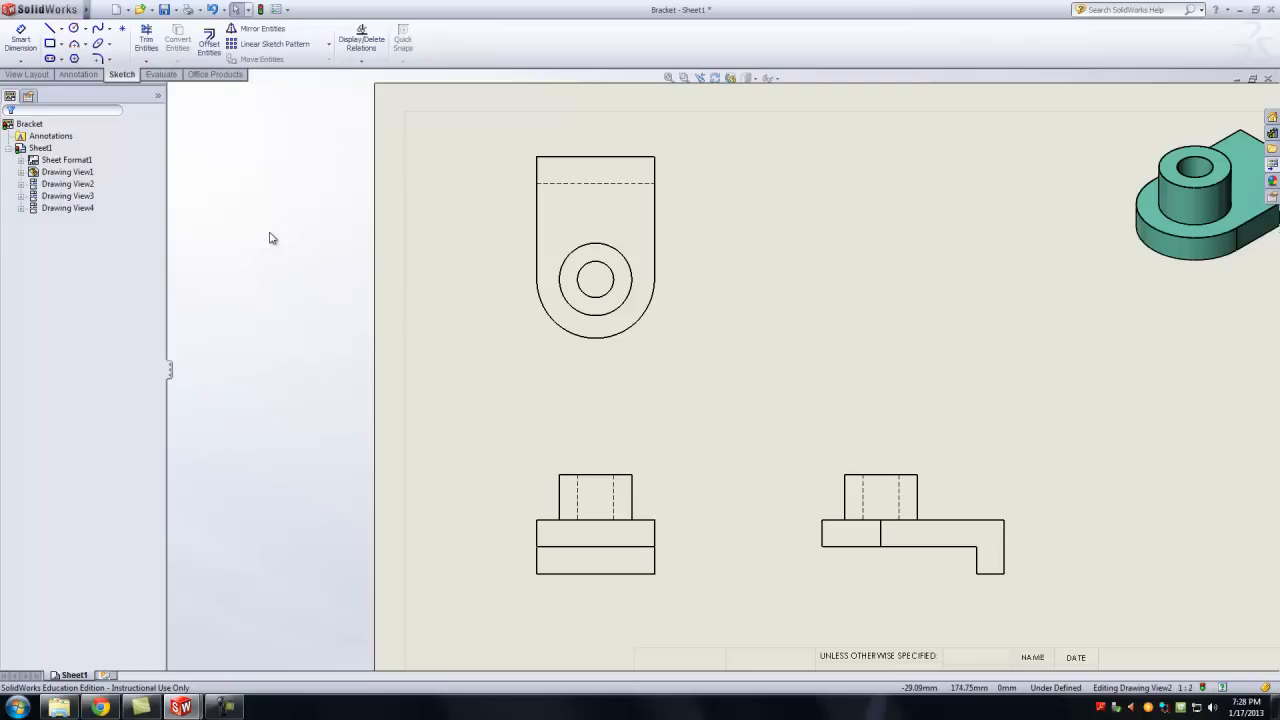
# Add a vertical centerline through the hole in the front view with the Centerline annotation.
pyautogui.click(81, 78)
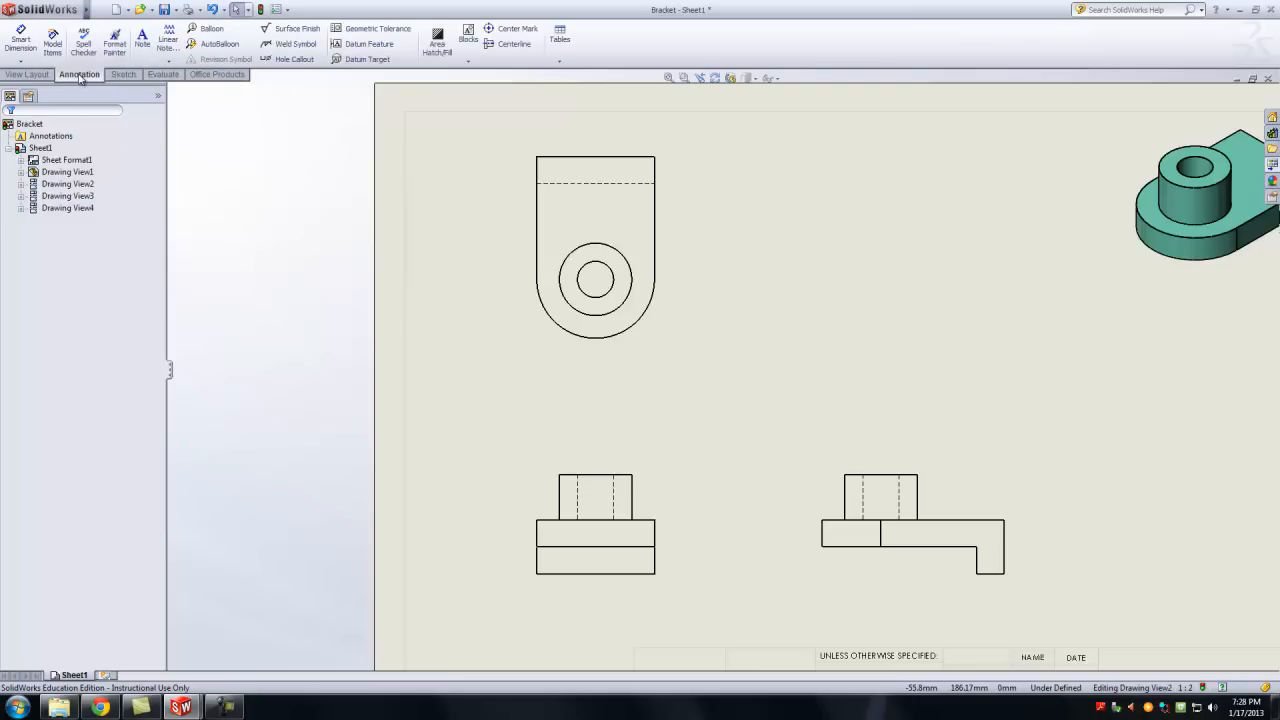
pyautogui.click(513, 50)
pyautogui.scroll(-2, 668, 478)
pyautogui.scroll(-4, 668, 478)
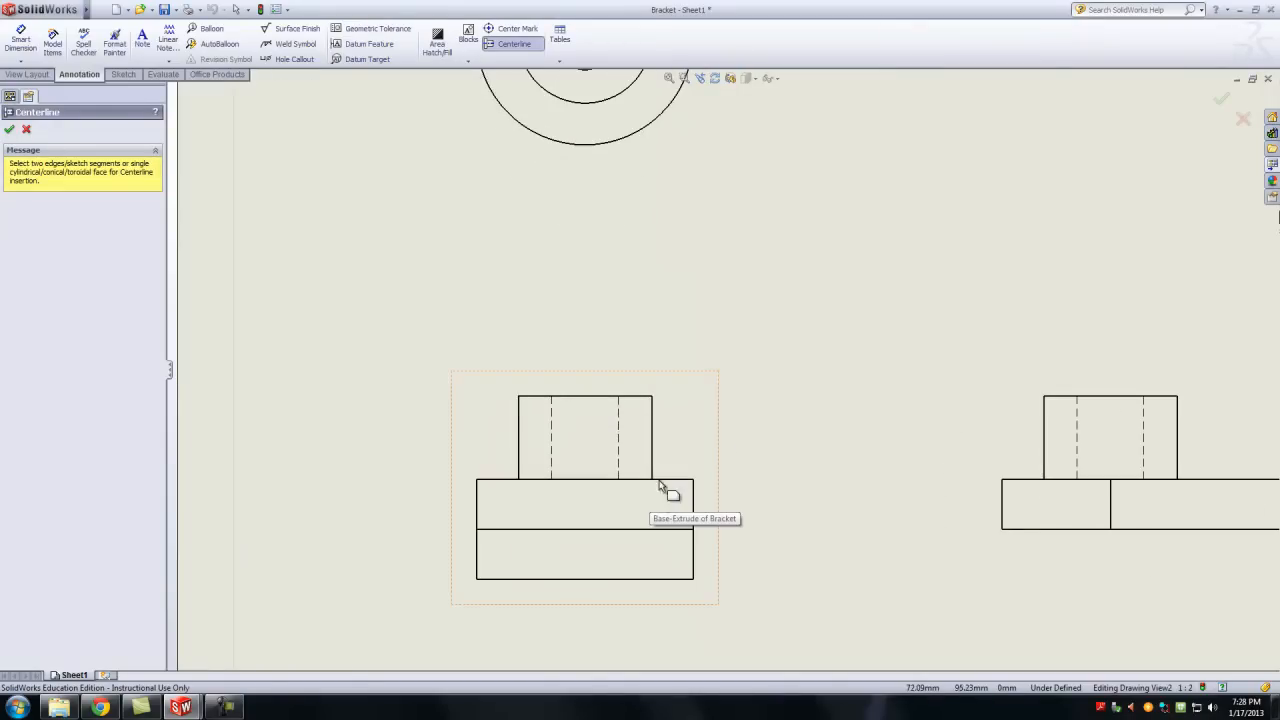
pyautogui.click(720, 404)
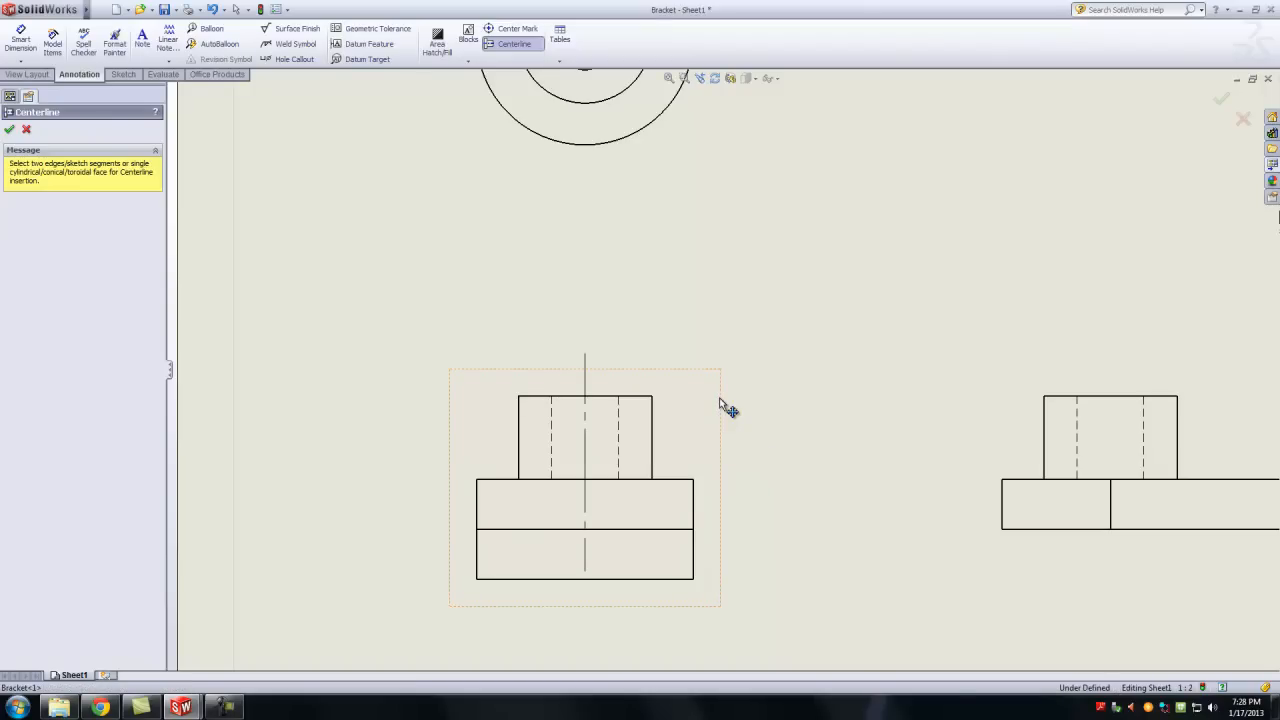
pyautogui.scroll(3, 823, 380)
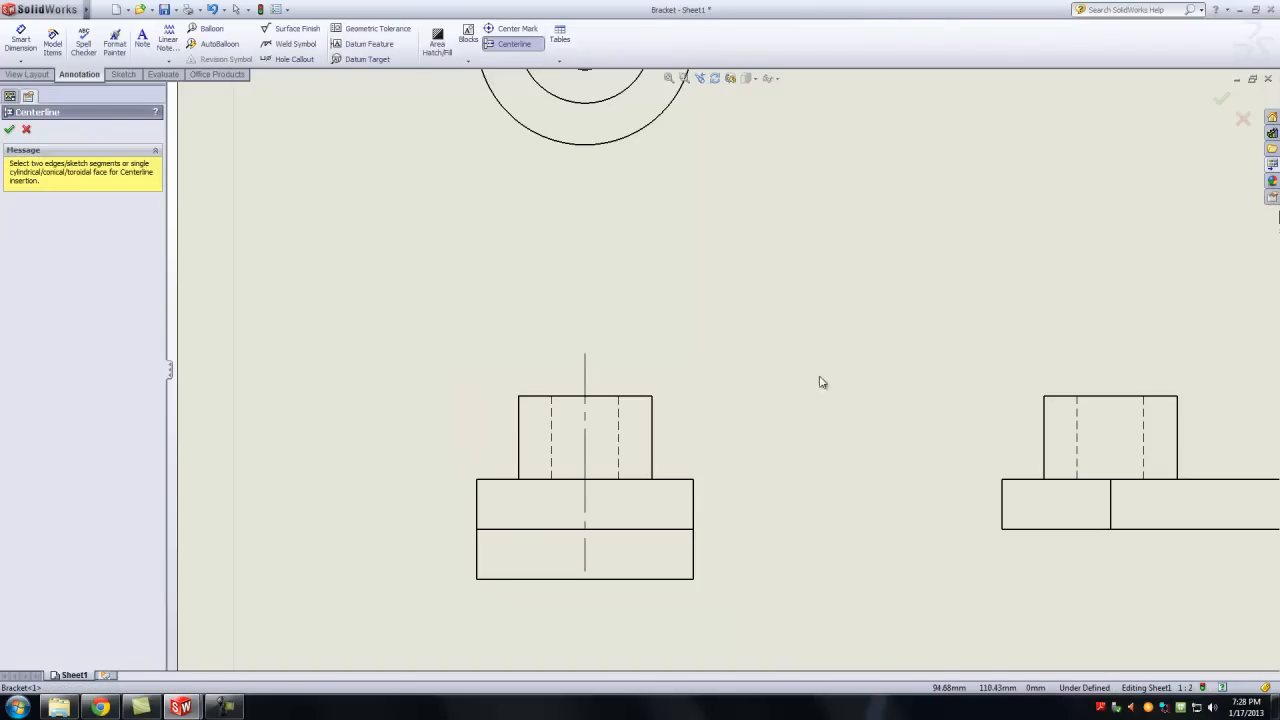
pyautogui.scroll(-2, 1005, 382)
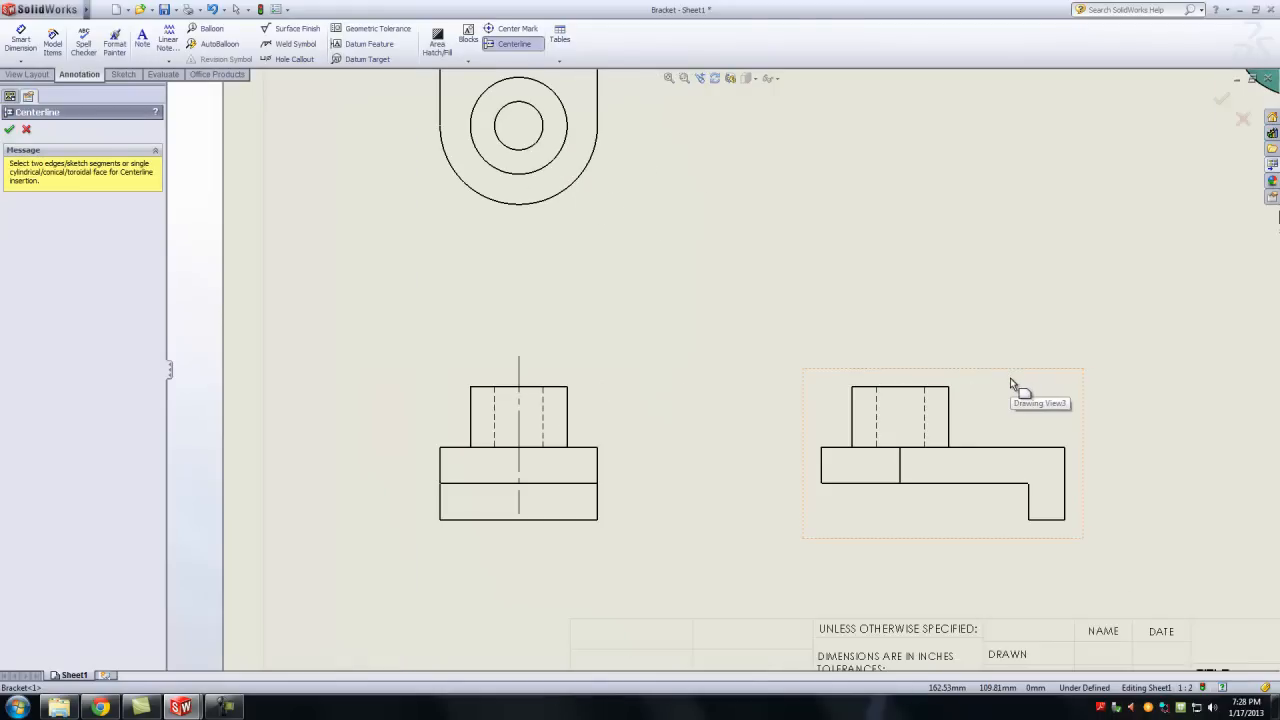
# Add a vertical centerline through the boss in the right side view, between its two outer vertical edges.
pyautogui.scroll(-1, 1009, 380)
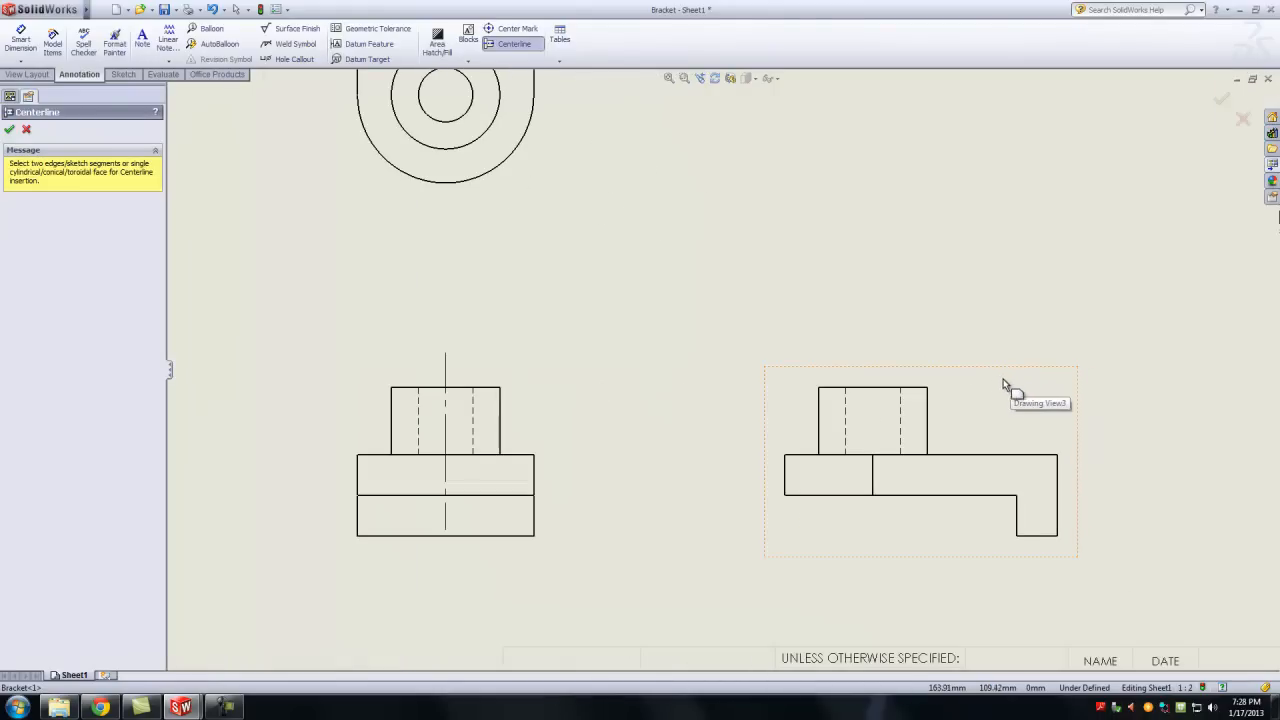
pyautogui.click(820, 421)
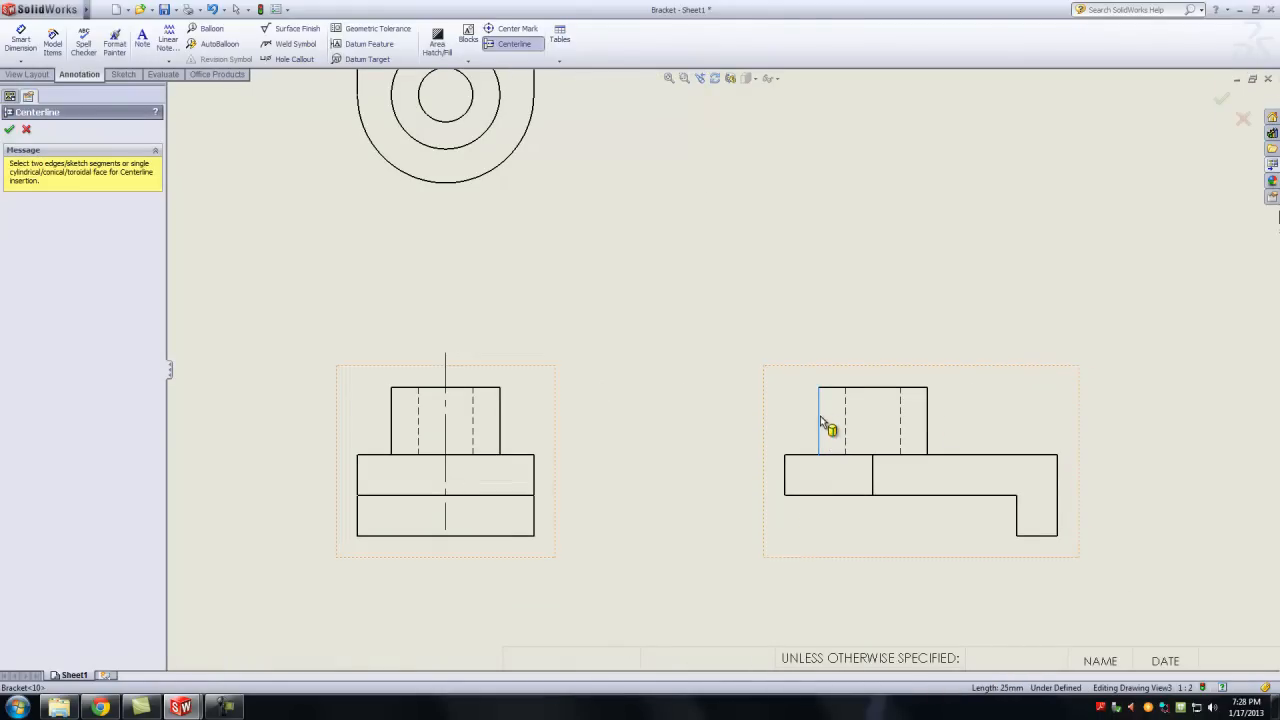
pyautogui.click(927, 417)
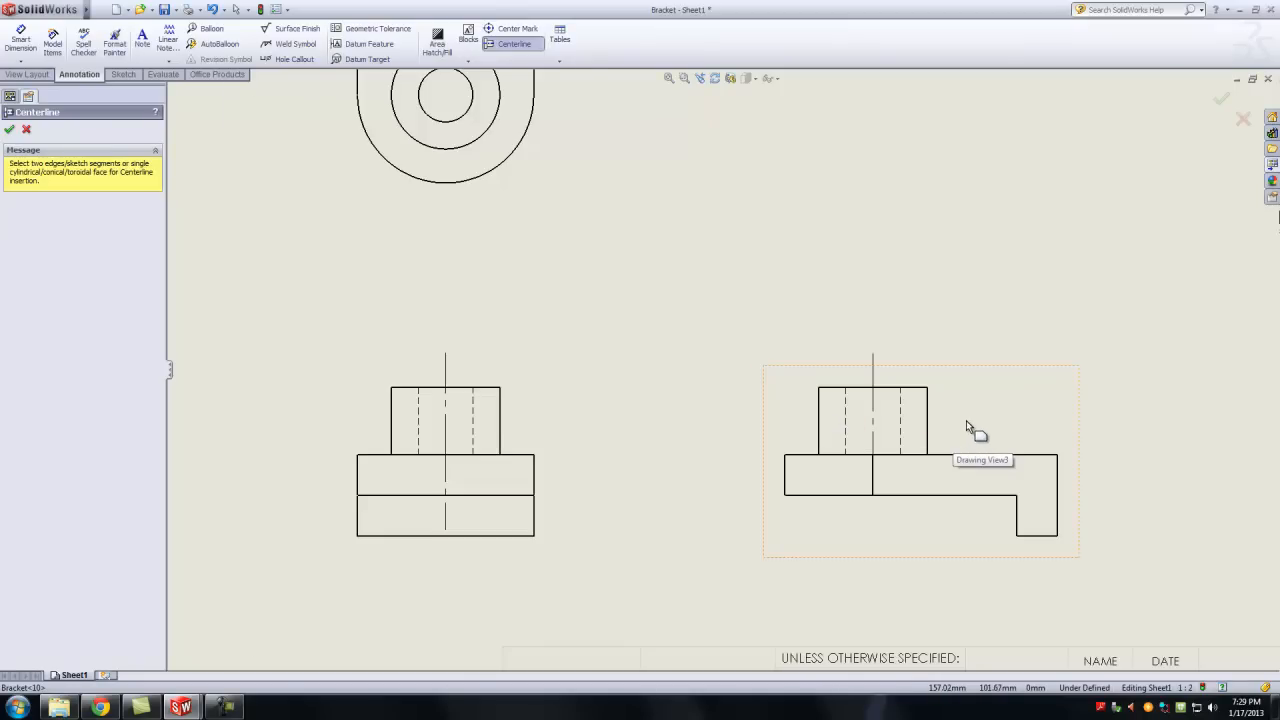
pyautogui.press('f')
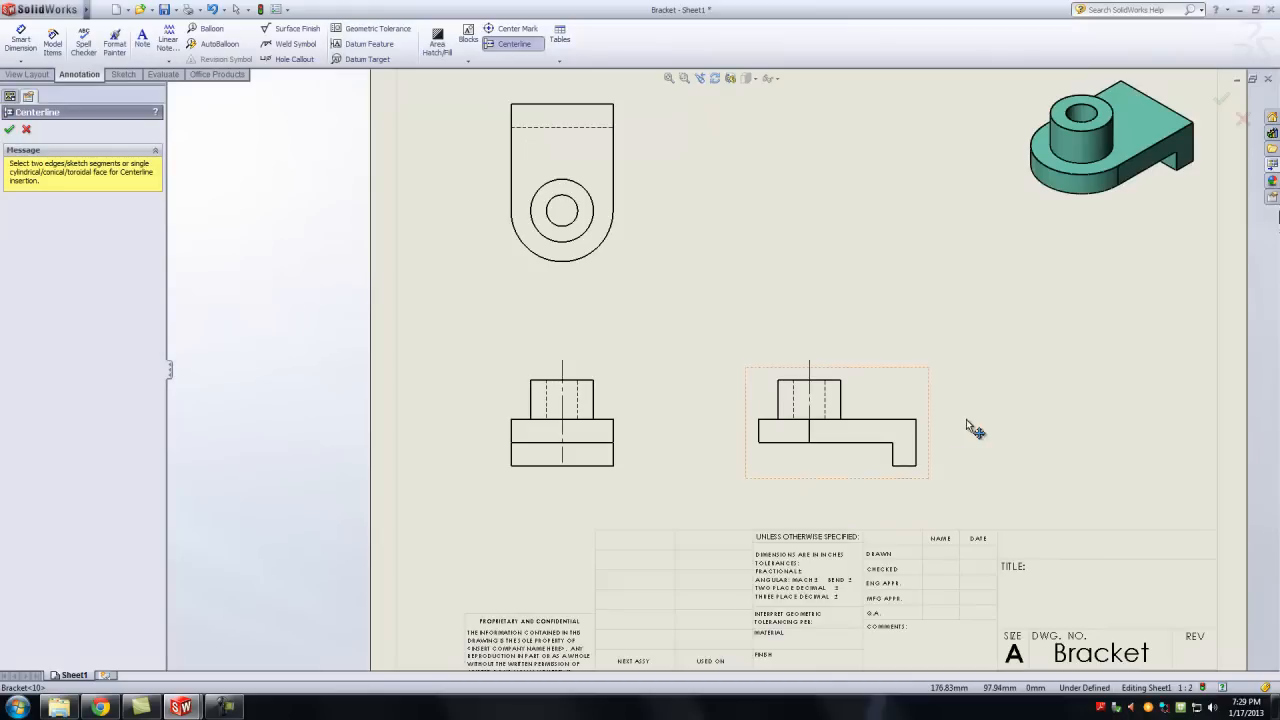
pyautogui.click(7, 133)
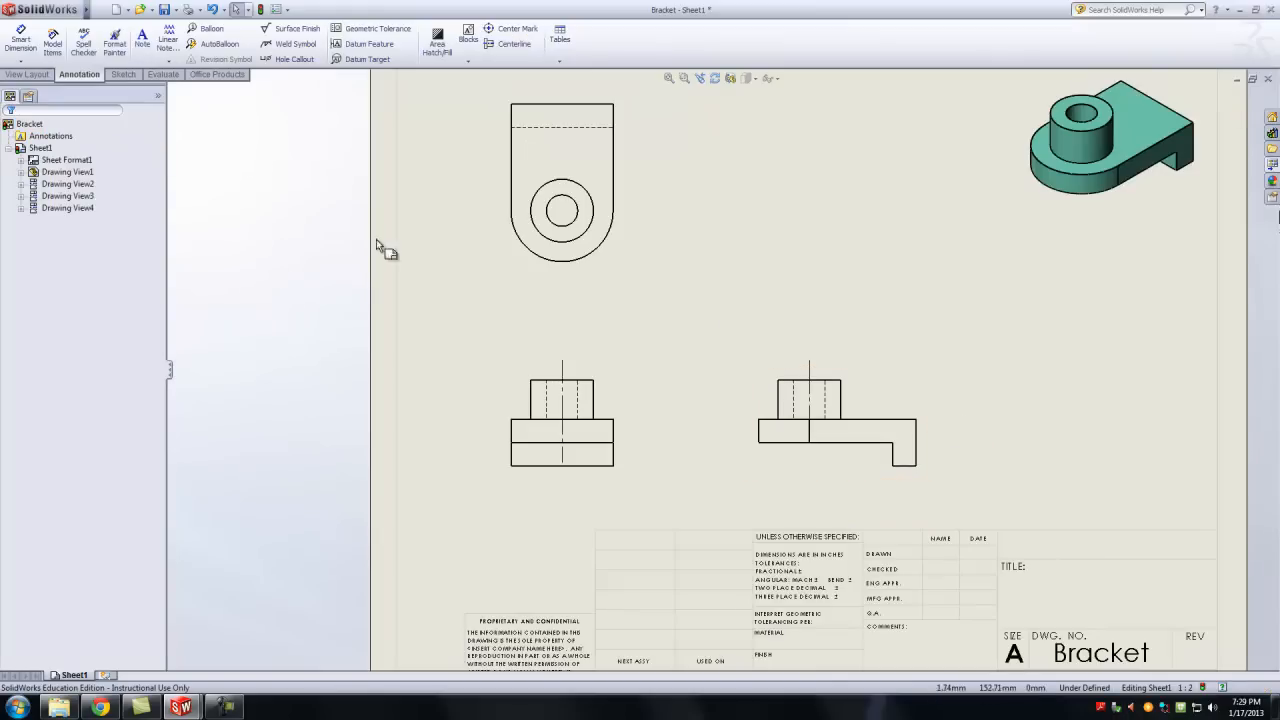
# Add a center mark to the boss's outer circle in the top view.
pyautogui.scroll(-3, 555, 205)
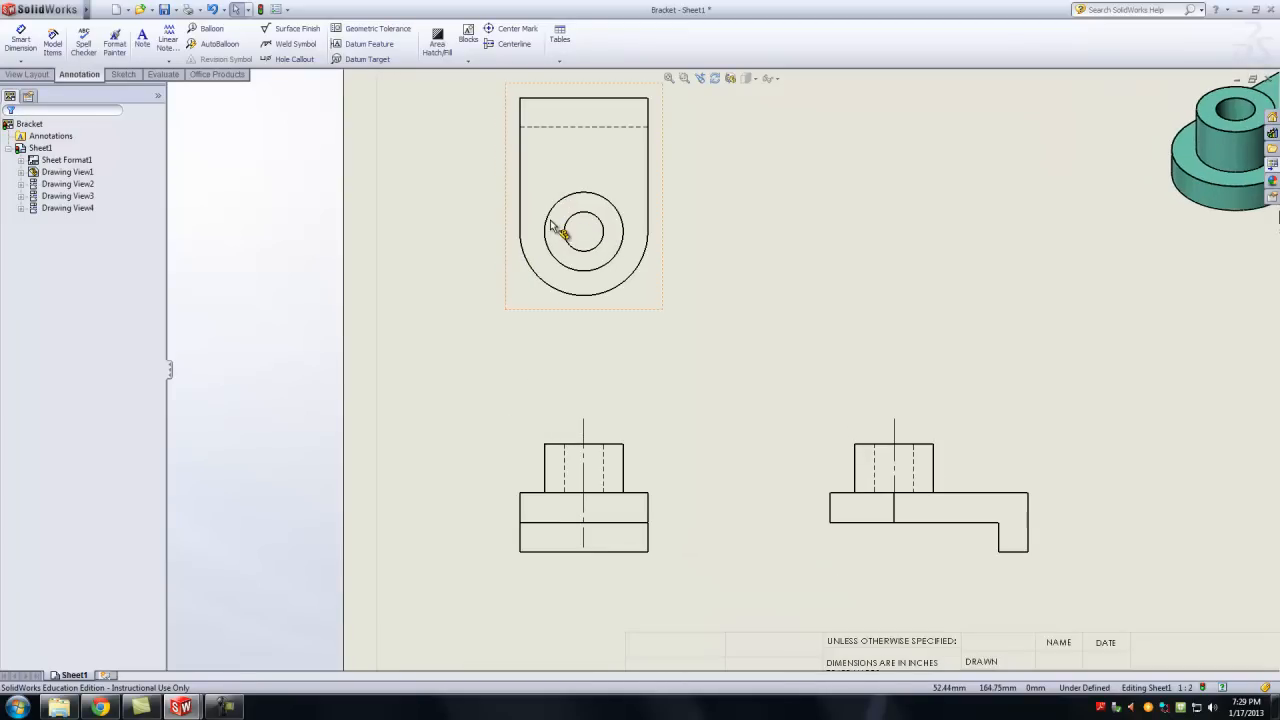
pyautogui.click(512, 32)
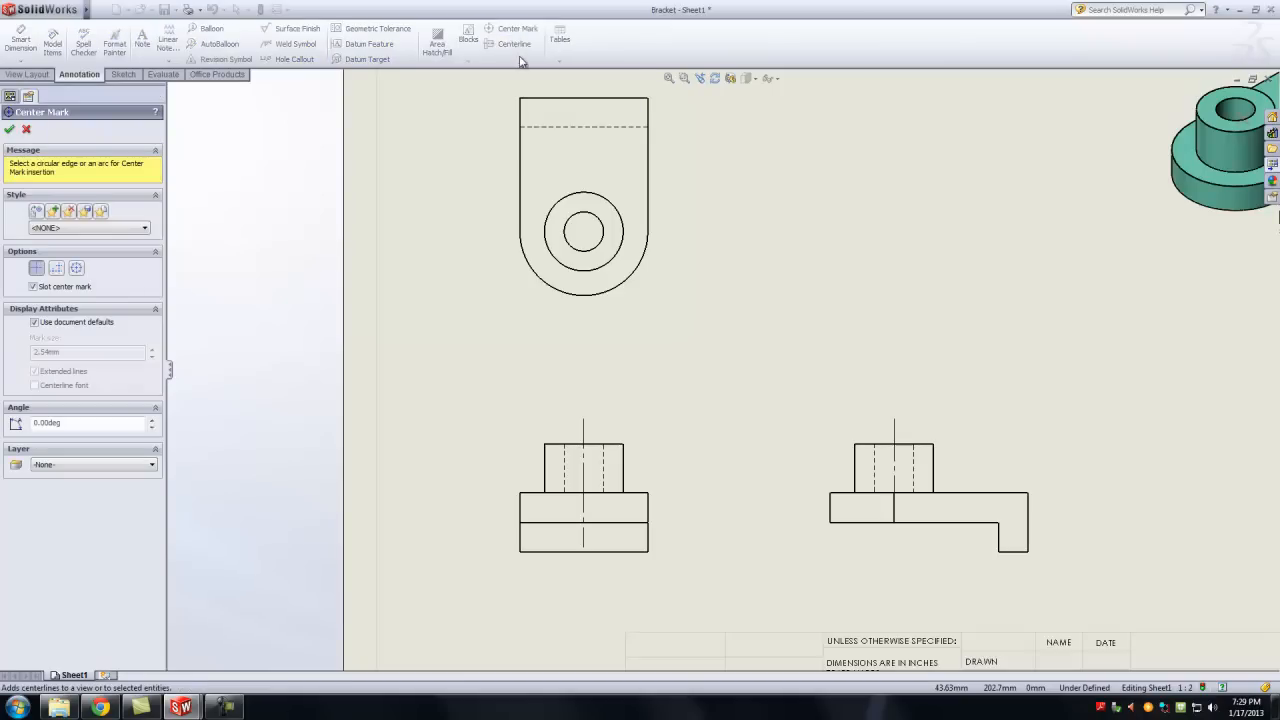
pyautogui.click(614, 206)
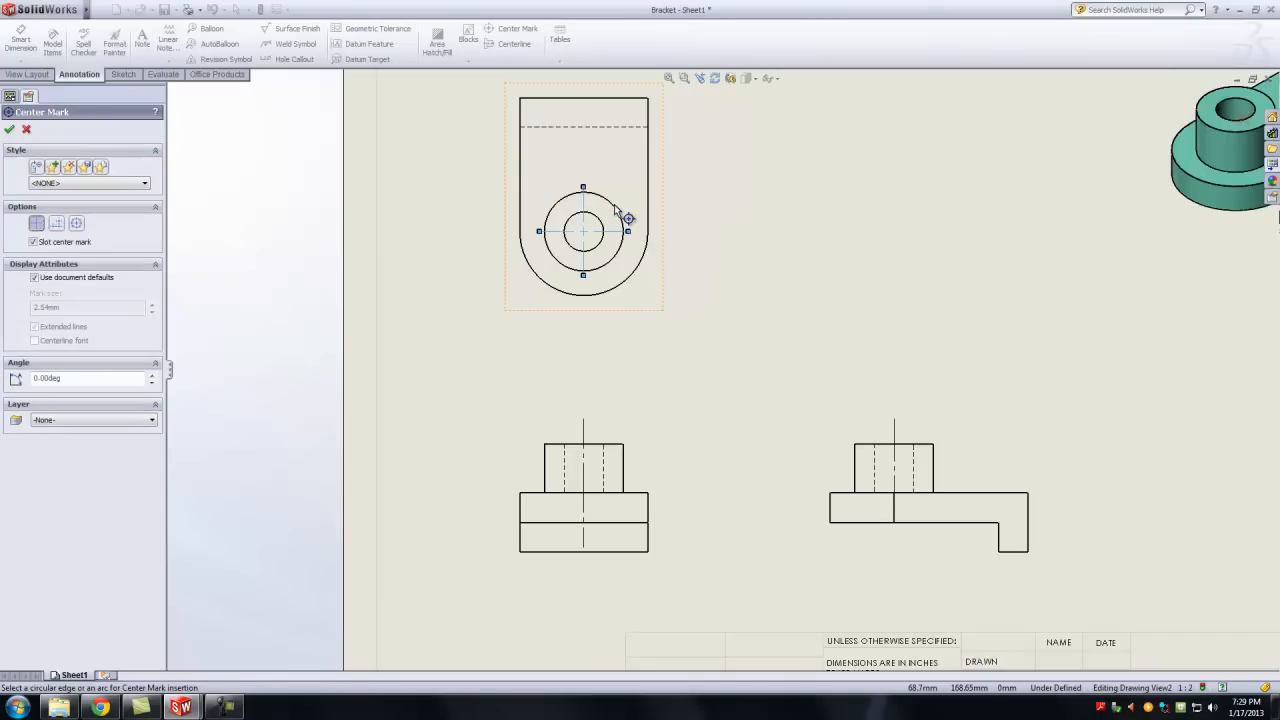
pyautogui.click(9, 131)
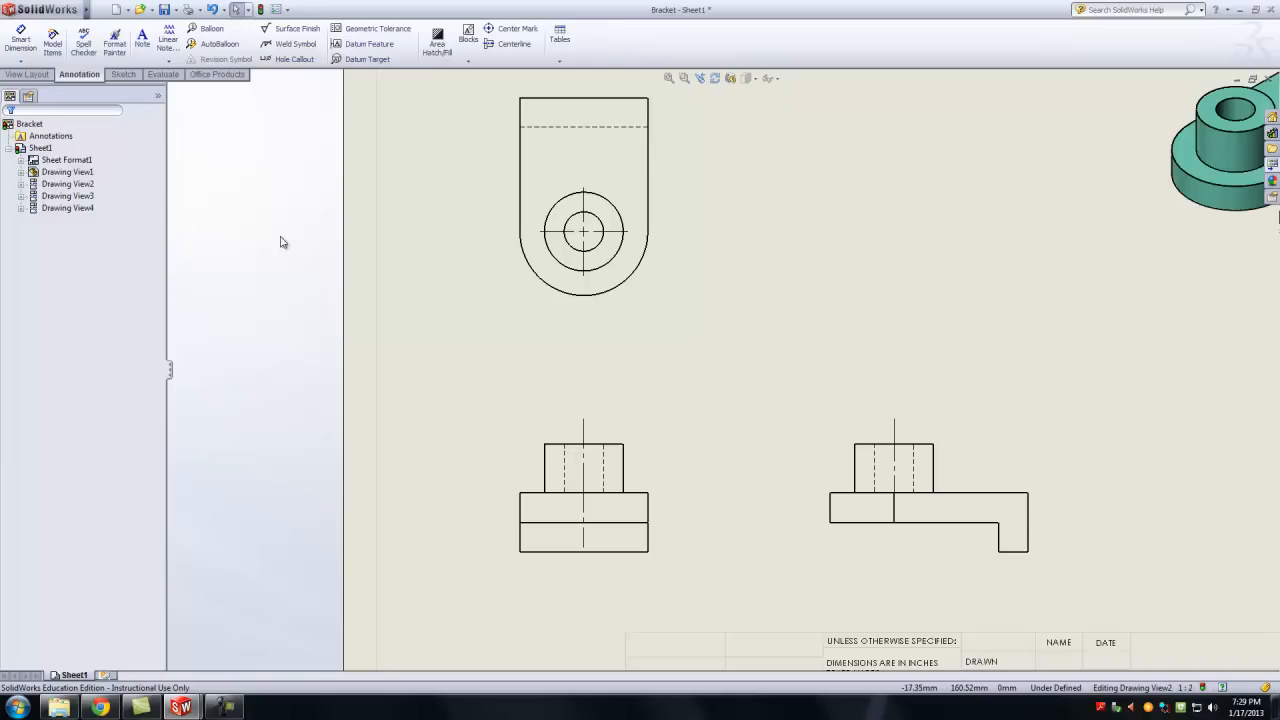
pyautogui.press('f')
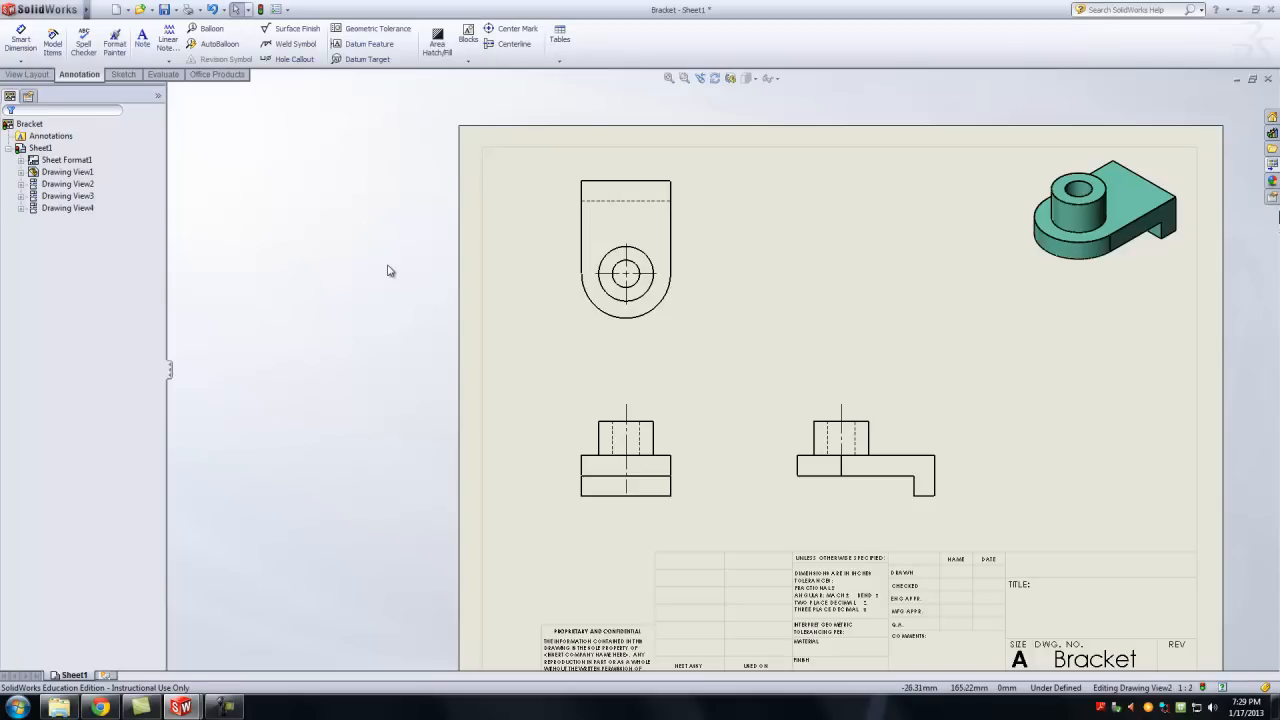
# Examine the sheet layout and the title block's units and tolerance notes.
pyautogui.scroll(2, 720, 360)
pyautogui.scroll(-1, 875, 364)
pyautogui.scroll(-1, 875, 364)
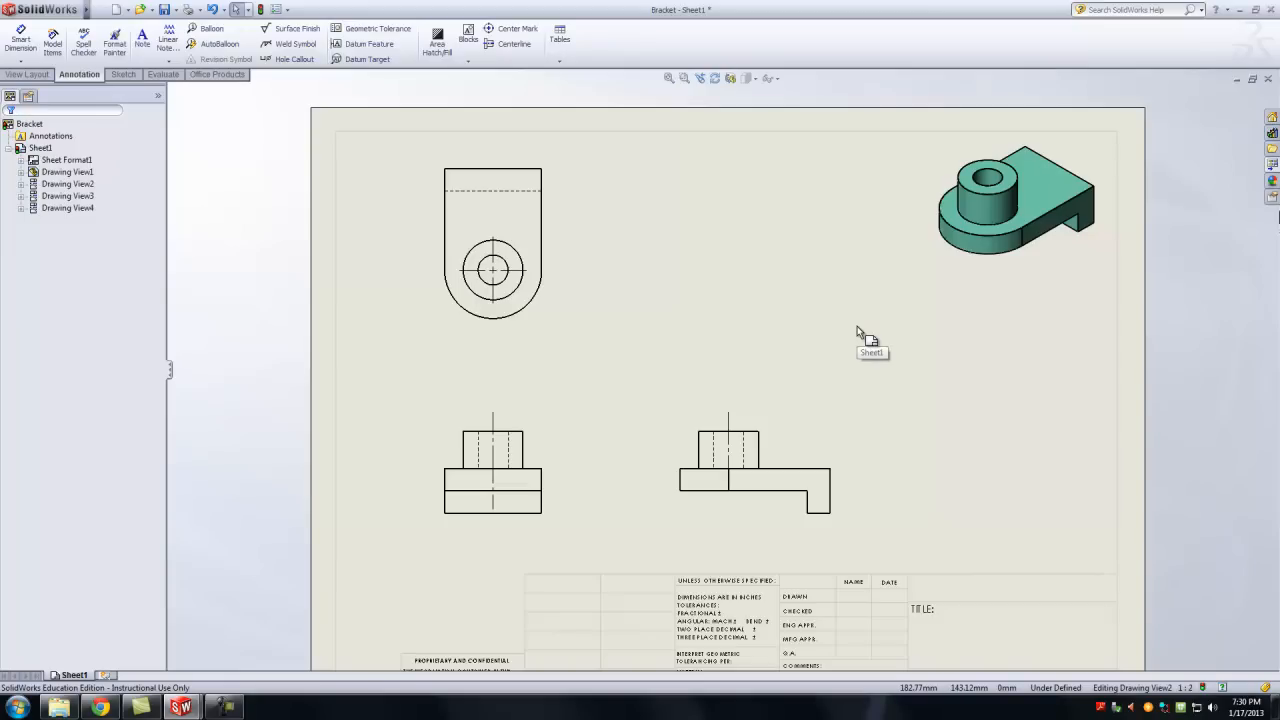
pyautogui.press('f')
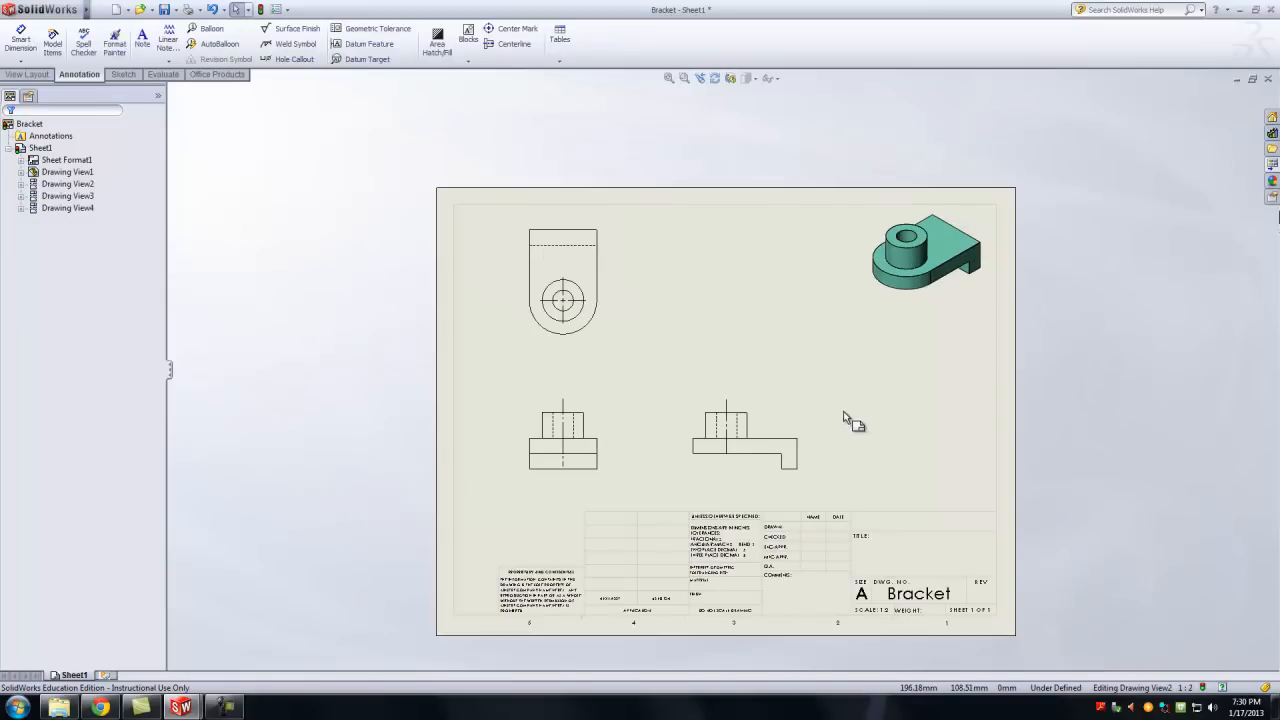
pyautogui.scroll(-5, 843, 423)
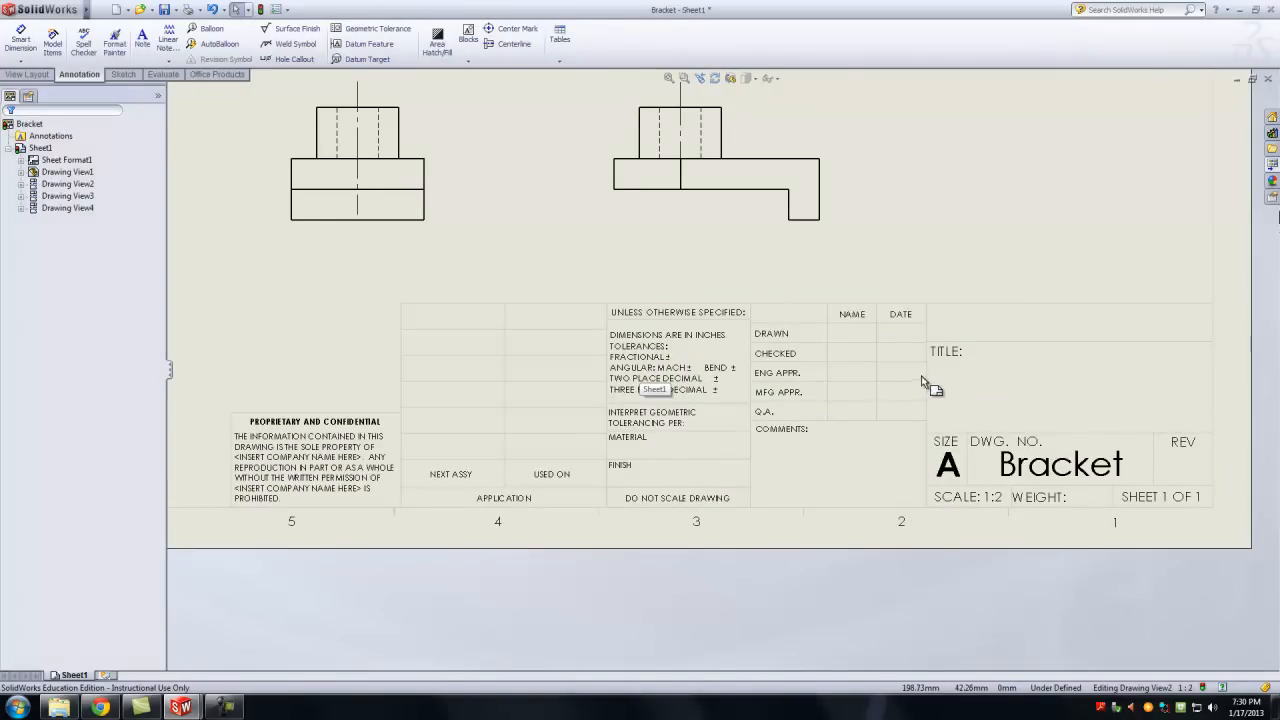
pyautogui.scroll(-1, 836, 333)
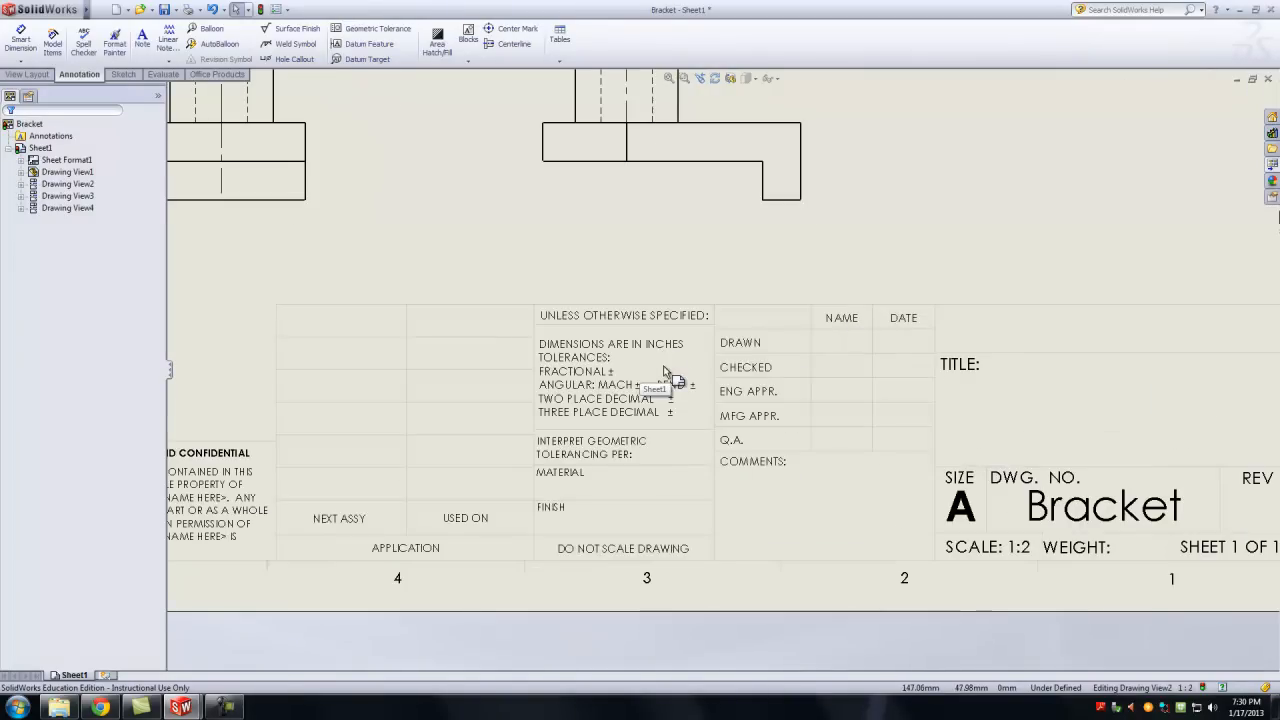
pyautogui.scroll(-1, 645, 362)
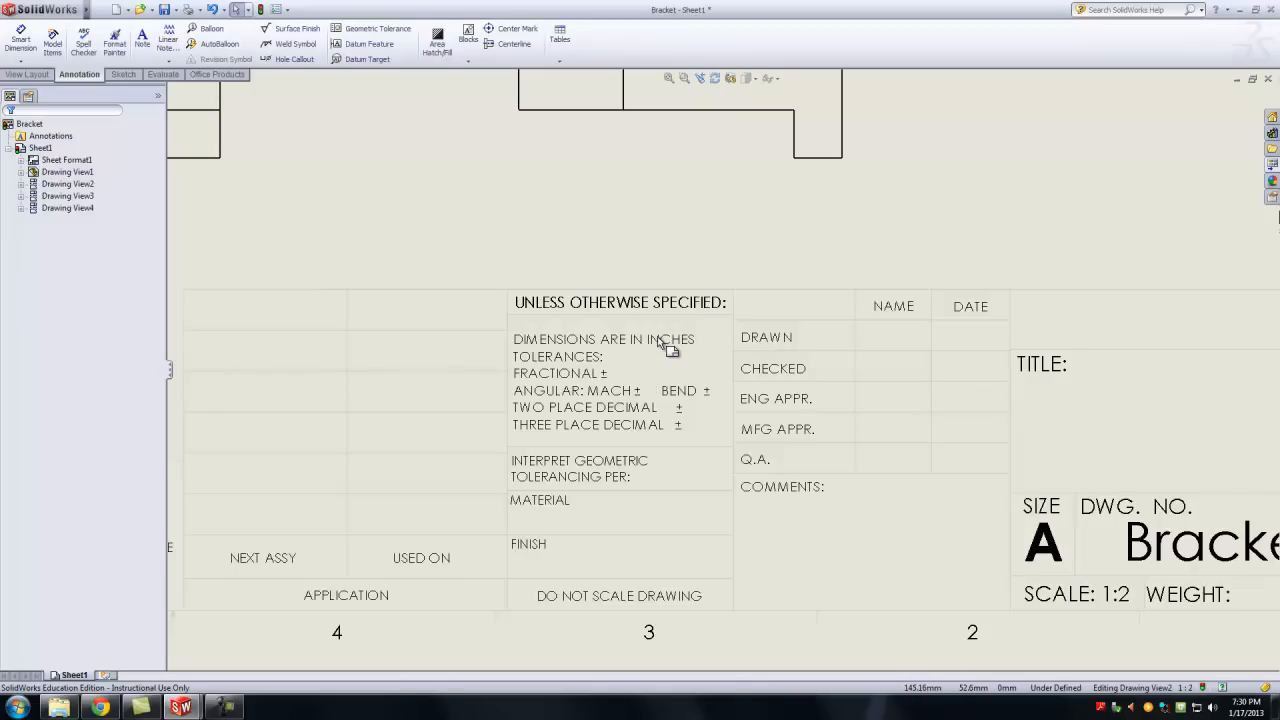
pyautogui.scroll(5, 664, 342)
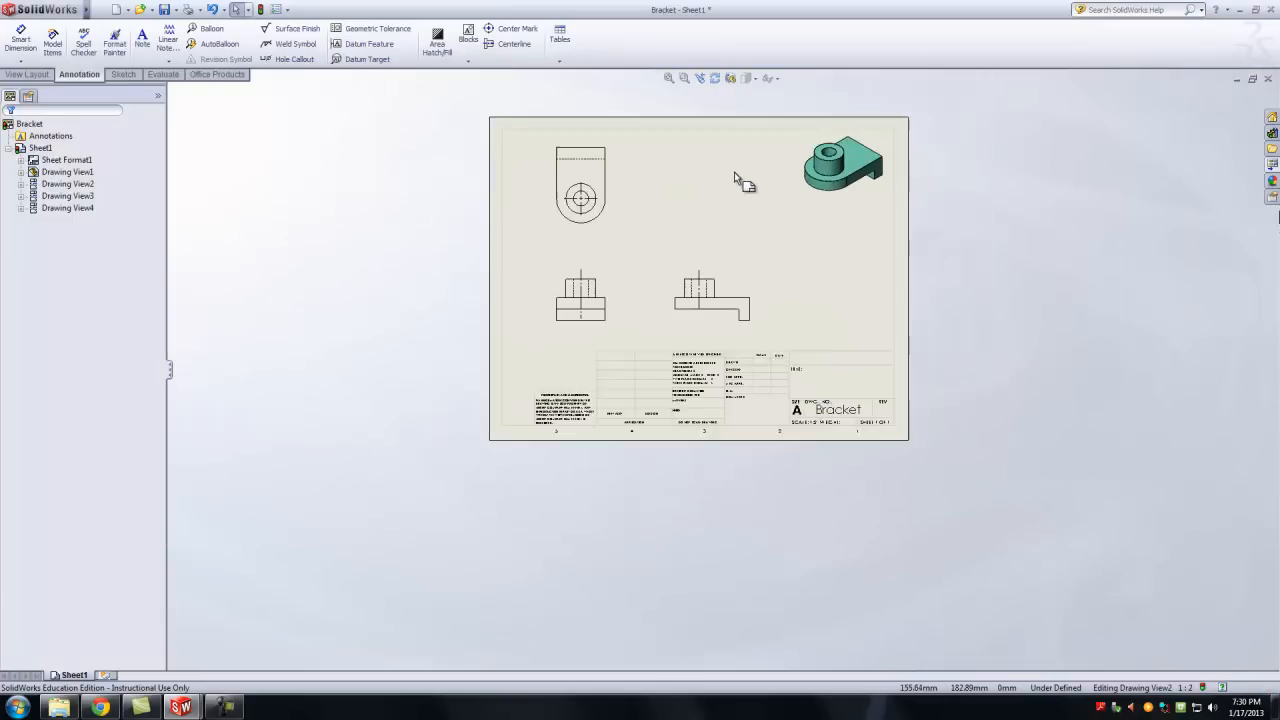
# Open the sheet format of Sheet1 for editing so the title block's lines and notes can be changed.
pyautogui.scroll(-1, 735, 178)
pyautogui.rightClick(707, 237)
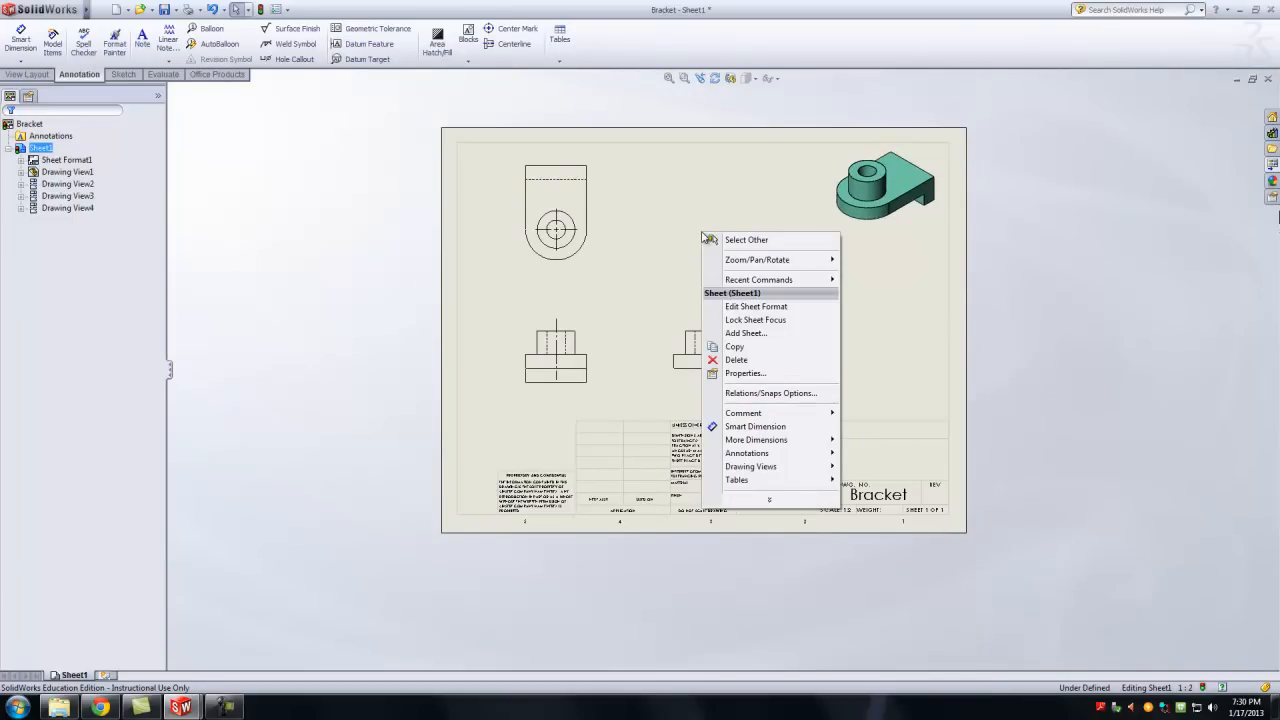
pyautogui.click(743, 311)
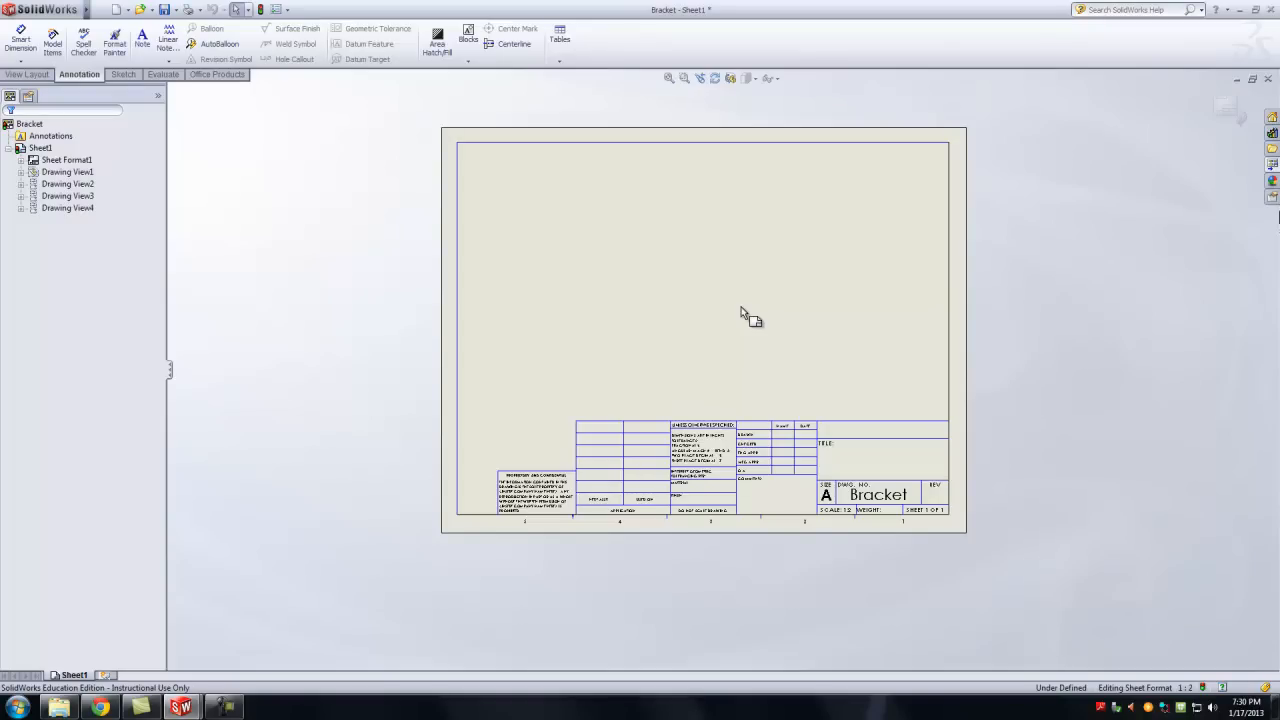
pyautogui.scroll(-4, 755, 440)
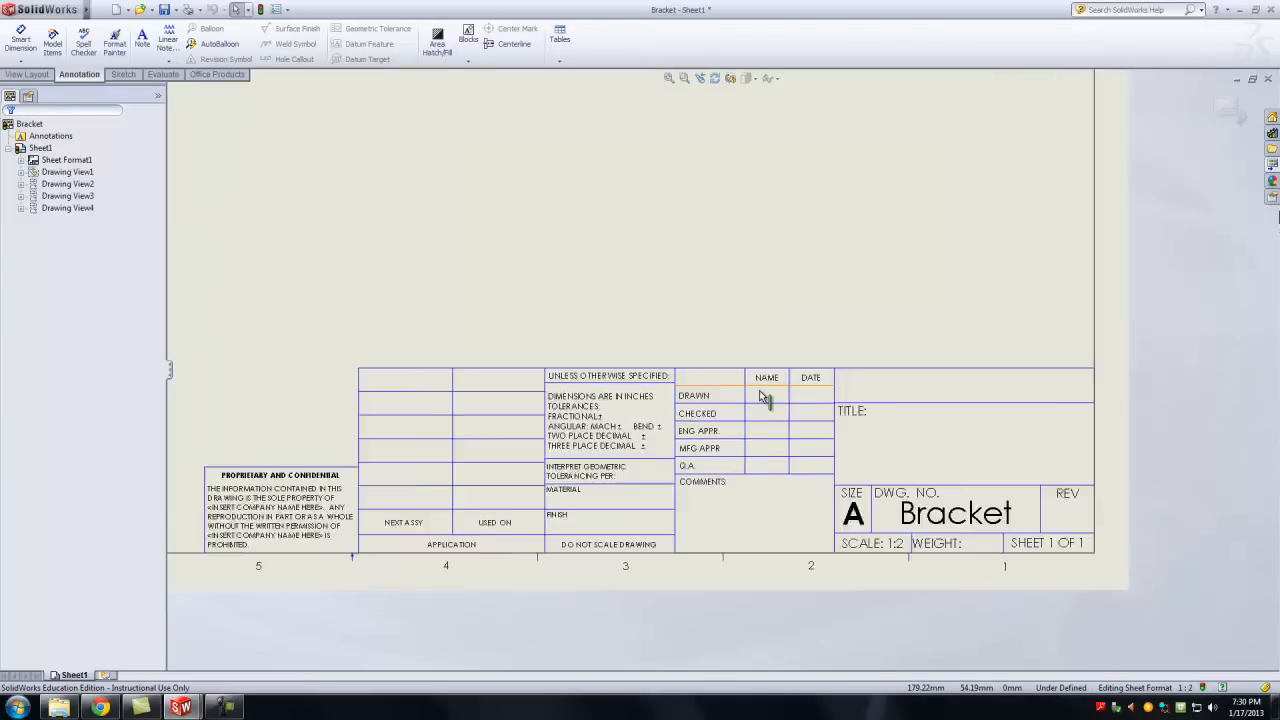
pyautogui.scroll(-2, 735, 380)
pyautogui.scroll(5, 757, 400)
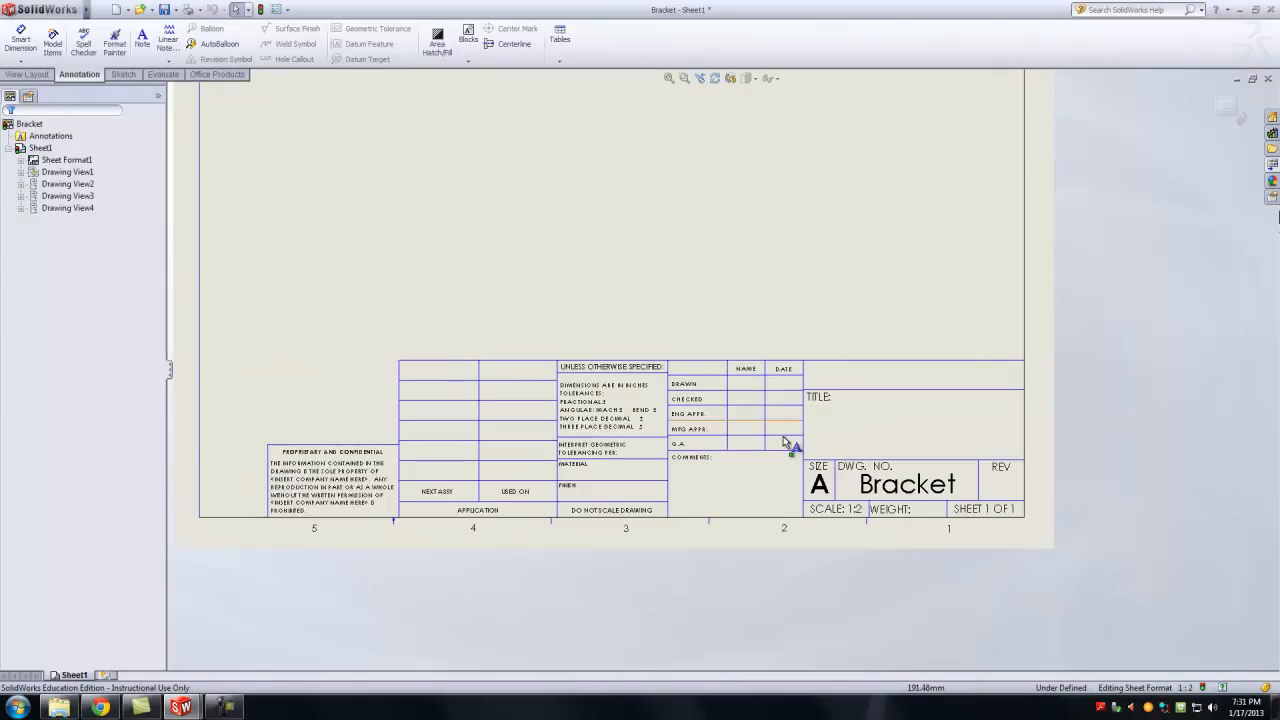
pyautogui.scroll(-3, 786, 443)
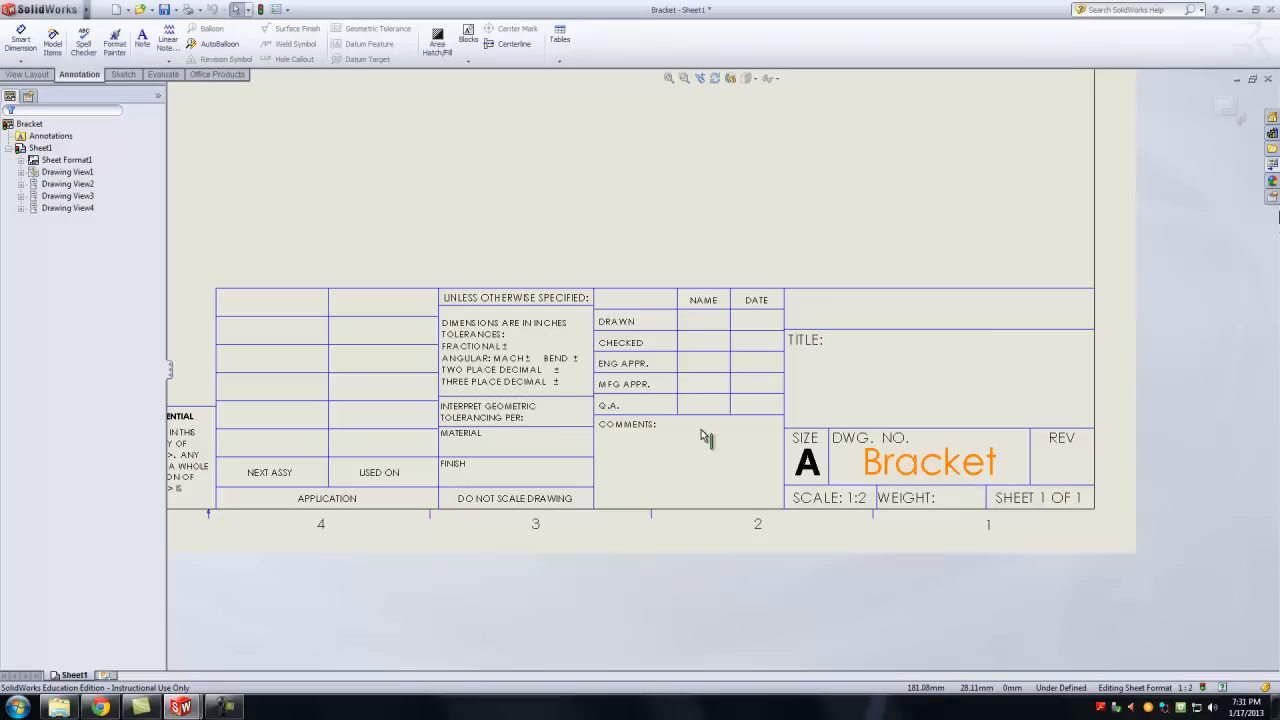
pyautogui.scroll(2, 560, 362)
pyautogui.scroll(-2, 555, 330)
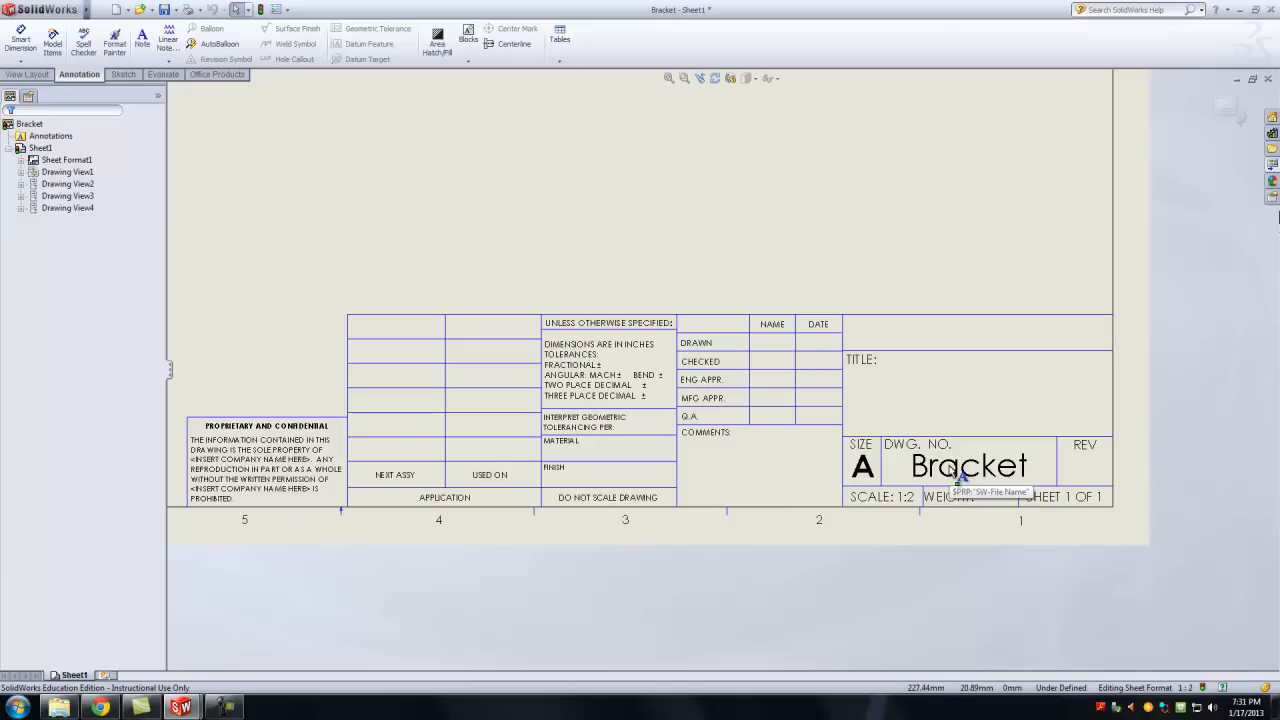
# Enter the drafter's name in the NAME cell of the title block's DRAWN row.
pyautogui.scroll(-3, 757, 350)
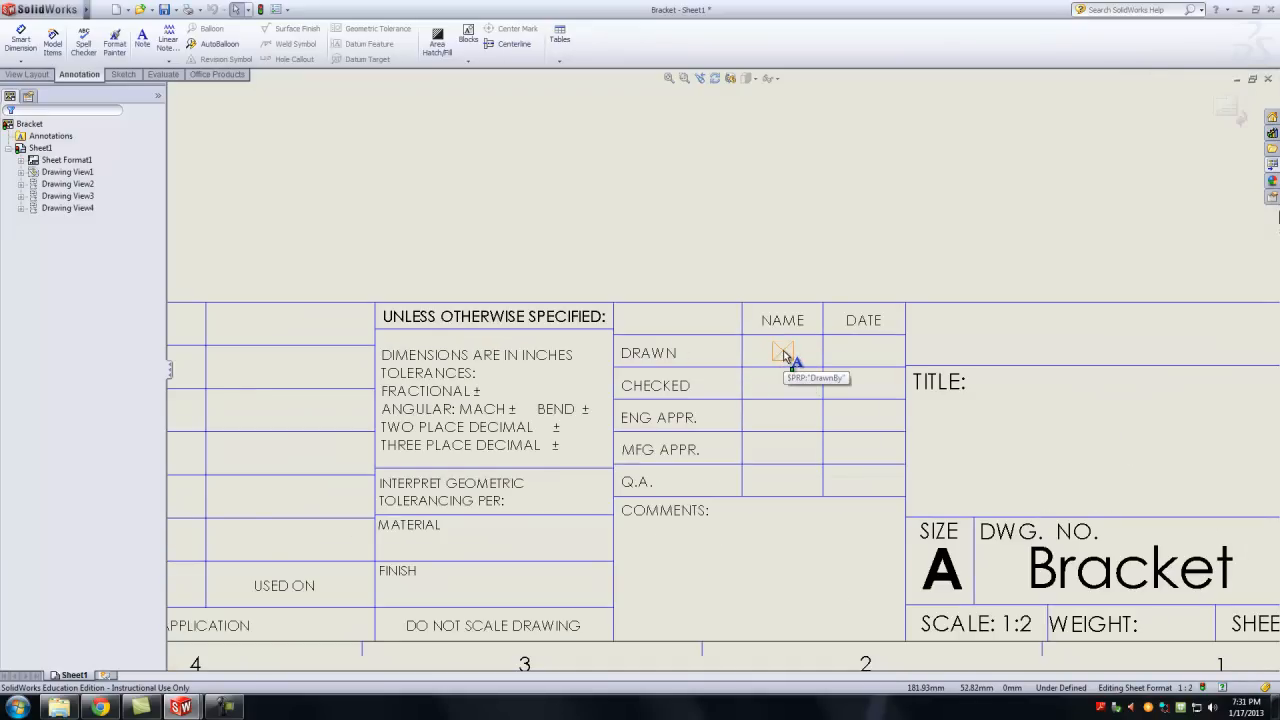
pyautogui.doubleClick(784, 355)
pyautogui.write('E')
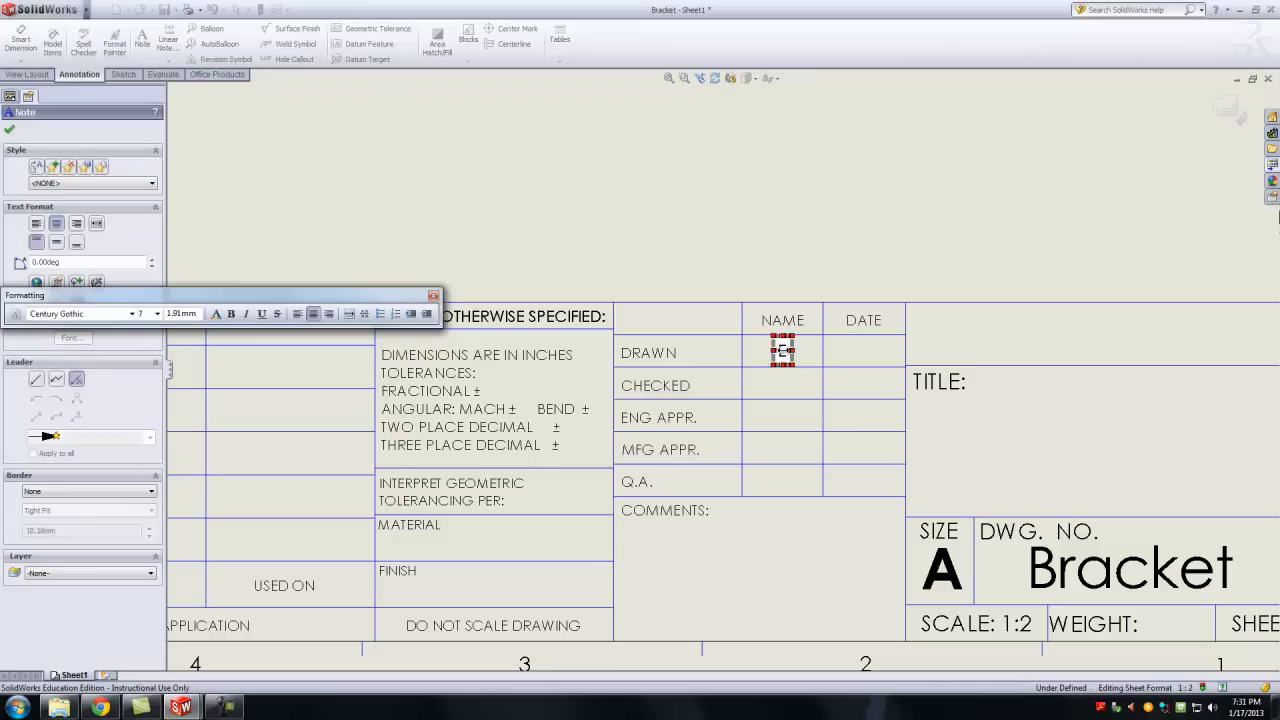
pyautogui.write('. Chmouni')
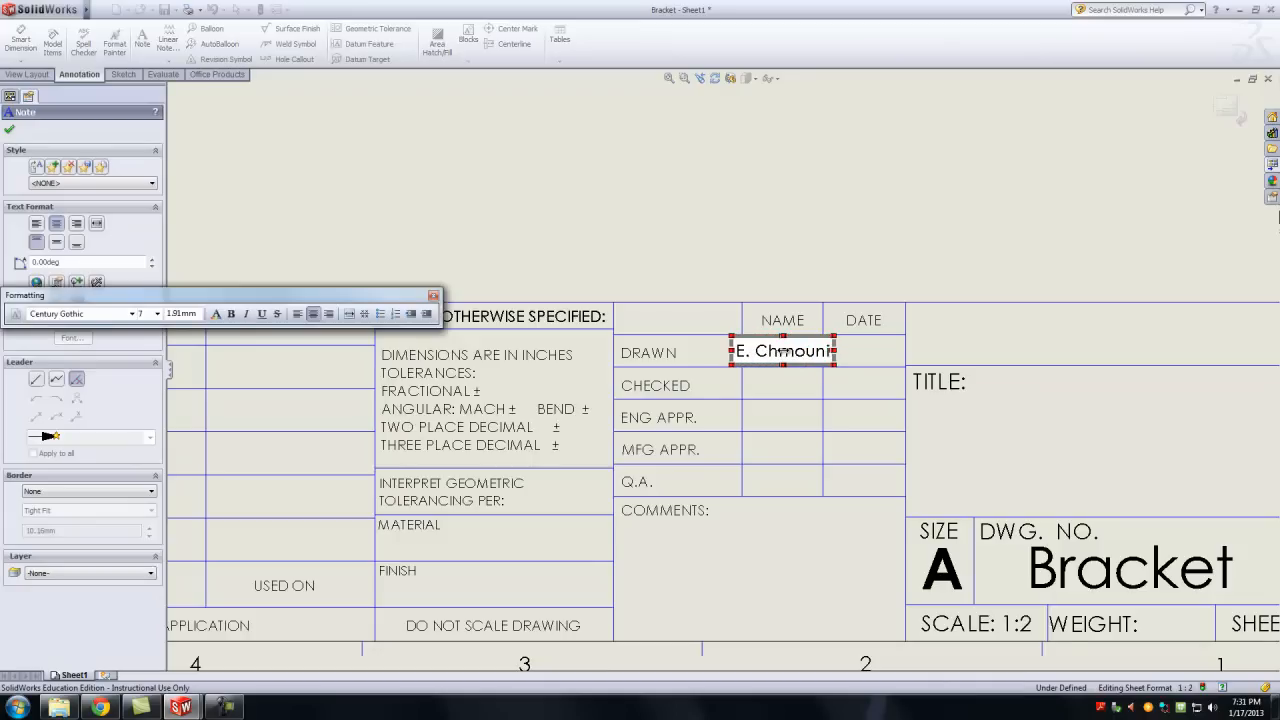
pyautogui.press('Escape')
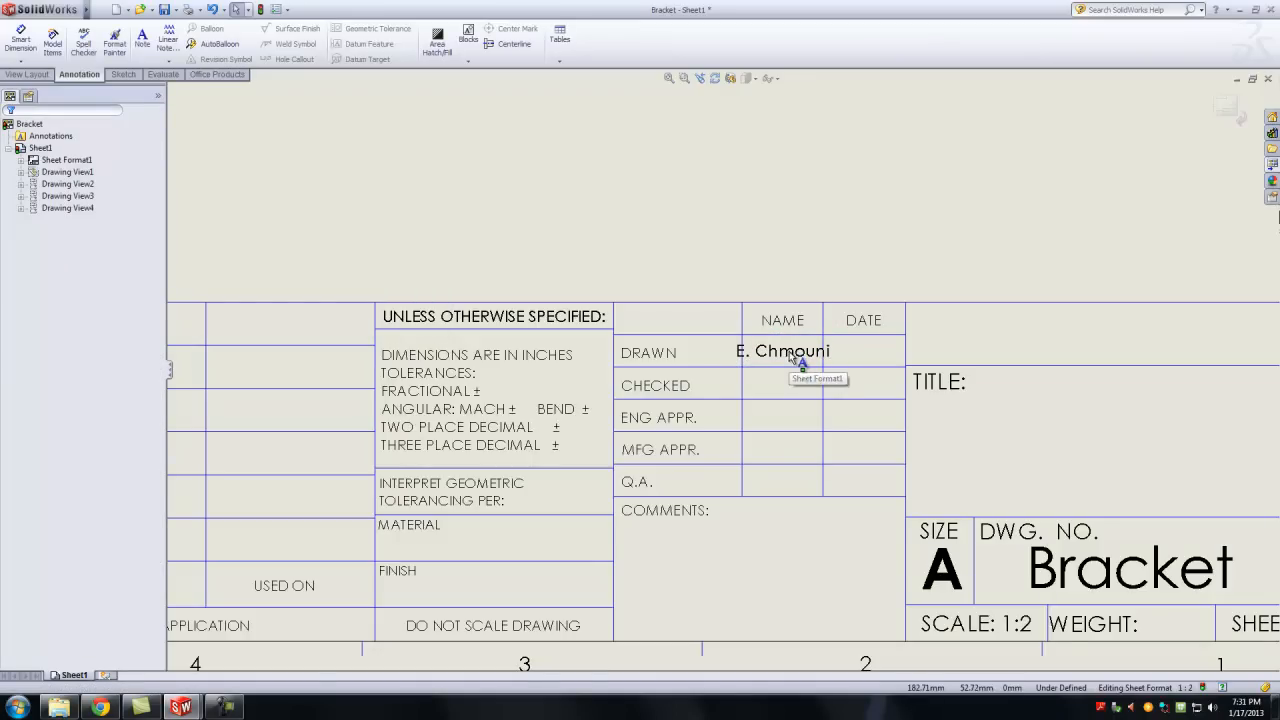
# Widen the title block's NAME column by shifting its left border line outward, and center the drafter's name and NAME heading within it.
pyautogui.moveTo(742, 386); pyautogui.dragTo(714, 387)
pyautogui.click(782, 355)
pyautogui.click(790, 358)
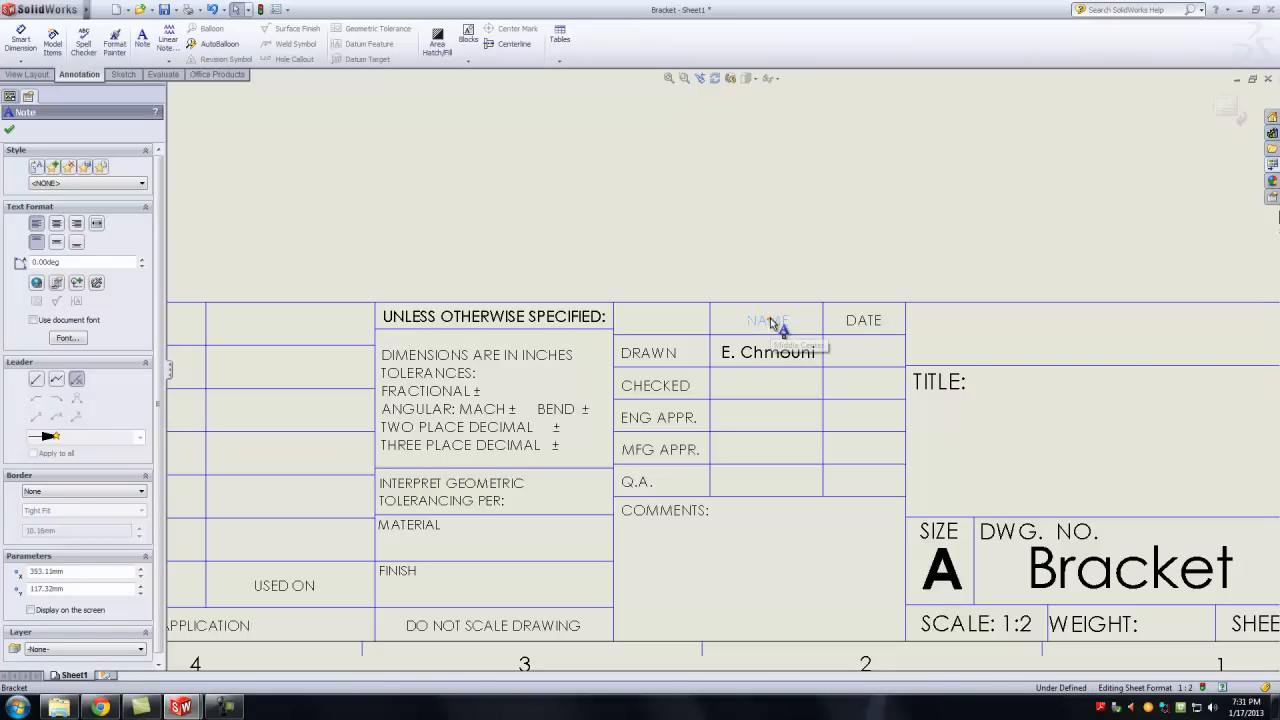
# Enter 1/17/2013 in the DATE cell of the title block's DRAWN row.
pyautogui.click(866, 354)
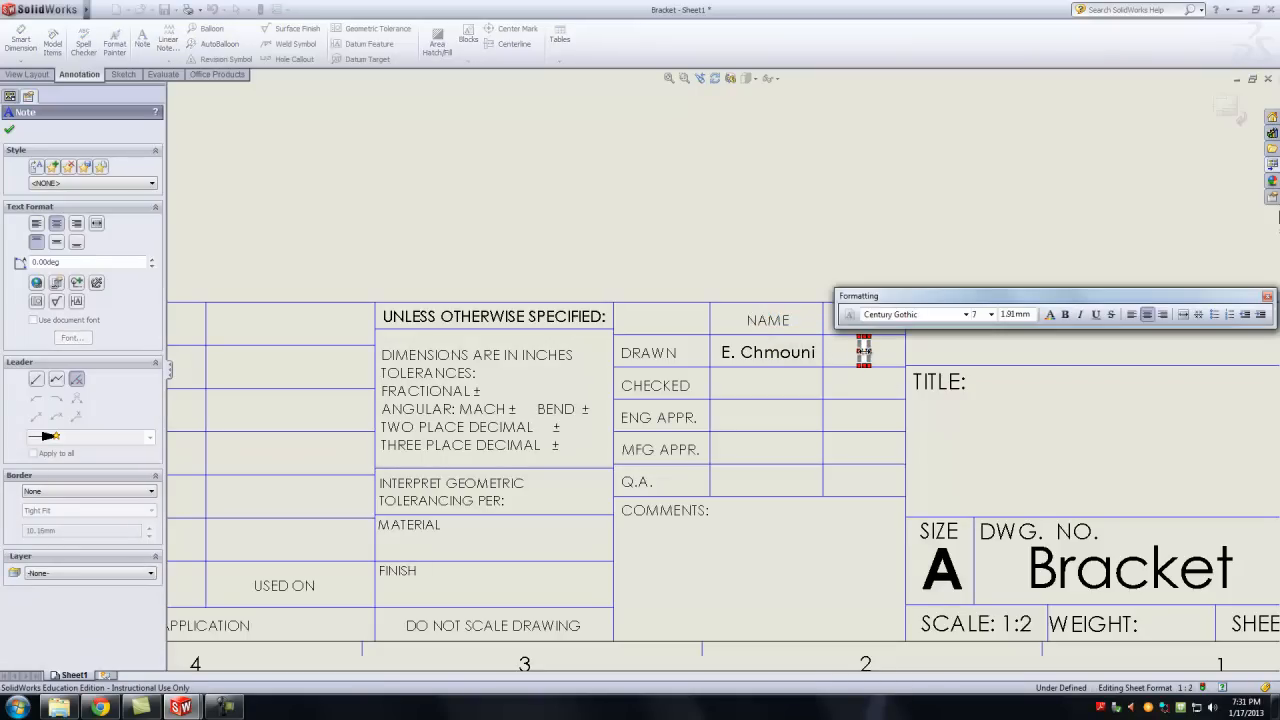
pyautogui.write('1/17/1')
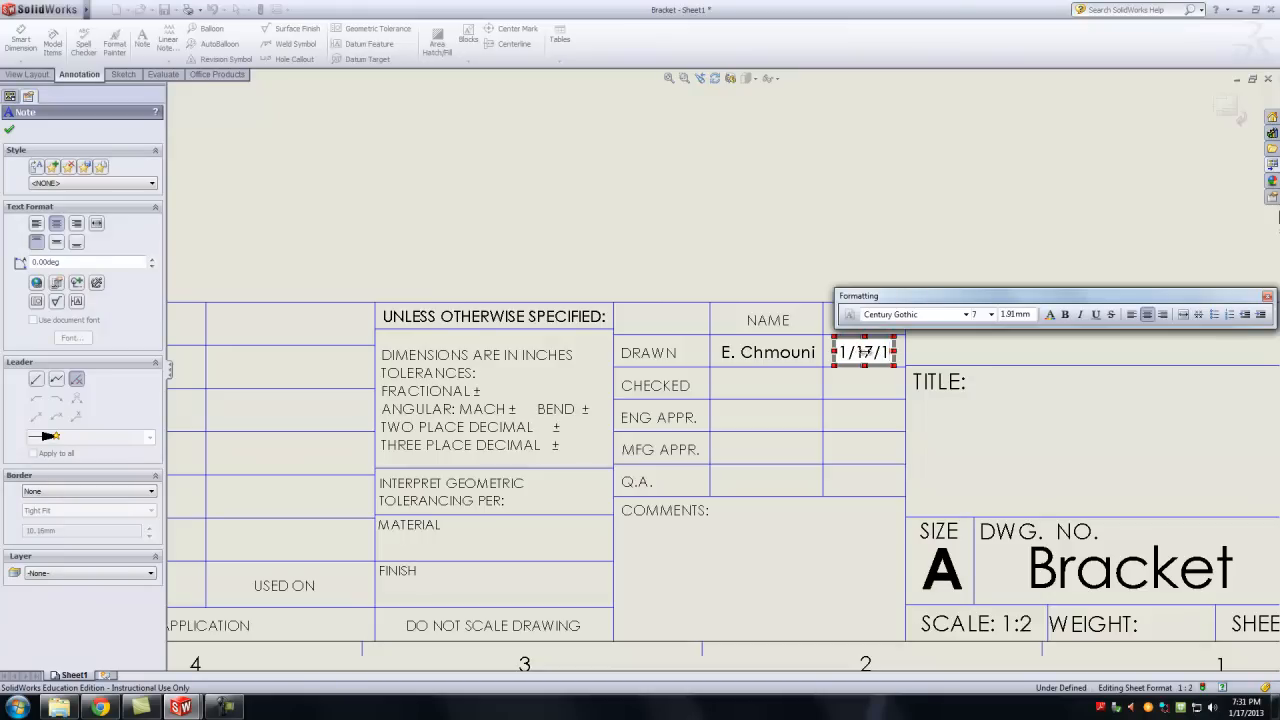
pyautogui.press('BackSpace')
pyautogui.write('2013')
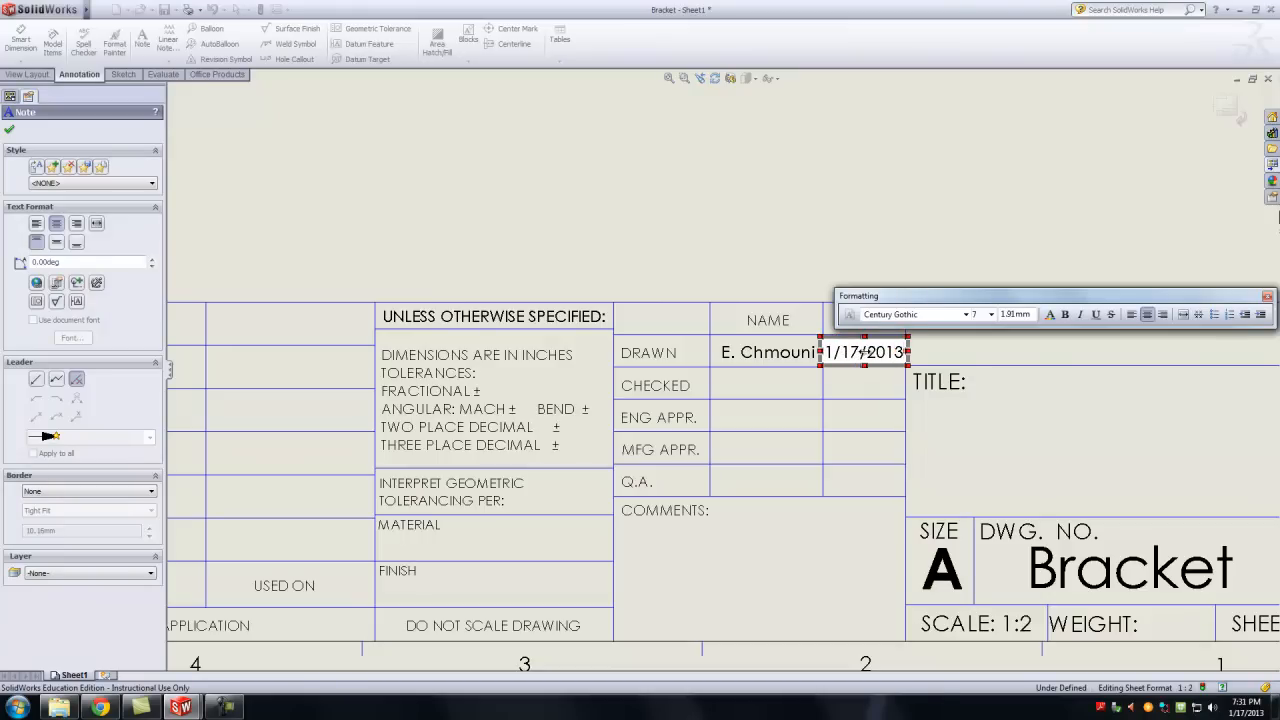
pyautogui.click(757, 287)
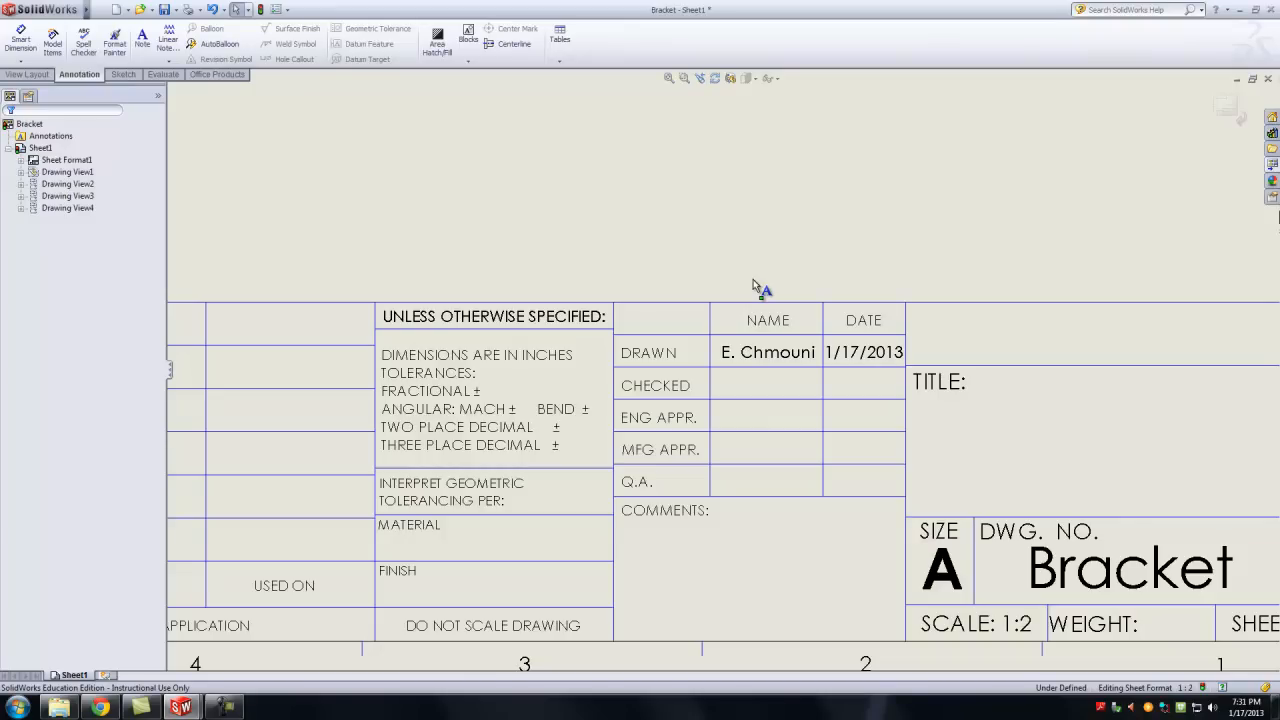
# Change the units line of the title block's tolerance note to read DIMENSIONS ARE IN MM.
pyautogui.doubleClick(578, 358)
pyautogui.click(578, 358)
pyautogui.press('BackSpace')
pyautogui.press('BackSpace')
pyautogui.press('BackSpace')
pyautogui.press('BackSpace')
pyautogui.press('BackSpace')
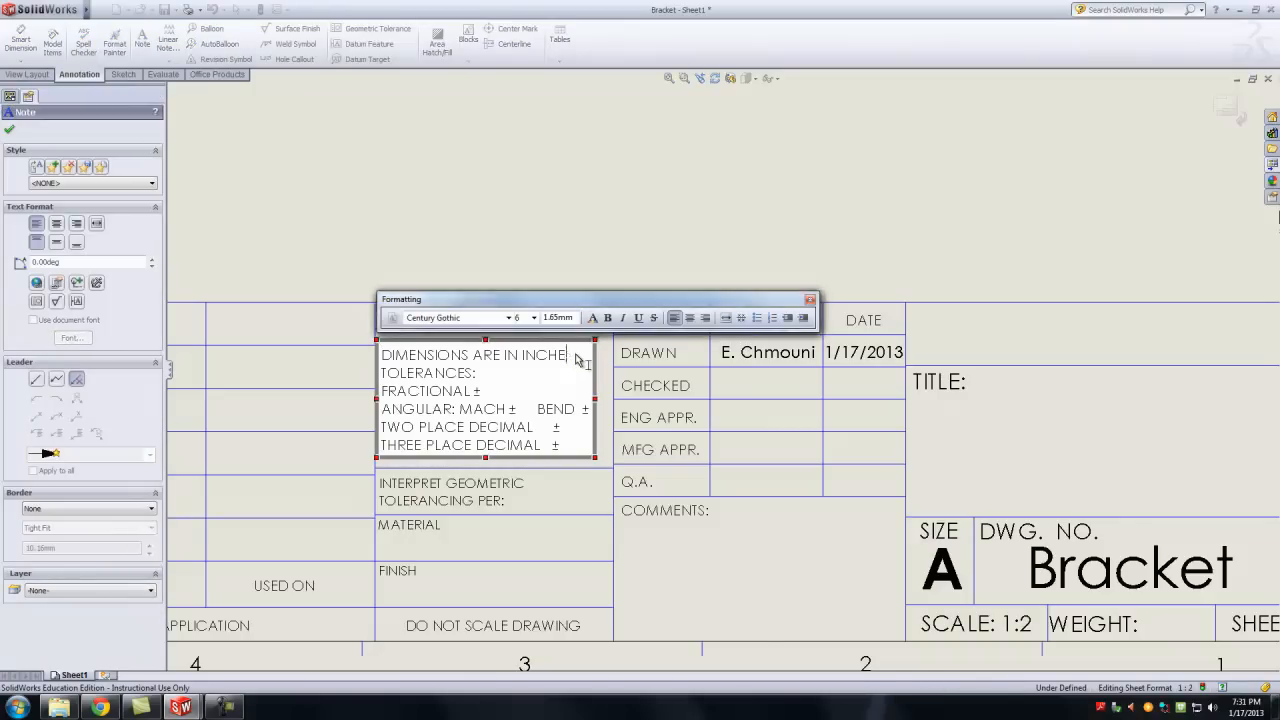
pyautogui.write('MM')
pyautogui.click(646, 263)
pyautogui.press('f')
pyautogui.scroll(1, 639, 262)
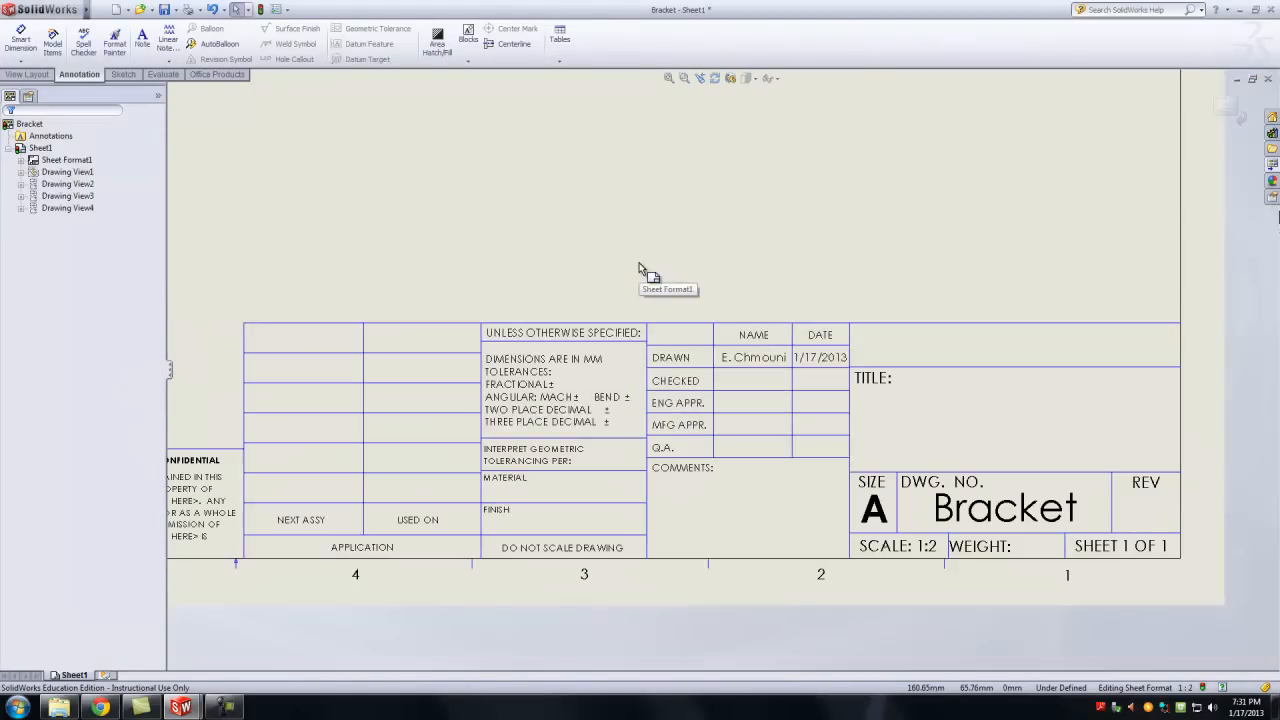
pyautogui.scroll(1, 548, 312)
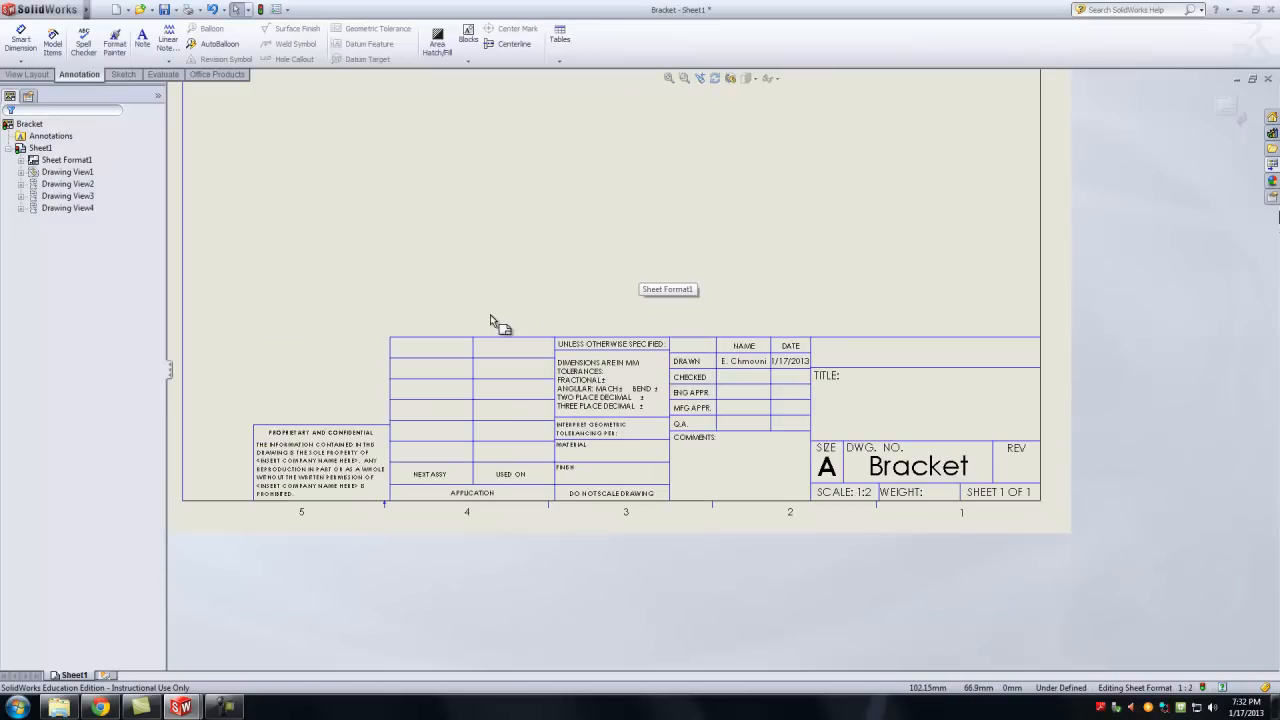
pyautogui.scroll(-1, 370, 374)
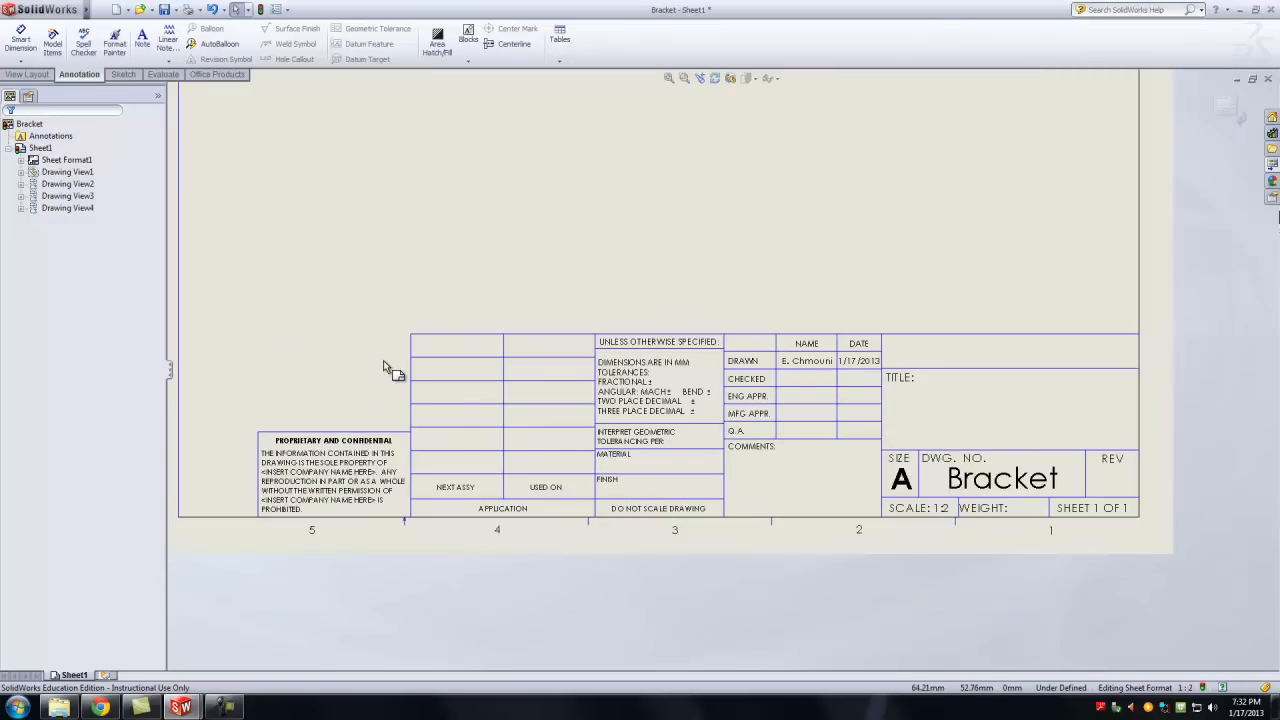
# Delete the proprietary statement and its PROPRIETARY AND CONFIDENTIAL heading from the sheet format.
pyautogui.scroll(-1, 580, 410)
pyautogui.scroll(-1, 870, 390)
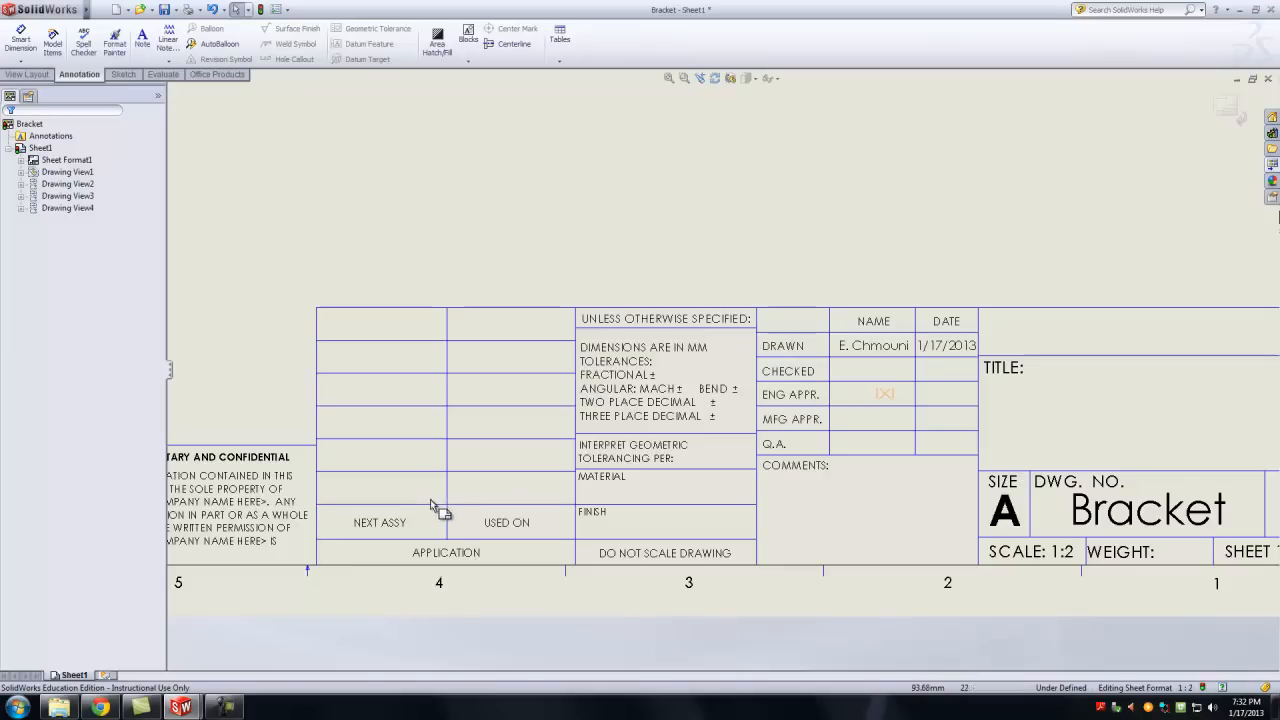
pyautogui.press('z')
pyautogui.scroll(2, 434, 503)
pyautogui.scroll(-5, 457, 423)
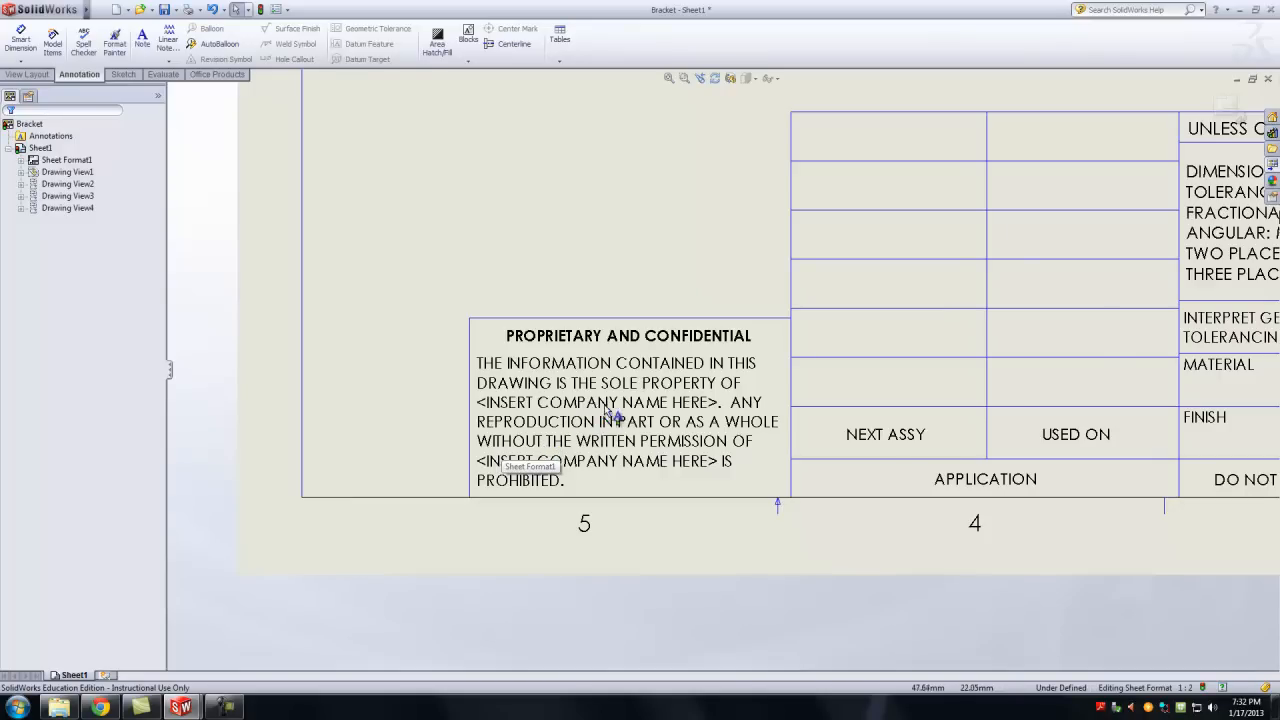
pyautogui.scroll(2, 612, 410)
pyautogui.scroll(-1, 700, 398)
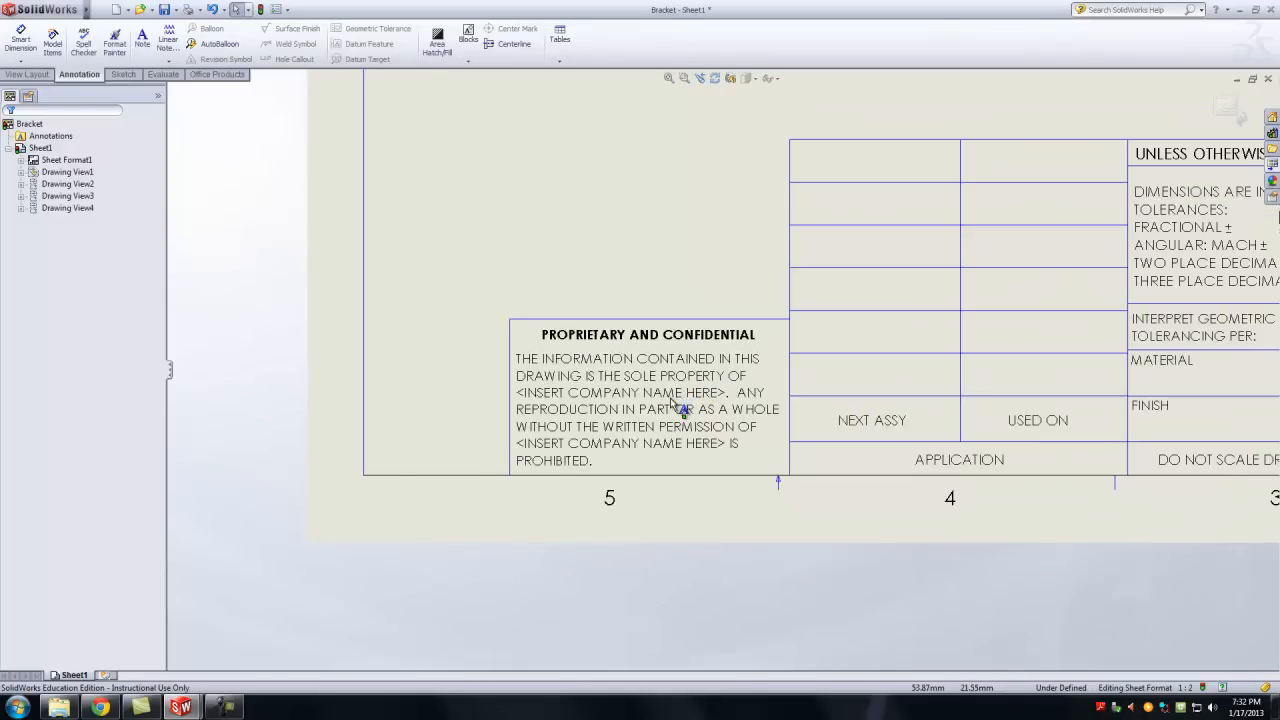
pyautogui.click(650, 406)
pyautogui.press('Delete')
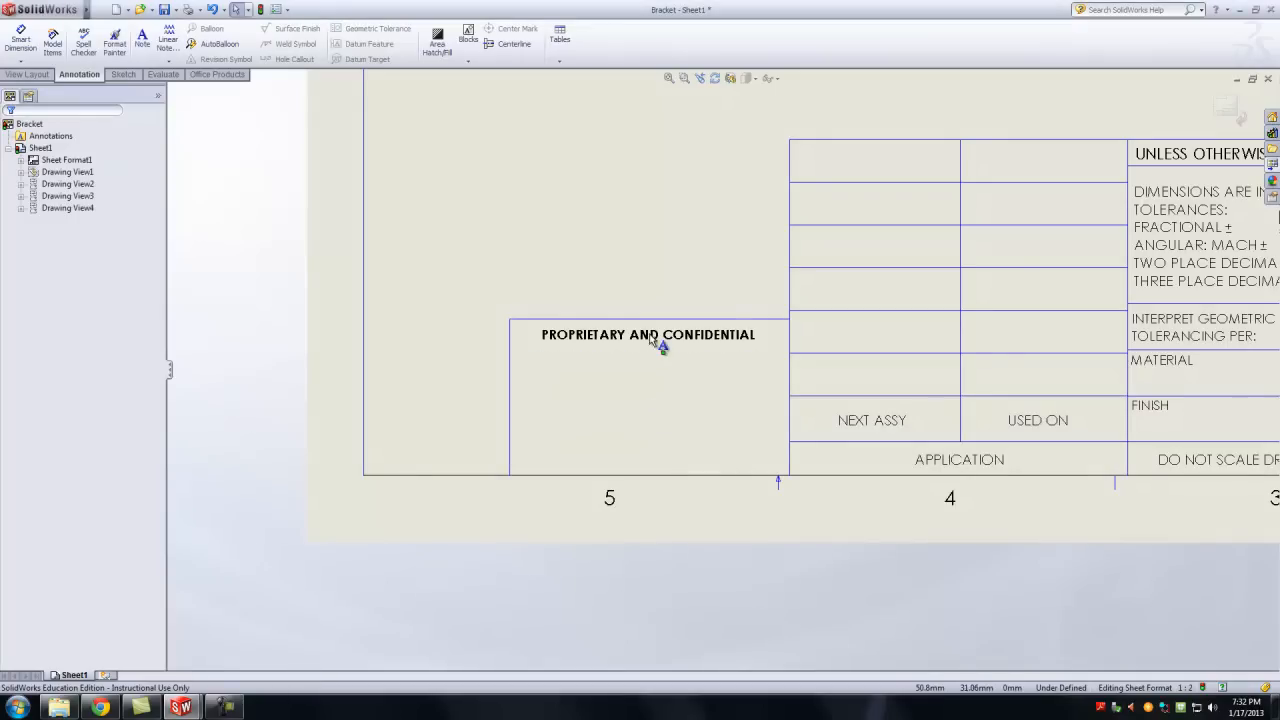
pyautogui.click(652, 335)
pyautogui.press('Delete')
# Delete the upper and left border lines of the emptied proprietary notice box.
pyautogui.click(652, 320)
pyautogui.press('Delete')
pyautogui.click(510, 397)
pyautogui.press('Delete')
pyautogui.scroll(5, 628, 396)
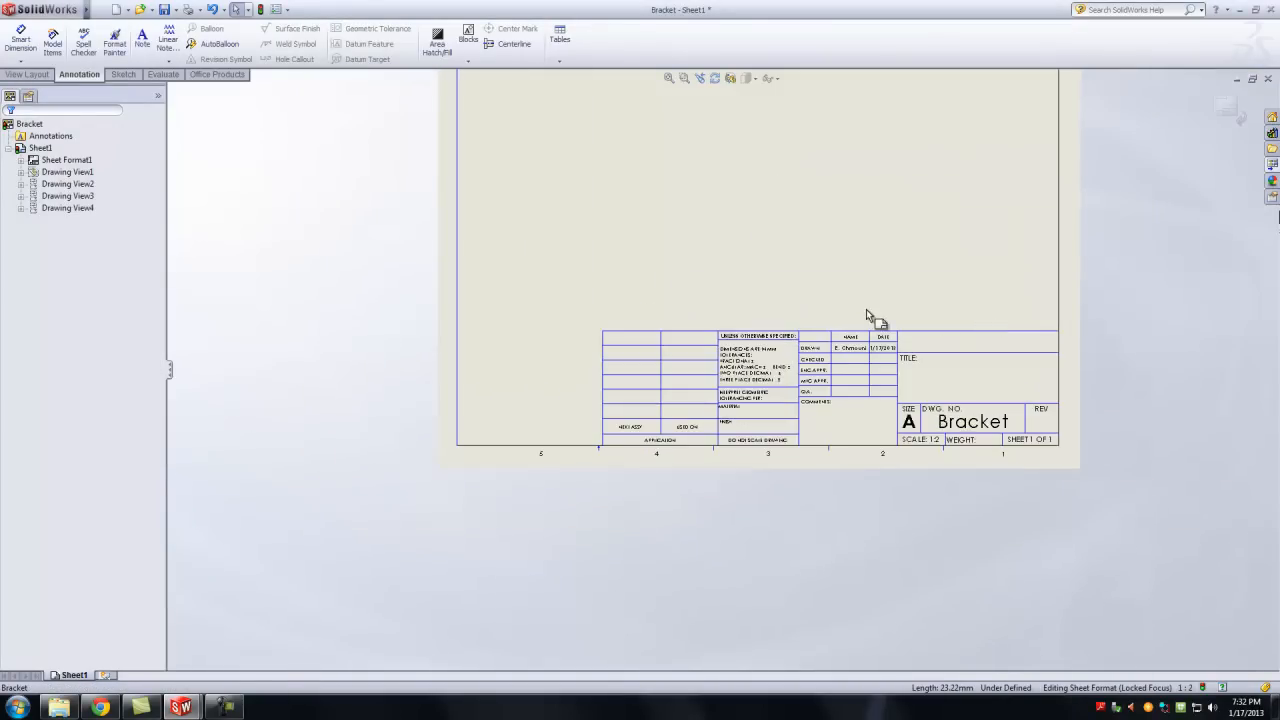
# Finish editing the sheet format and return to the drawing sheet.
pyautogui.scroll(-1, 867, 311)
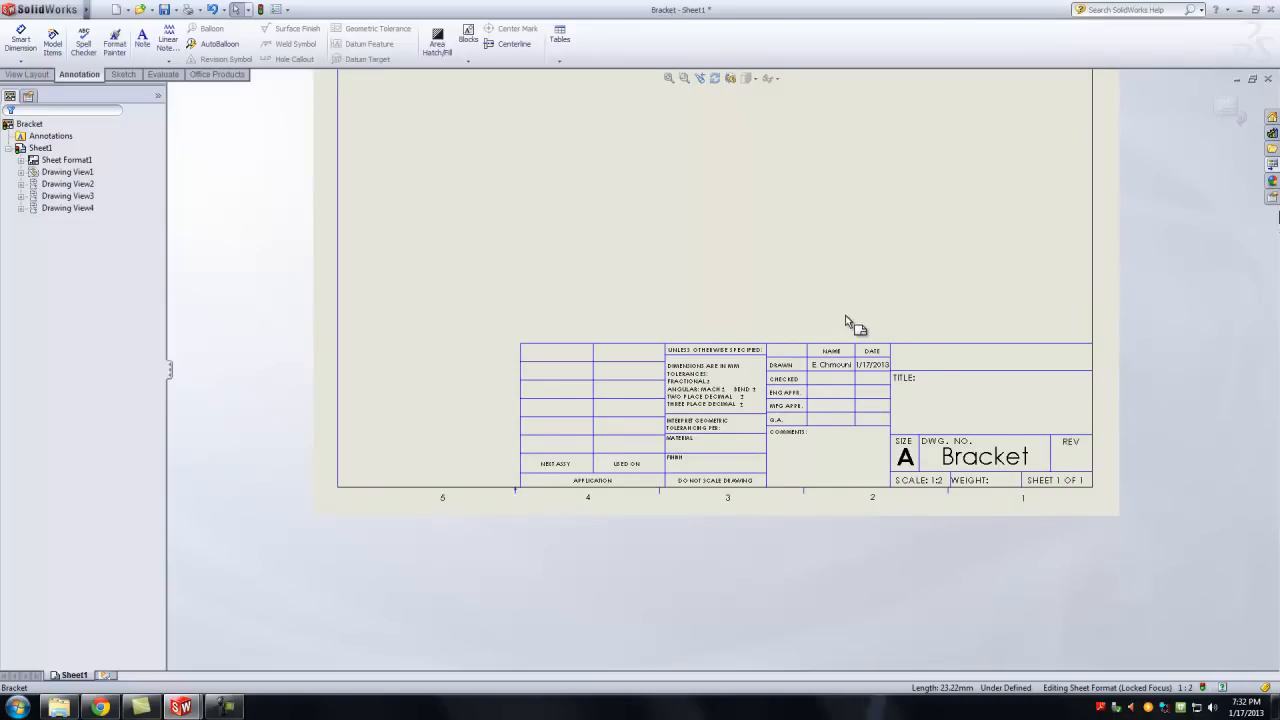
pyautogui.scroll(4, 846, 311)
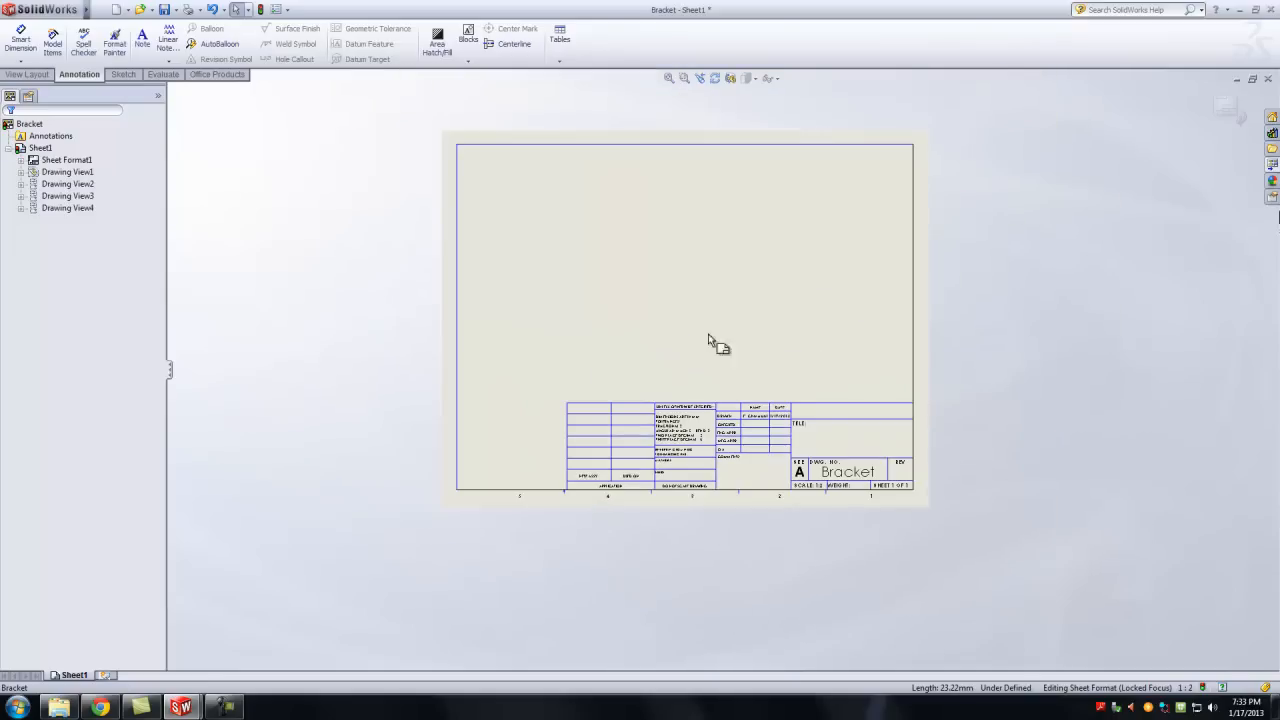
pyautogui.scroll(-2, 686, 343)
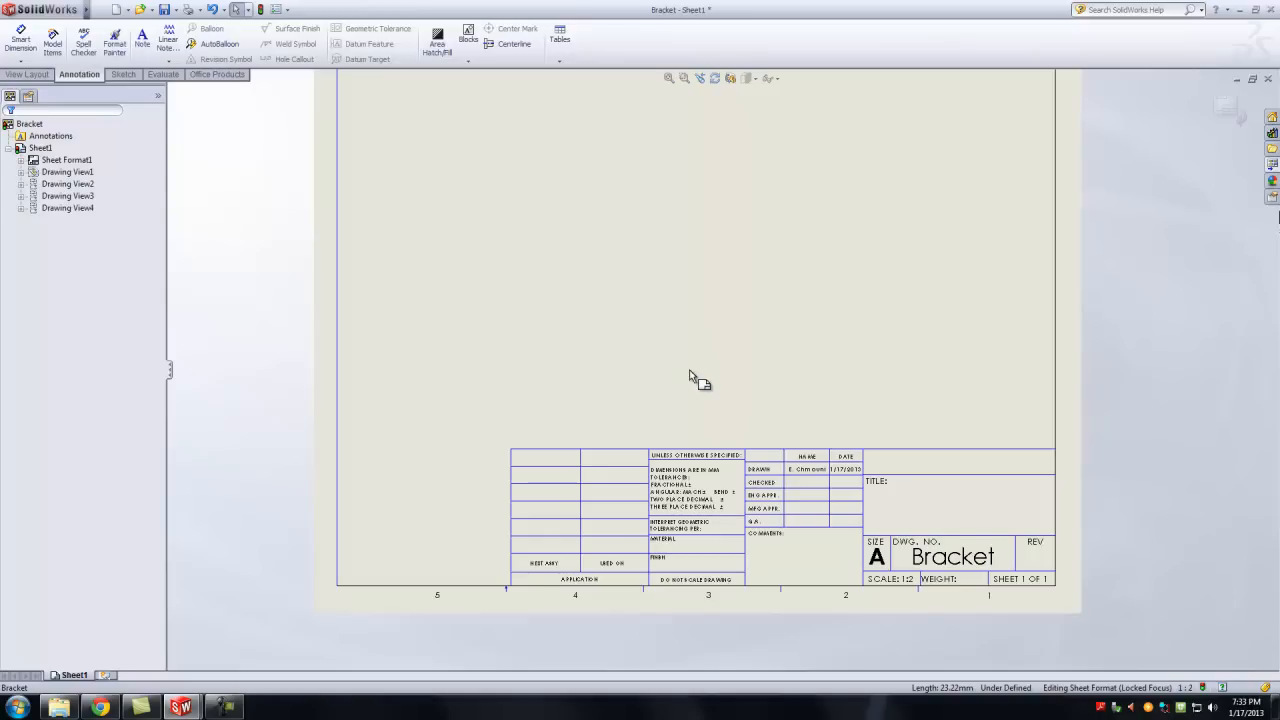
pyautogui.scroll(-1, 689, 376)
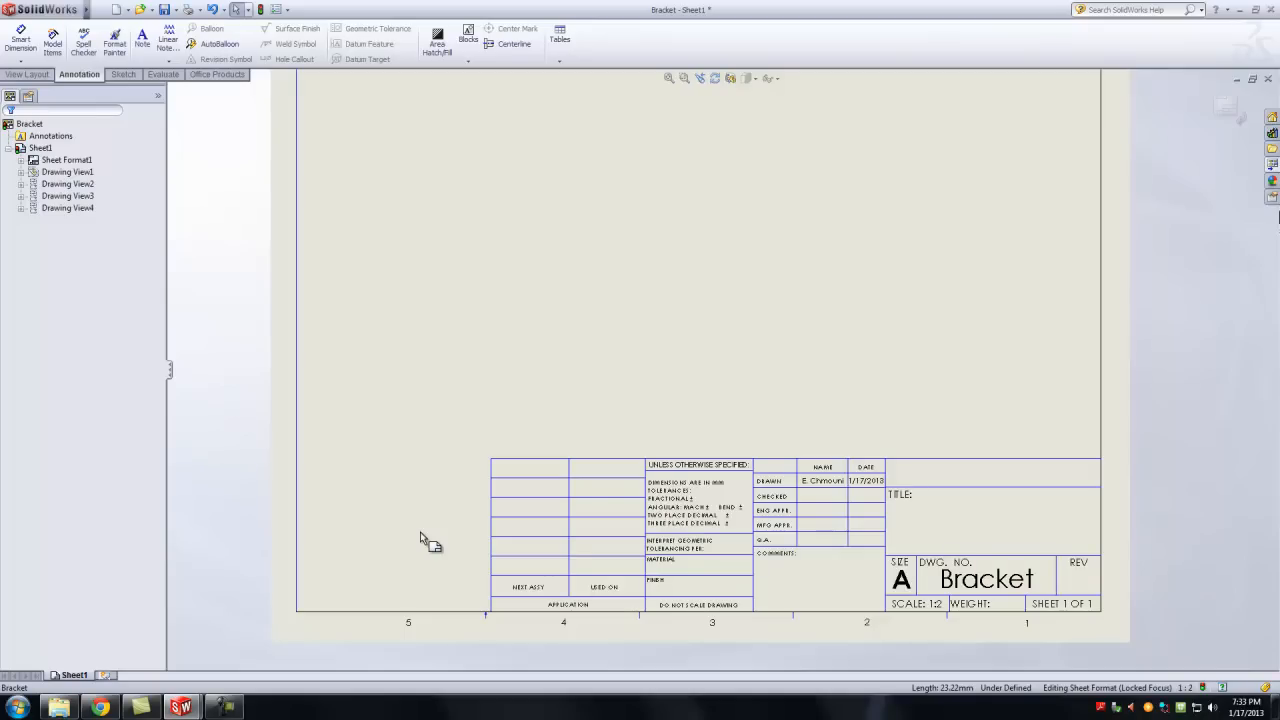
pyautogui.scroll(4, 852, 389)
pyautogui.scroll(-1, 733, 280)
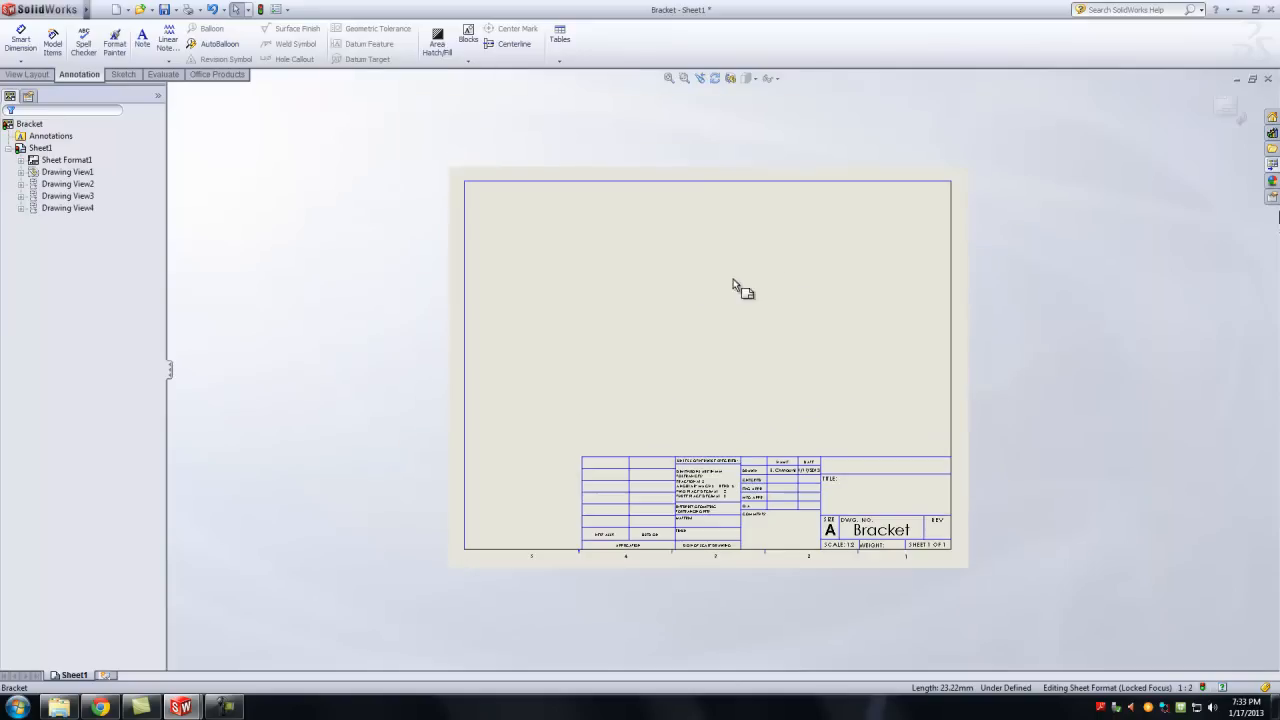
pyautogui.click(1229, 108)
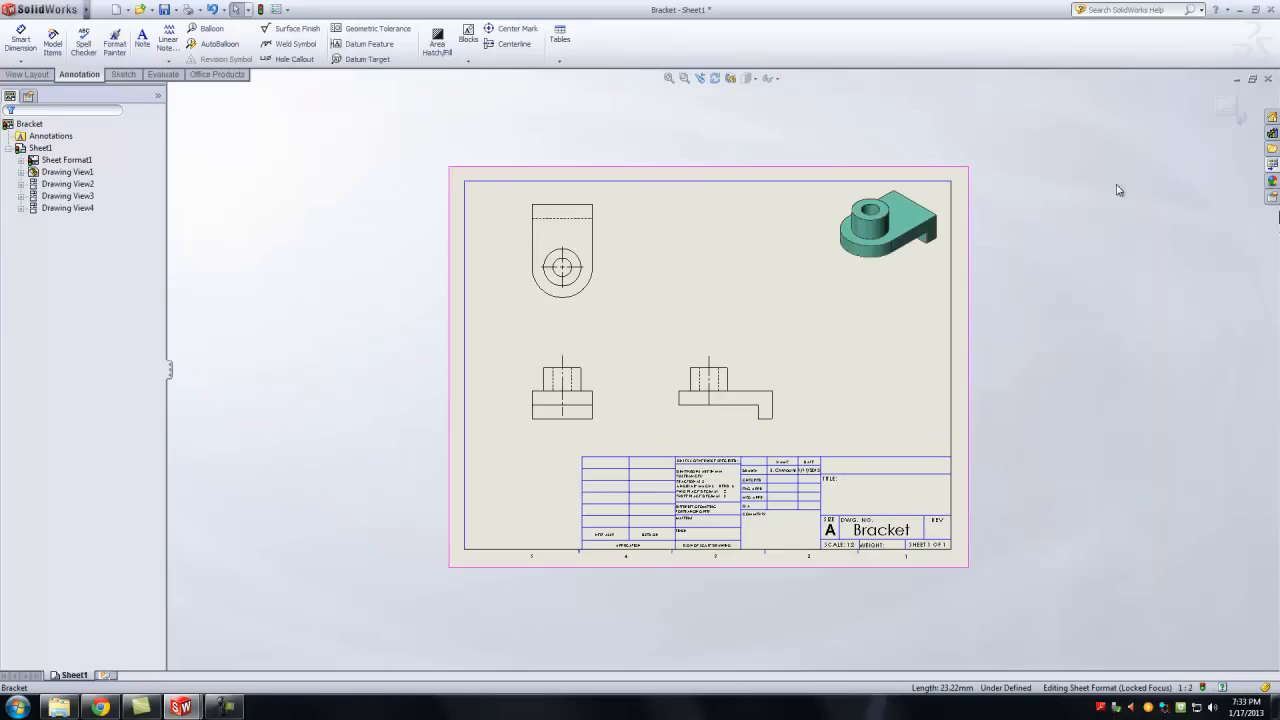
pyautogui.scroll(-1, 372, 368)
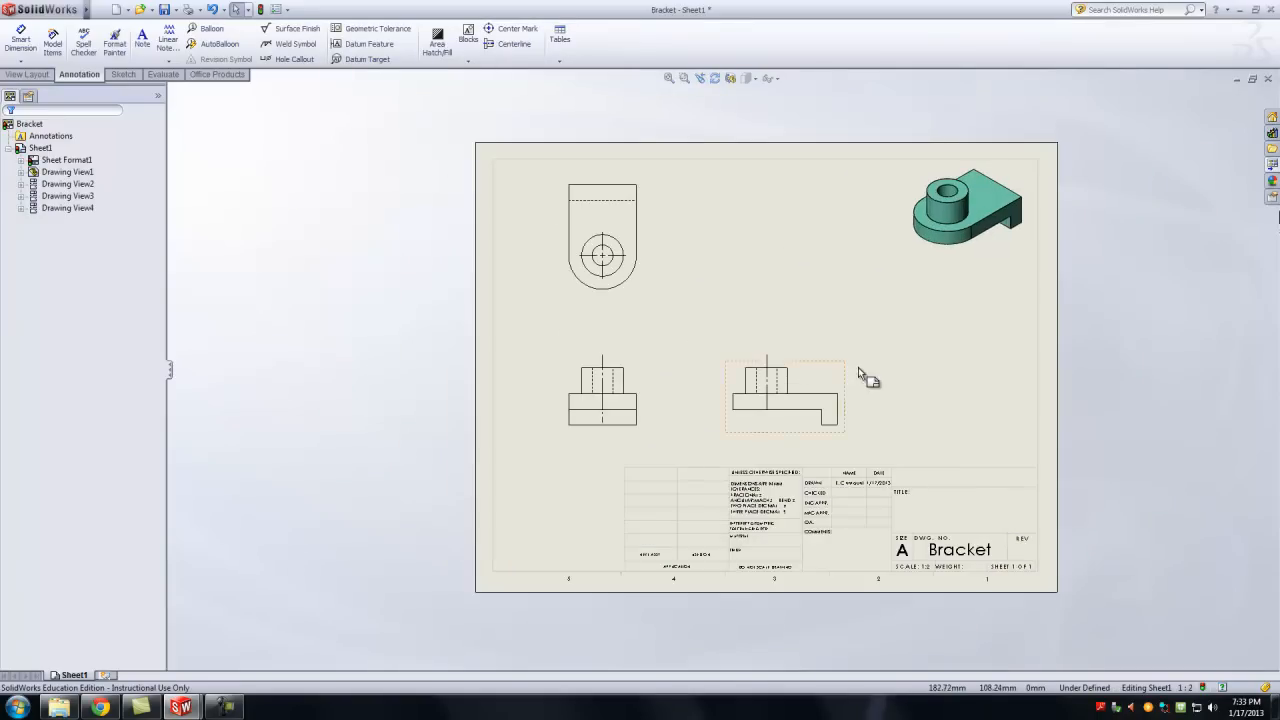
pyautogui.scroll(-3, 820, 520)
pyautogui.scroll(3, 571, 518)
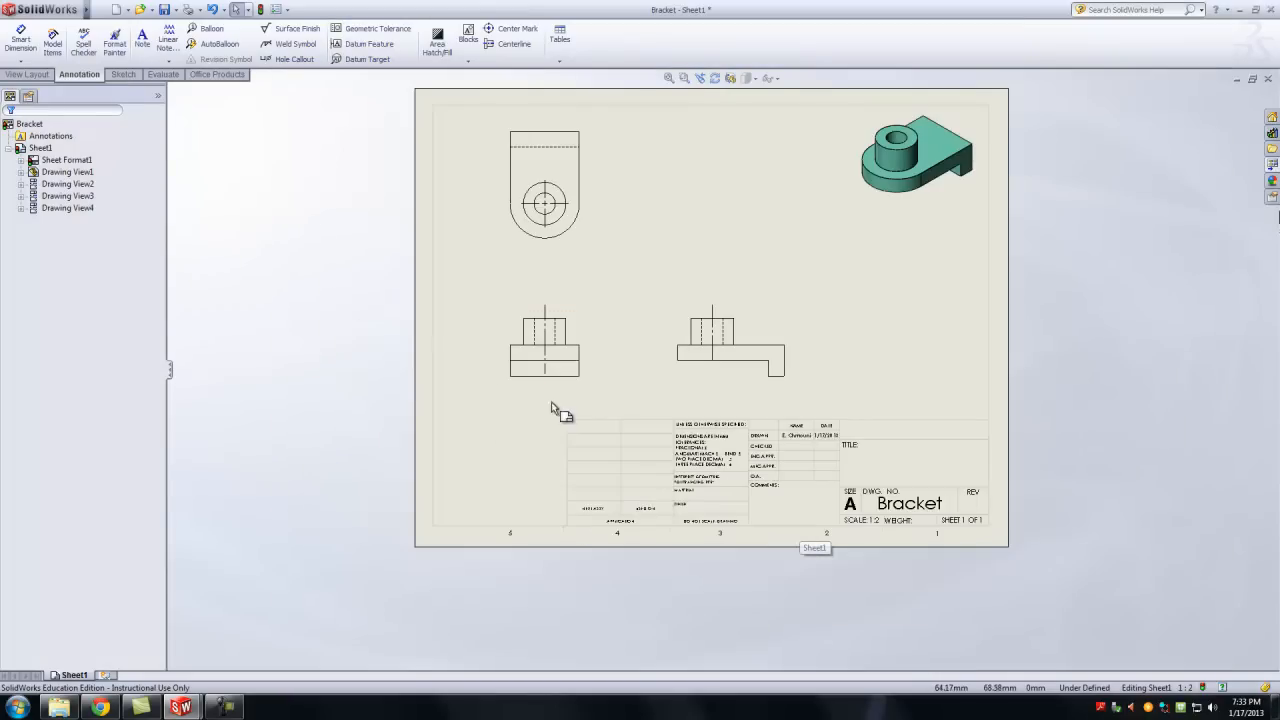
pyautogui.scroll(-1, 794, 234)
pyautogui.scroll(-2, 840, 200)
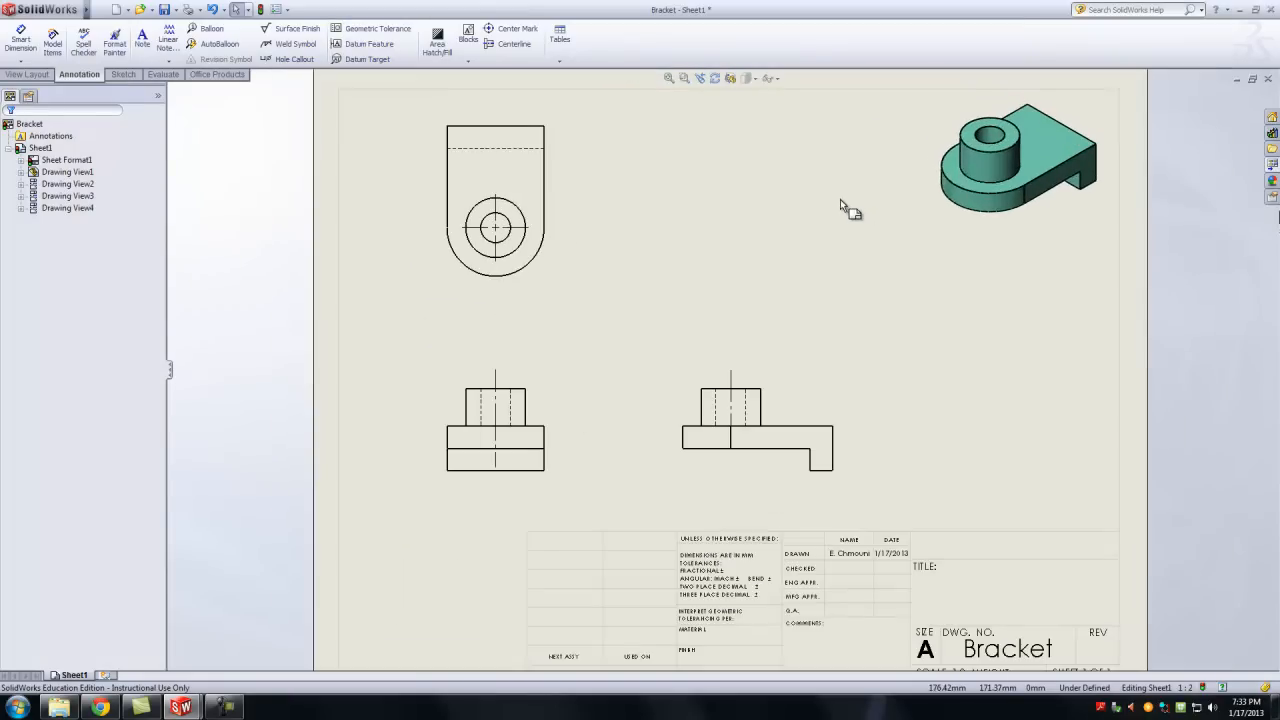
pyautogui.press('f')
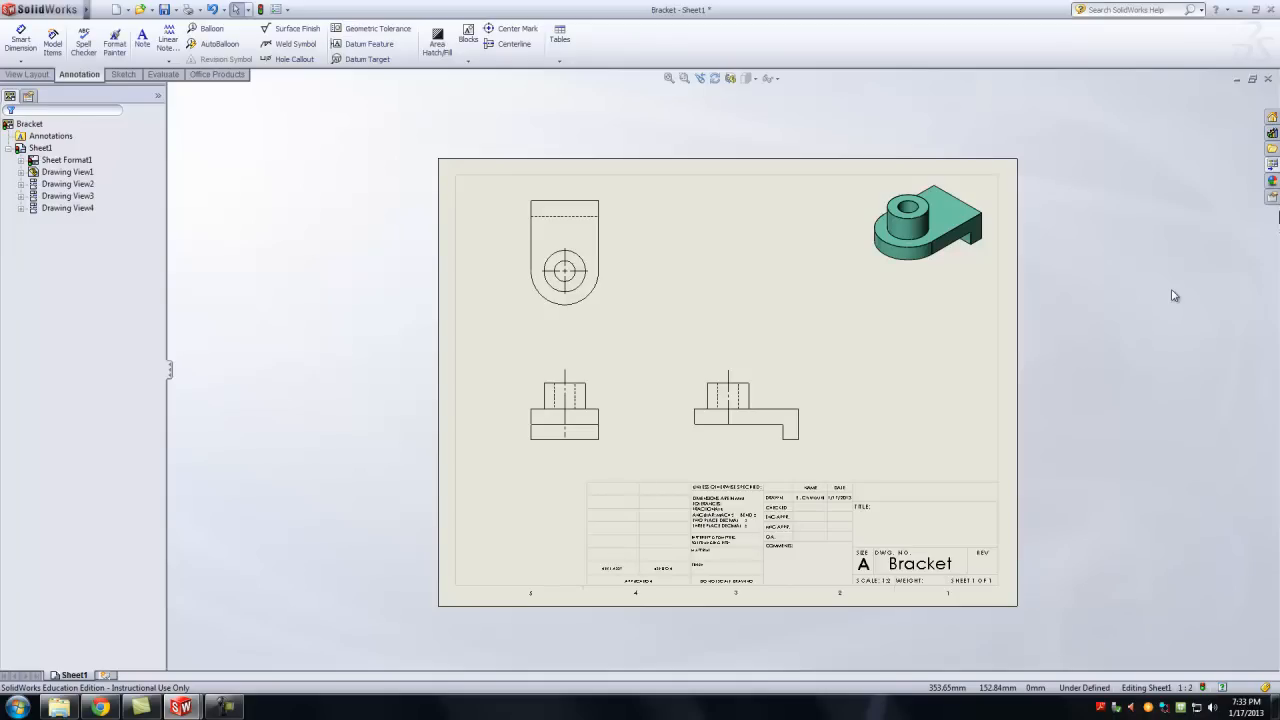
# Reopen the sheet format, nudge the title block's NAME heading to center it in its column, and return to the sheet.
pyautogui.scroll(-4, 866, 405)
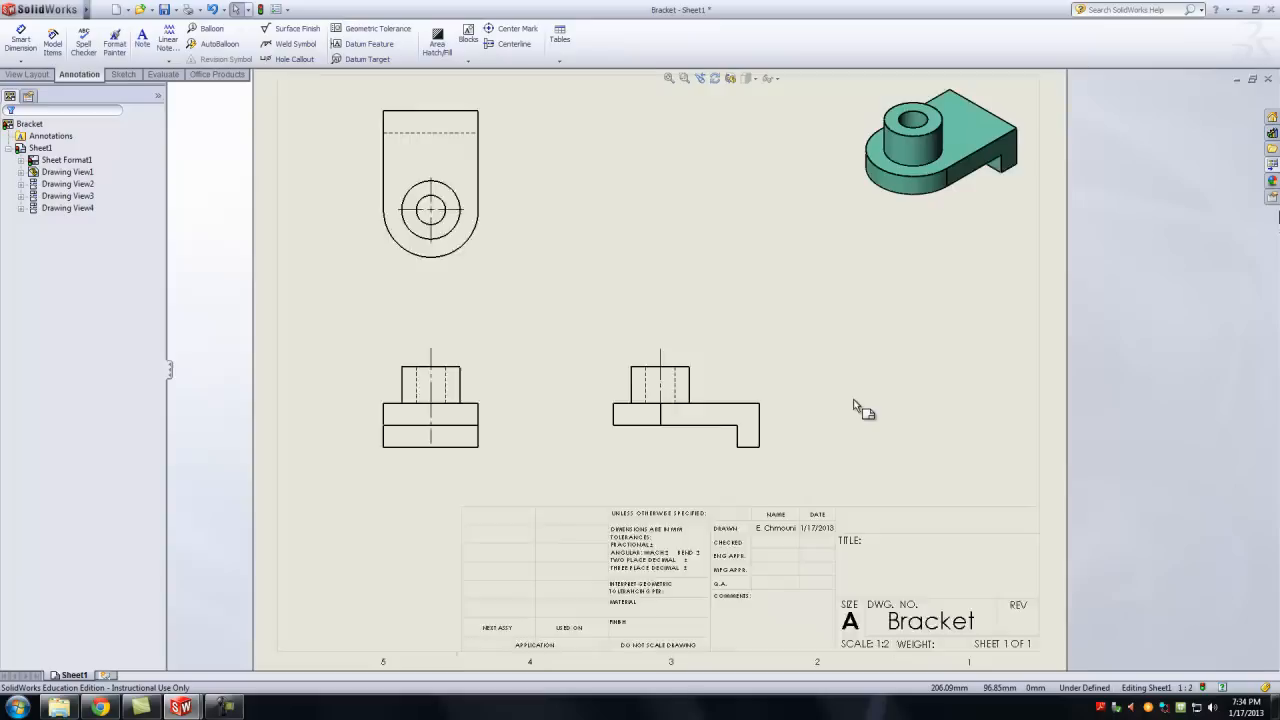
pyautogui.rightClick(857, 386)
pyautogui.click(897, 456)
pyautogui.scroll(-6, 843, 548)
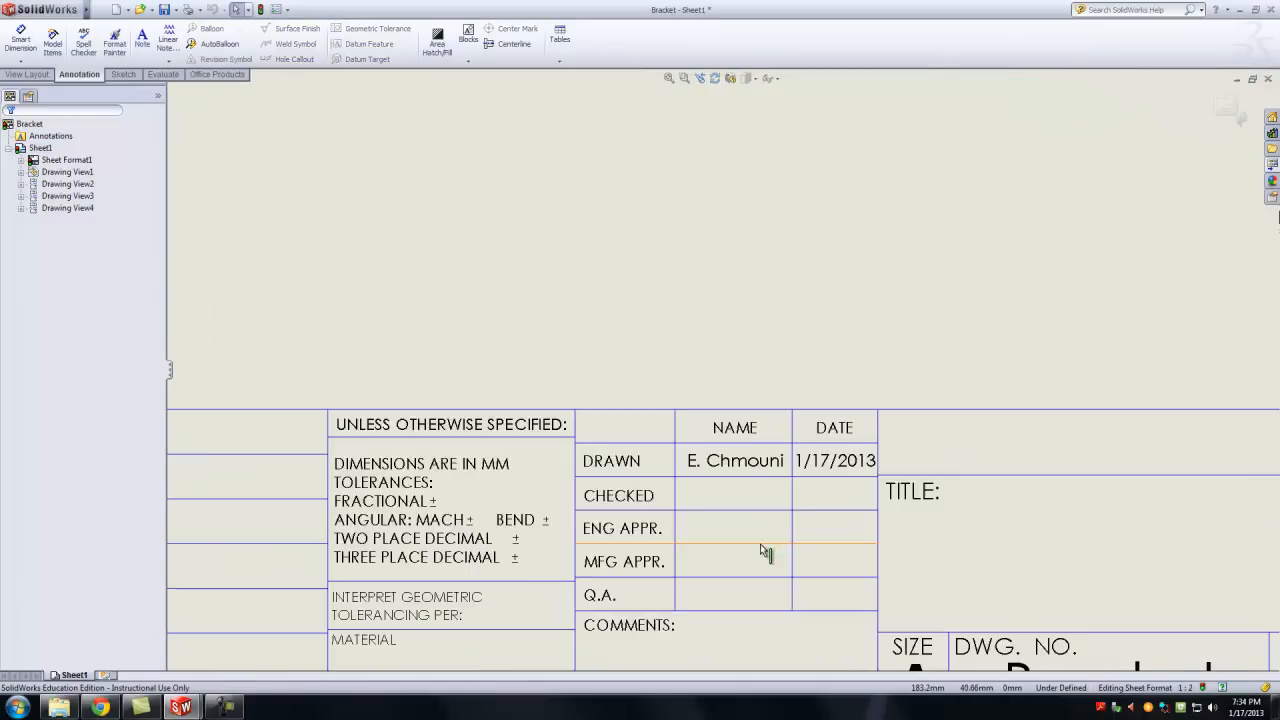
pyautogui.moveTo(745, 427); pyautogui.dragTo(724, 429)
pyautogui.moveTo(727, 428); pyautogui.dragTo(718, 427)
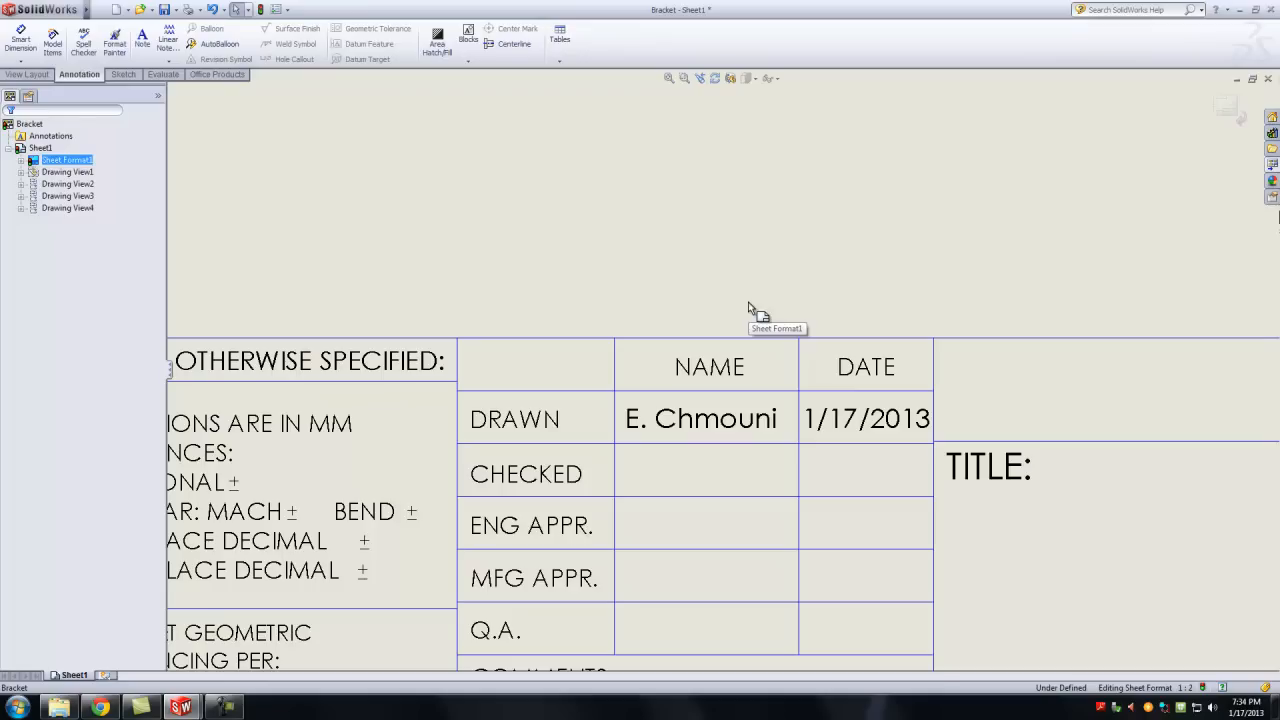
pyautogui.press('f')
pyautogui.click(1232, 108)
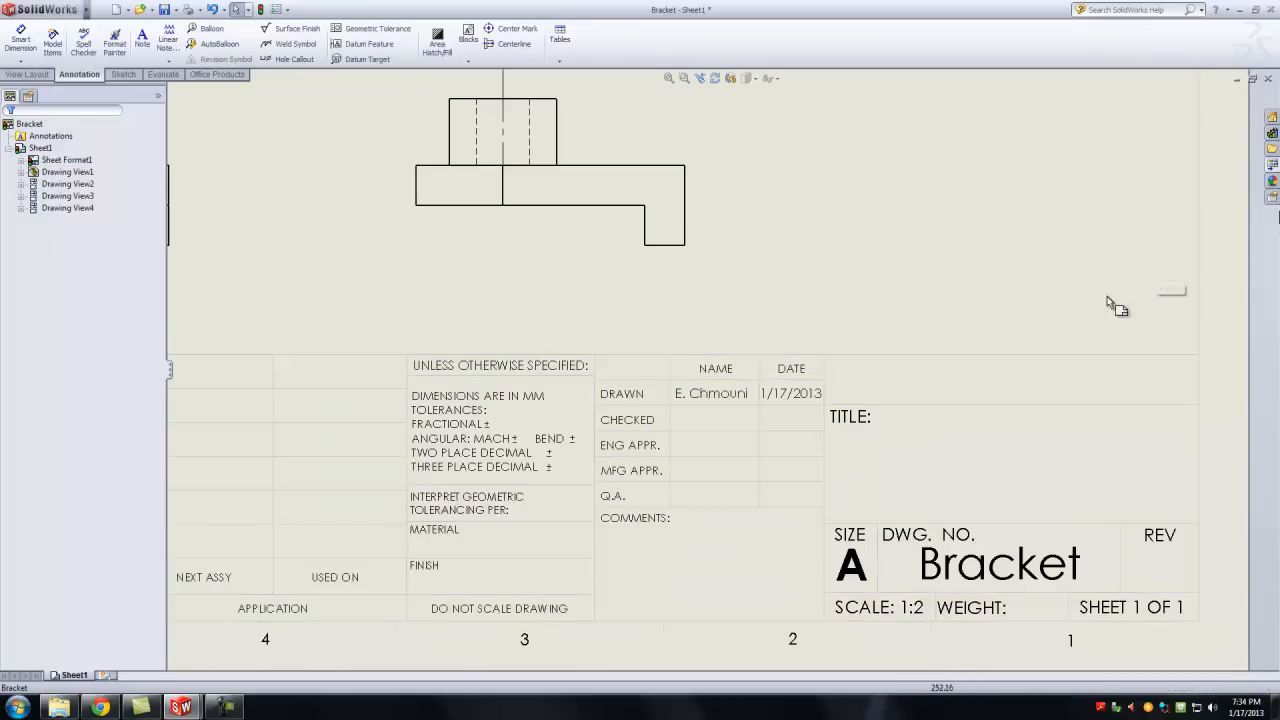
# Look over the bracket drawing's views and title block, and check which part views remain in the View Palette.
pyautogui.scroll(5, 1081, 298)
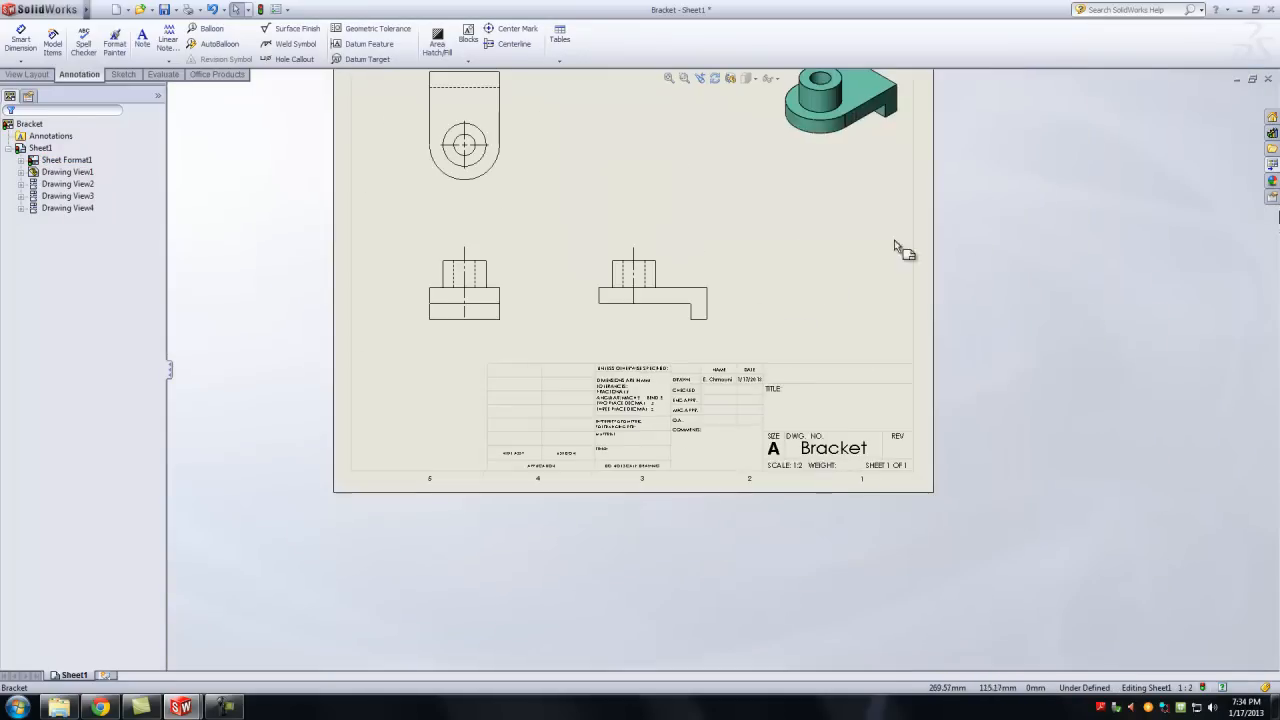
pyautogui.scroll(3, 646, 226)
pyautogui.scroll(-3, 605, 240)
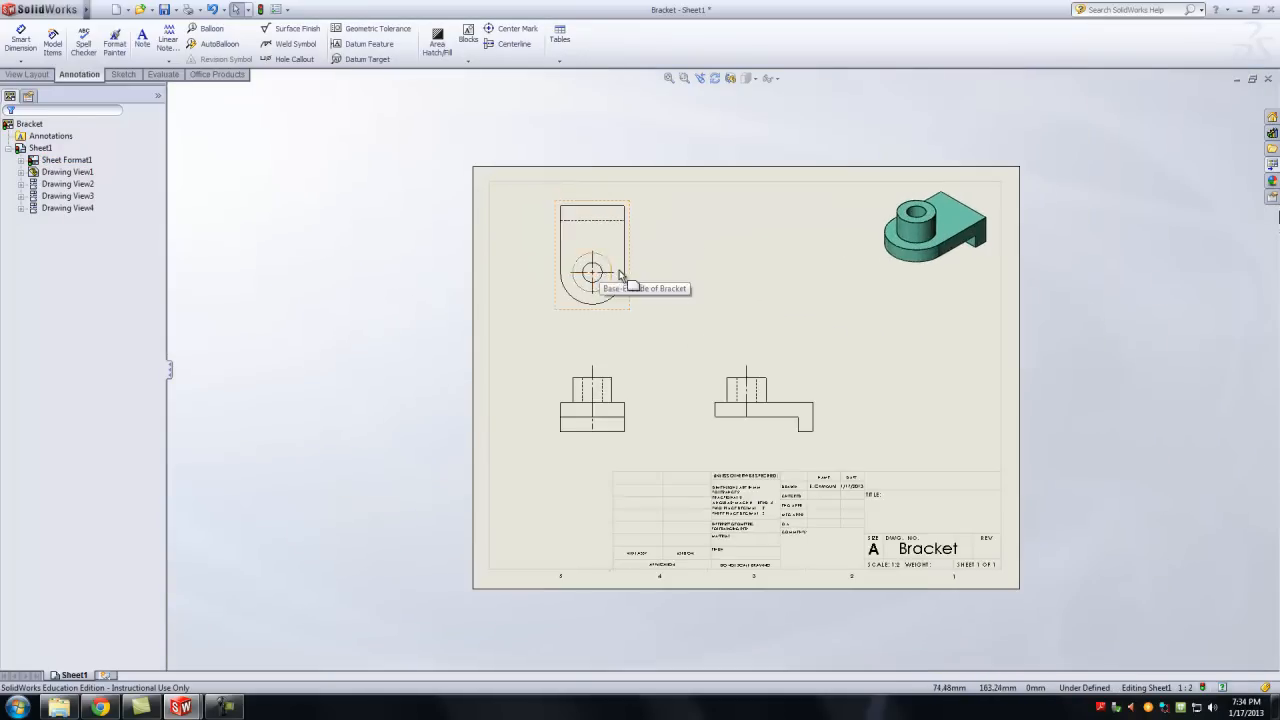
pyautogui.scroll(-2, 693, 300)
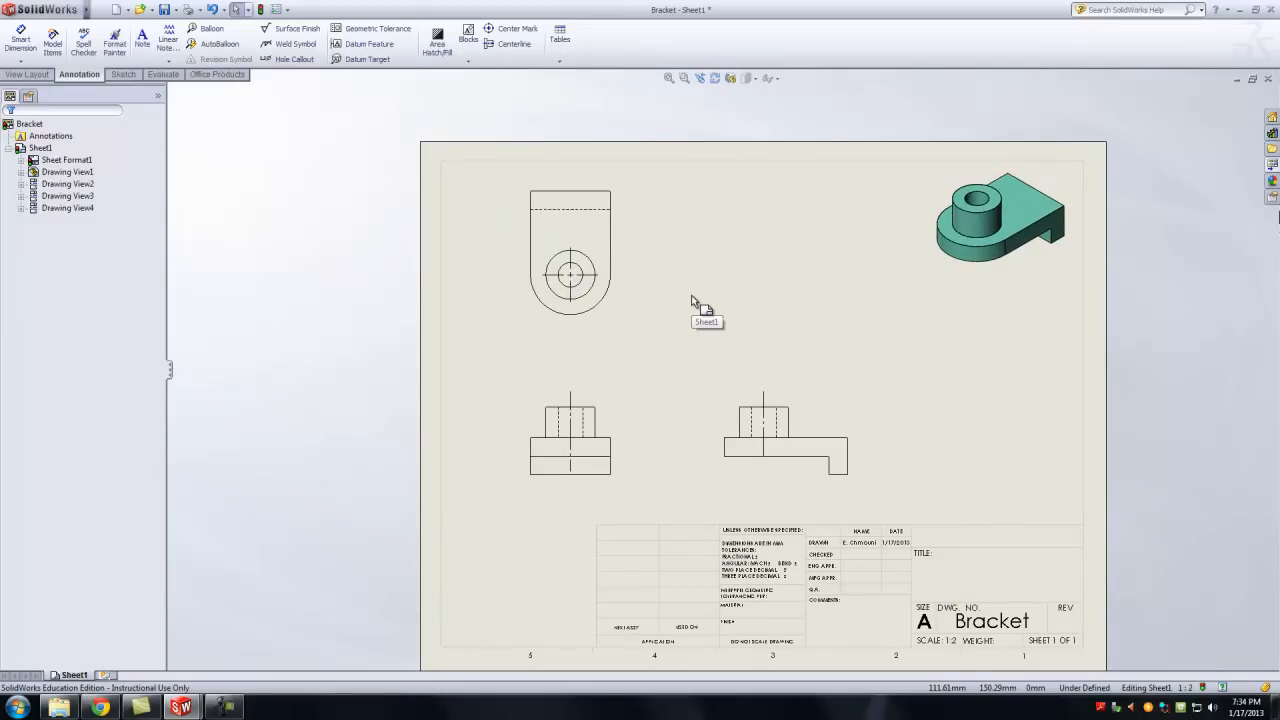
pyautogui.scroll(2, 790, 337)
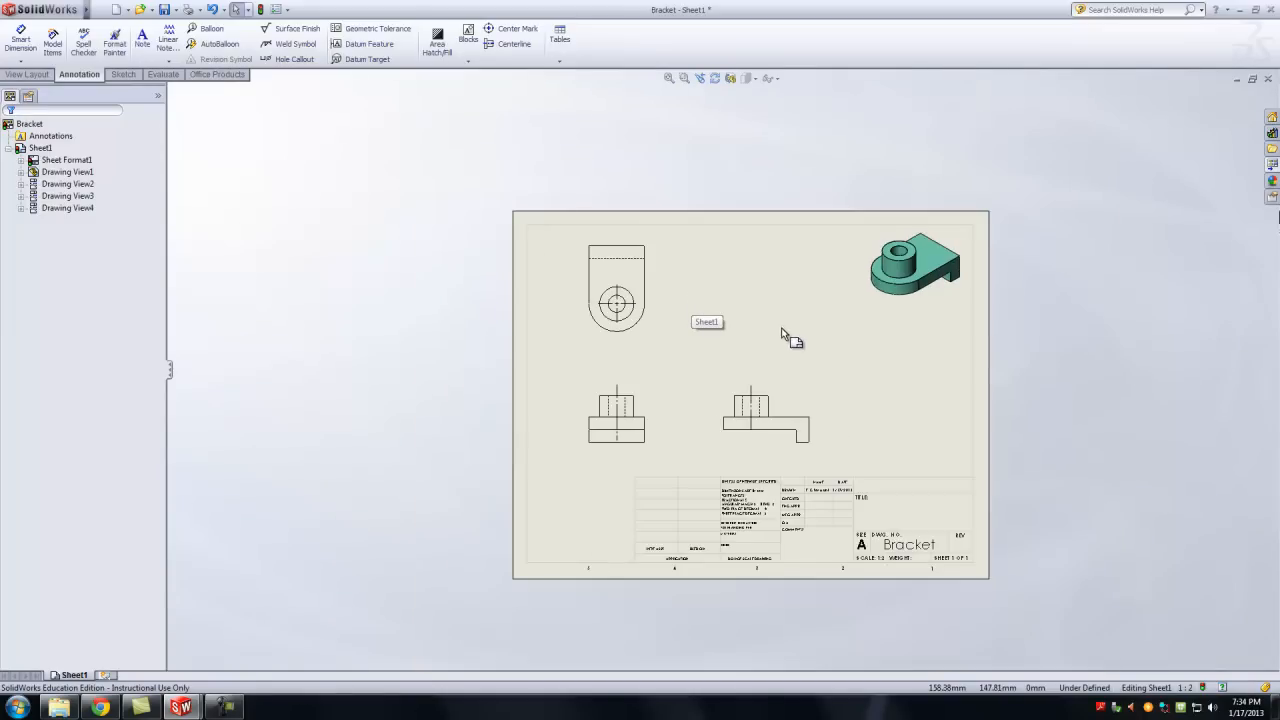
pyautogui.scroll(-1, 850, 432)
pyautogui.scroll(1, 841, 428)
pyautogui.scroll(-1, 860, 429)
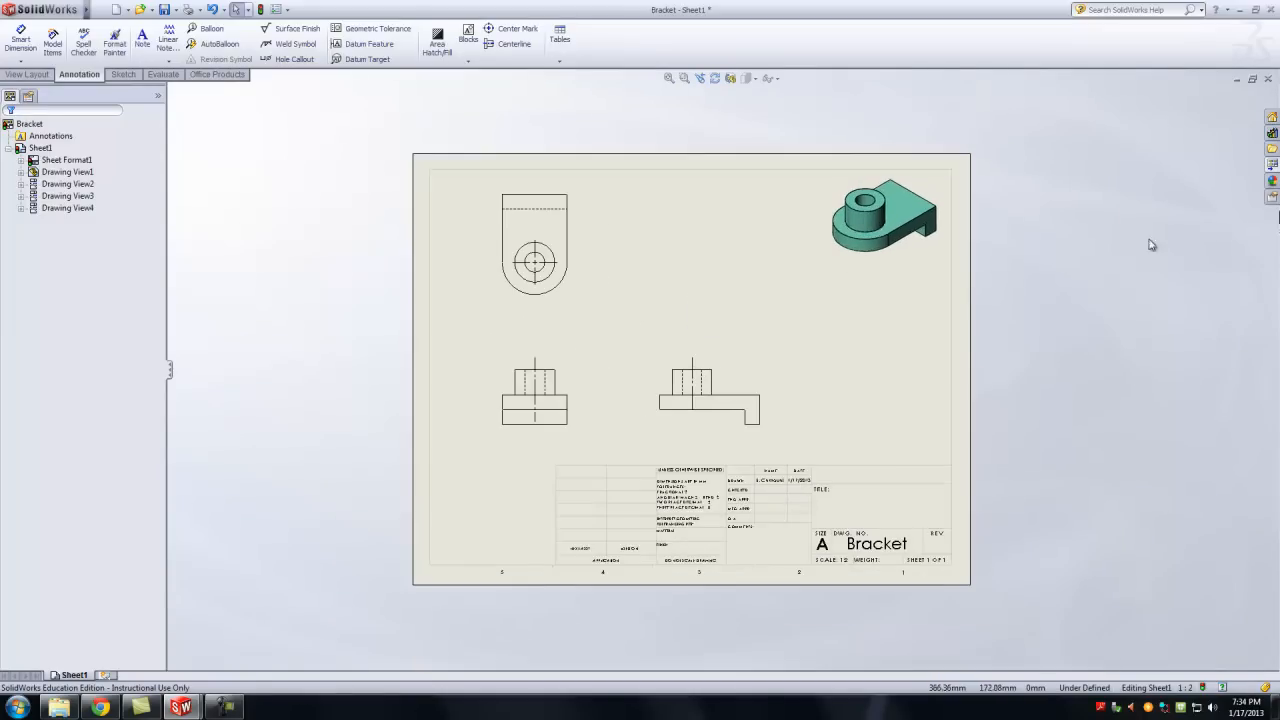
pyautogui.click(1274, 165)
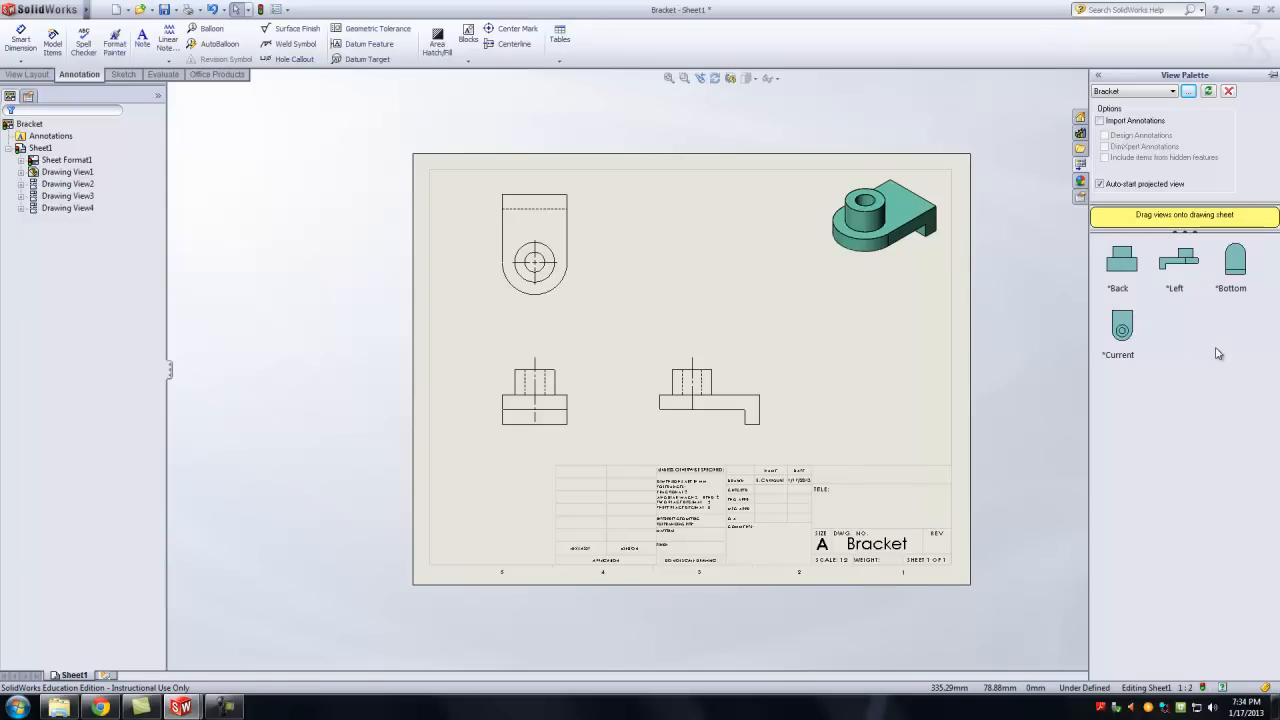
# Delete all center marks and centerlines from the bracket's top, front and right views.
pyautogui.press('f')
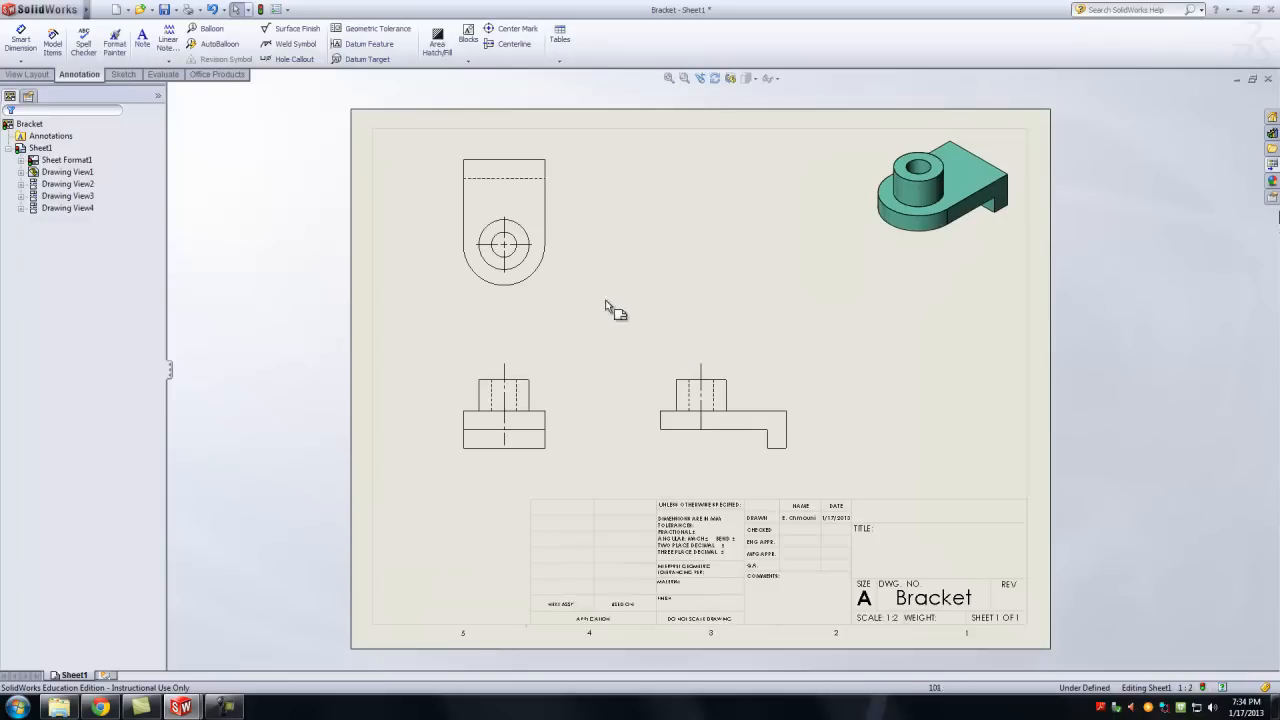
pyautogui.moveTo(322, 122); pyautogui.dragTo(1116, 476)
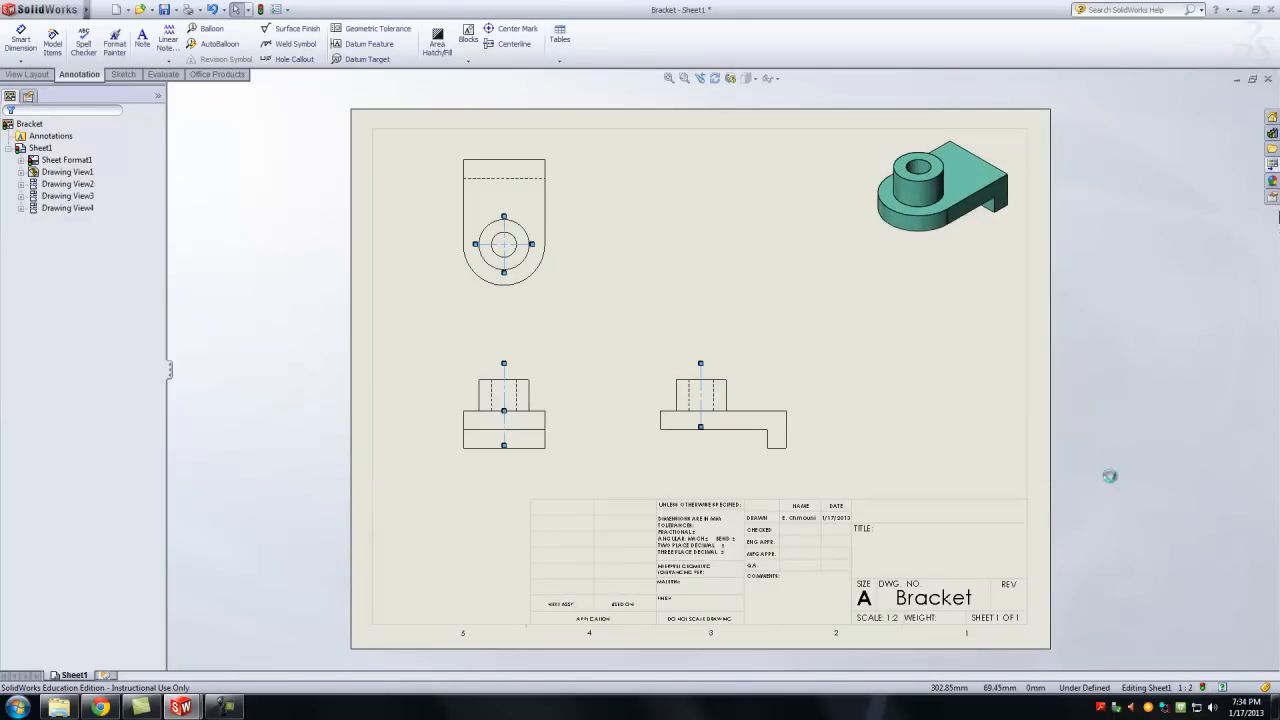
pyautogui.press('Escape')
# Delete the front, top, right and isometric drawing views of the bracket from the sheet.
pyautogui.click(552, 388)
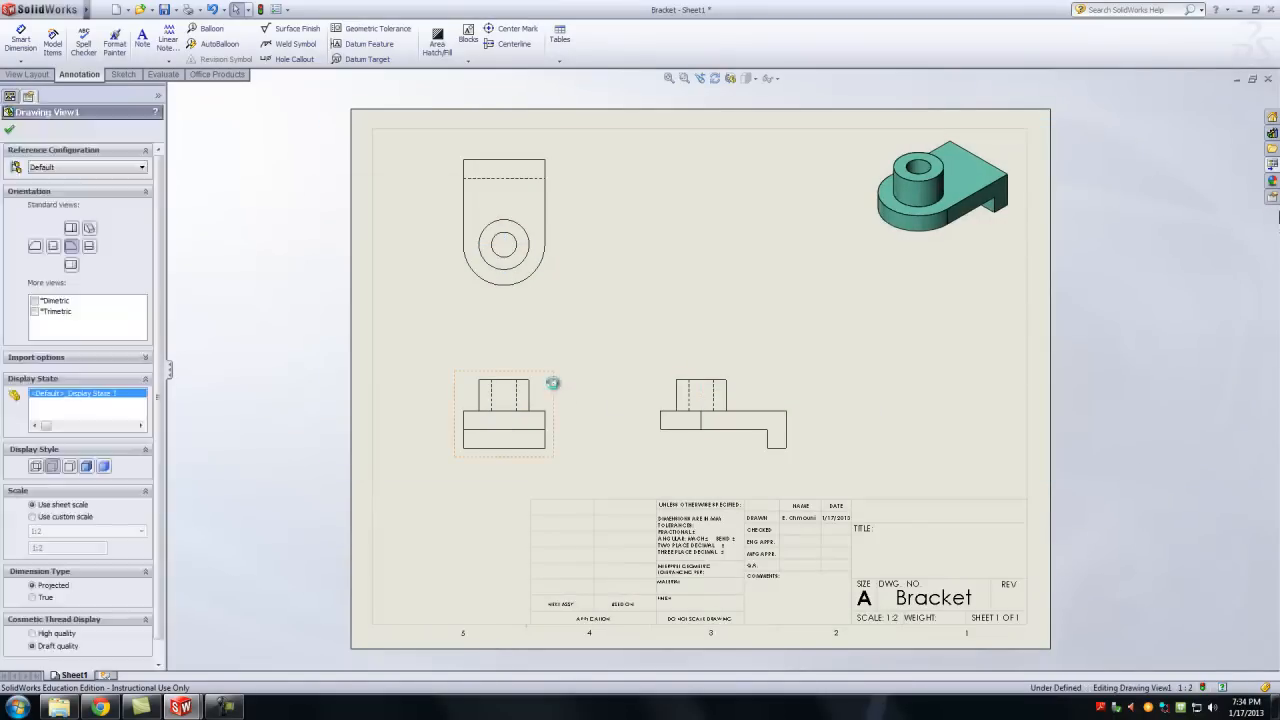
pyautogui.press('Delete')
pyautogui.click(530, 215)
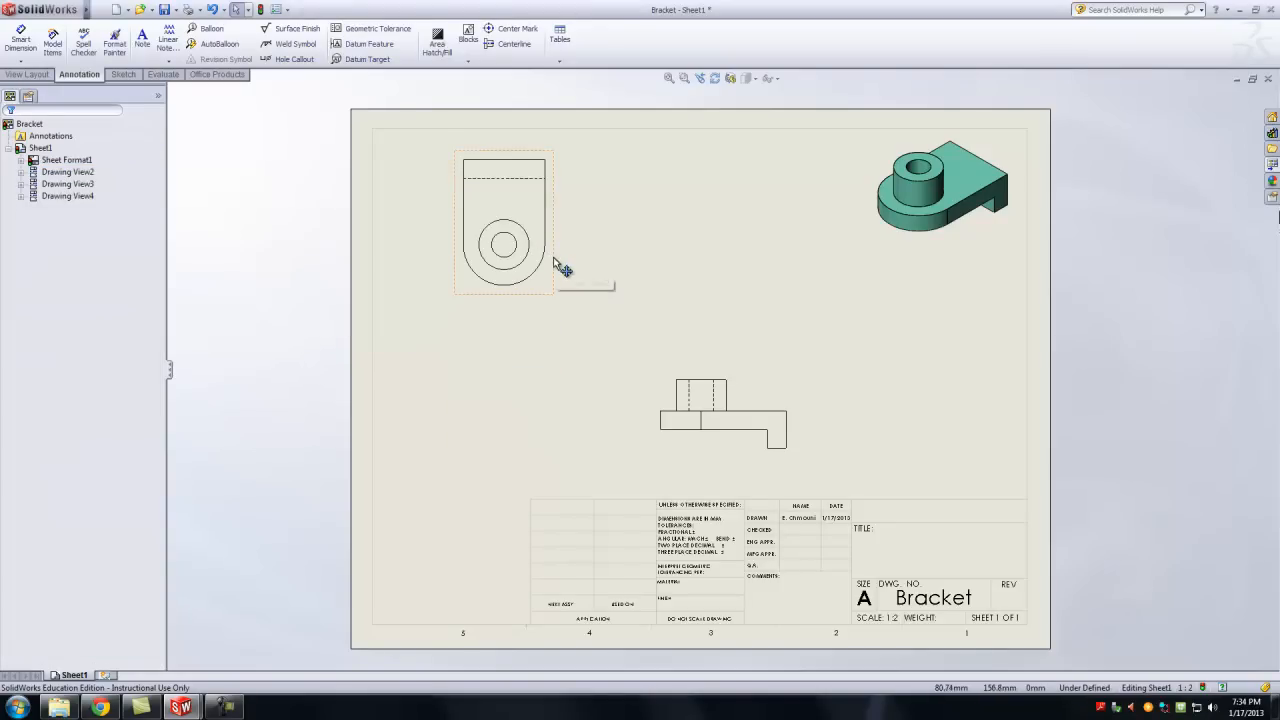
pyautogui.click(563, 268)
pyautogui.press('Delete')
pyautogui.click(516, 213)
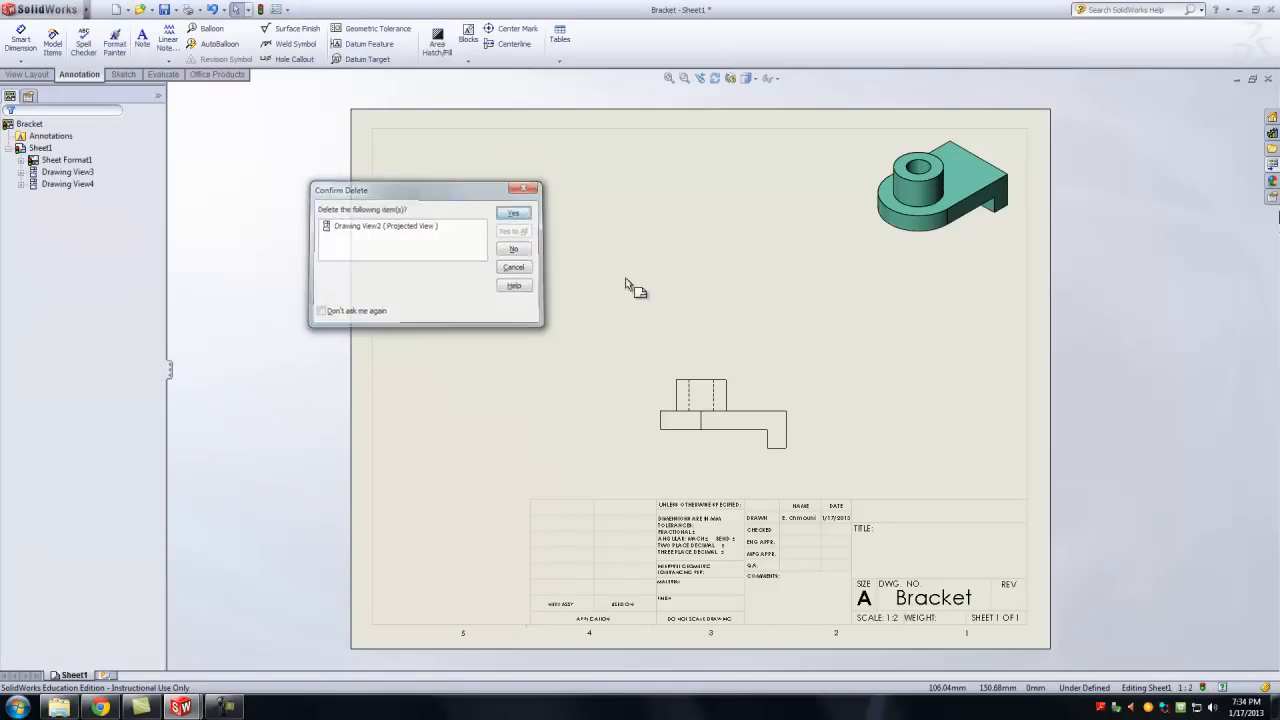
pyautogui.click(658, 383)
pyautogui.press('Delete')
pyautogui.click(514, 212)
pyautogui.click(893, 274)
pyautogui.press('Delete')
pyautogui.click(514, 212)
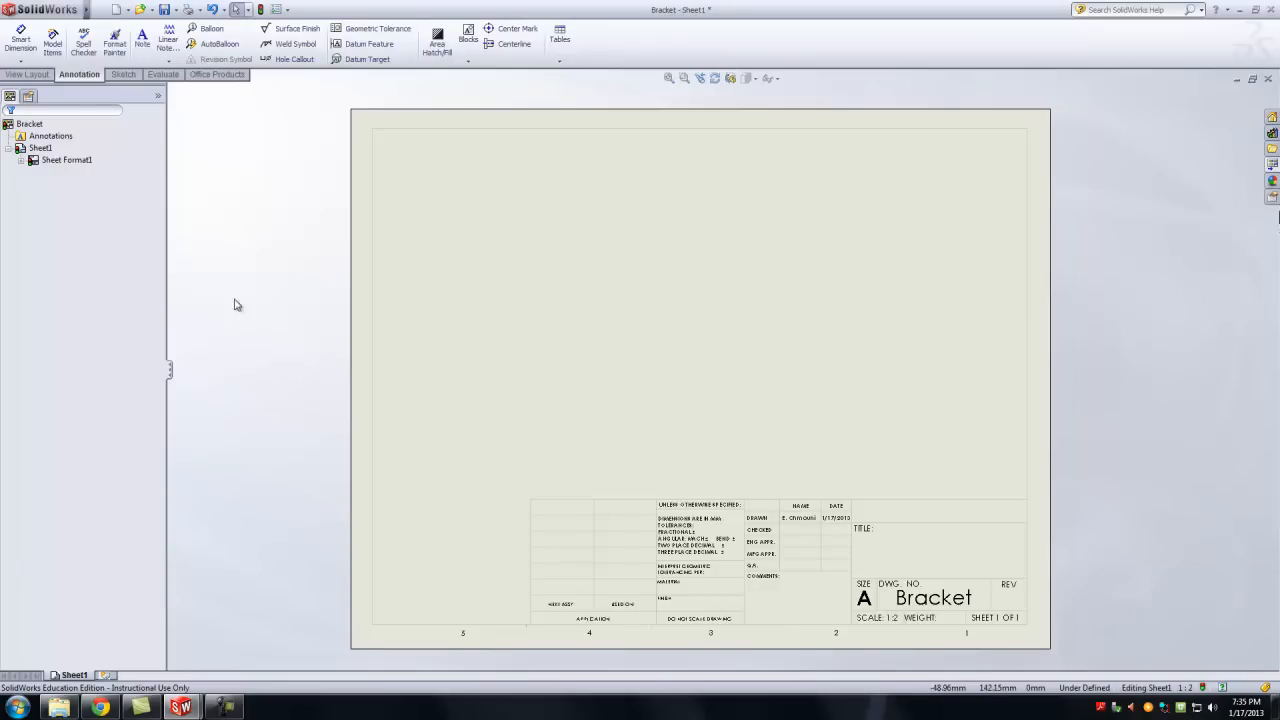
# Insert a Front orientation model view of the Bracket with Hidden Lines Visible above the sheet's lower-left area.
pyautogui.click(33, 77)
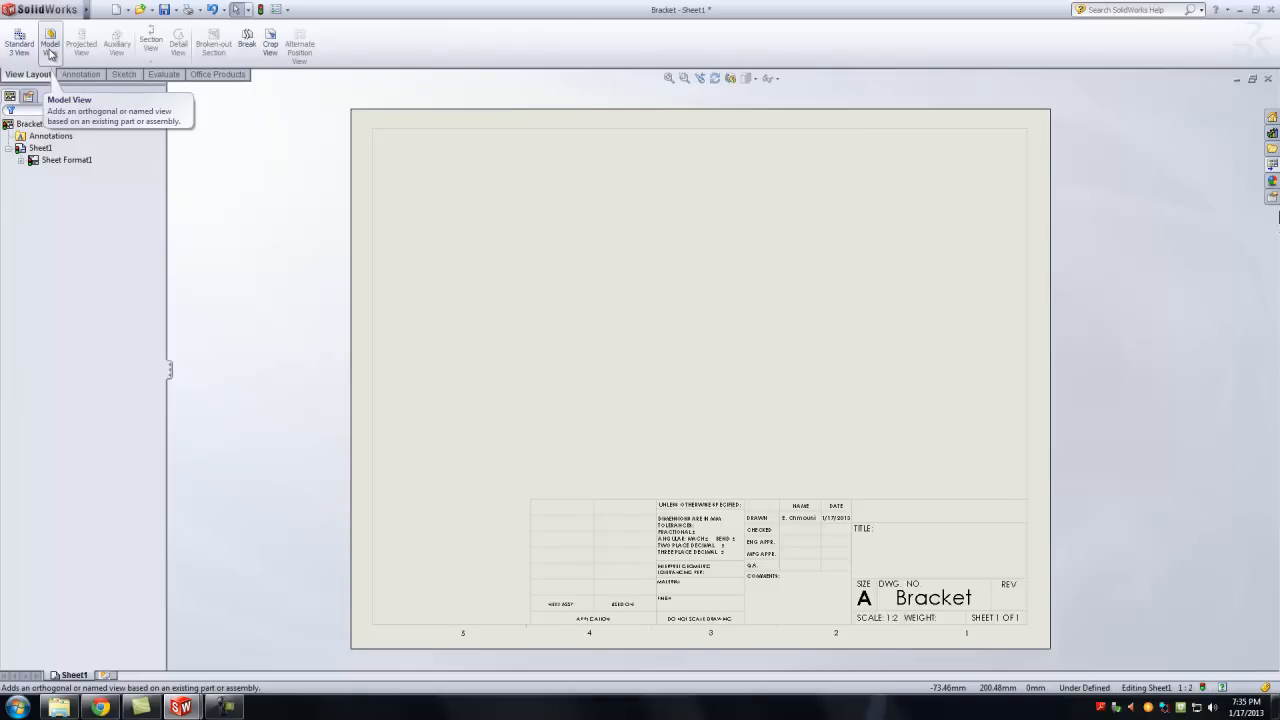
pyautogui.click(50, 45)
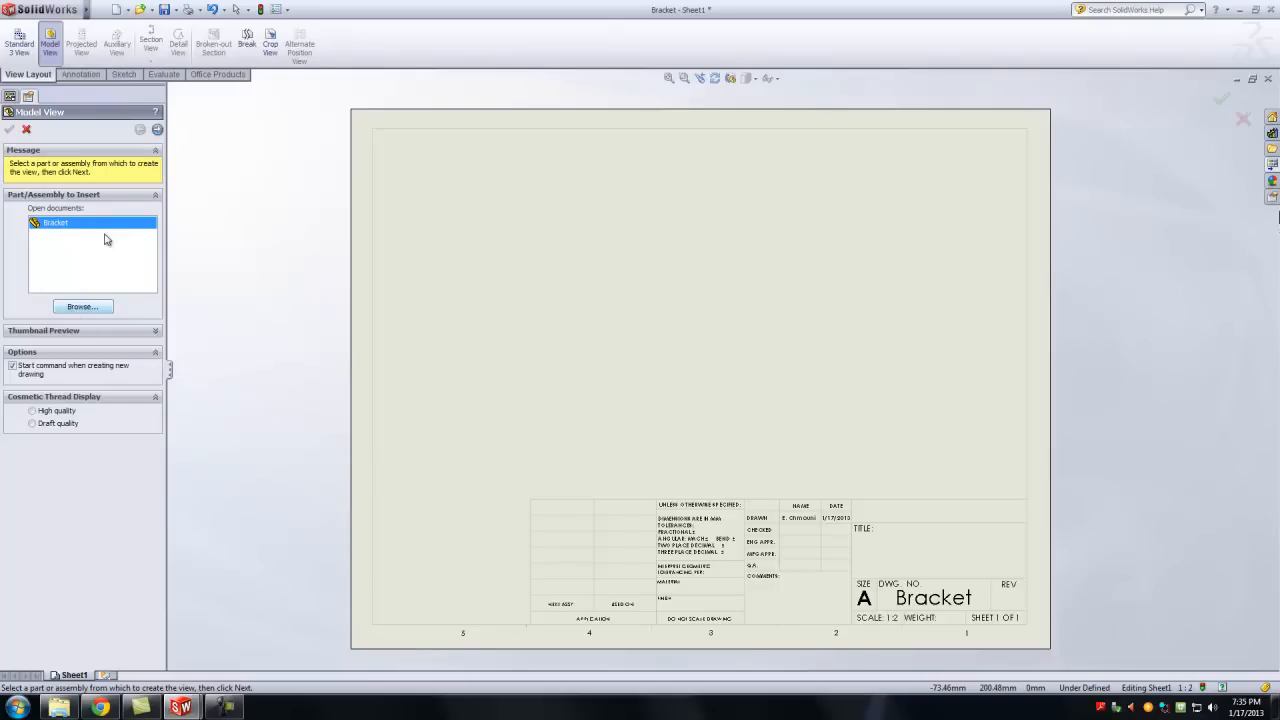
pyautogui.click(157, 130)
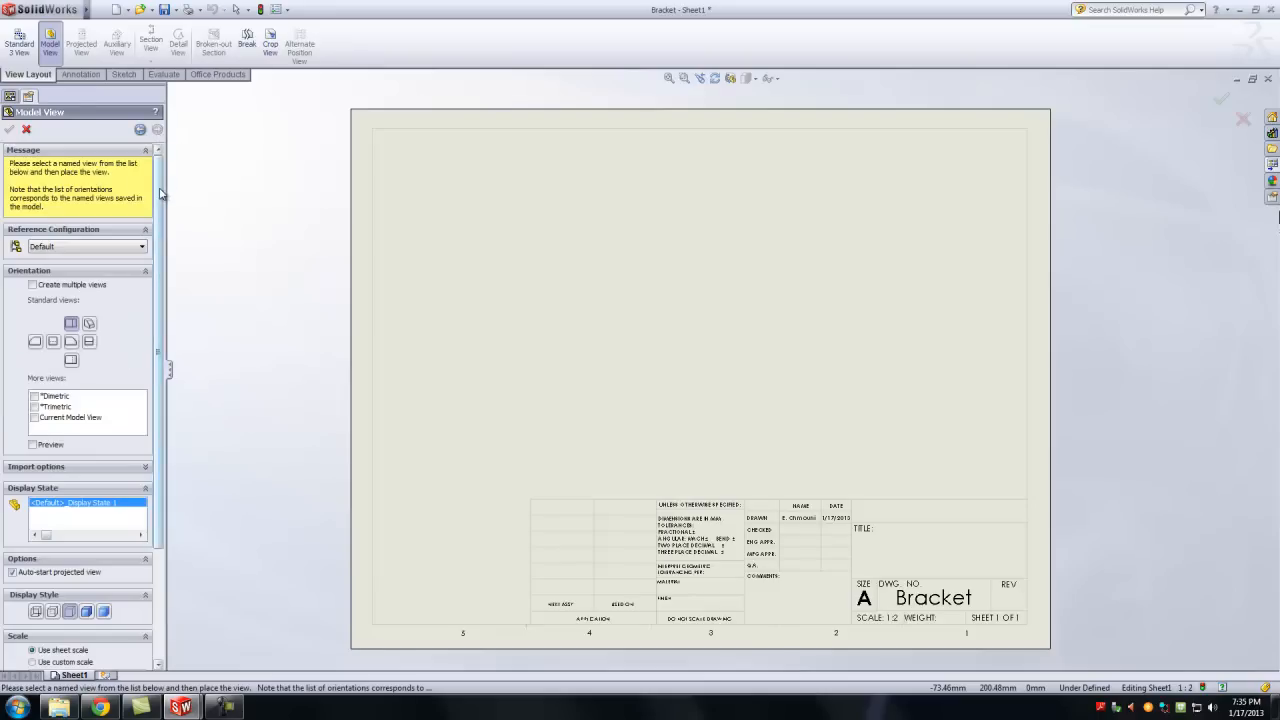
pyautogui.scroll(-1, 147, 203)
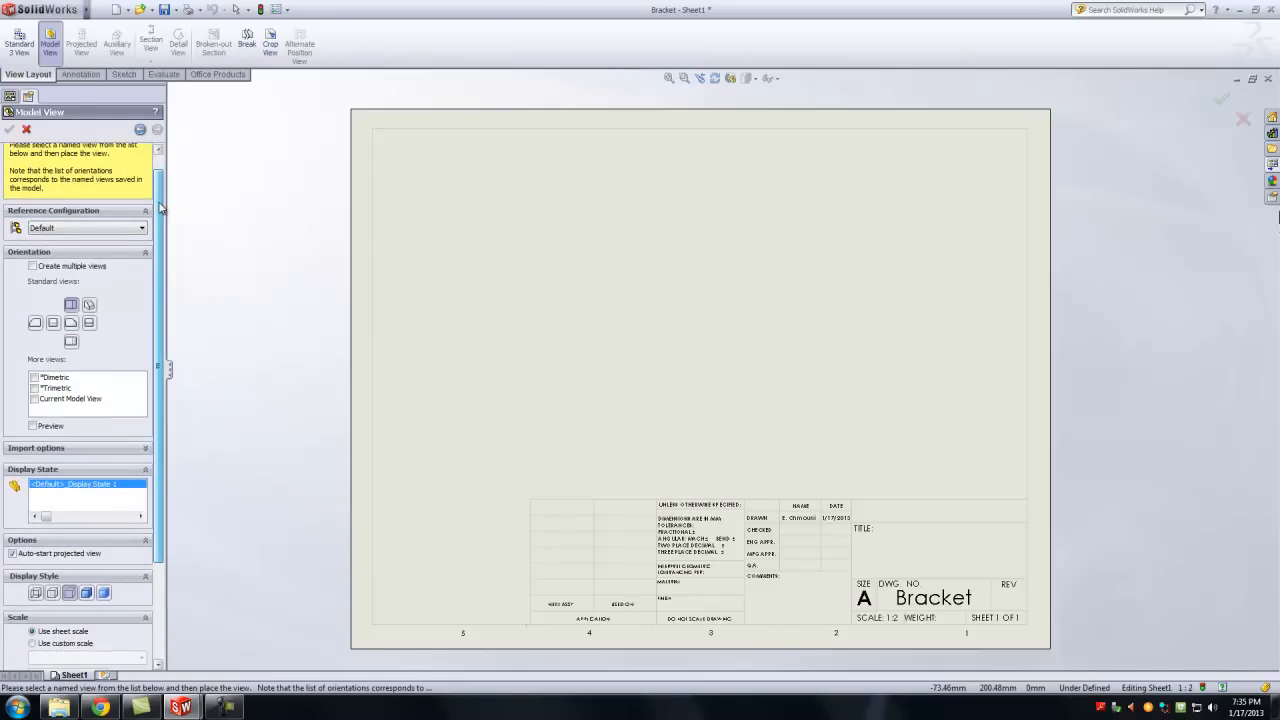
pyautogui.click(71, 326)
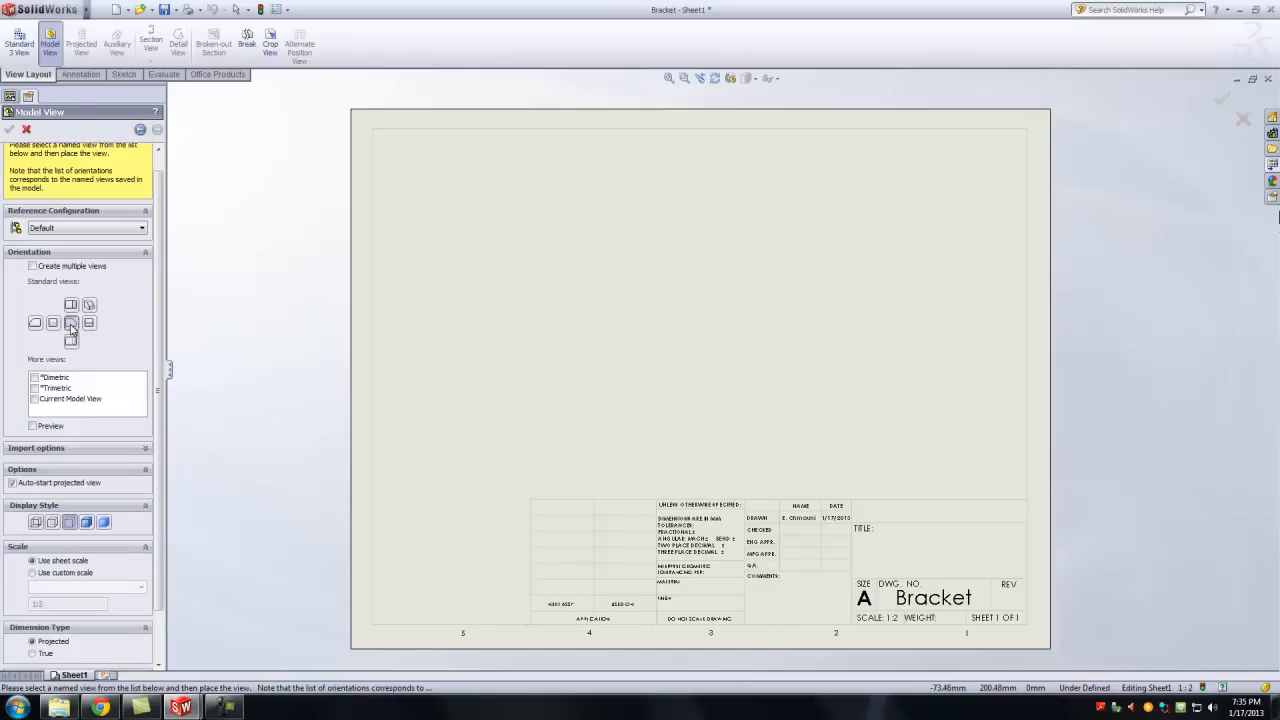
pyautogui.click(53, 523)
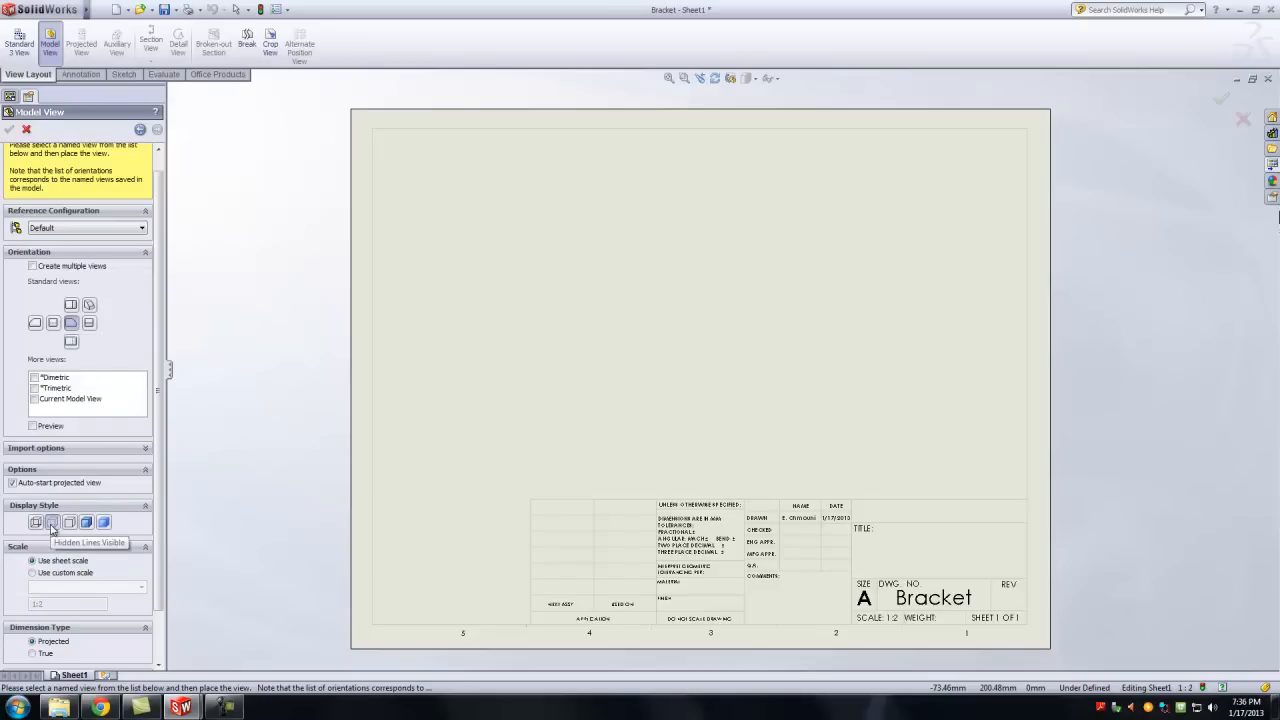
pyautogui.click(52, 523)
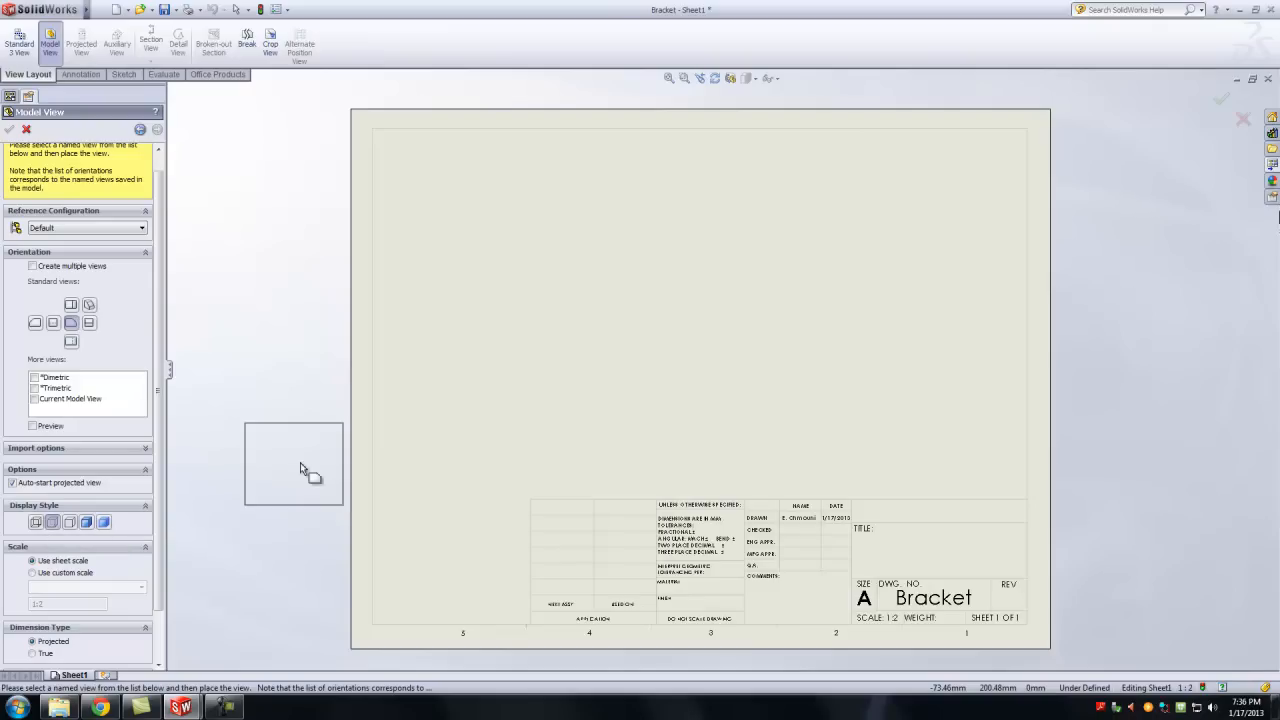
pyautogui.click(506, 408)
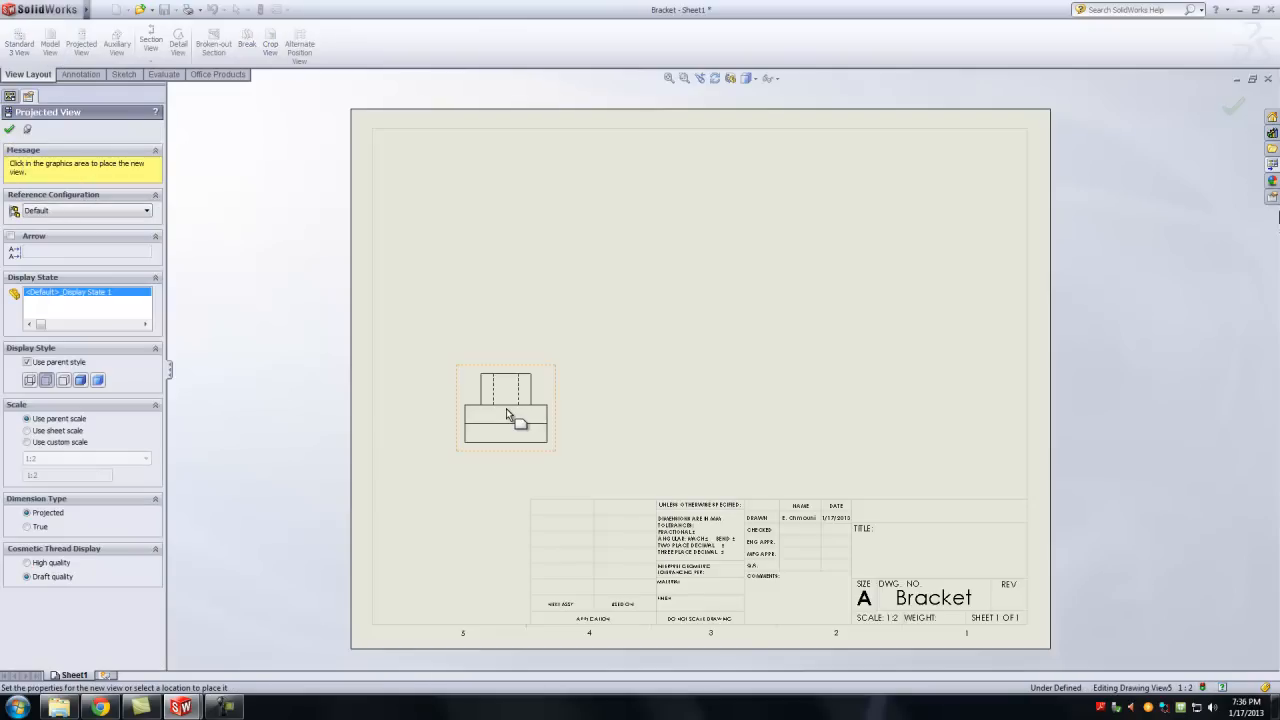
# Project the top view above the front view, the right view beside it, and an isometric view, and finish placing views.
pyautogui.click(512, 213)
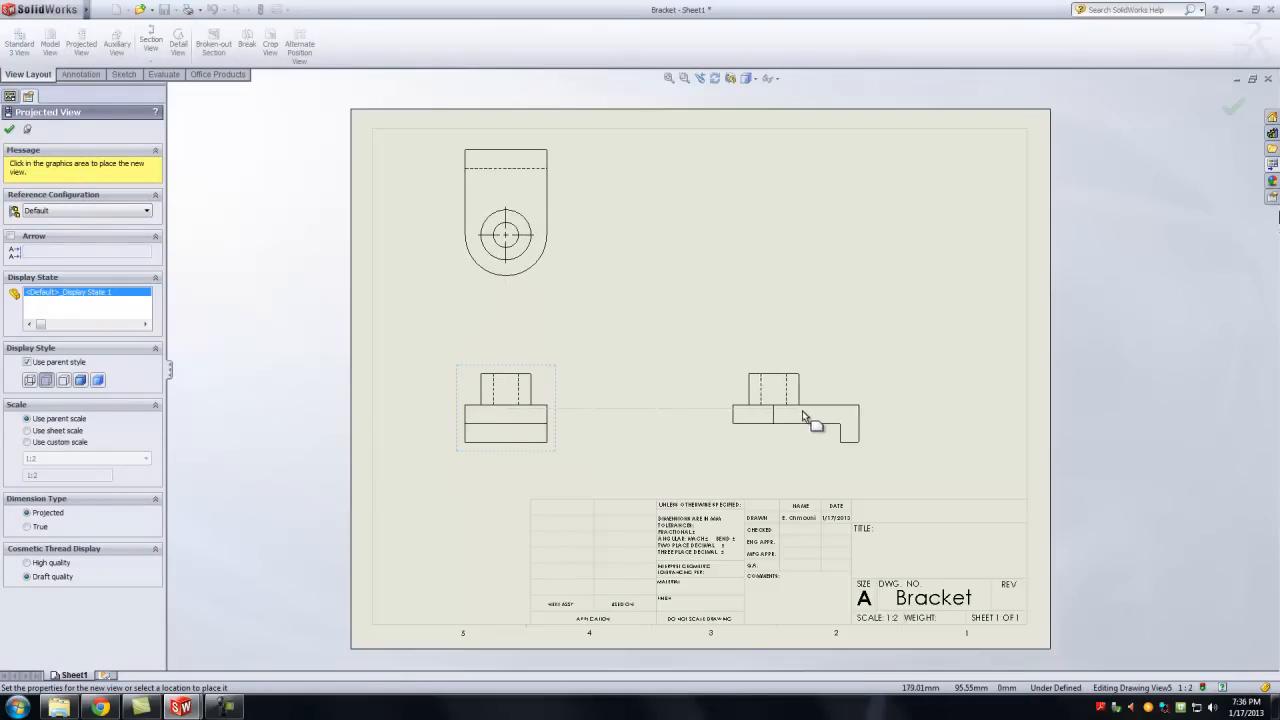
pyautogui.click(816, 418)
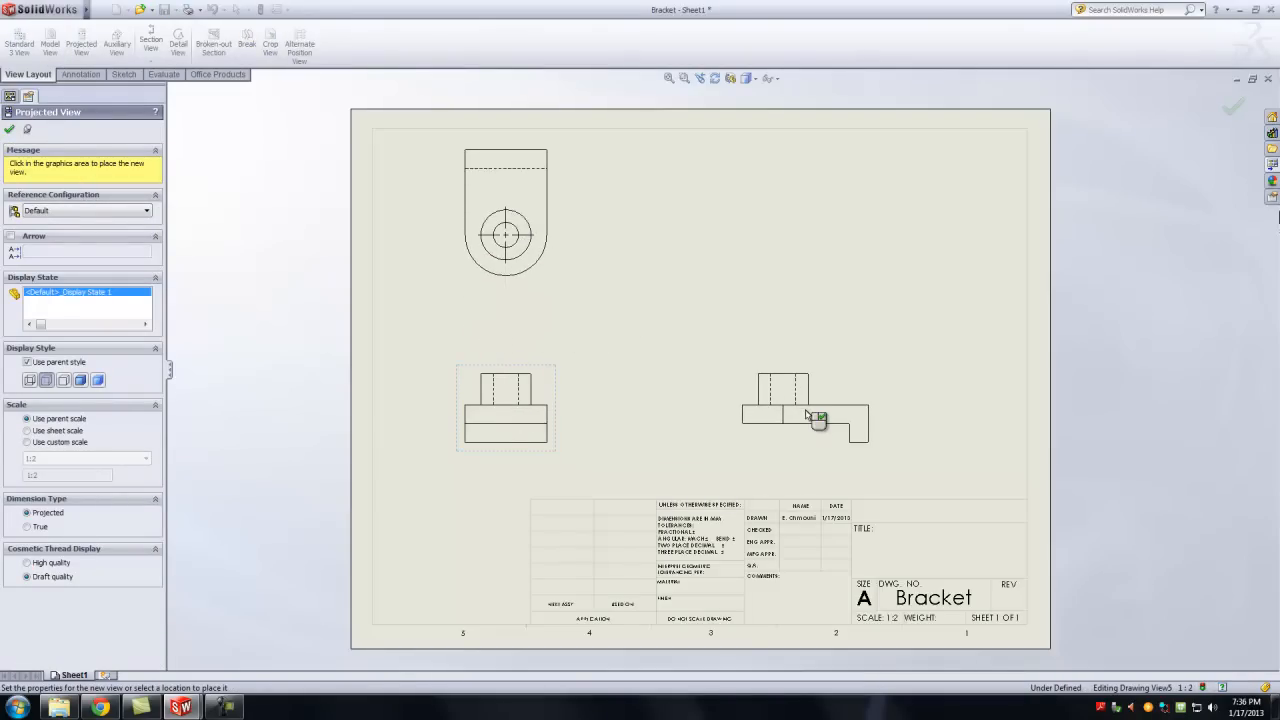
pyautogui.click(806, 270)
pyautogui.press('Escape')
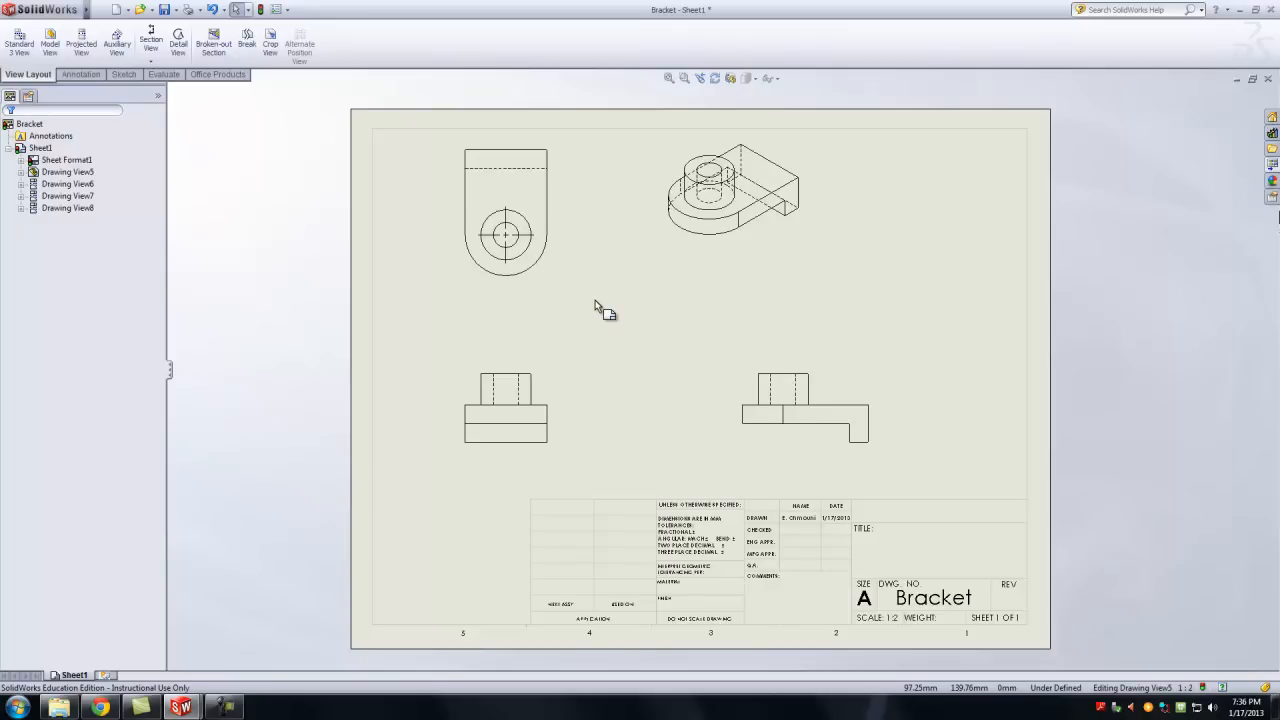
# Set the isometric view's display style to Shaded With Edges and move the view to the sheet's upper-right corner.
pyautogui.click(720, 265)
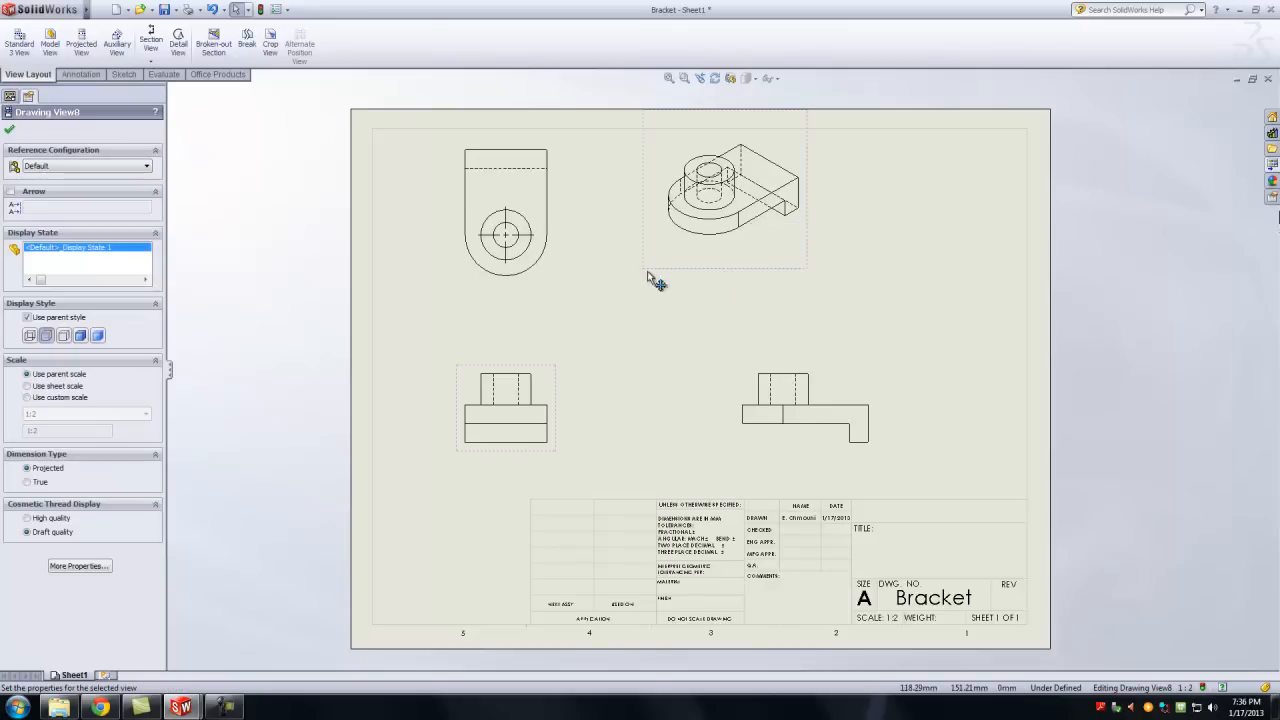
pyautogui.click(80, 336)
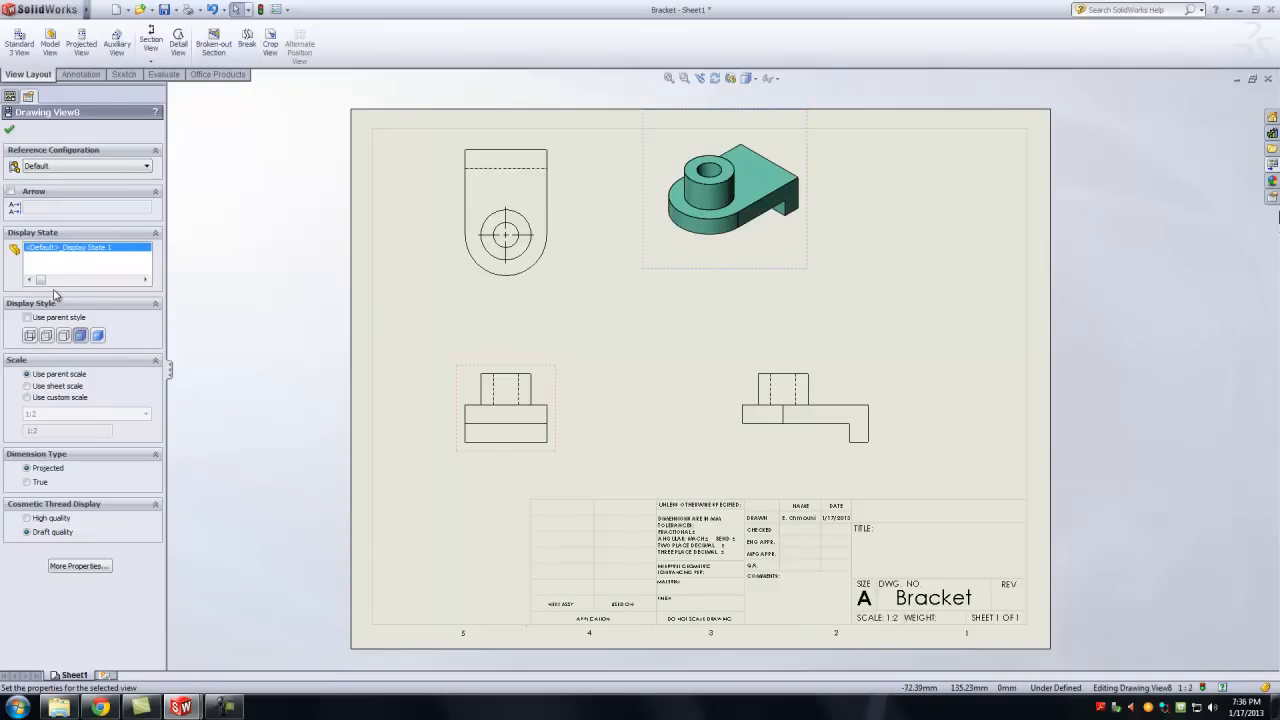
pyautogui.click(10, 130)
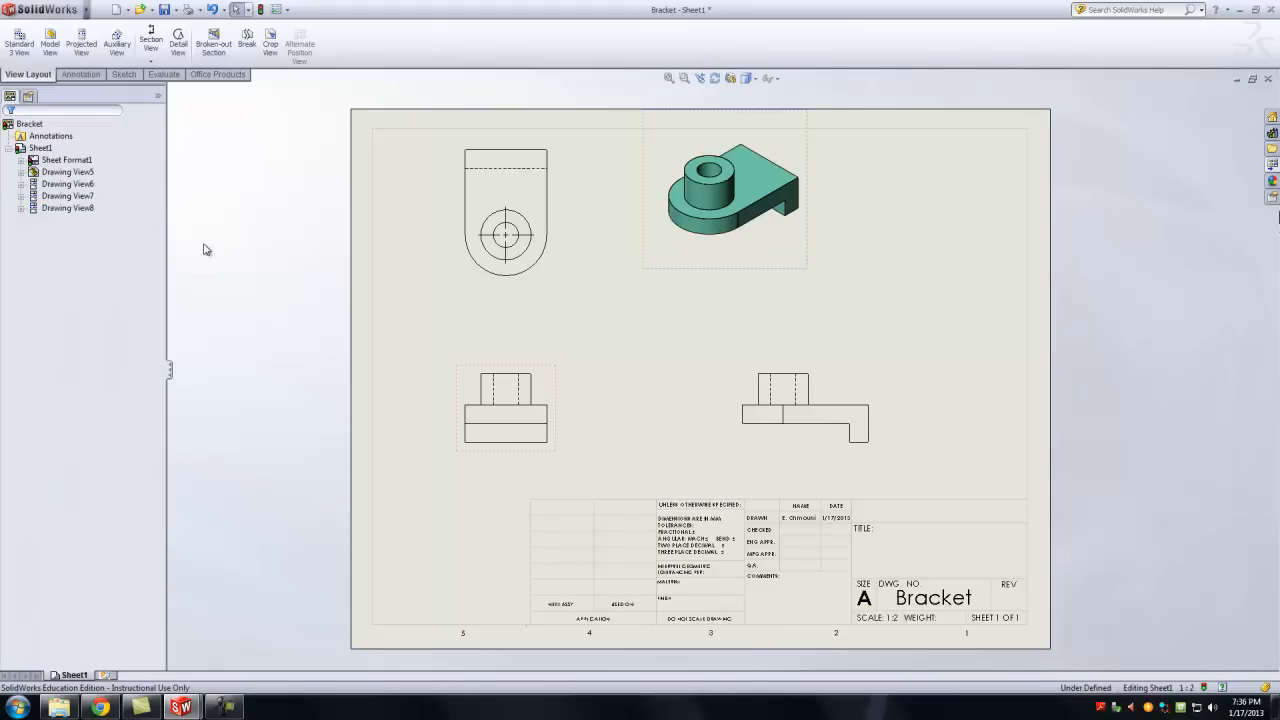
pyautogui.moveTo(666, 268); pyautogui.dragTo(869, 278)
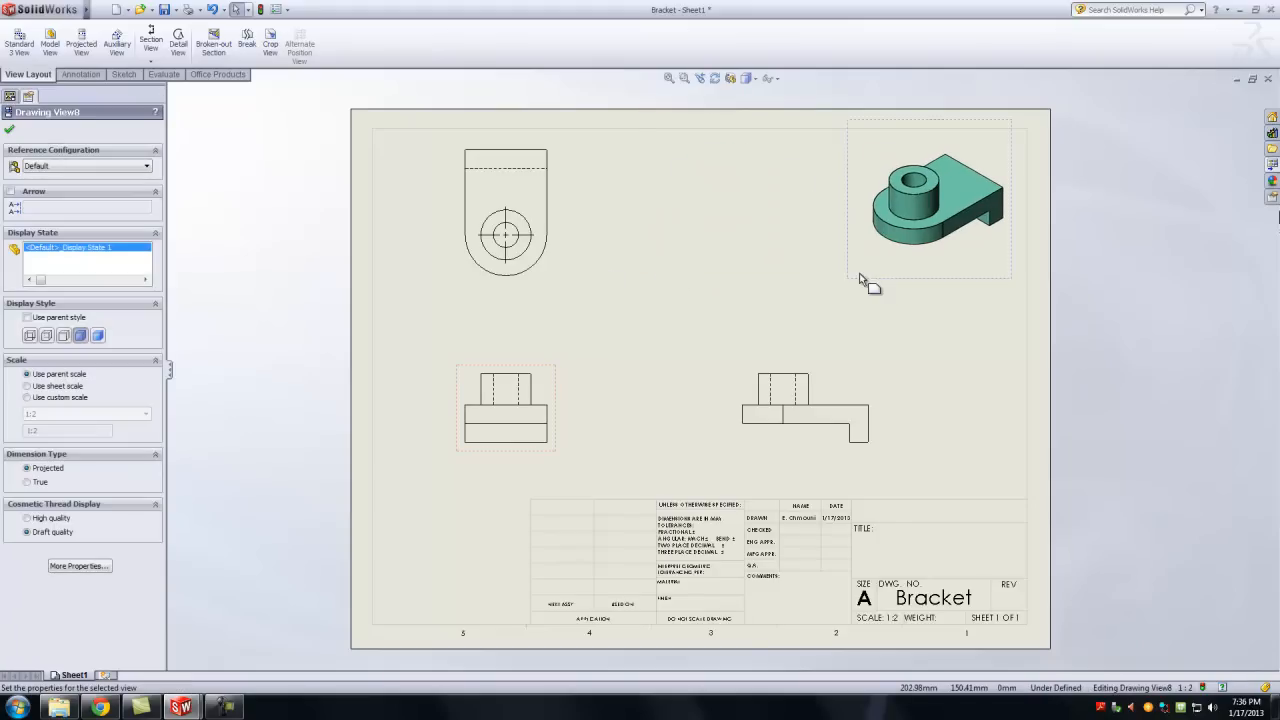
pyautogui.click(1120, 323)
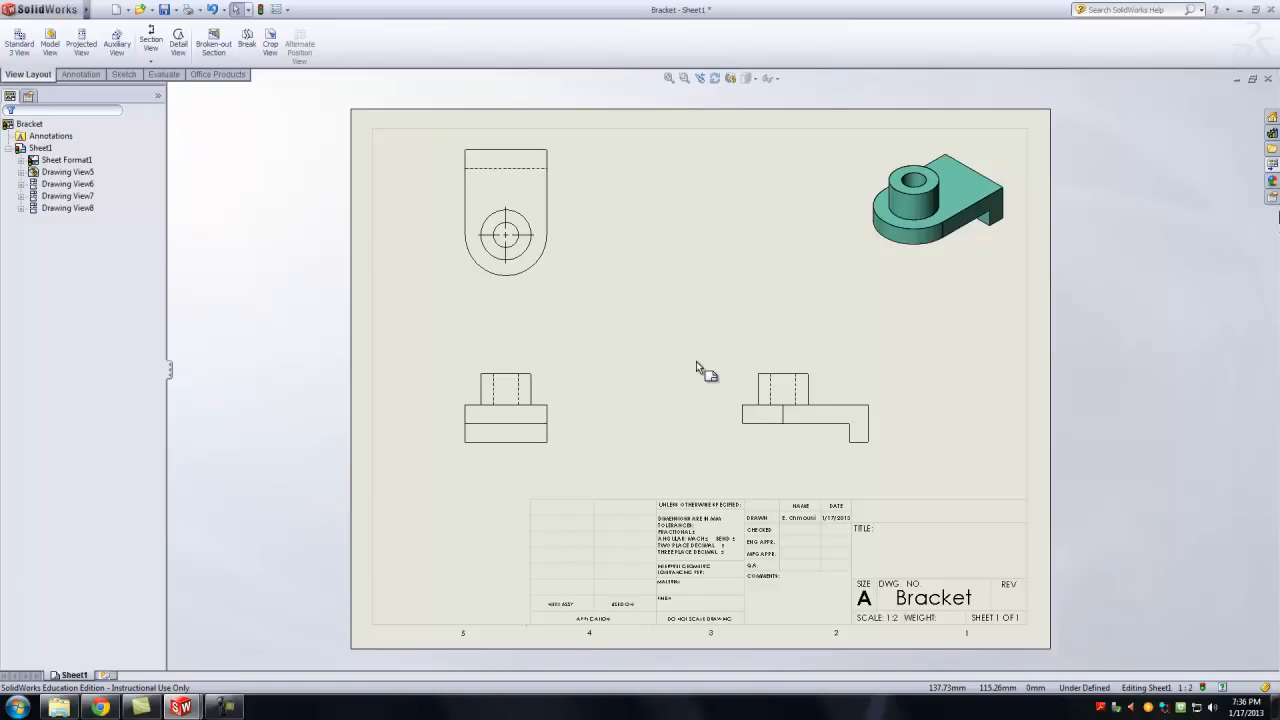
# Check the type of projection in the sheet's properties.
pyautogui.click(62, 162)
pyautogui.rightClick(62, 162)
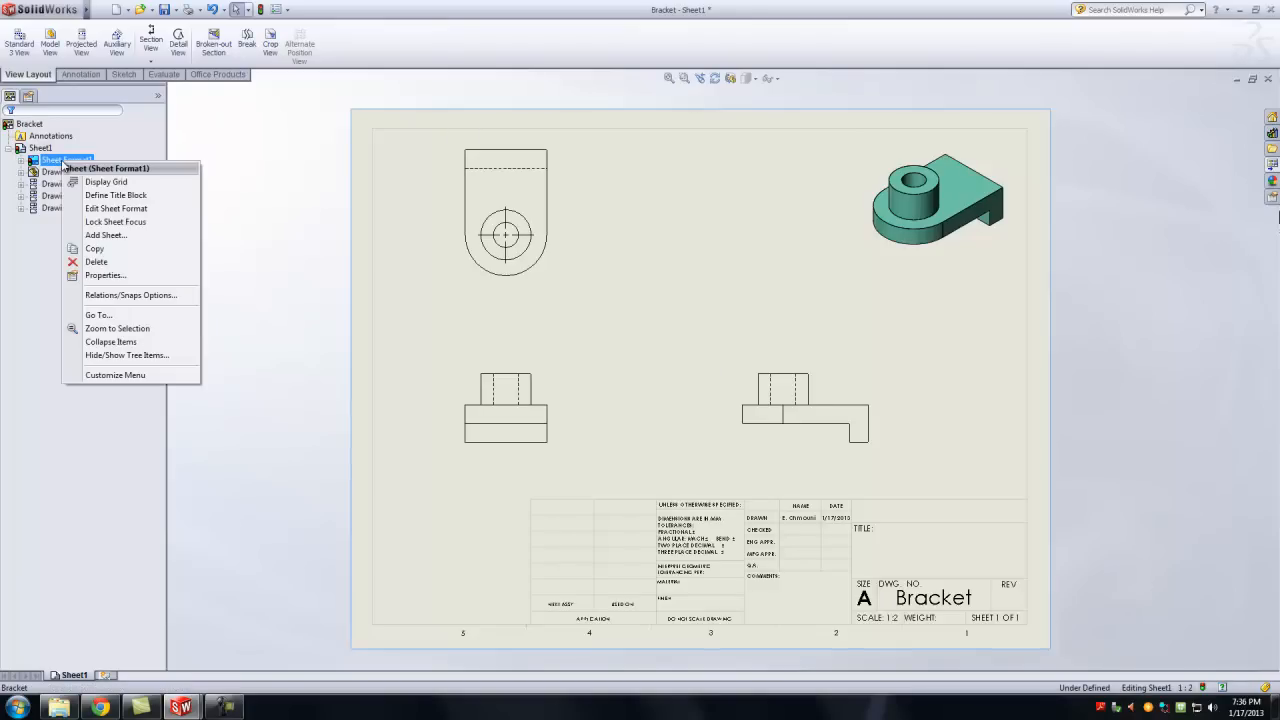
pyautogui.click(116, 281)
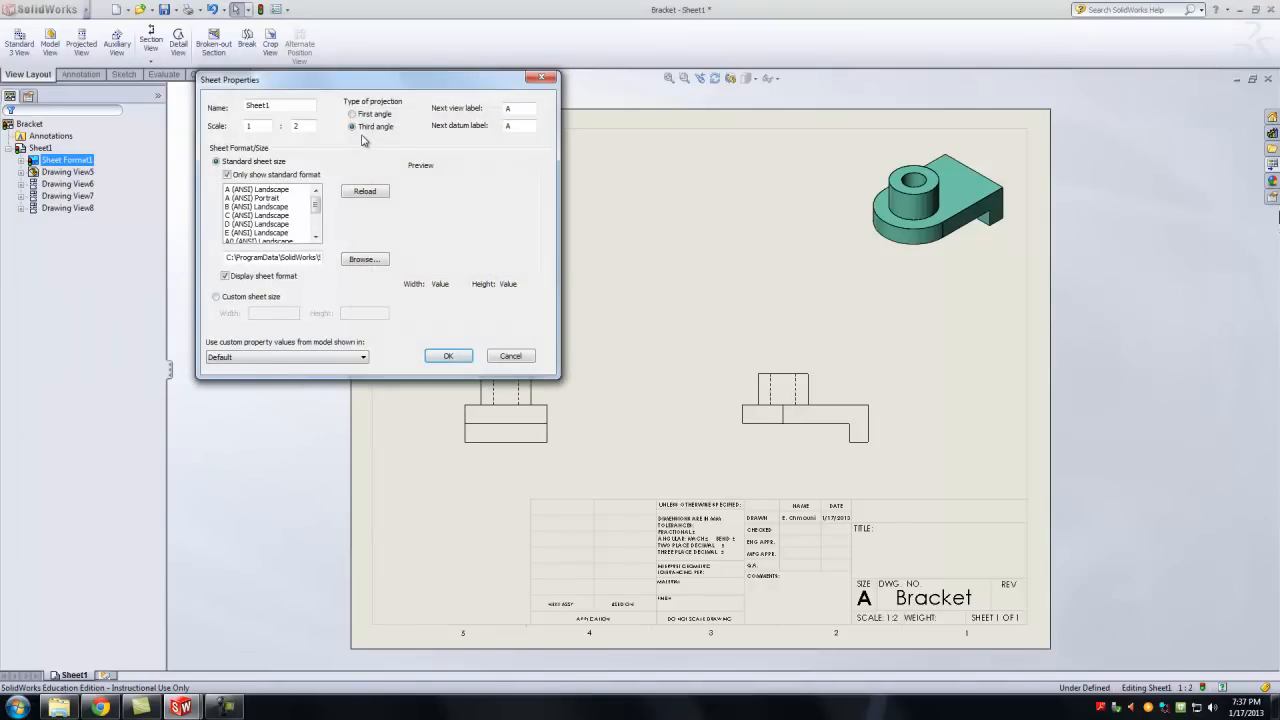
pyautogui.click(447, 357)
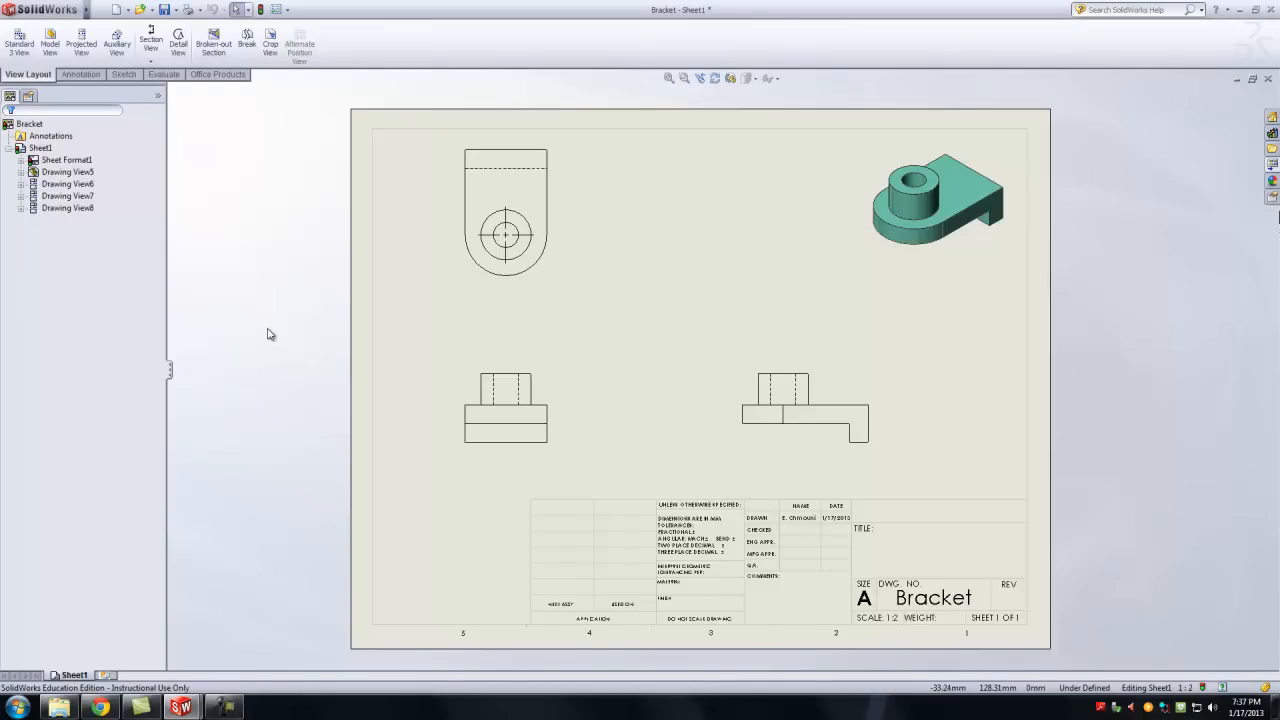
# Try a Left orientation model view of the Bracket in the middle of the sheet, and delete it.
pyautogui.click(50, 45)
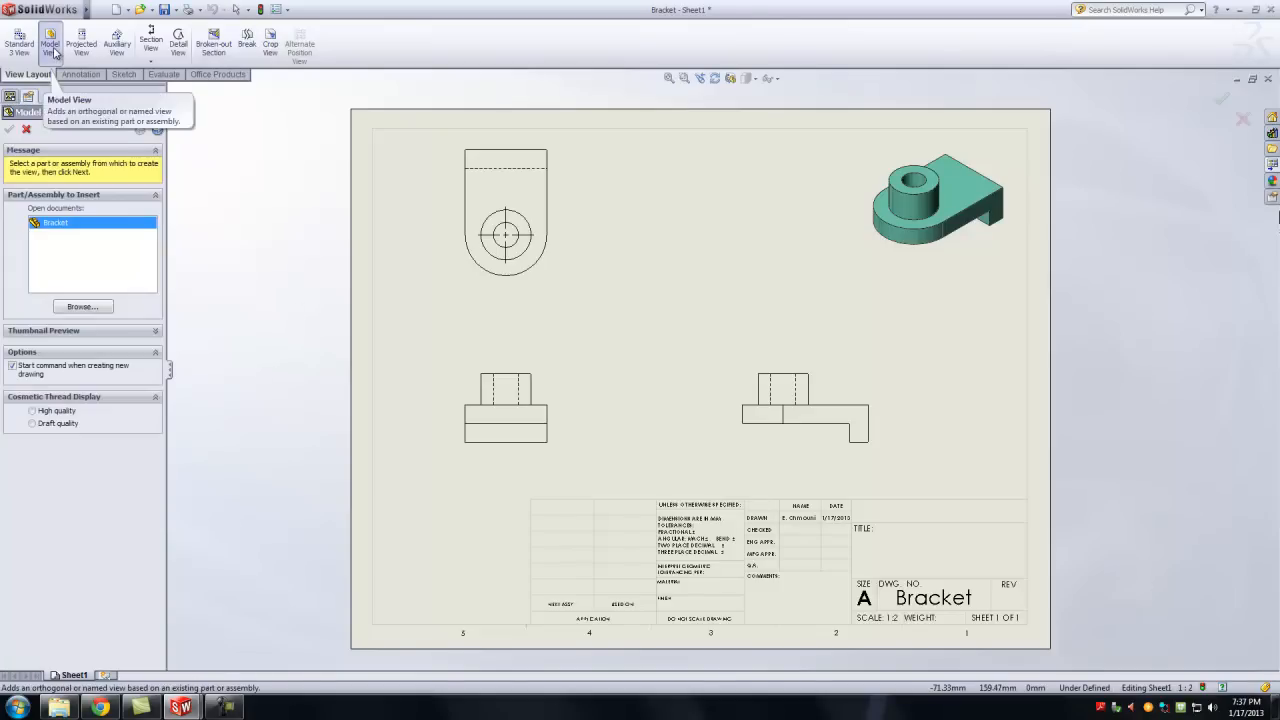
pyautogui.click(155, 130)
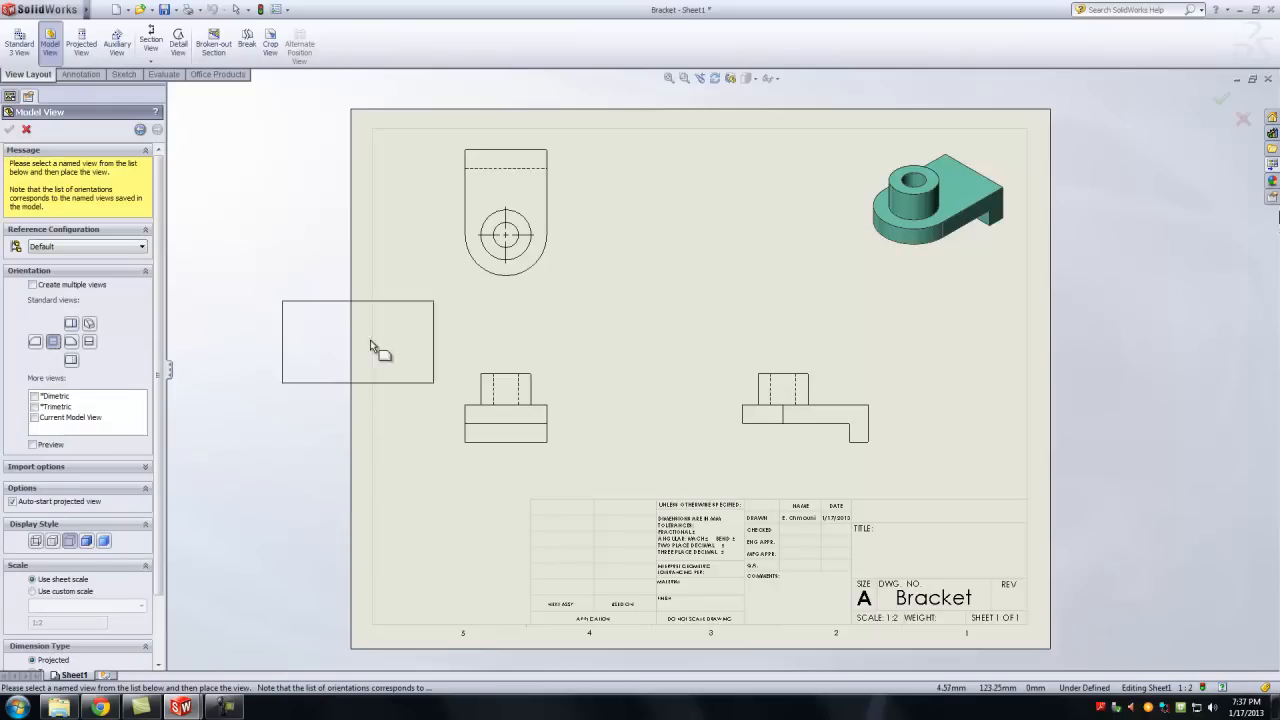
pyautogui.click(740, 282)
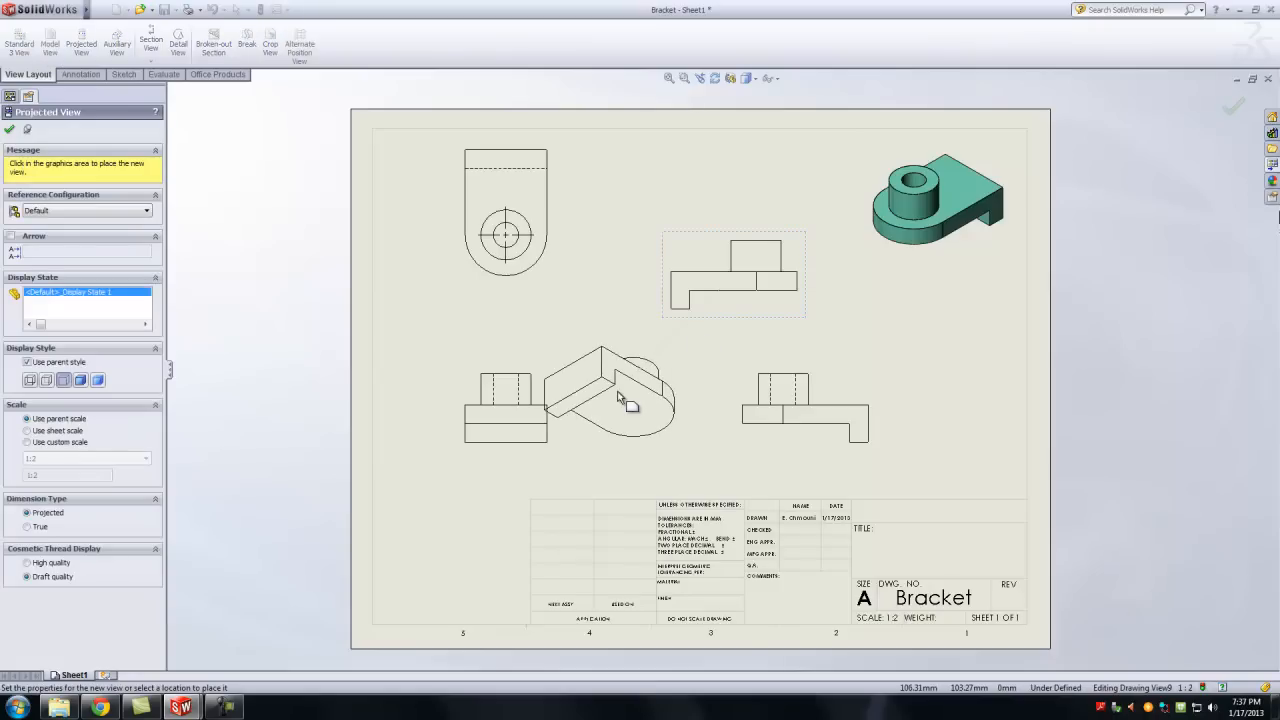
pyautogui.press('Escape')
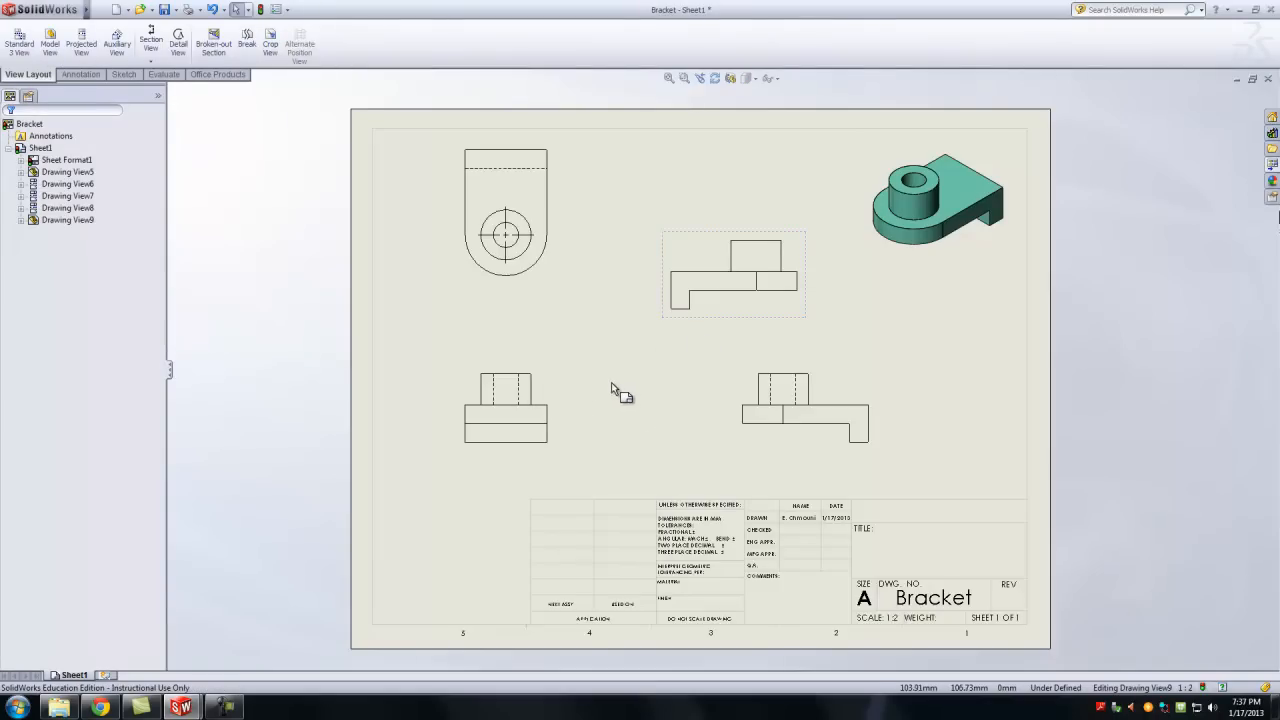
pyautogui.click(700, 323)
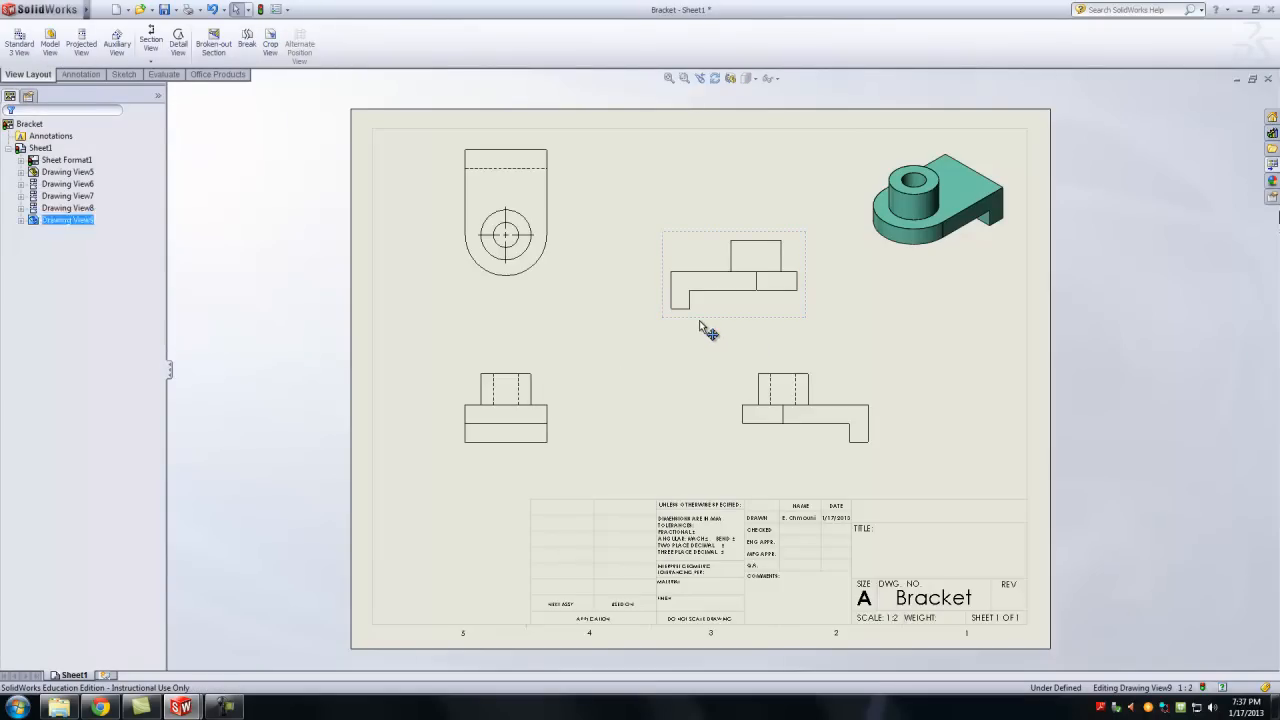
pyautogui.press('Delete')
# Switch from the drawing to the Bracket part and display it in the Isometric orientation.
pyautogui.click(517, 214)
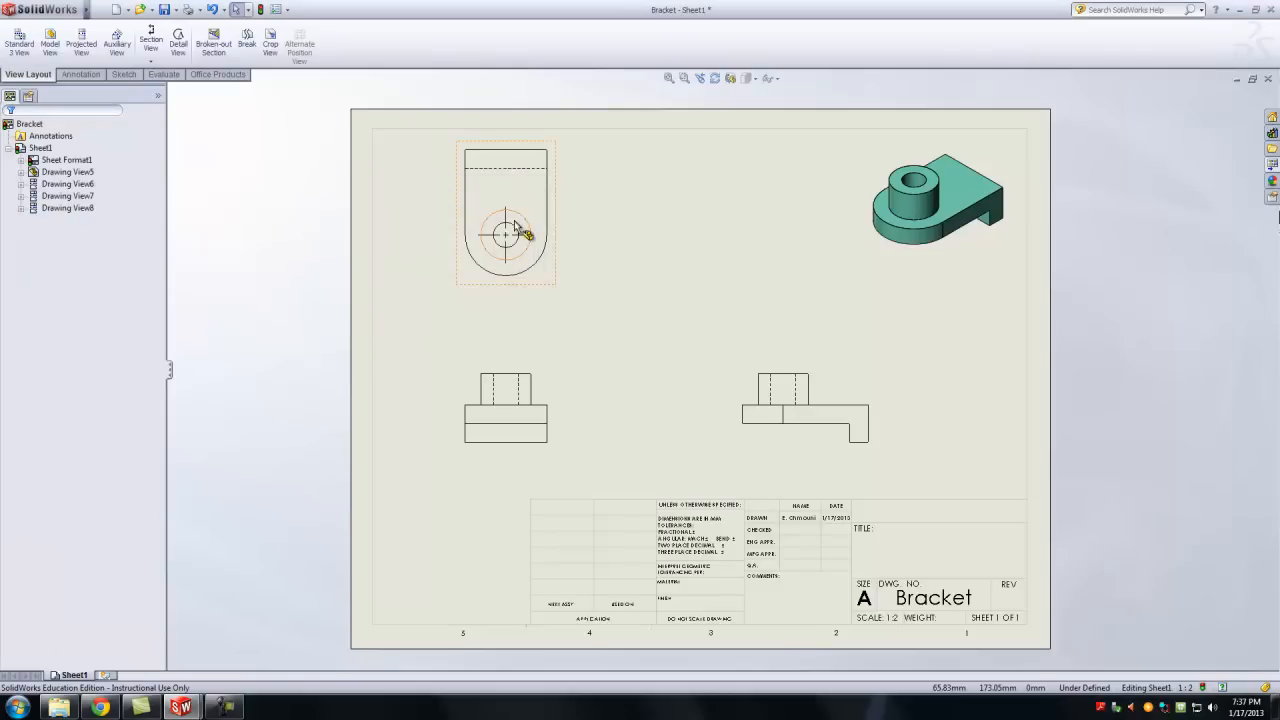
pyautogui.click(1237, 78)
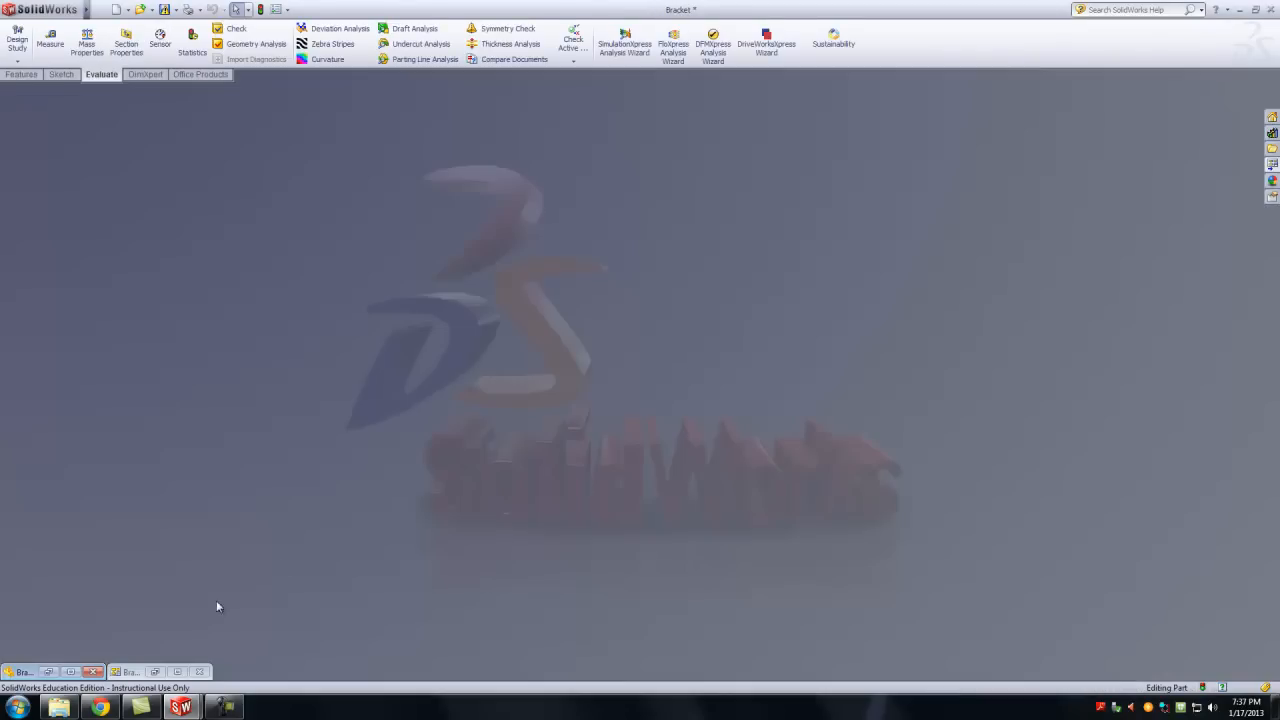
pyautogui.press('space')
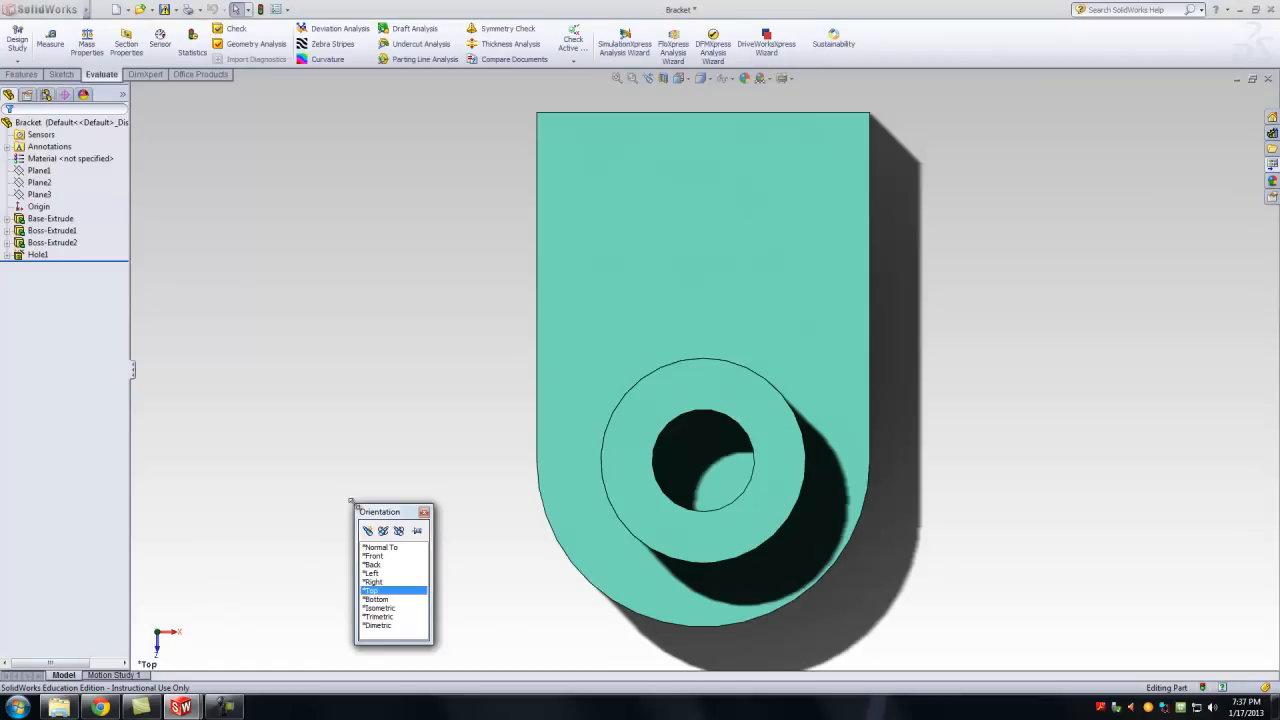
pyautogui.click(394, 607)
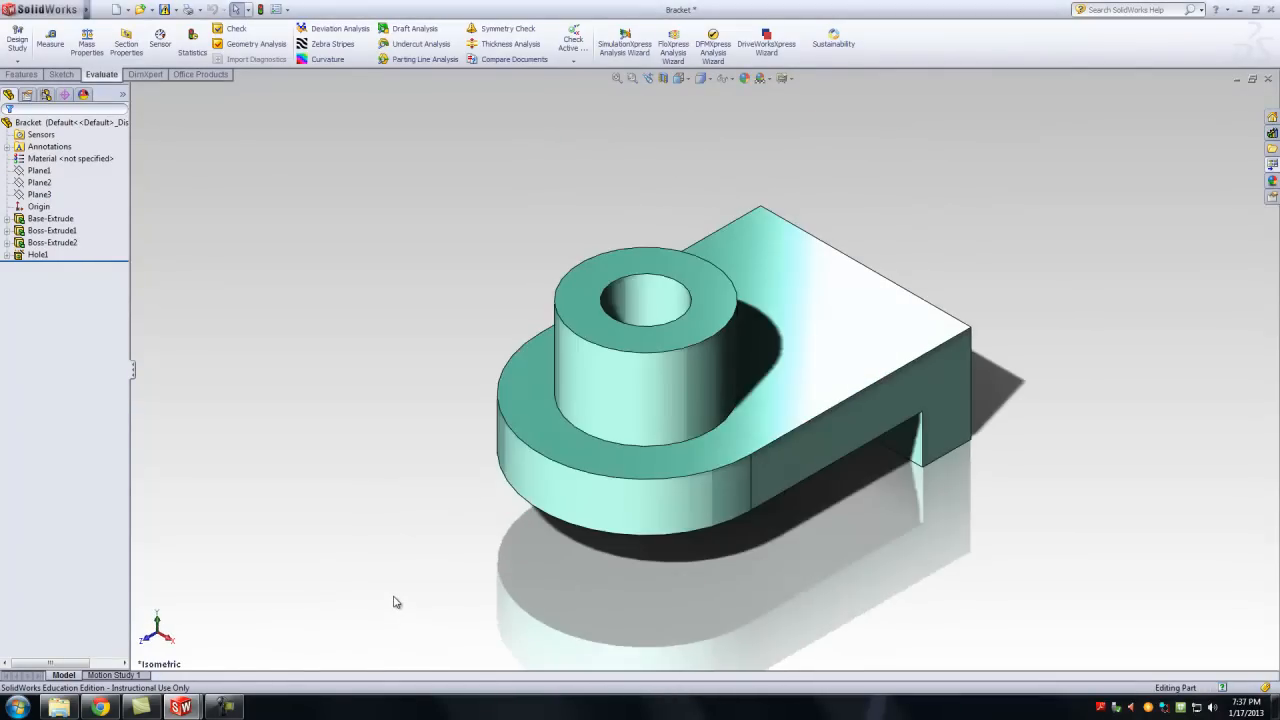
# Save a close-up of the bracket's leg seen from below as a named view "zoomed in", and return to the Isometric orientation.
pyautogui.scroll(-6, 877, 403)
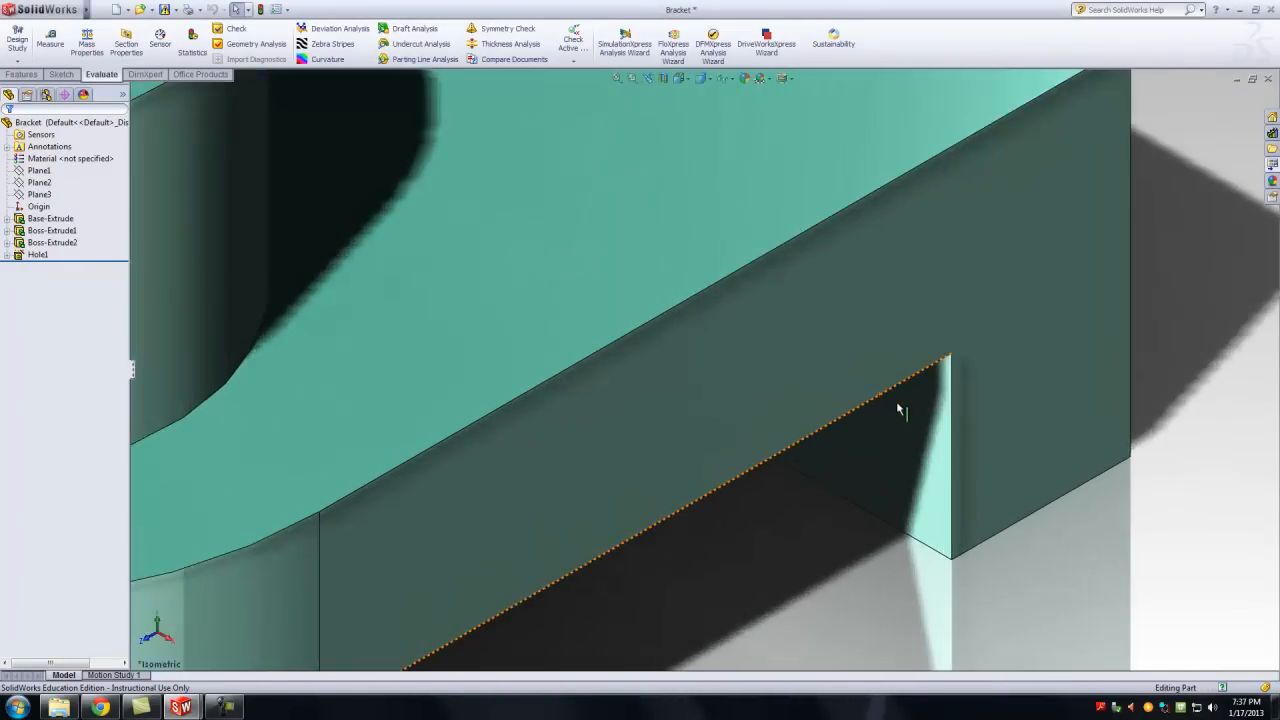
pyautogui.press('f')
pyautogui.moveTo(494, 387); pyautogui.dragTo(441, 341, button='middle')
pyautogui.scroll(-5, 445, 343)
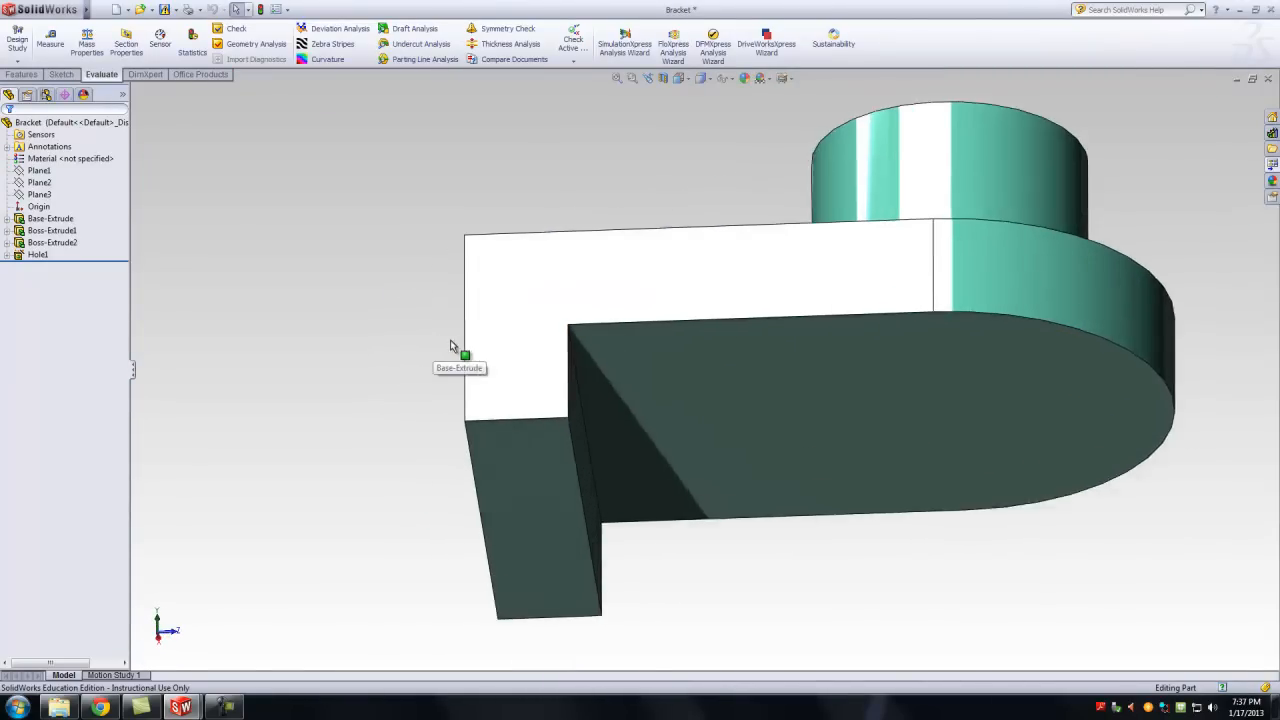
pyautogui.scroll(-3, 450, 346)
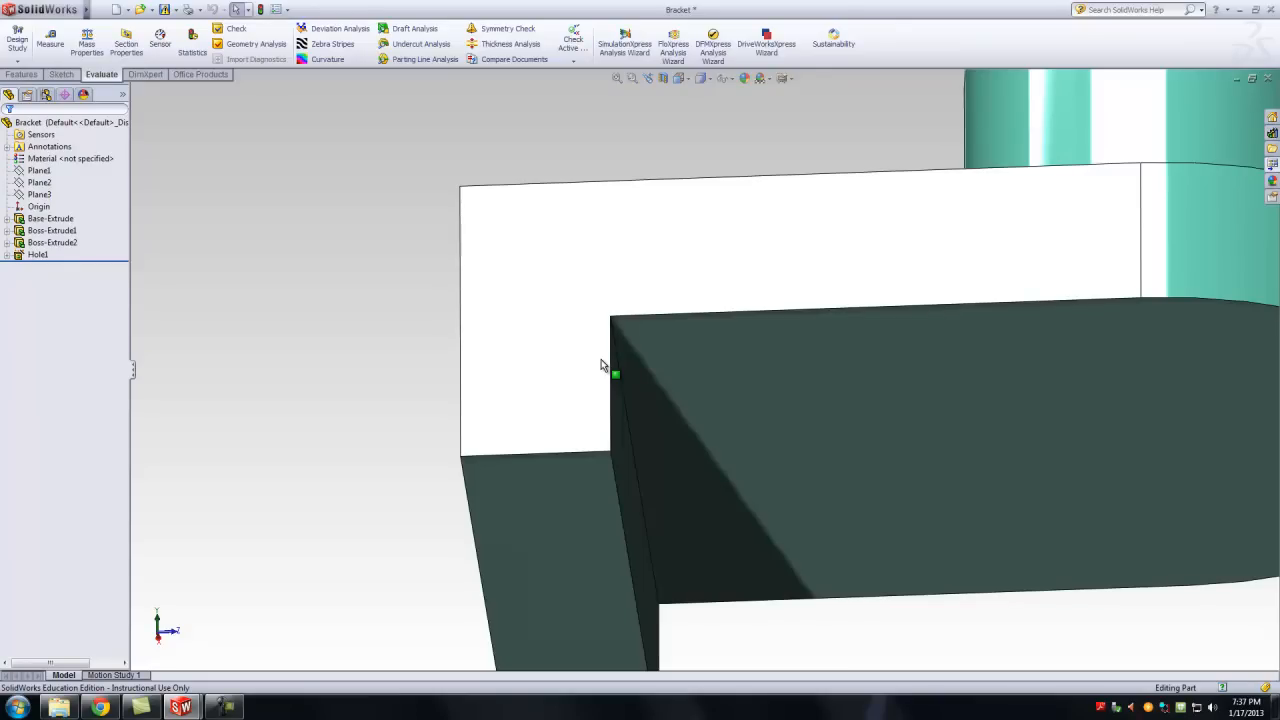
pyautogui.press('space')
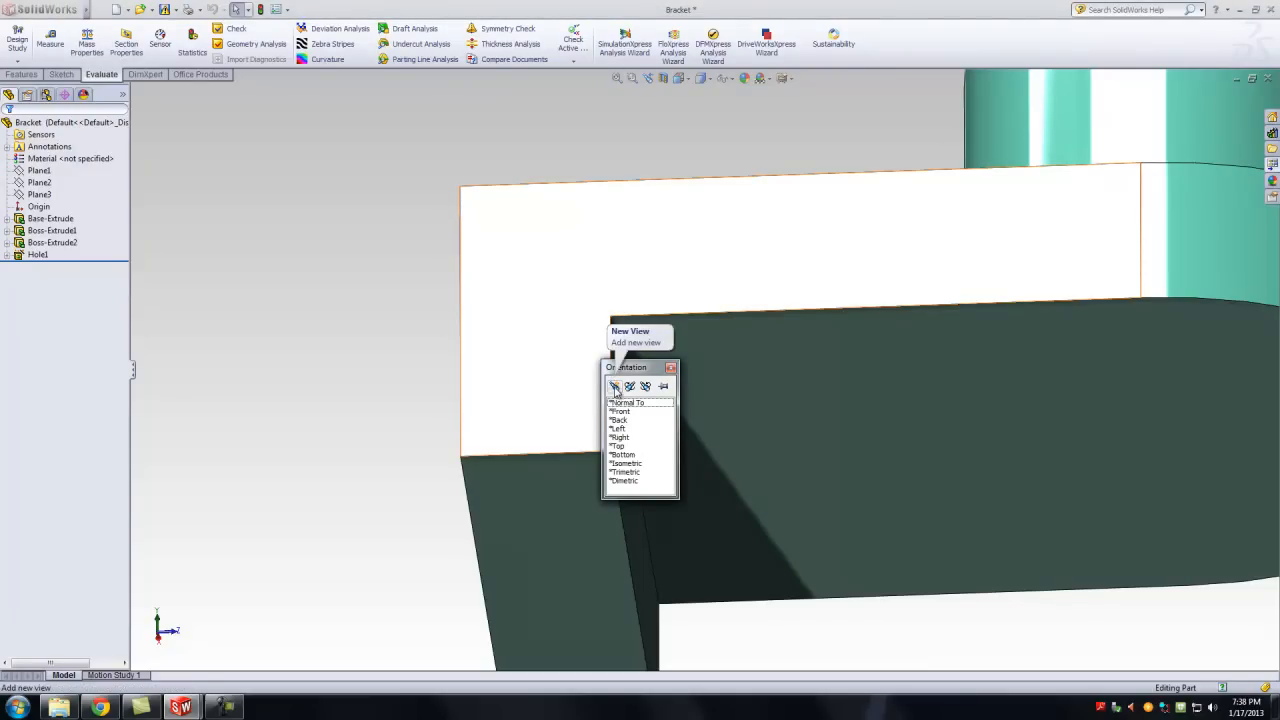
pyautogui.click(614, 388)
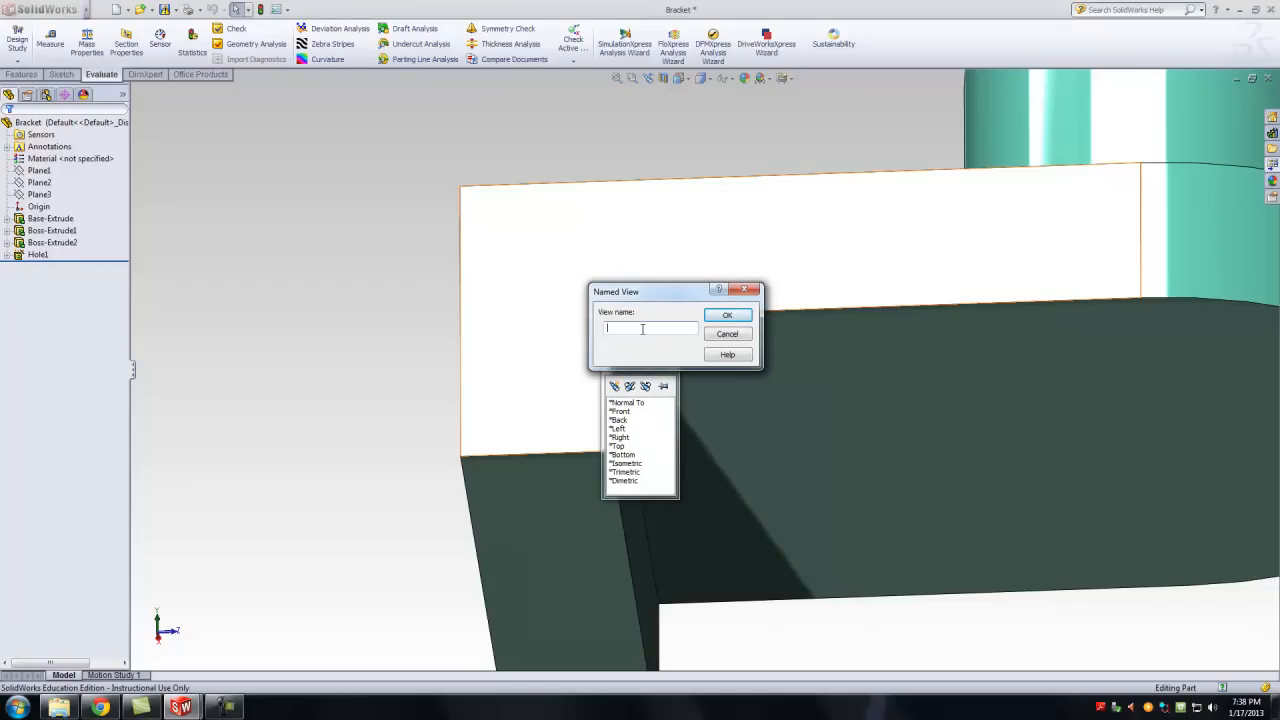
pyautogui.write('zoomed in')
pyautogui.click(727, 315)
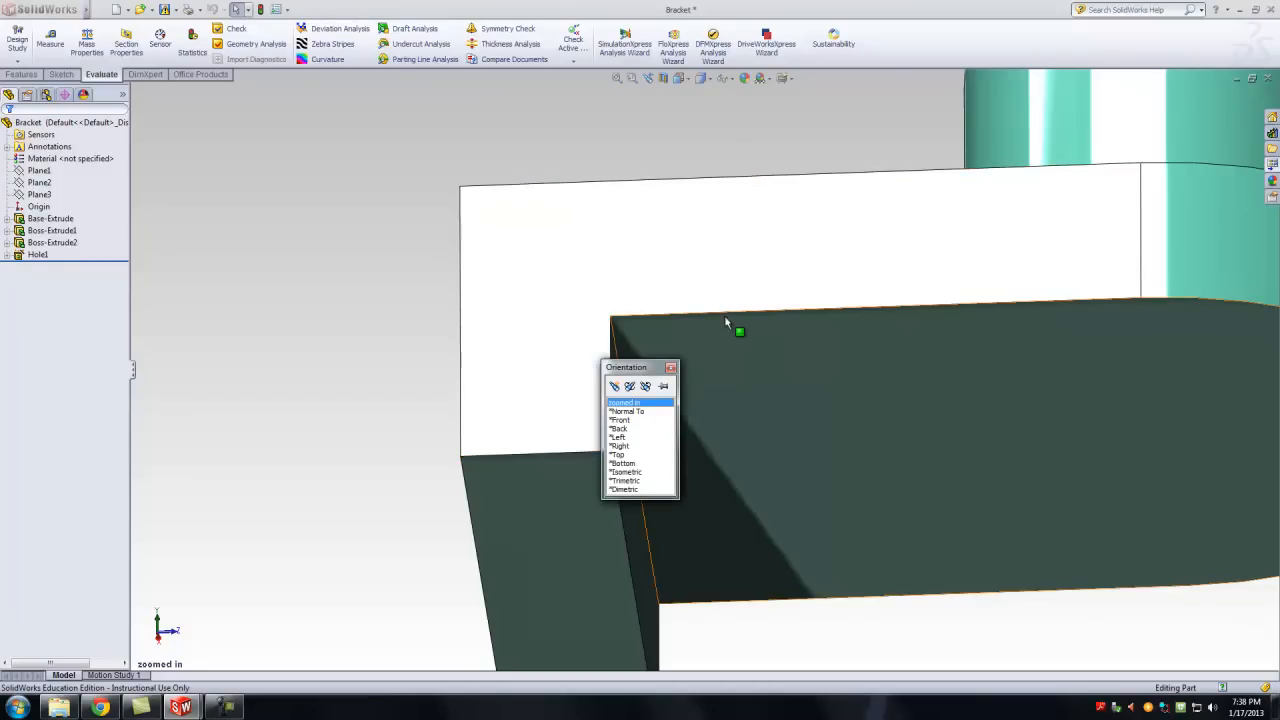
pyautogui.doubleClick(628, 471)
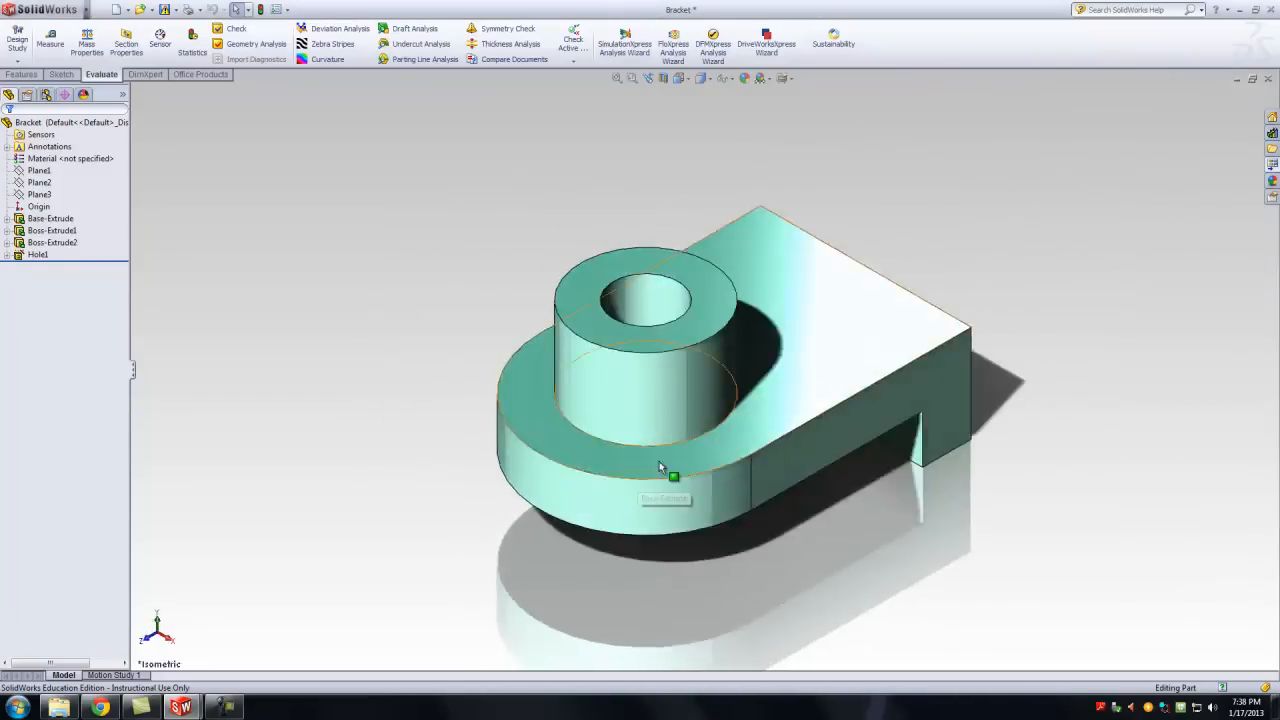
# Recall the saved "zoomed in" view of the Bracket part, fit the whole part in the window and inspect it from below.
pyautogui.moveTo(1079, 417); pyautogui.dragTo(971, 514, button='middle')
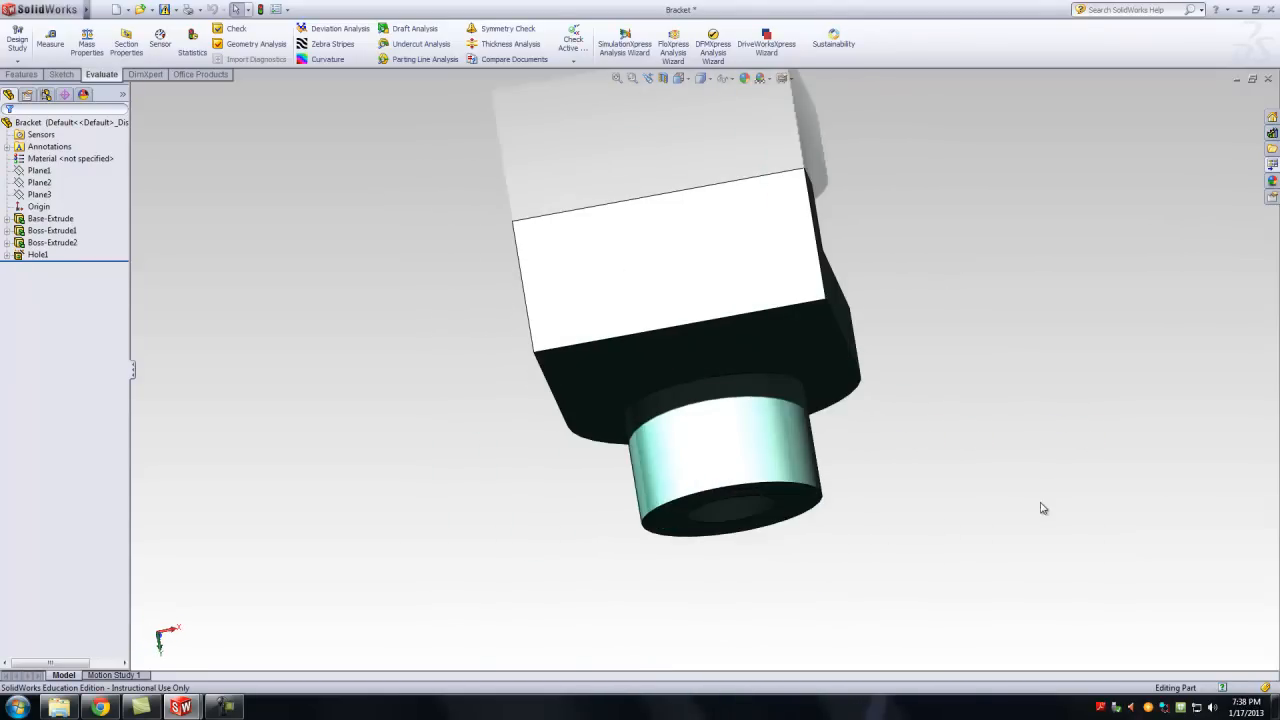
pyautogui.press('space')
pyautogui.doubleClick(1077, 547)
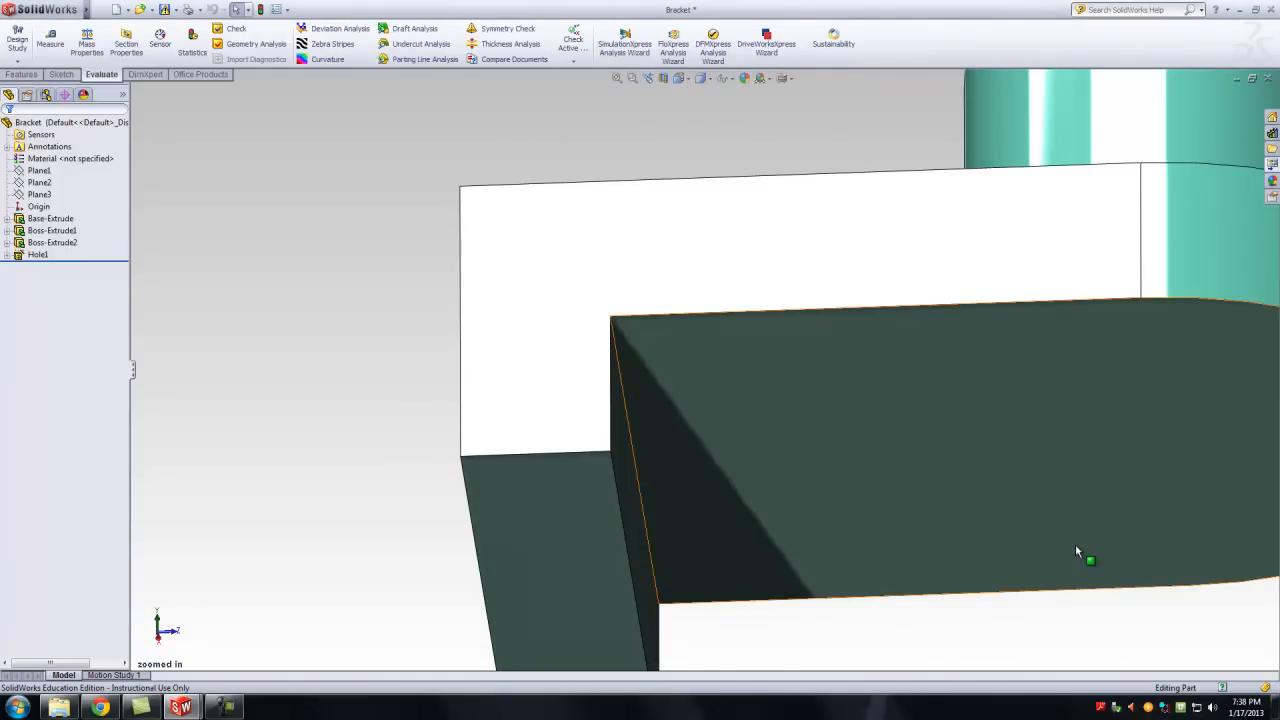
pyautogui.press('f')
pyautogui.moveTo(1213, 160); pyautogui.dragTo(1153, 240, button='middle')
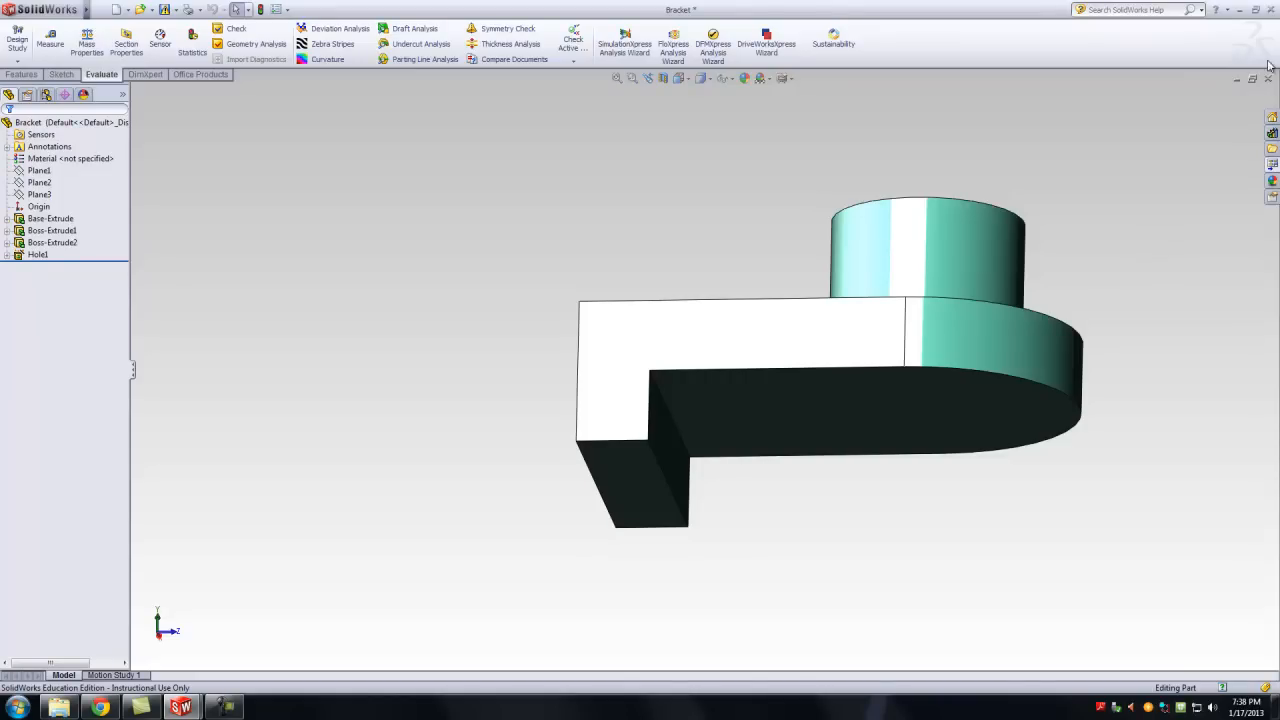
# Return to the drawing and place a "zoomed in" model view of the Bracket between the top and isometric views, using Isometric (True) dimensions.
pyautogui.click(1237, 78)
pyautogui.click(155, 671)
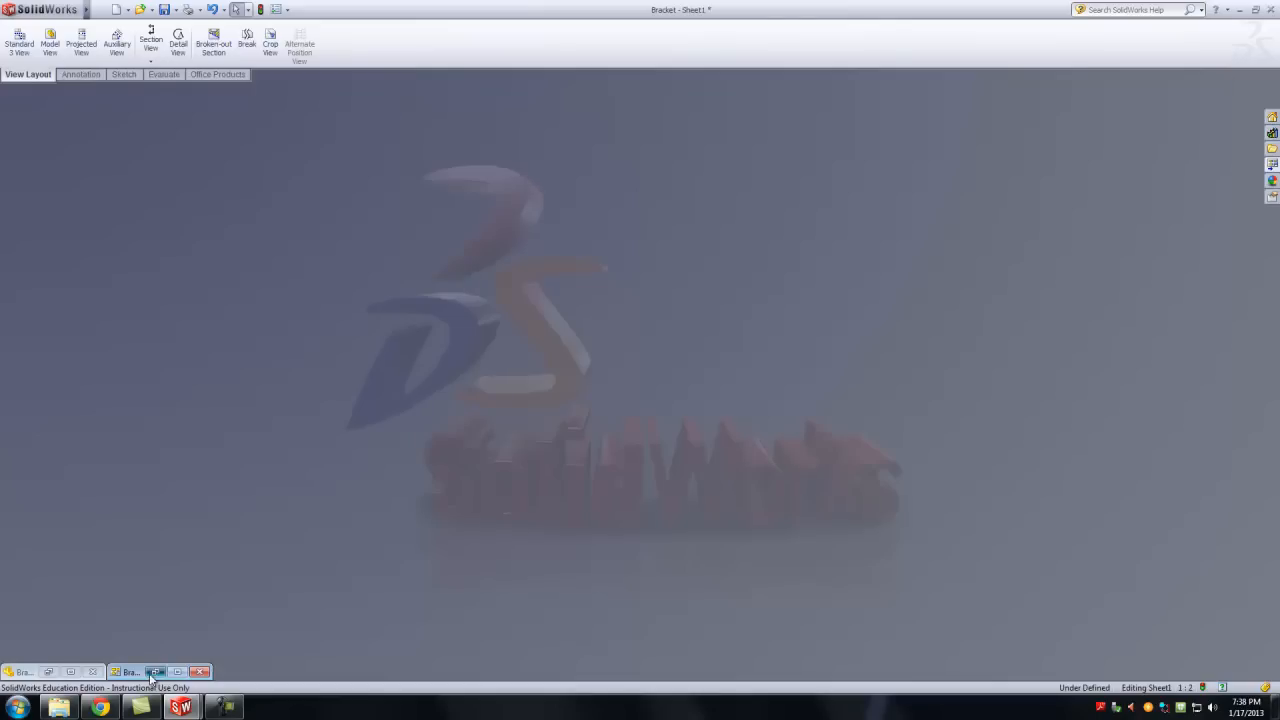
pyautogui.click(60, 56)
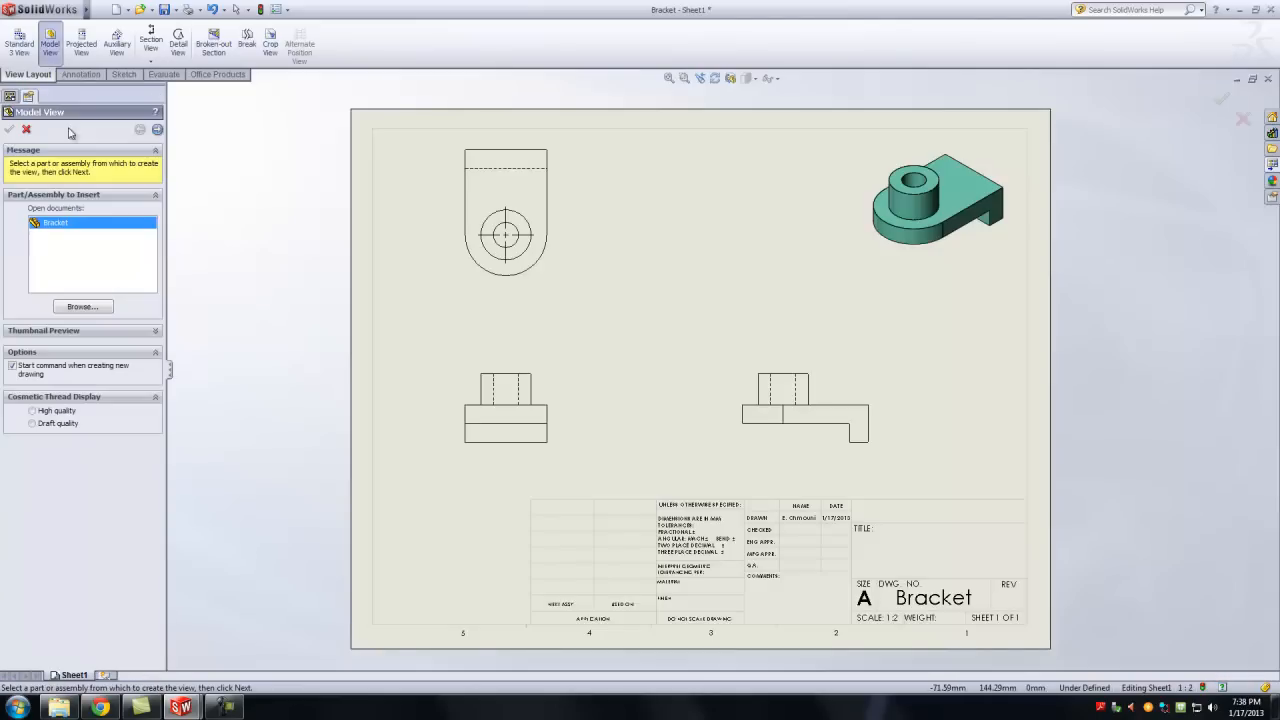
pyautogui.click(156, 129)
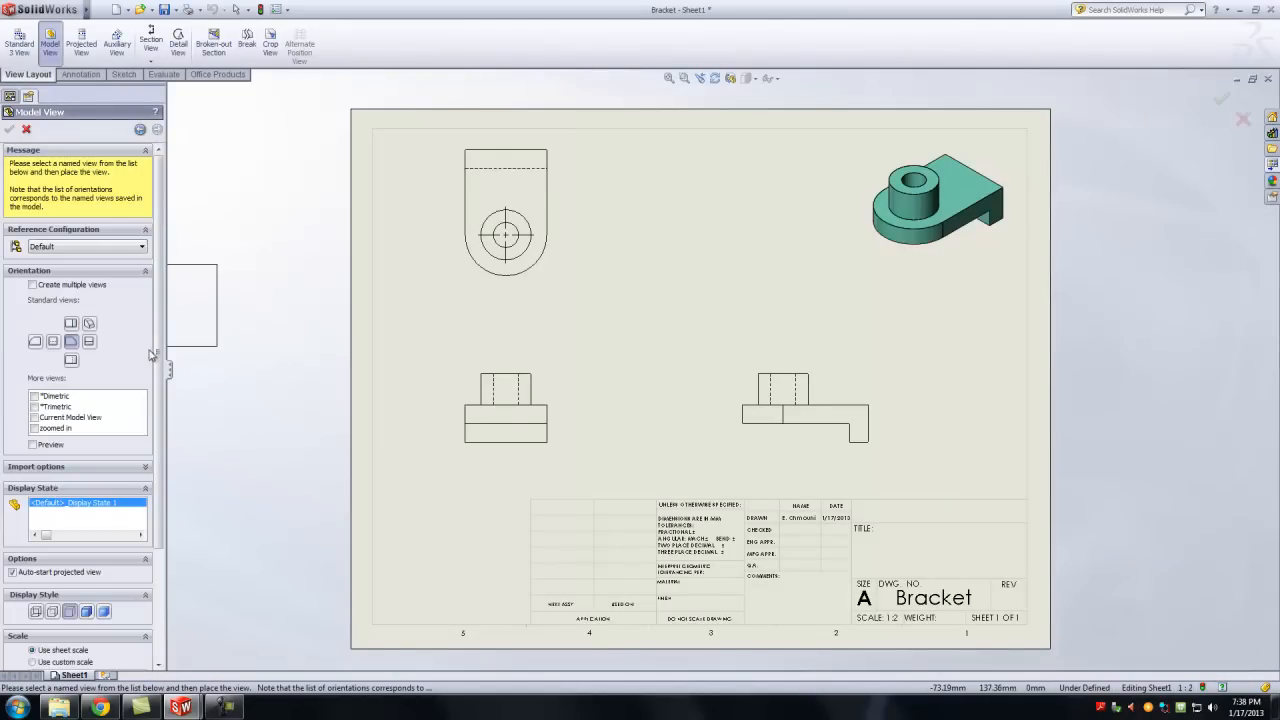
pyautogui.click(34, 428)
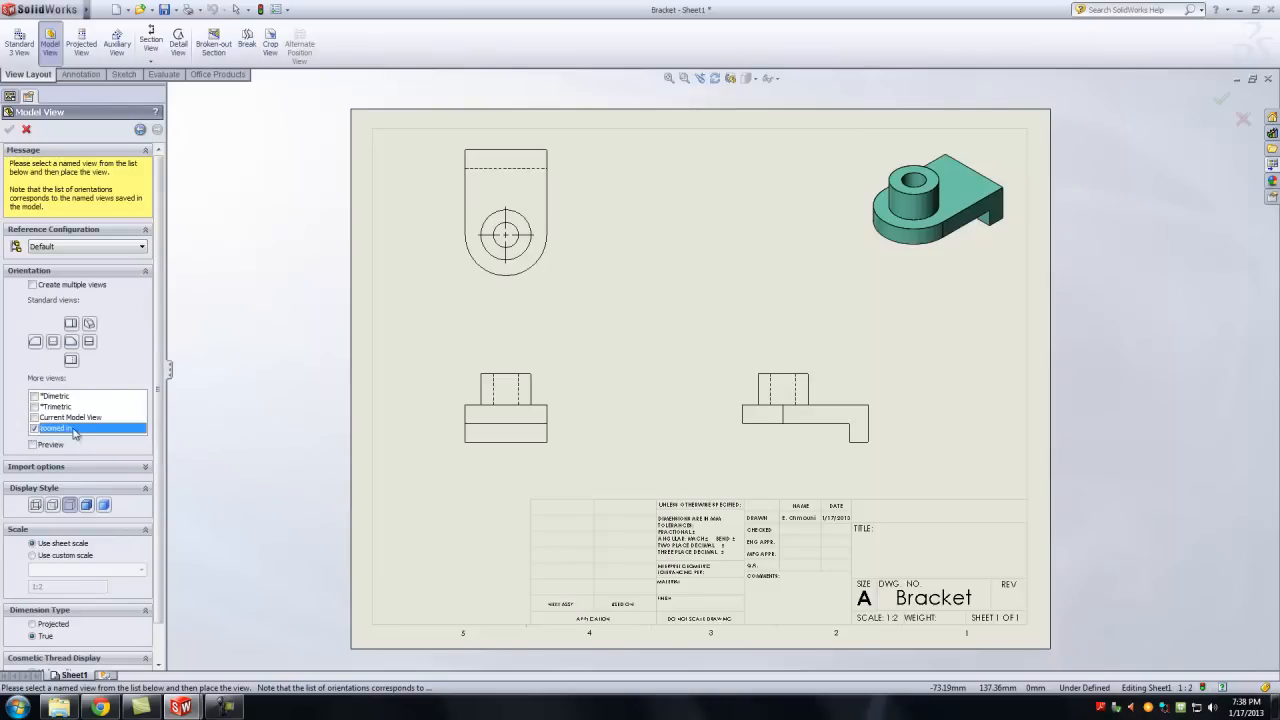
pyautogui.click(710, 242)
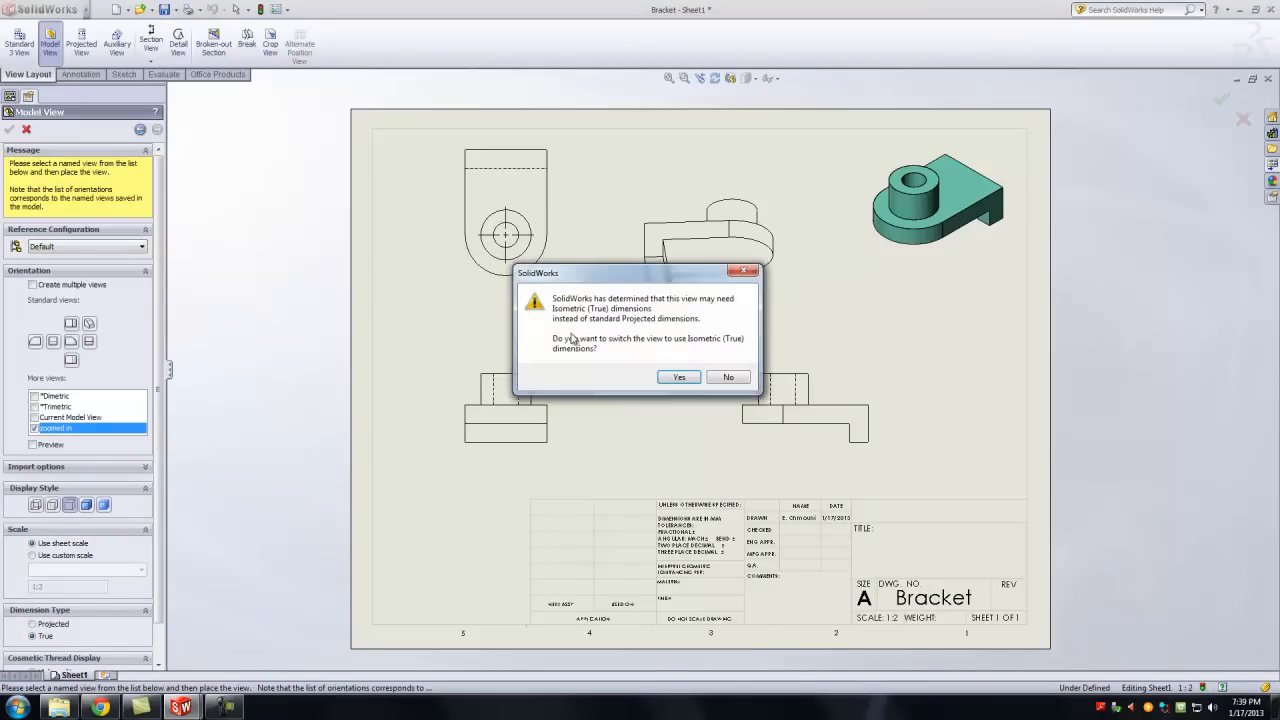
pyautogui.click(680, 377)
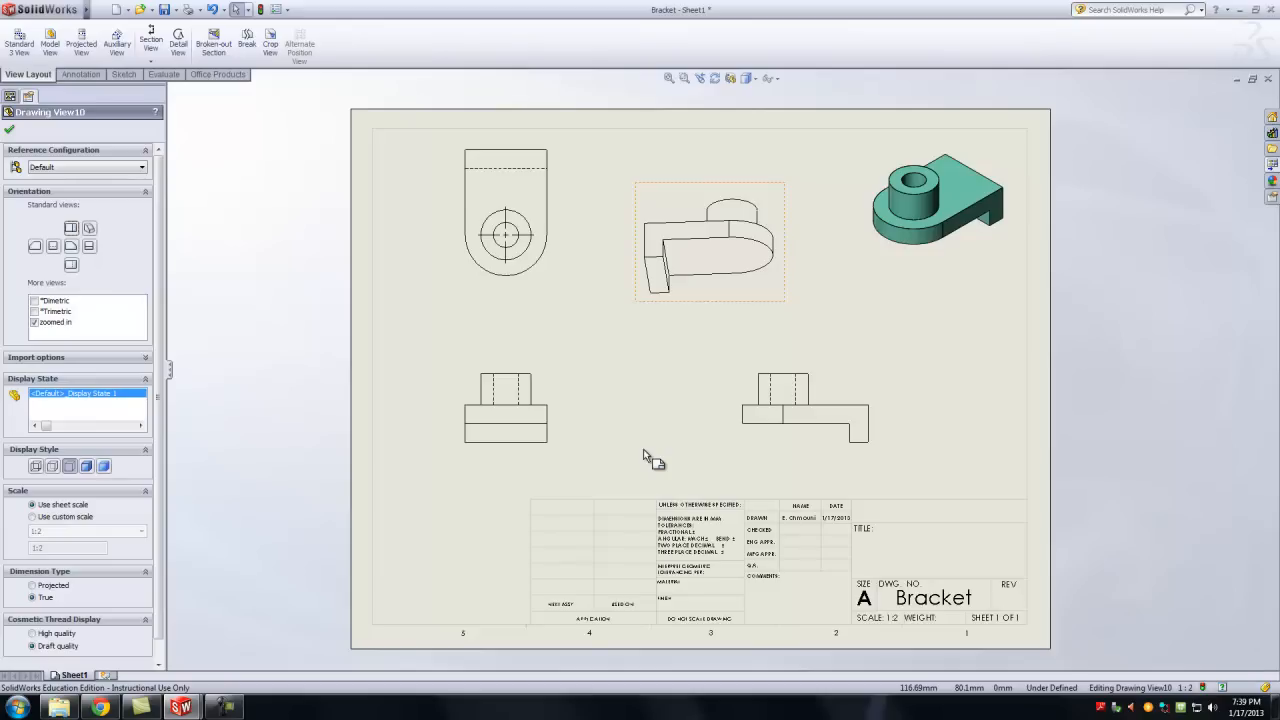
pyautogui.click(9, 131)
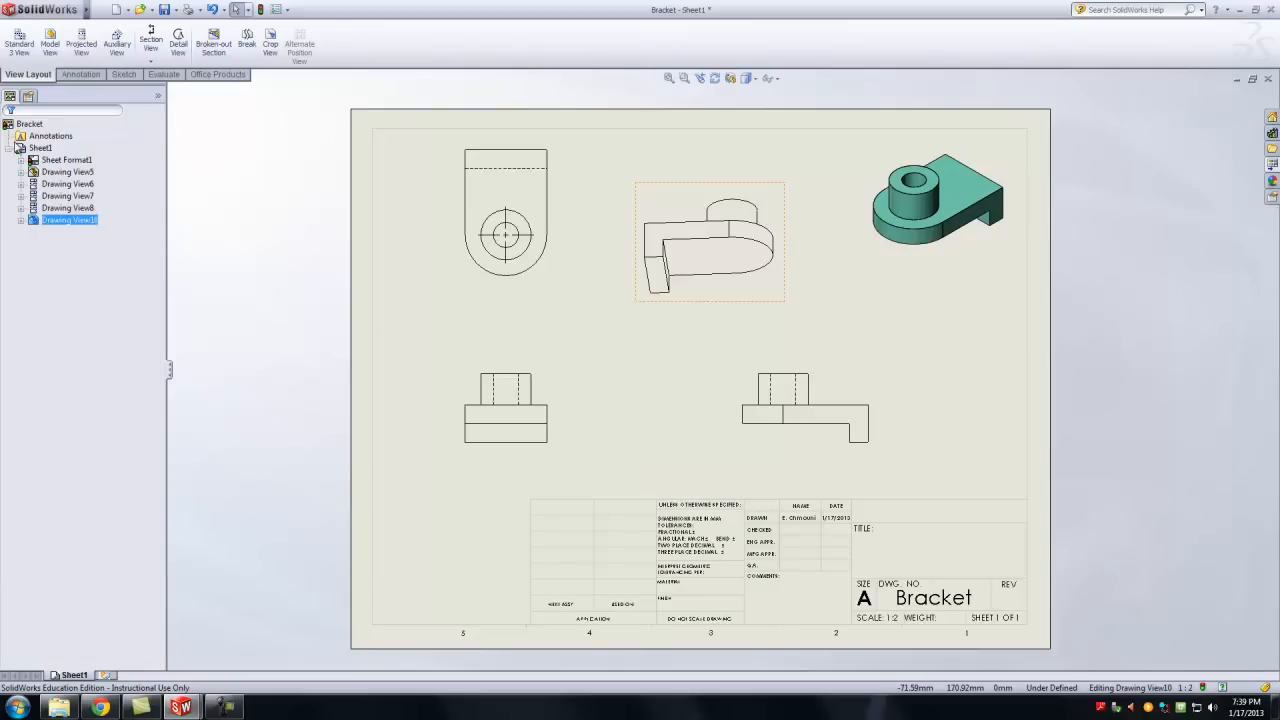
# Delete all the drawing views from the sheet, including the "zoomed in", top, front, side and isometric views.
pyautogui.click(686, 301)
pyautogui.press('Delete')
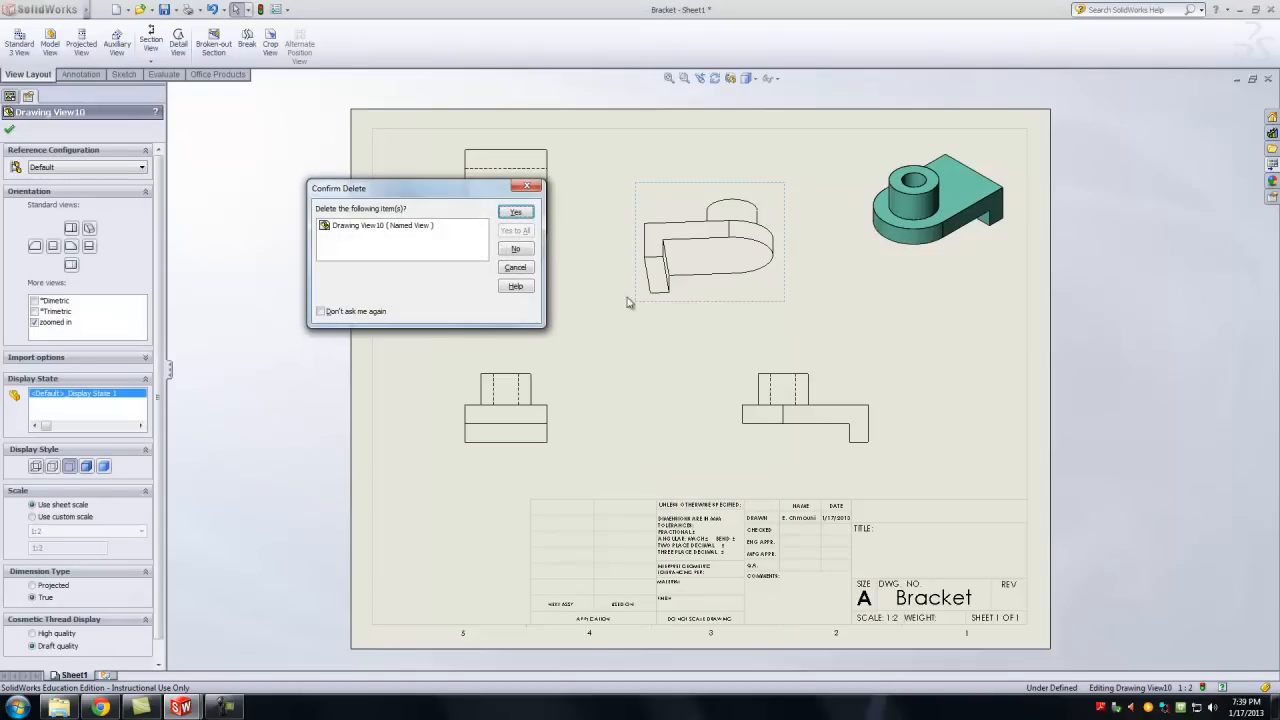
pyautogui.click(517, 213)
pyautogui.click(566, 246)
pyautogui.press('Delete')
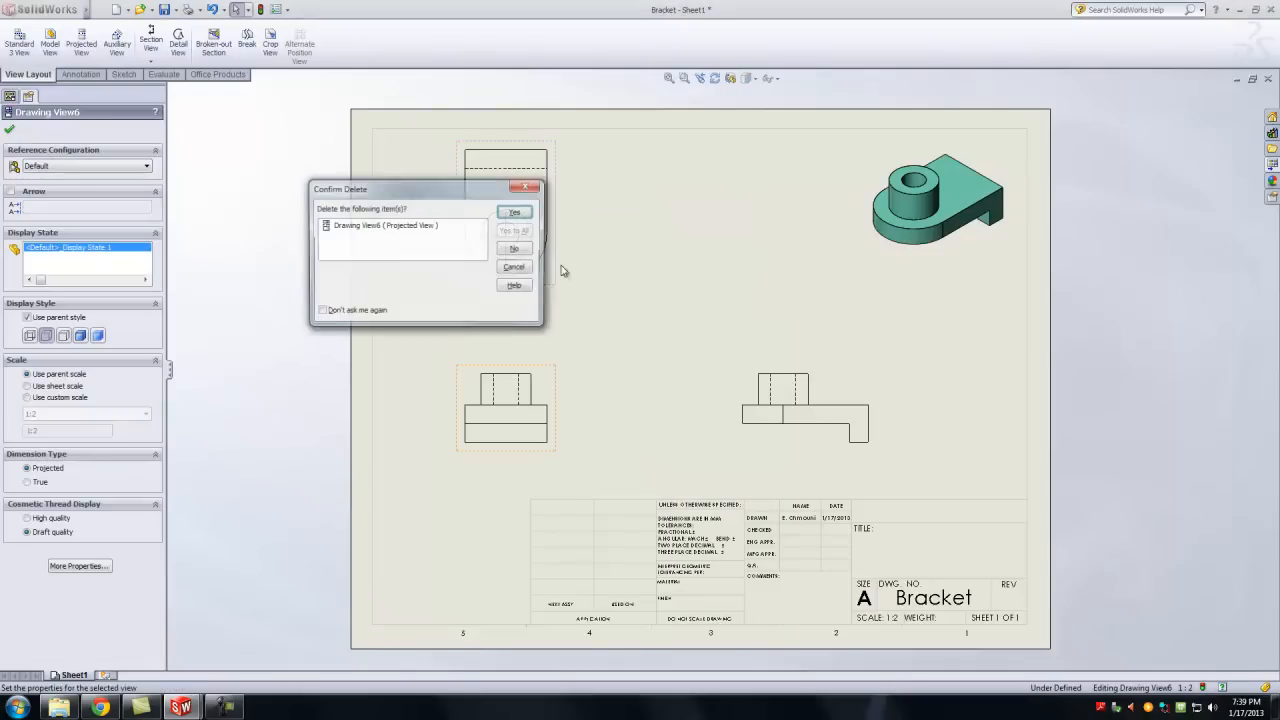
pyautogui.click(520, 215)
pyautogui.click(551, 371)
pyautogui.press('Delete')
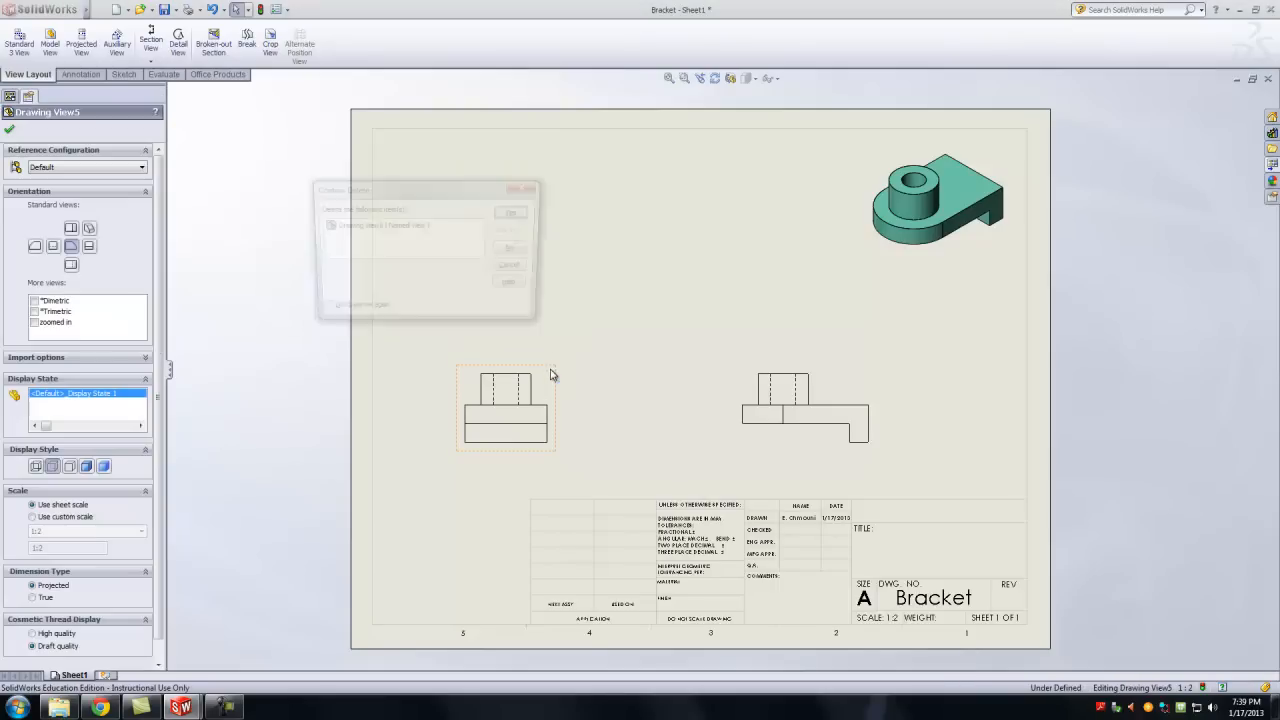
pyautogui.click(516, 213)
pyautogui.click(734, 371)
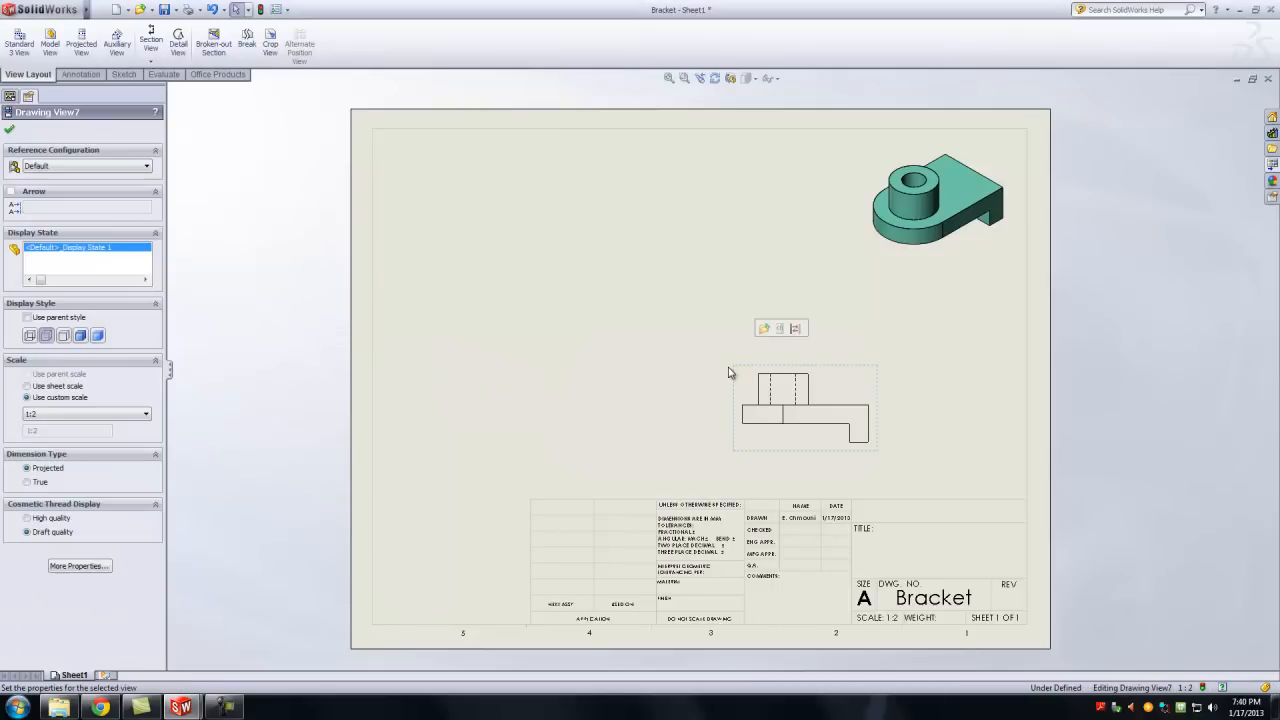
pyautogui.press('Delete')
pyautogui.click(528, 215)
pyautogui.click(933, 272)
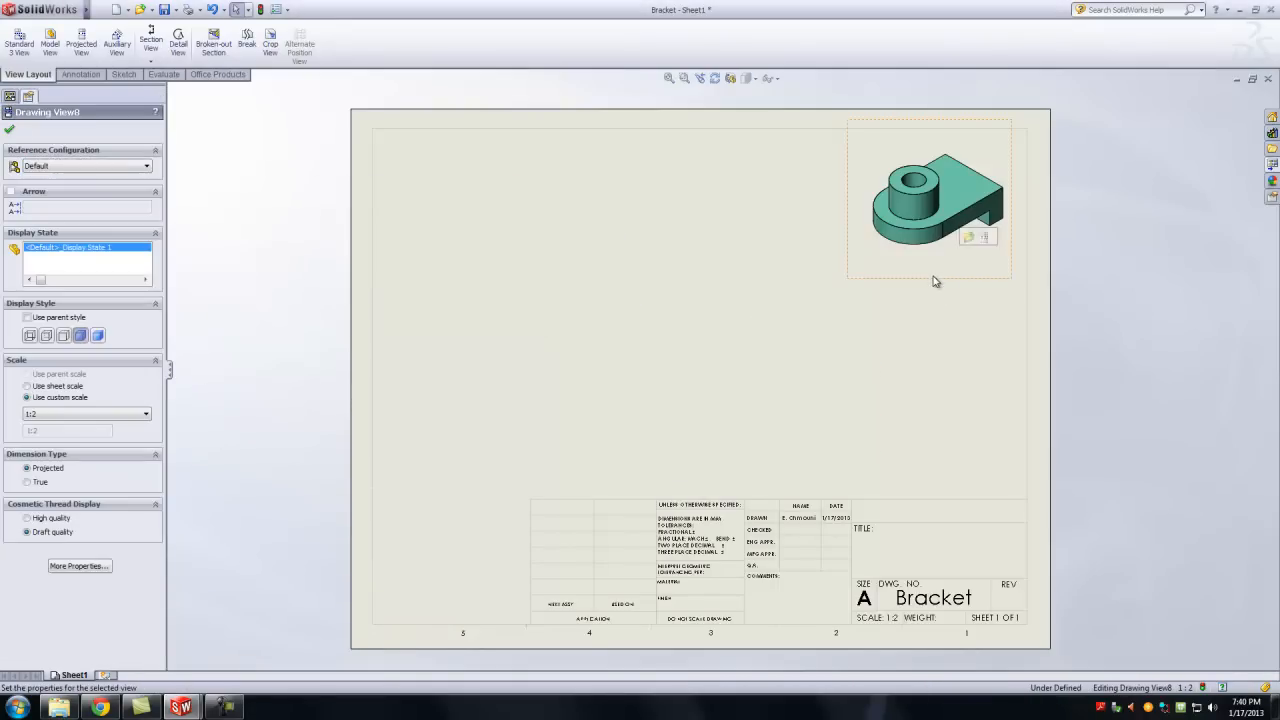
pyautogui.press('Delete')
pyautogui.click(516, 213)
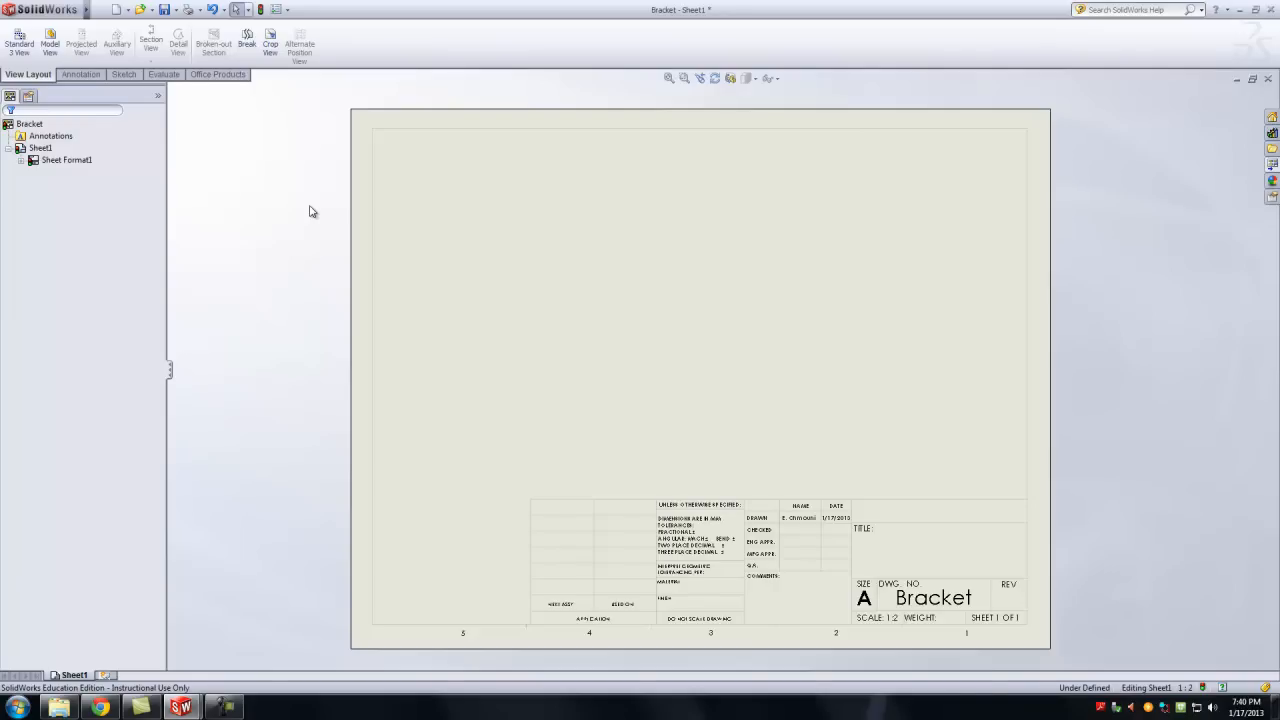
# Insert a Standard 3 View of the Bracket and project an isometric view from its front view above the side view.
pyautogui.click(20, 47)
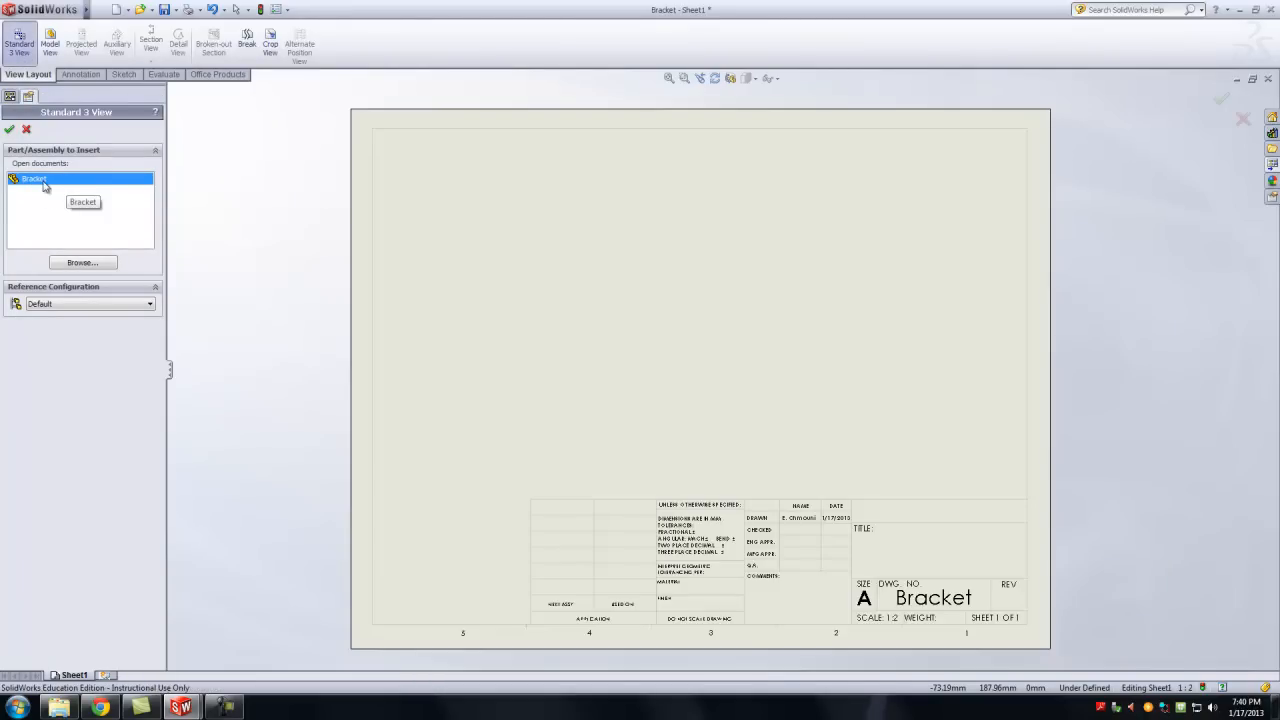
pyautogui.click(9, 129)
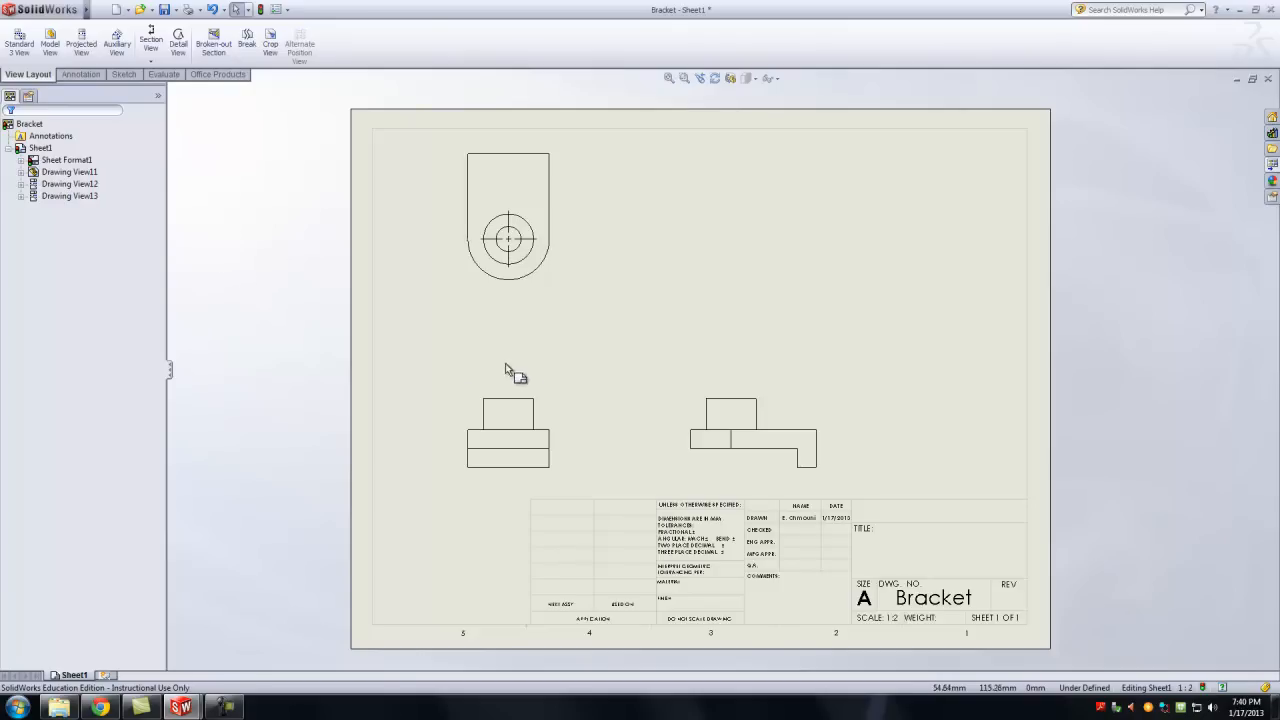
pyautogui.click(556, 398)
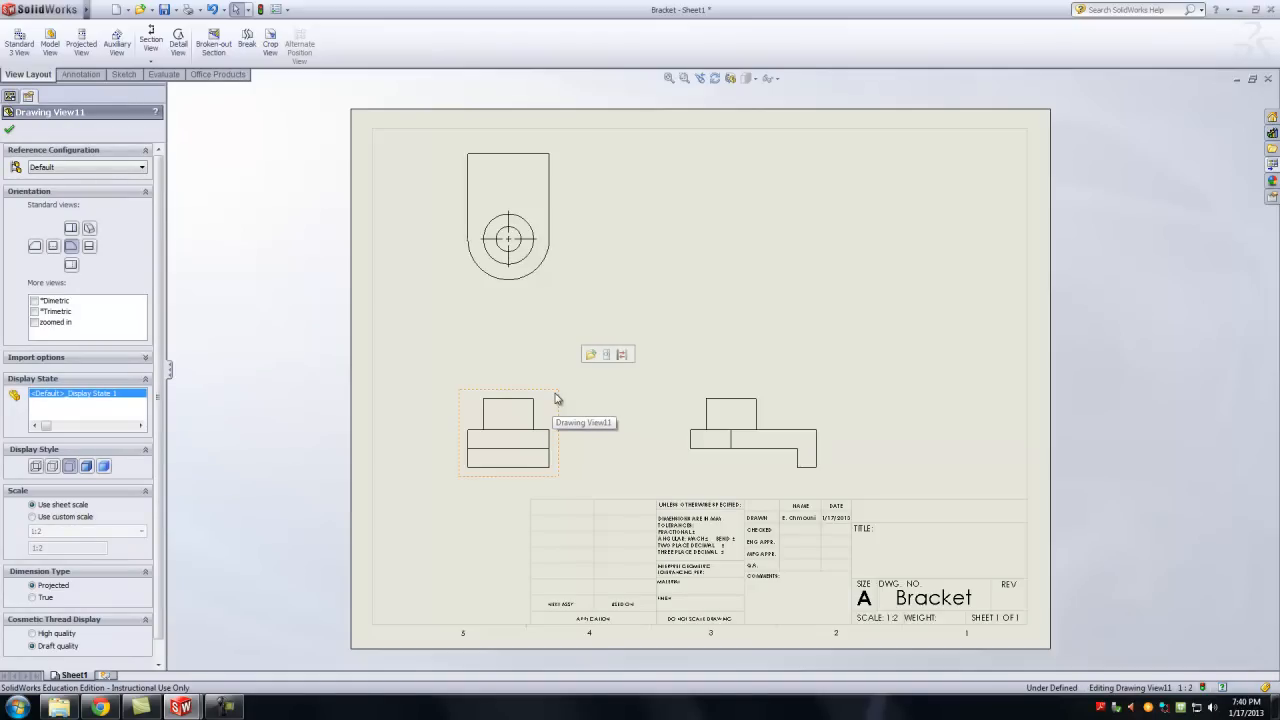
pyautogui.click(82, 46)
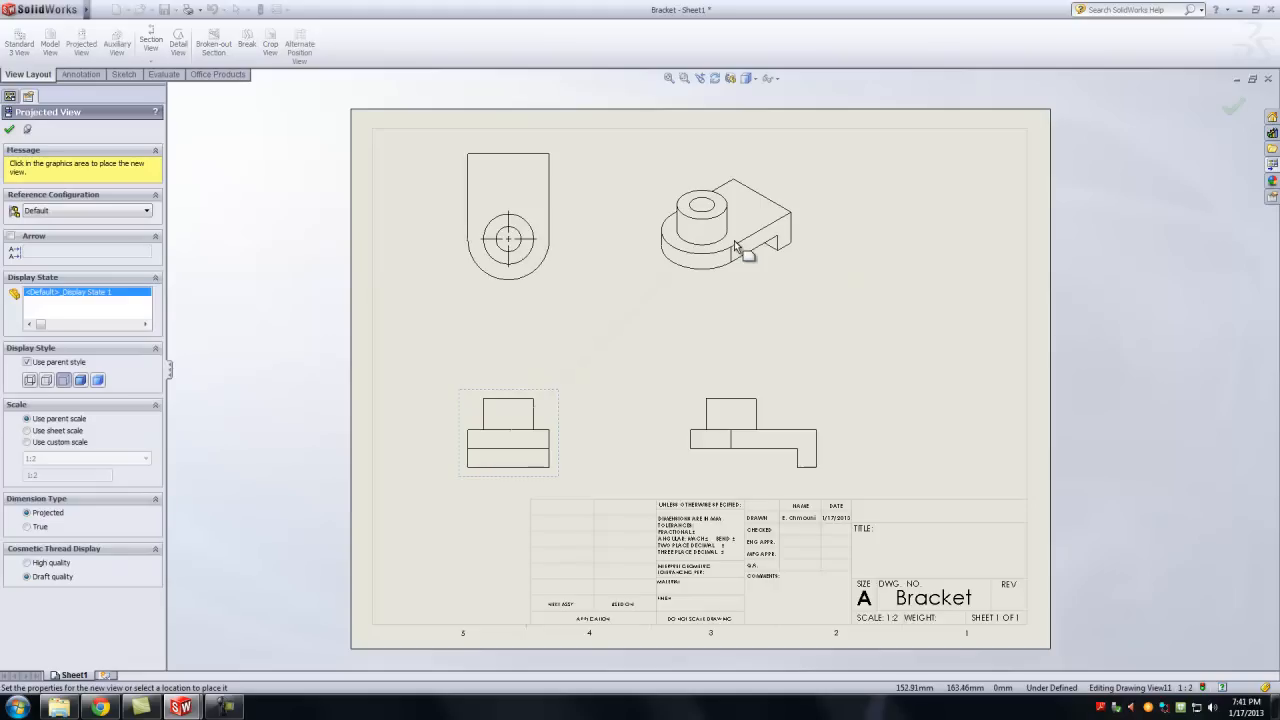
pyautogui.click(740, 250)
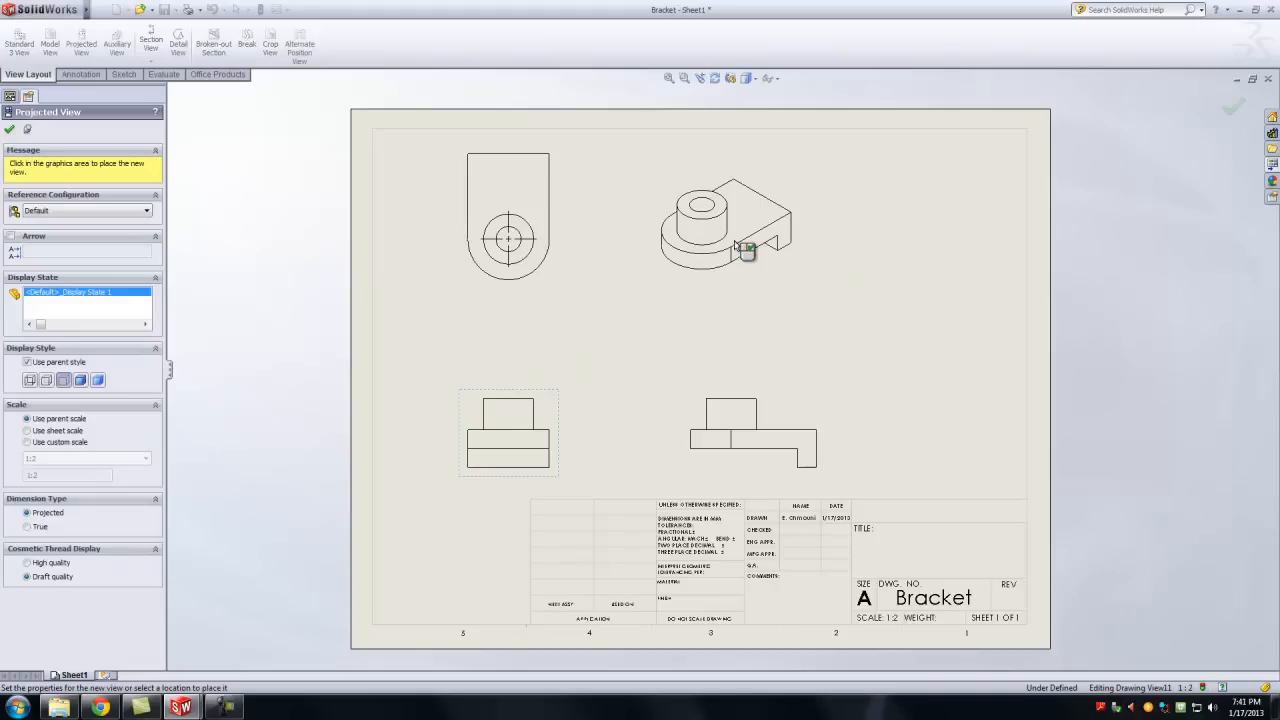
pyautogui.click(9, 130)
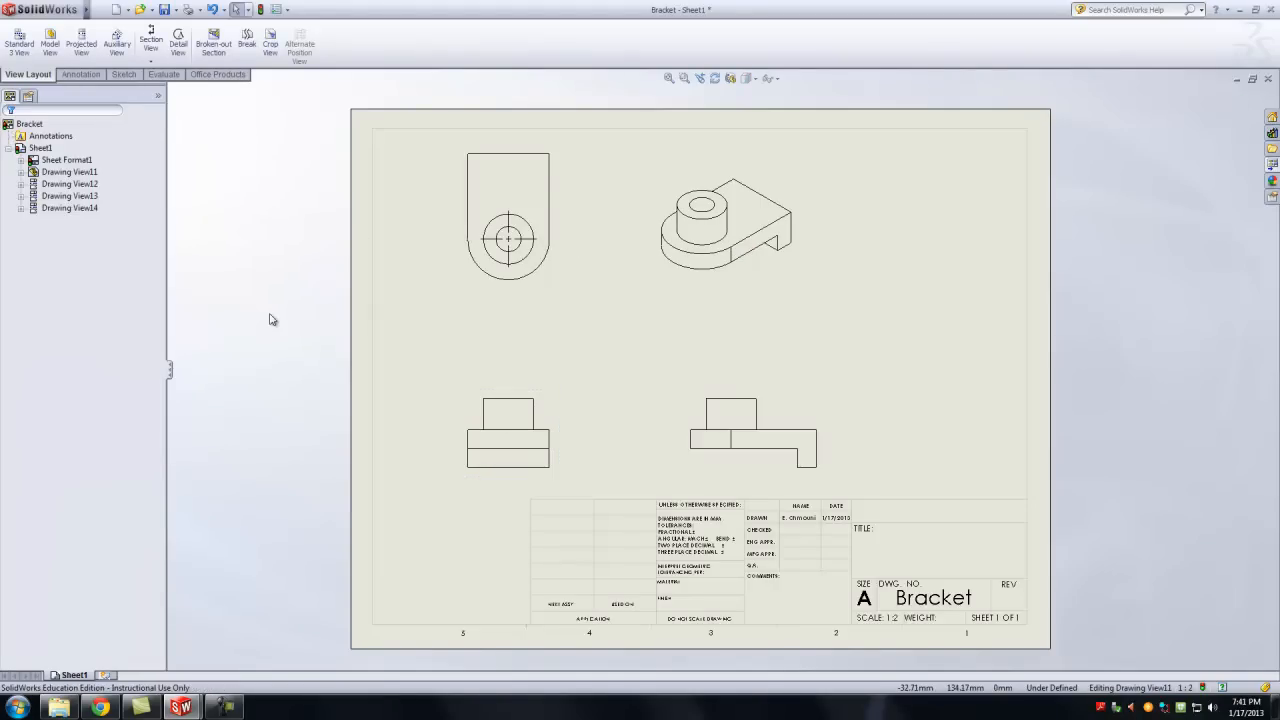
# Set the front view's display style to Hidden Lines Visible.
pyautogui.click(556, 410)
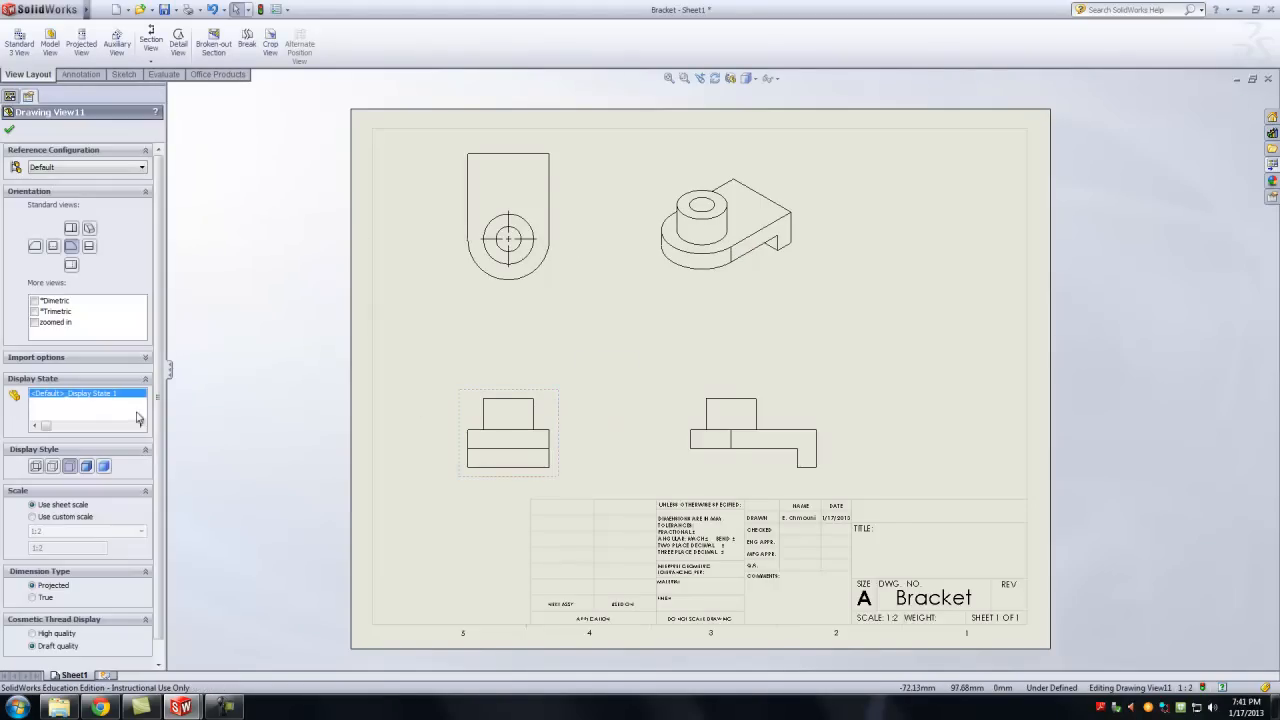
pyautogui.click(53, 466)
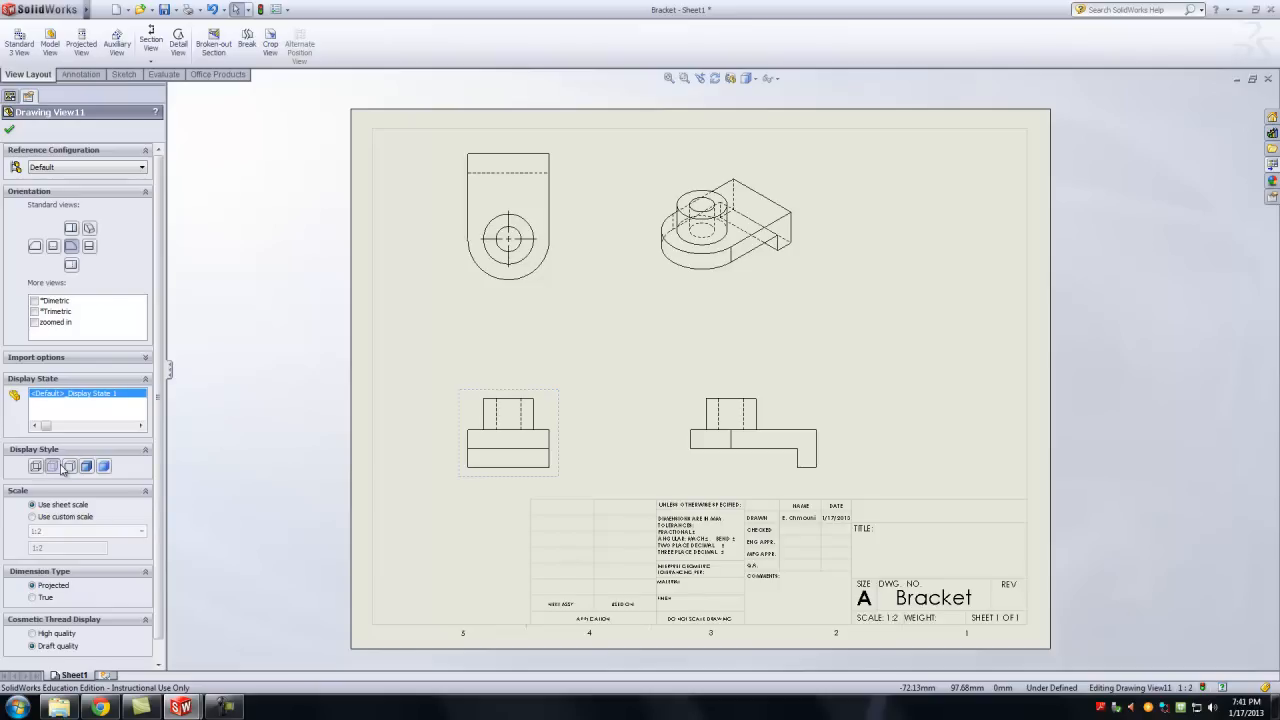
pyautogui.click(9, 130)
# Set the isometric view's display style to Shaded With Edges and move the view to the sheet's upper-right corner.
pyautogui.click(775, 306)
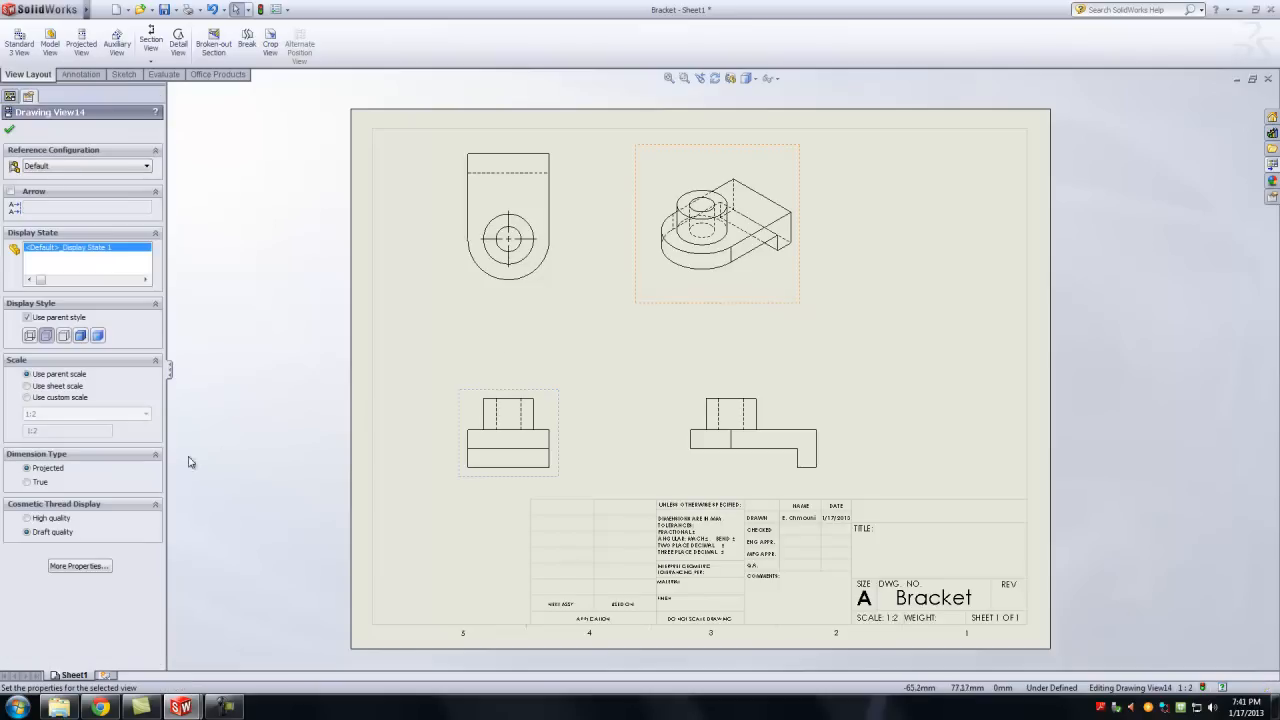
pyautogui.click(84, 335)
pyautogui.click(9, 130)
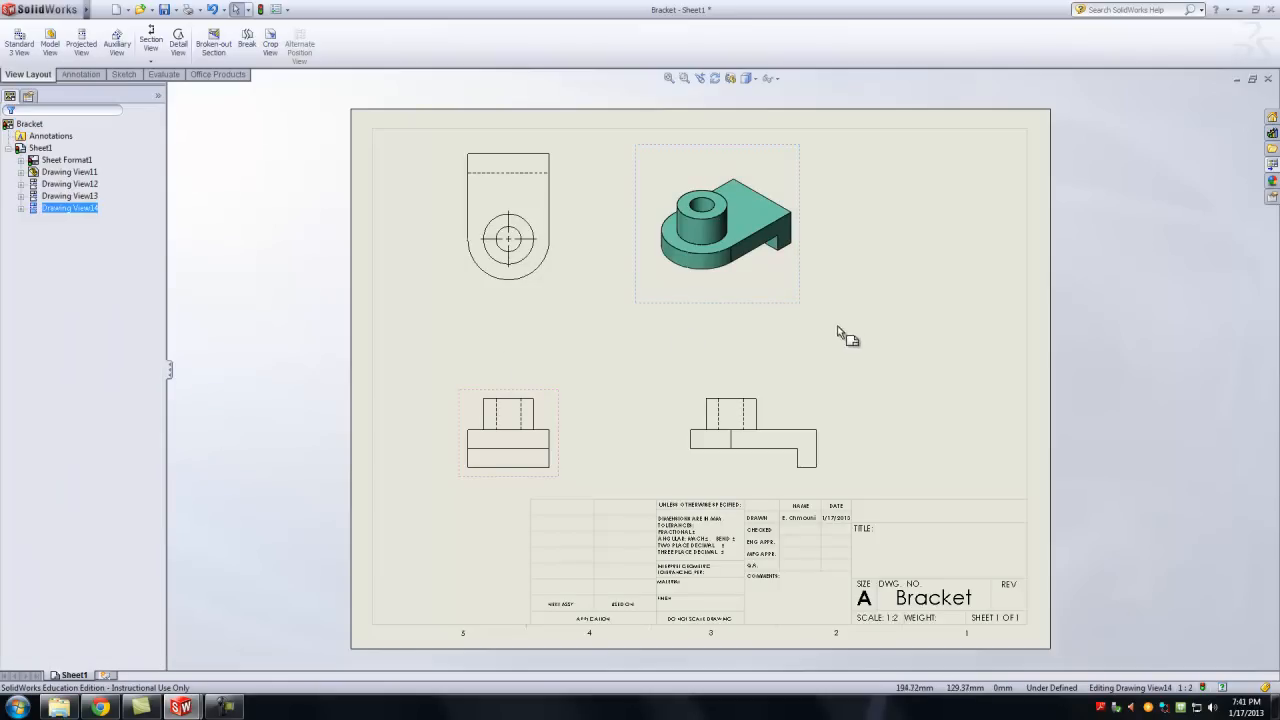
pyautogui.moveTo(770, 315); pyautogui.dragTo(962, 302)
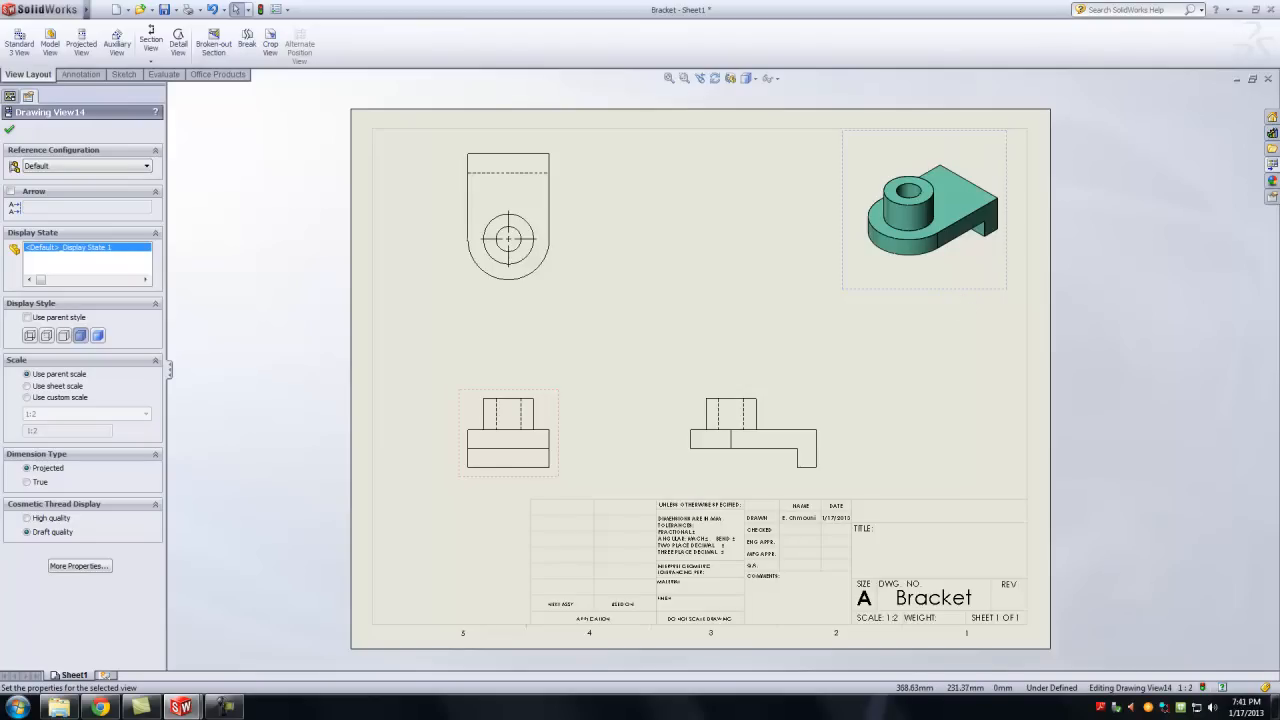
# Close the Bracket drawing without saving and minimize the Bracket part window.
pyautogui.click(1267, 82)
pyautogui.click(1267, 80)
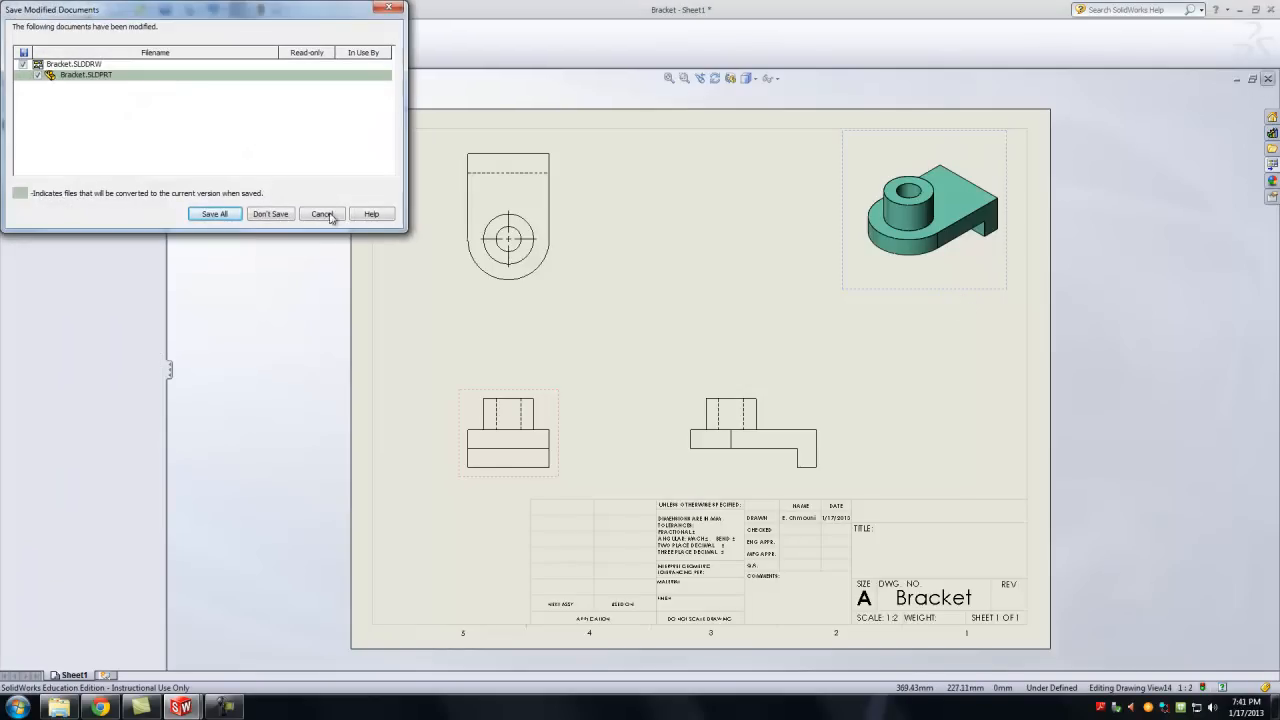
pyautogui.click(278, 216)
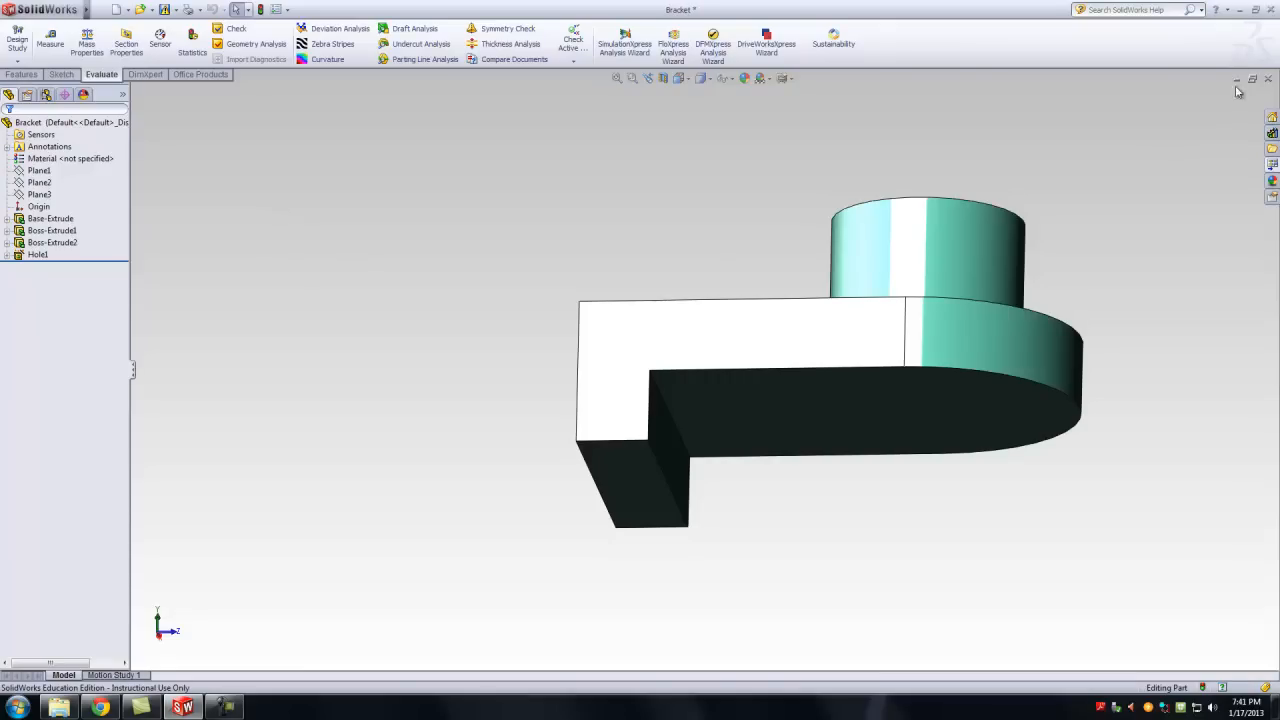
pyautogui.click(1237, 80)
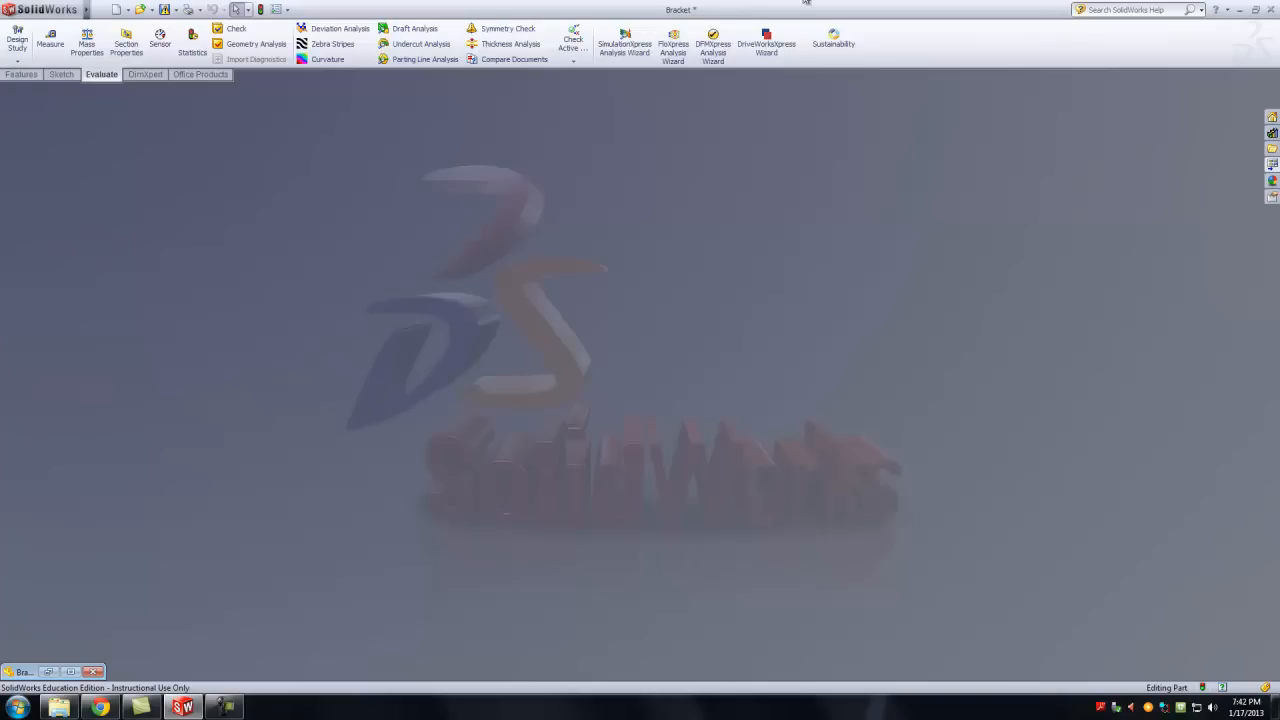
# Create a new drawing document with the standard A (ANSI) Landscape sheet format.
pyautogui.click(100, 10)
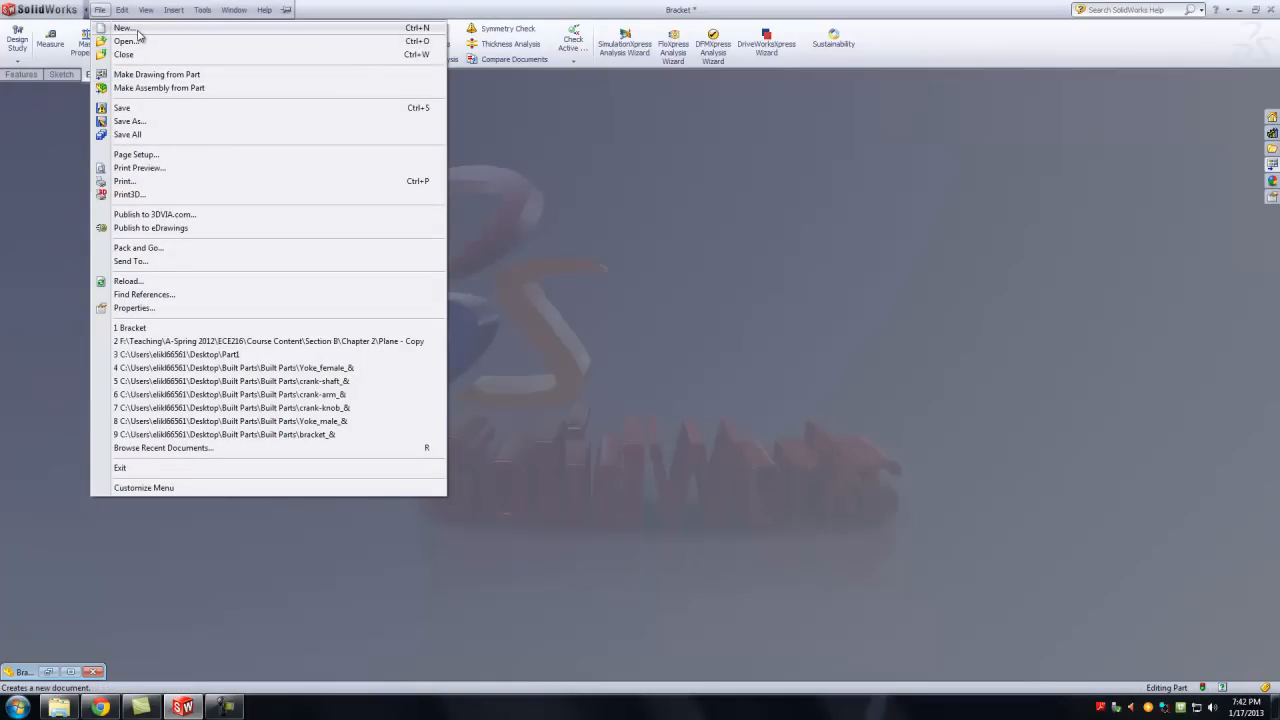
pyautogui.click(138, 33)
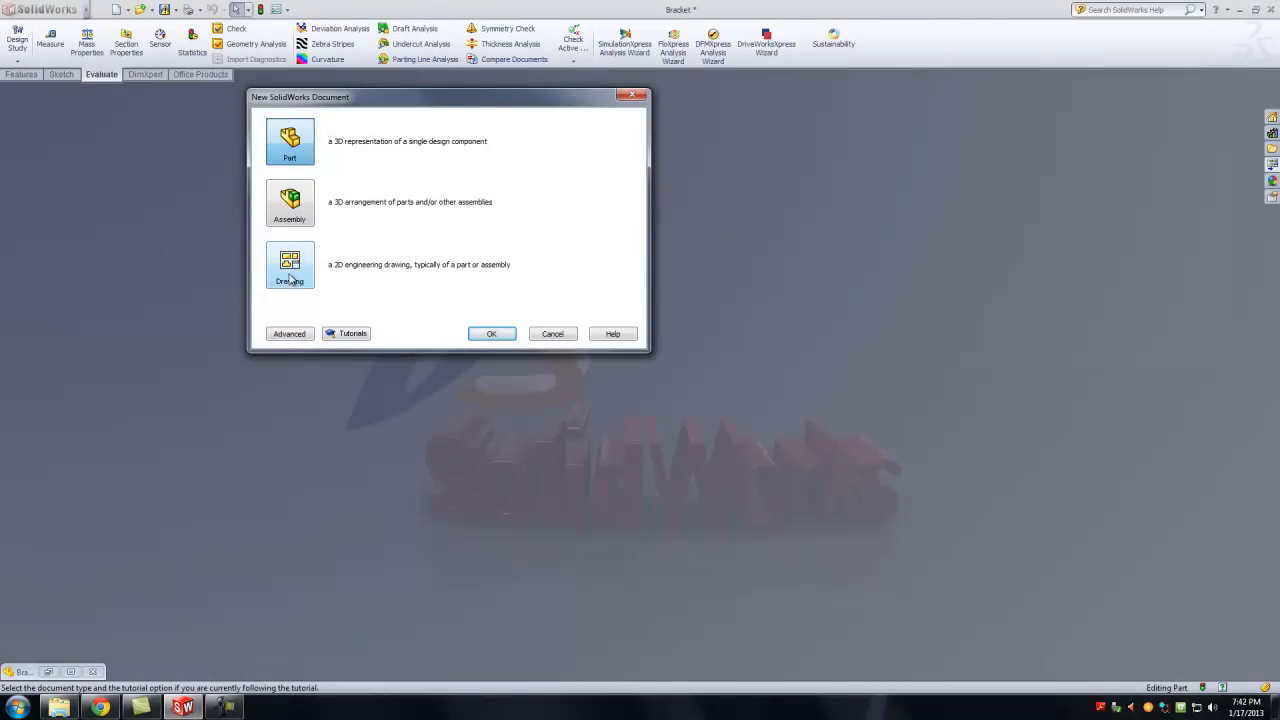
pyautogui.click(289, 279)
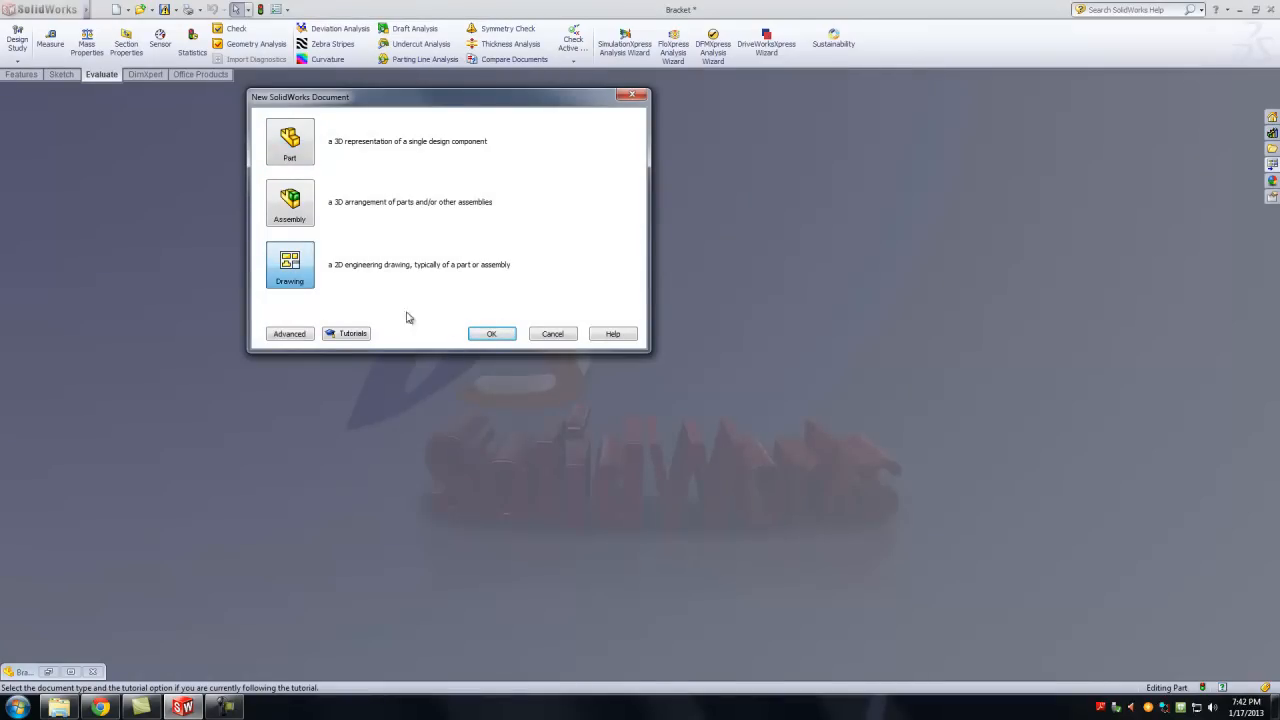
pyautogui.click(491, 335)
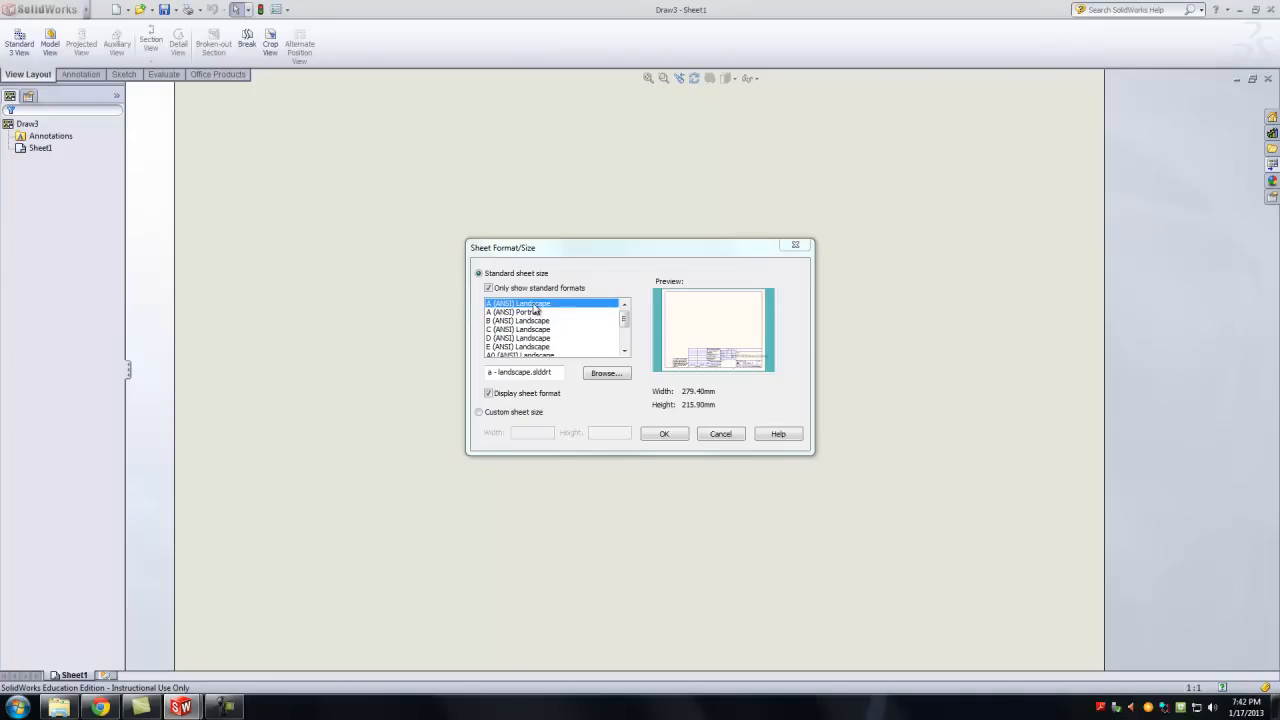
pyautogui.click(667, 436)
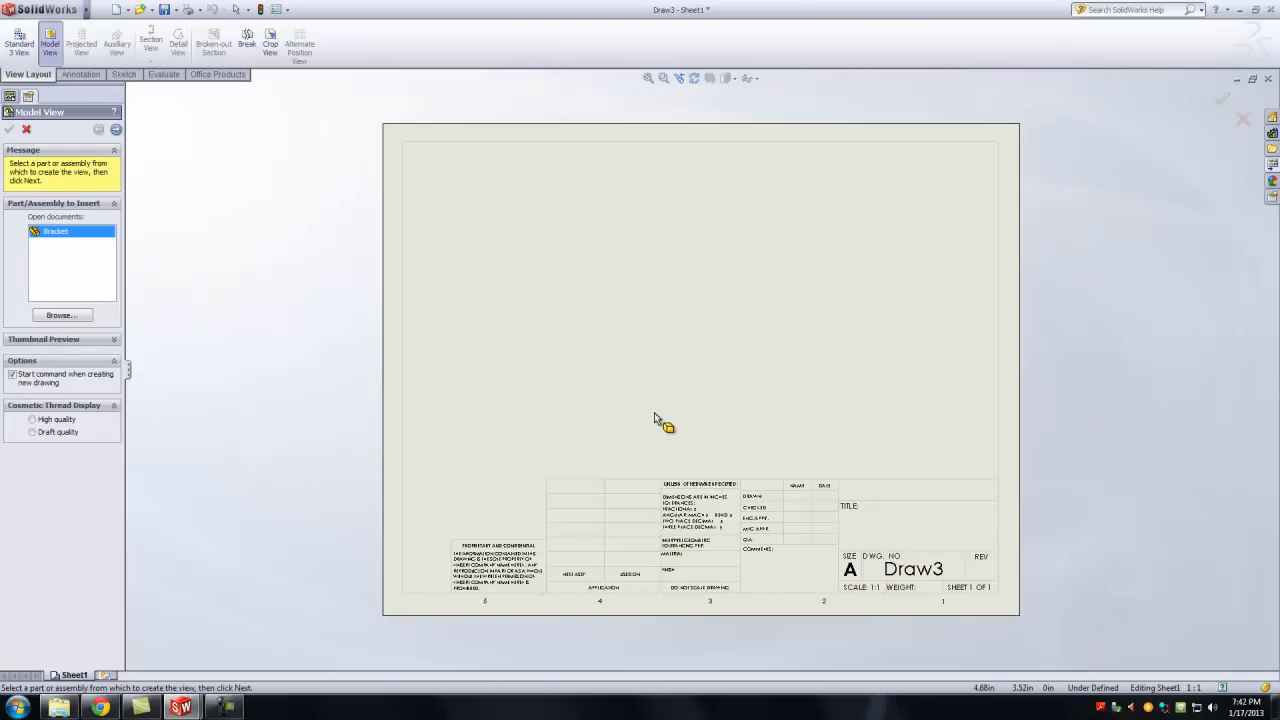
# Cancel the model view insertion and set Sheet1's type of projection to third angle.
pyautogui.click(27, 130)
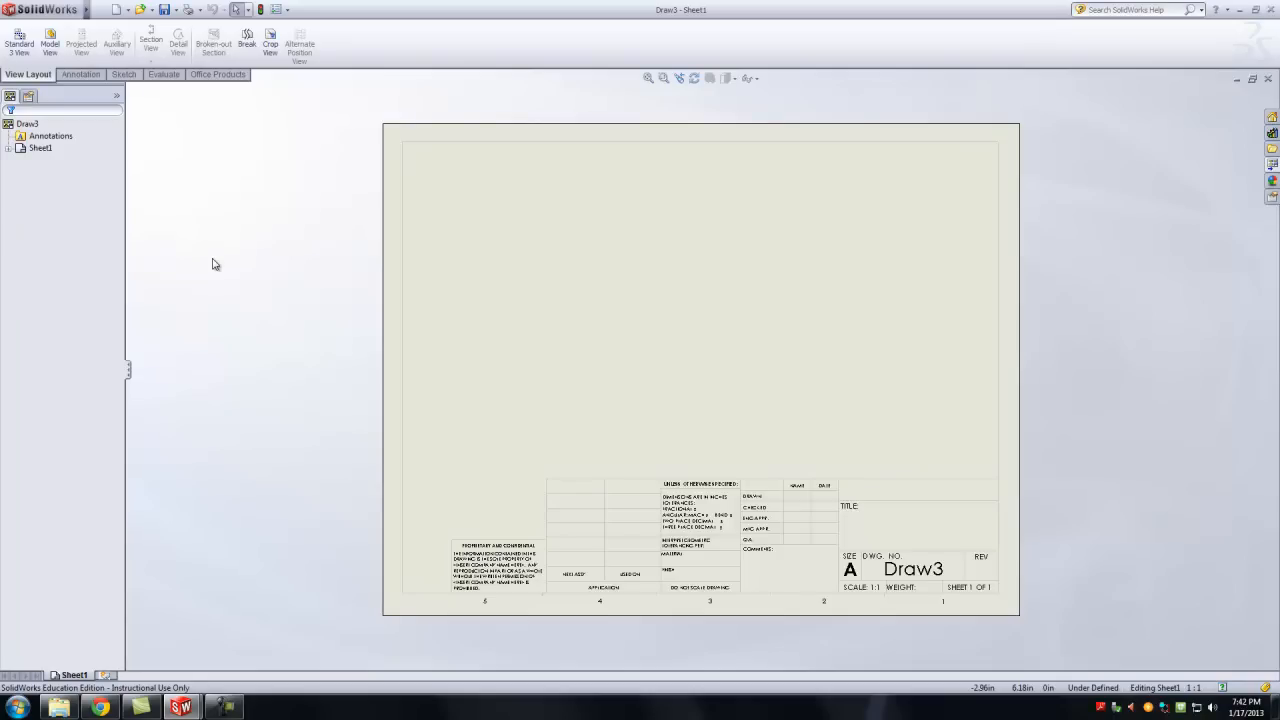
pyautogui.rightClick(45, 150)
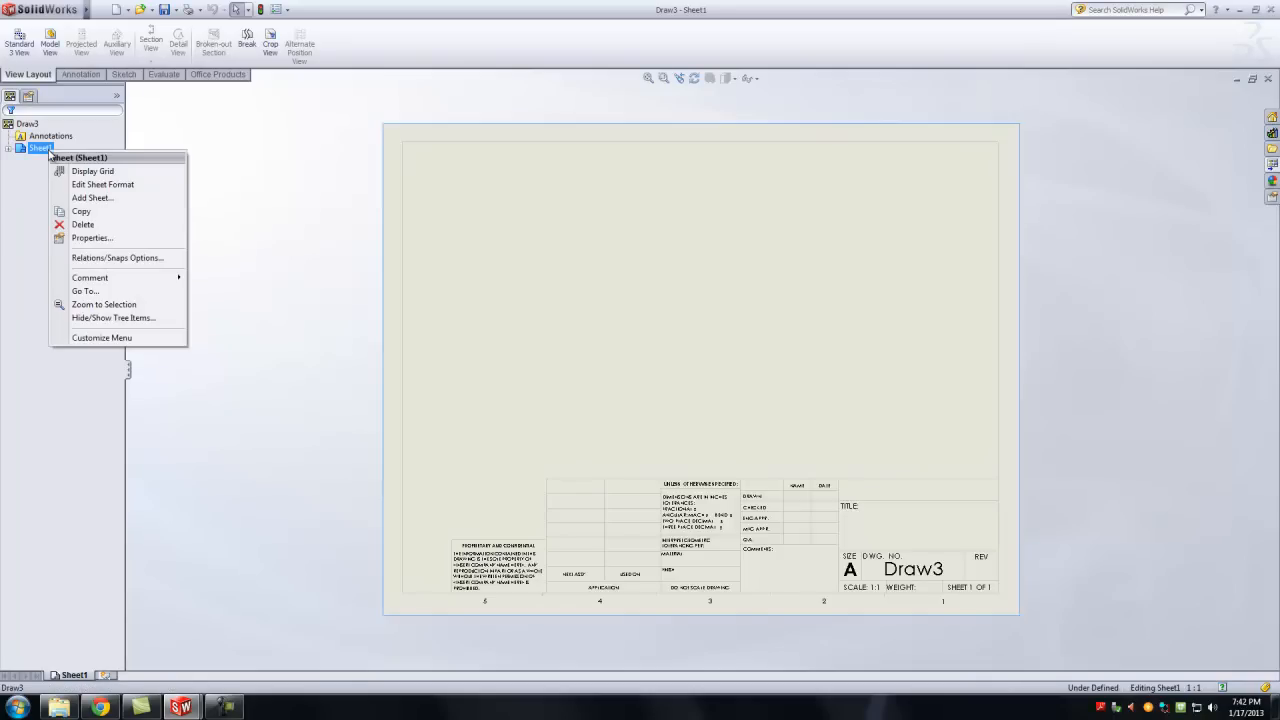
pyautogui.click(104, 240)
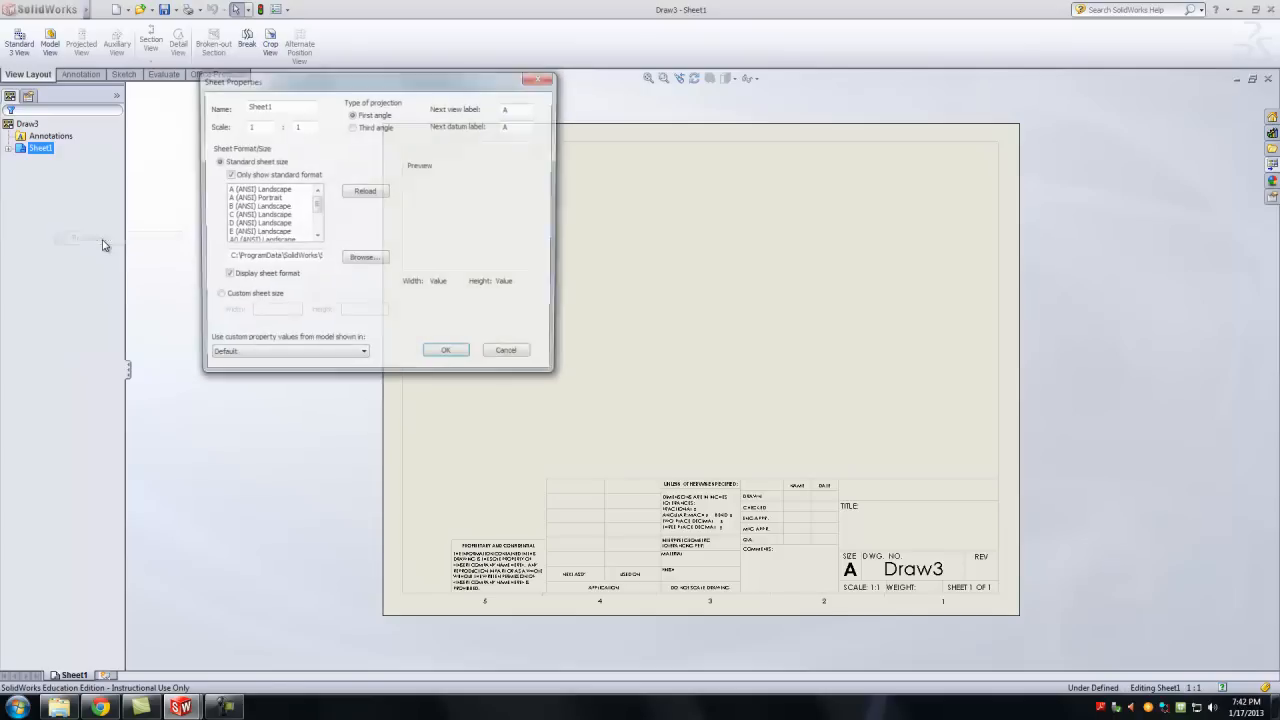
pyautogui.click(353, 128)
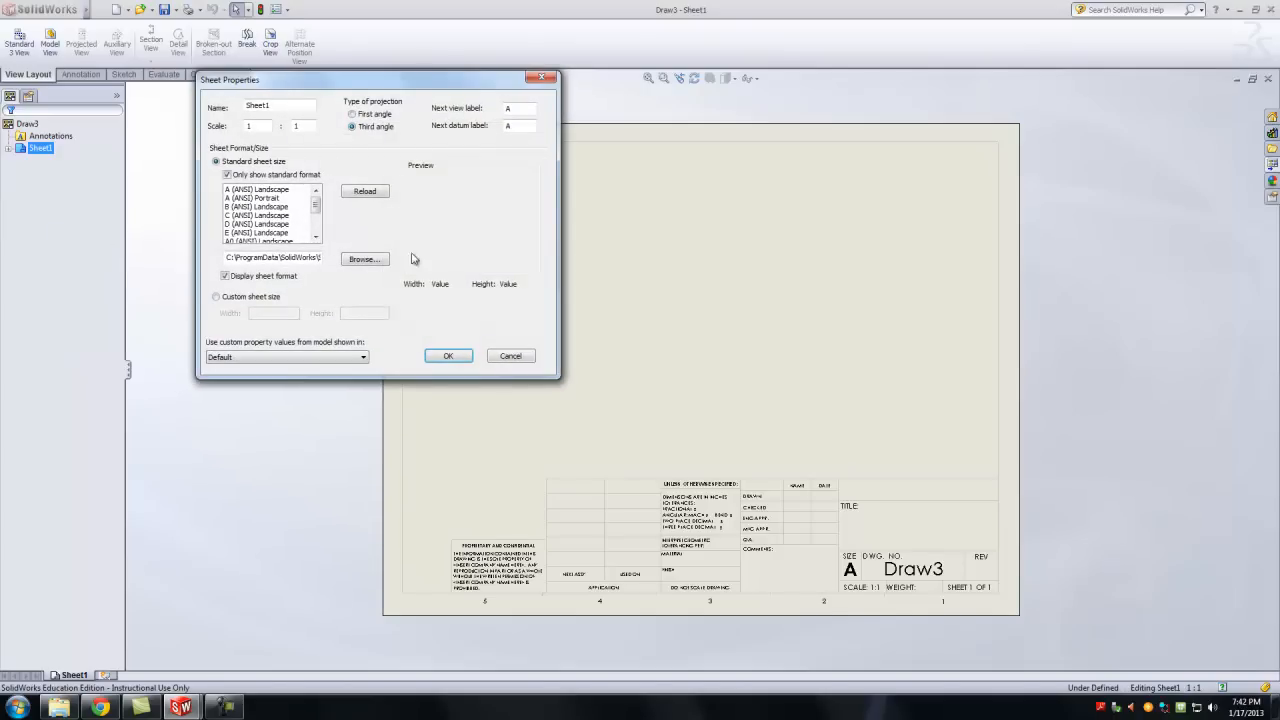
pyautogui.click(451, 357)
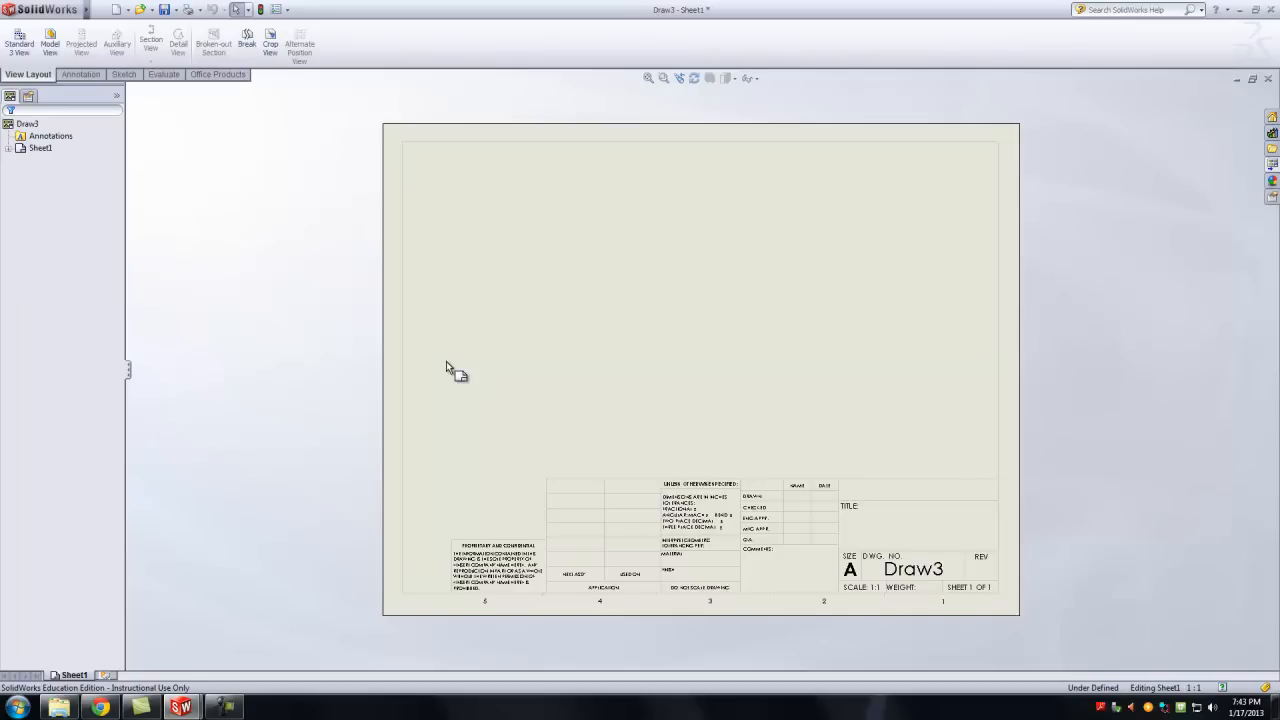
# Open Sheet1's sheet format for editing and widen the title block's Name column by moving the vertical line beside the Drawn label.
pyautogui.rightClick(690, 317)
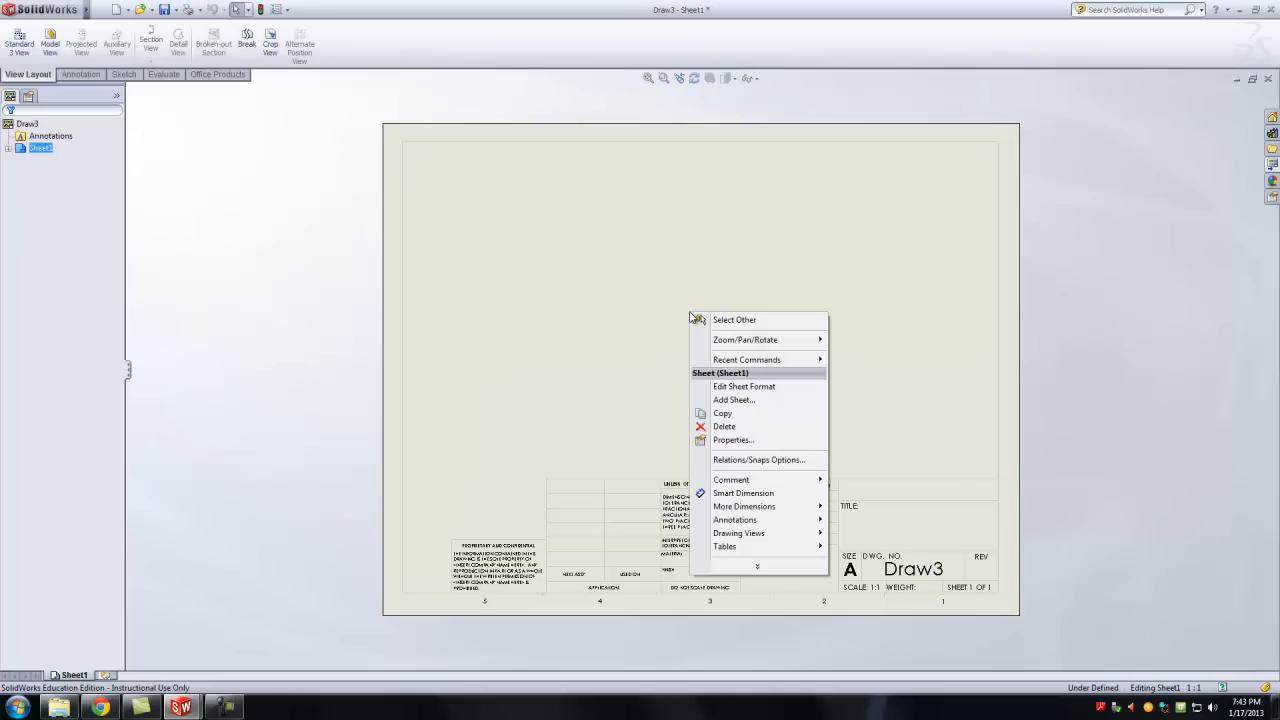
pyautogui.click(742, 390)
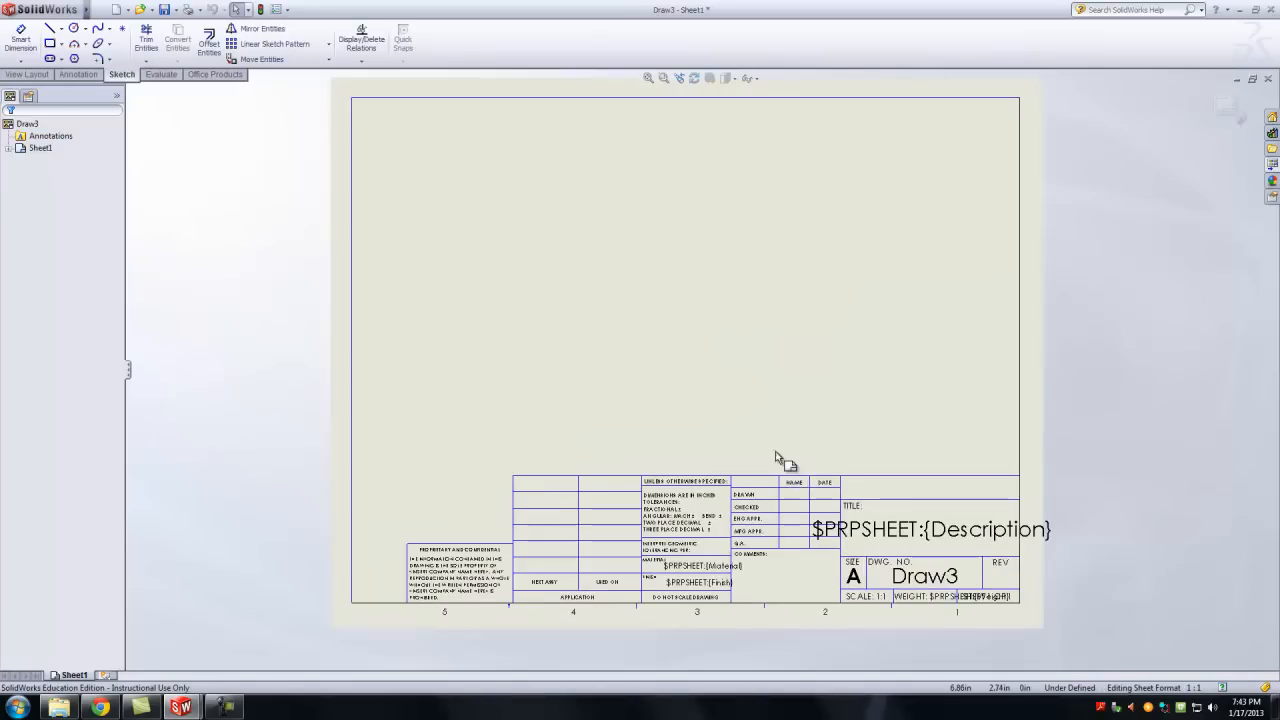
pyautogui.scroll(-3, 777, 456)
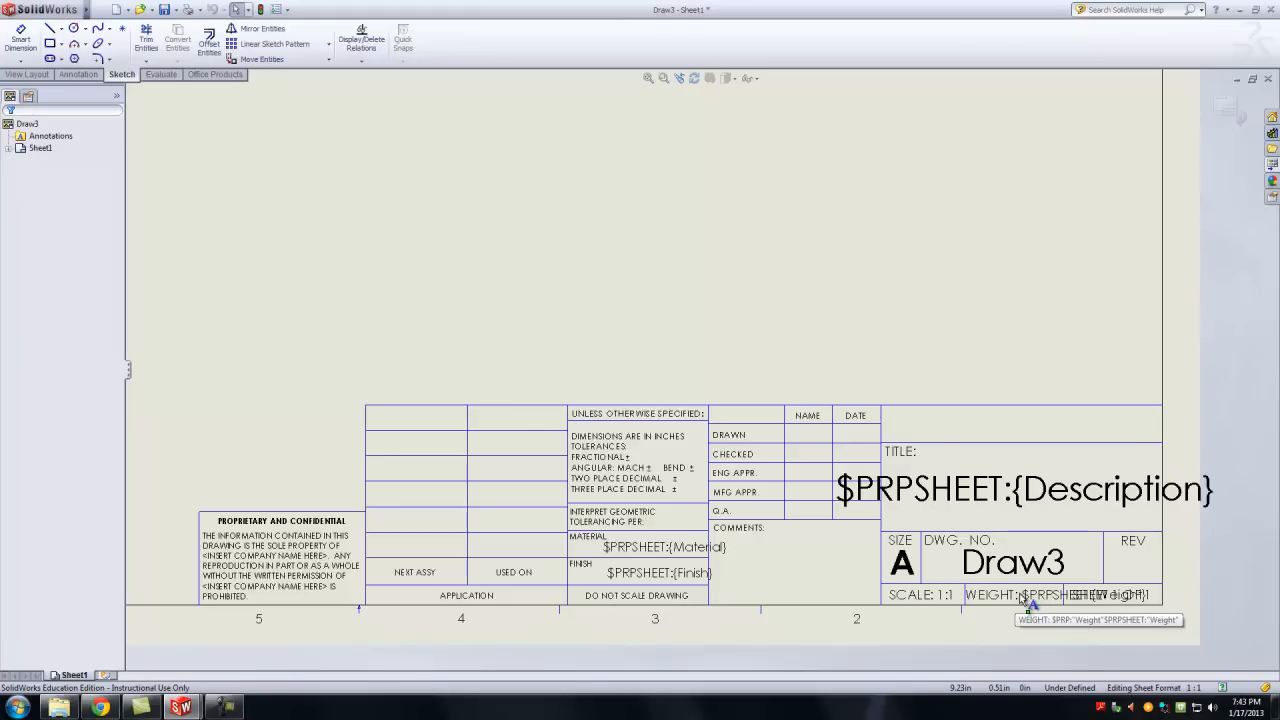
pyautogui.scroll(-3, 788, 431)
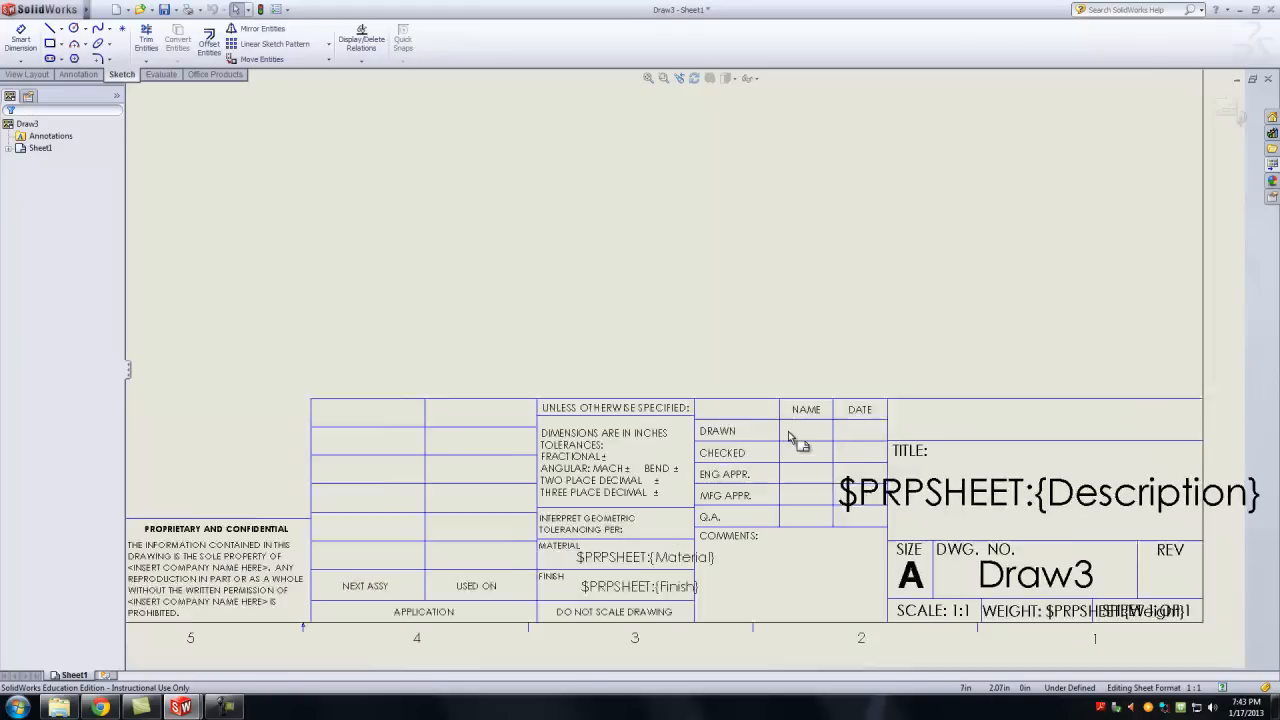
pyautogui.click(761, 428)
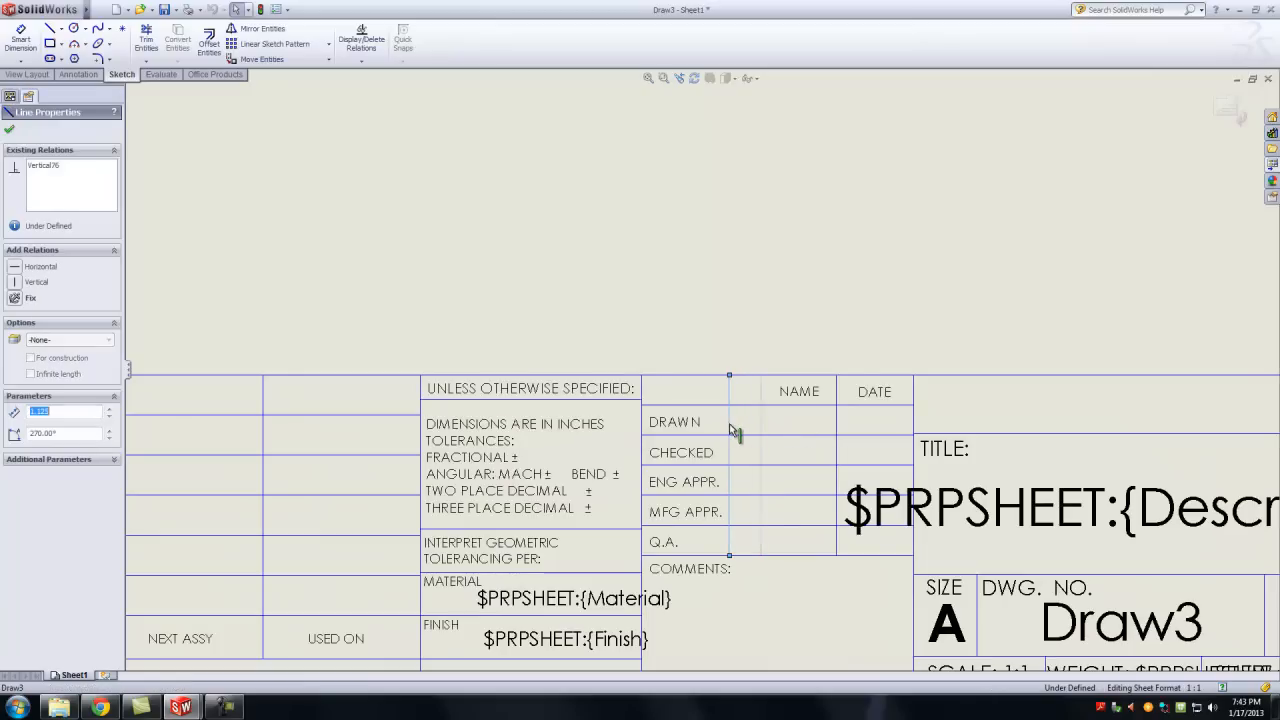
pyautogui.scroll(3, 735, 430)
pyautogui.scroll(-1, 315, 468)
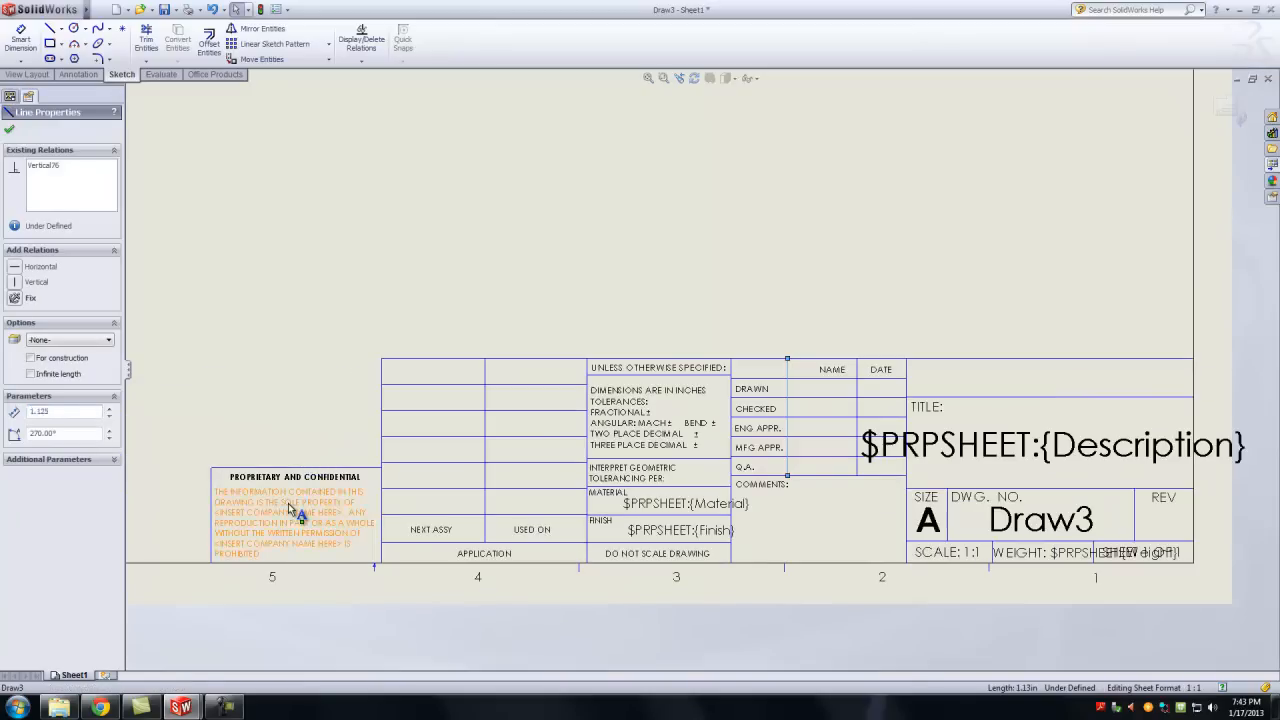
# Delete the Proprietary and Confidential heading, its text, and the box's upper and left border lines.
pyautogui.click(300, 512)
pyautogui.press('Delete')
pyautogui.click(308, 477)
pyautogui.press('Delete')
pyautogui.click(300, 468)
pyautogui.press('Delete')
pyautogui.click(211, 506)
pyautogui.press('Delete')
# Sketch a horizontal line from the title block's upper-left corner to the sheet's left border.
pyautogui.scroll(3, 460, 495)
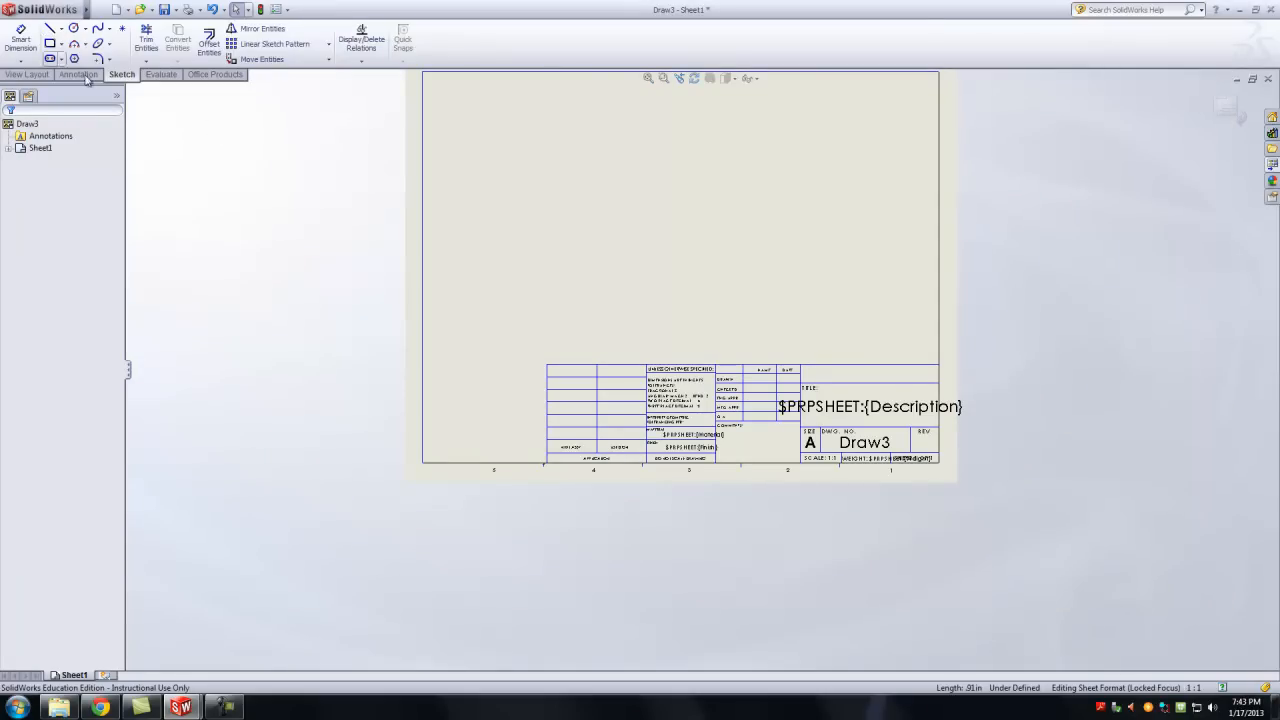
pyautogui.scroll(-2, 471, 357)
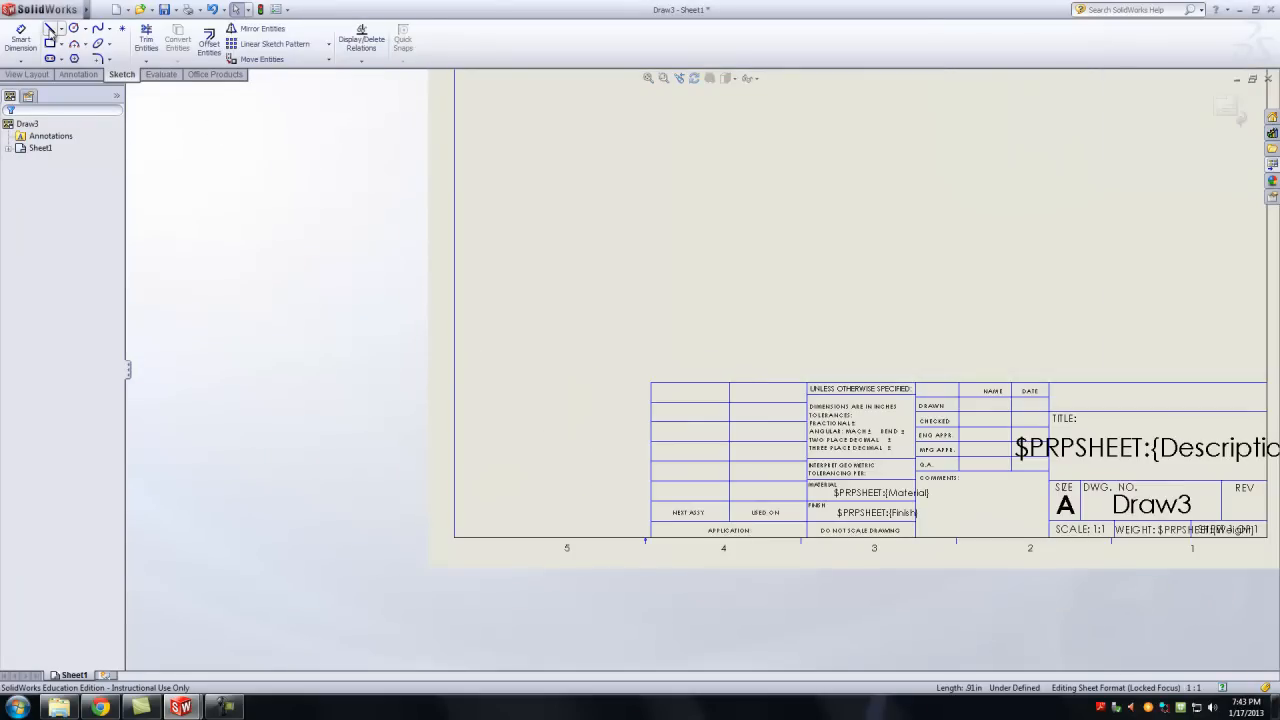
pyautogui.click(49, 29)
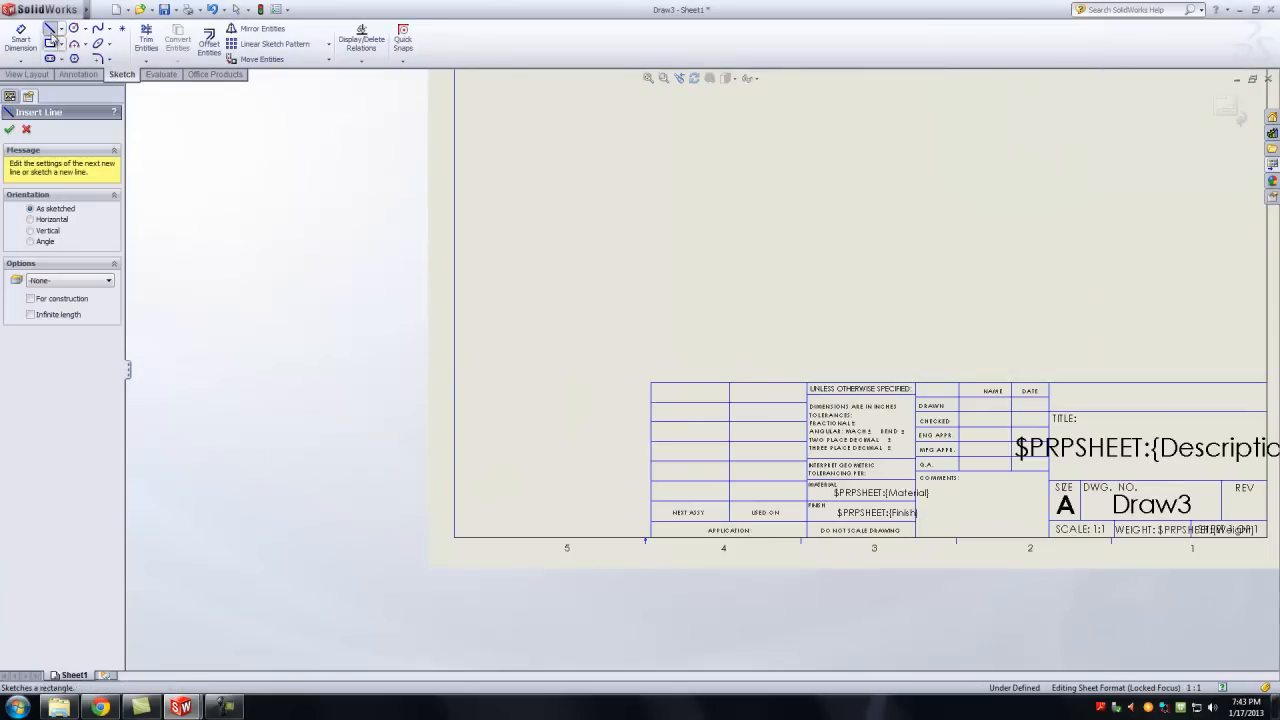
pyautogui.click(650, 382)
pyautogui.click(454, 382)
pyautogui.press('Escape')
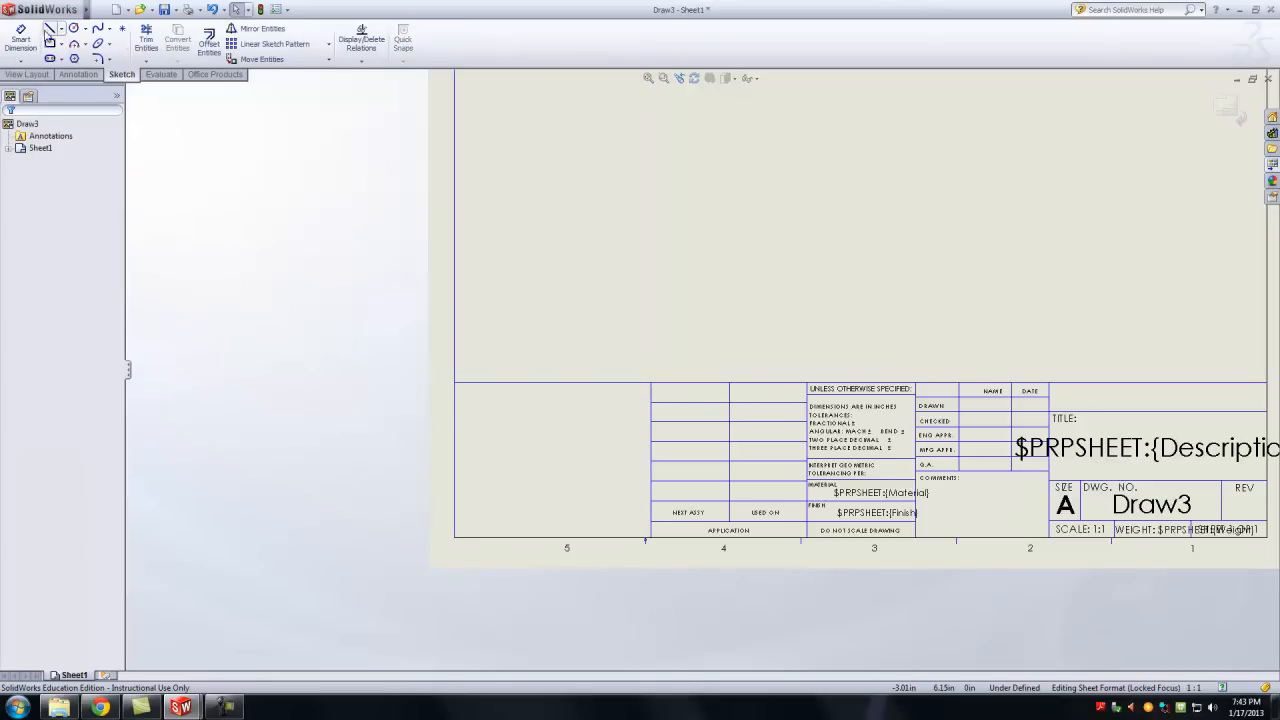
# Sketch a vertical line from the new horizontal line's midpoint down to the sheet's lower border.
pyautogui.click(49, 29)
pyautogui.click(552, 383)
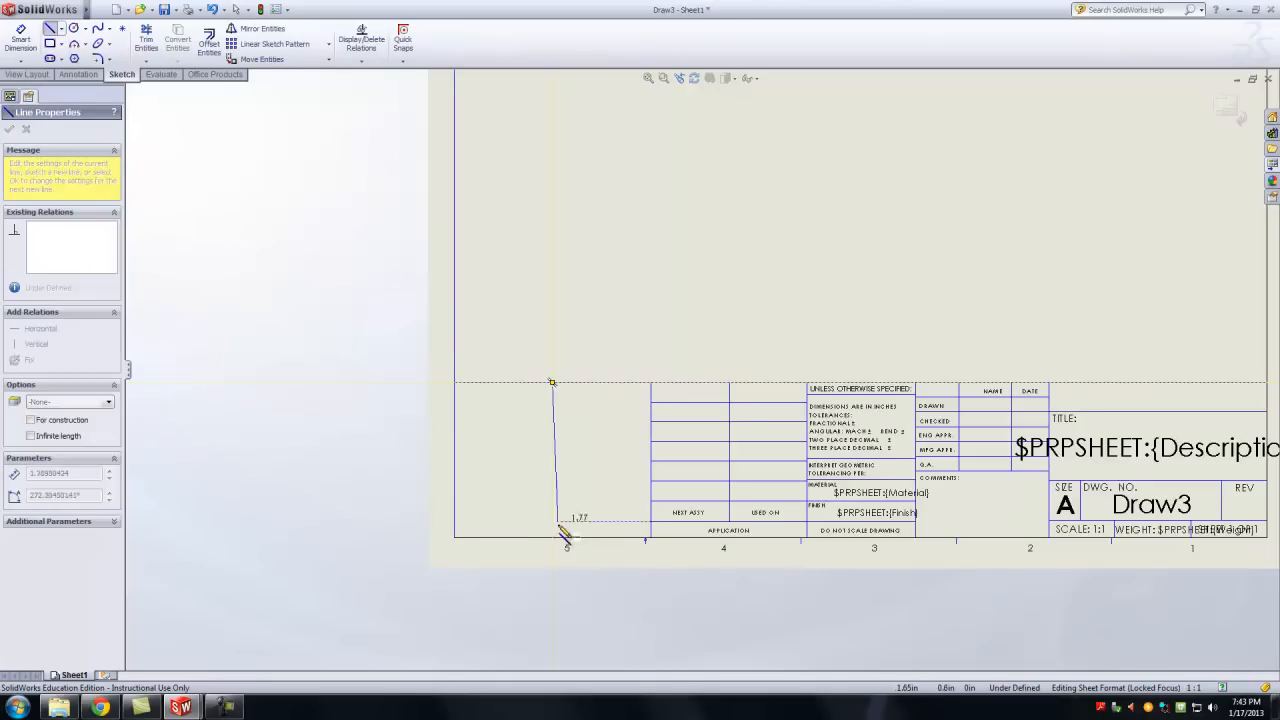
pyautogui.click(552, 537)
pyautogui.press('Escape')
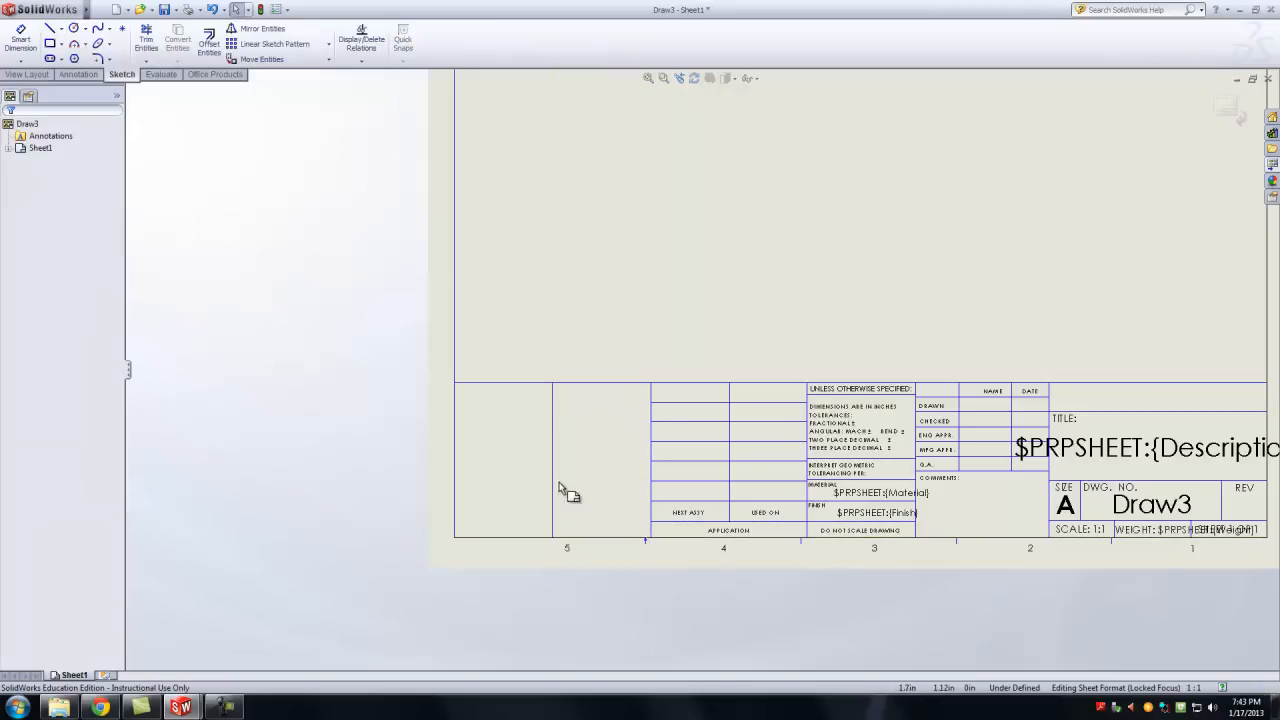
# Extend the title block's two uppermost inner row lines to the sheet's left border.
pyautogui.click(663, 404)
pyautogui.moveTo(652, 402); pyautogui.dragTo(456, 403)
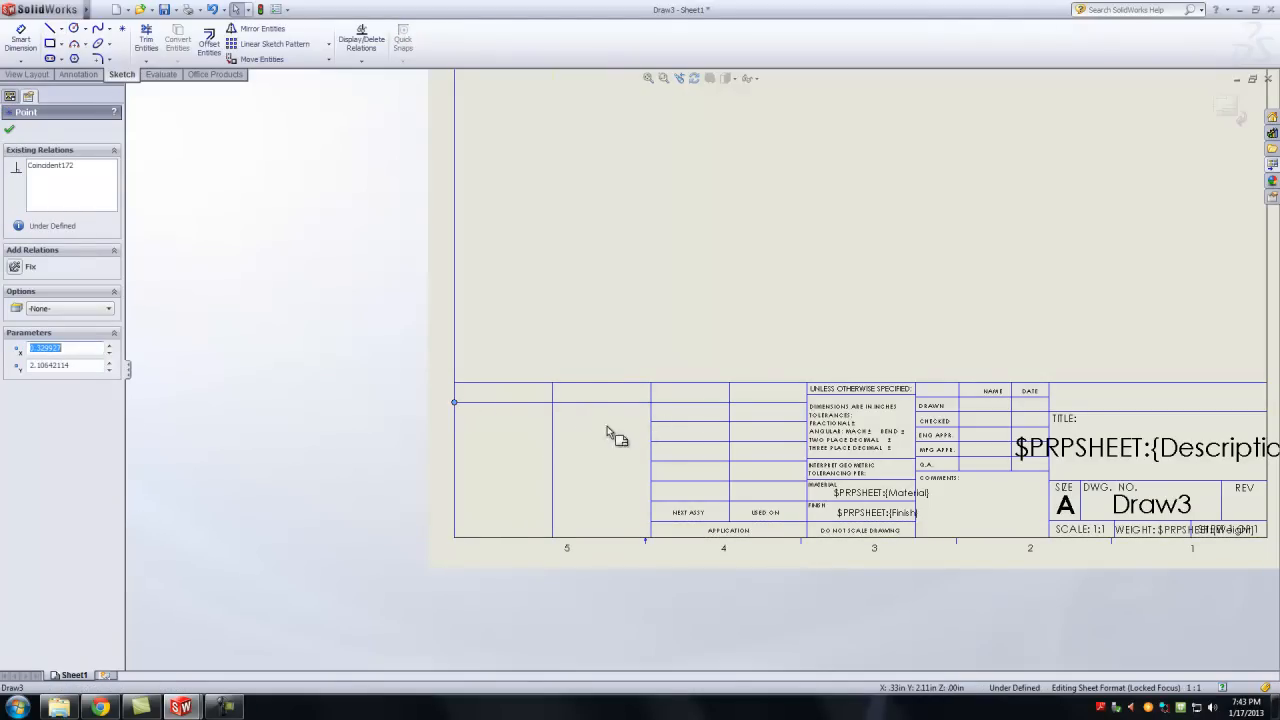
pyautogui.click(655, 422)
pyautogui.moveTo(651, 423); pyautogui.dragTo(455, 423)
# Exit sheet format editing and return to the drawing sheet.
pyautogui.scroll(3, 560, 425)
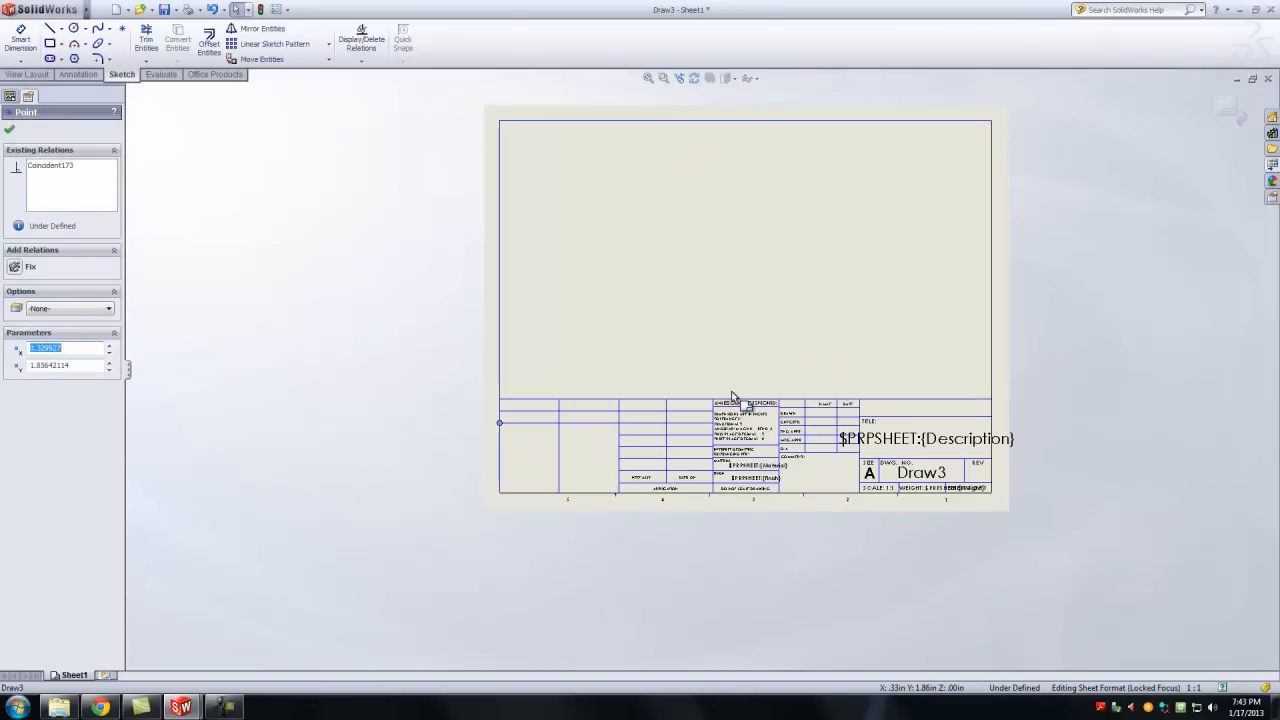
pyautogui.scroll(-2, 740, 452)
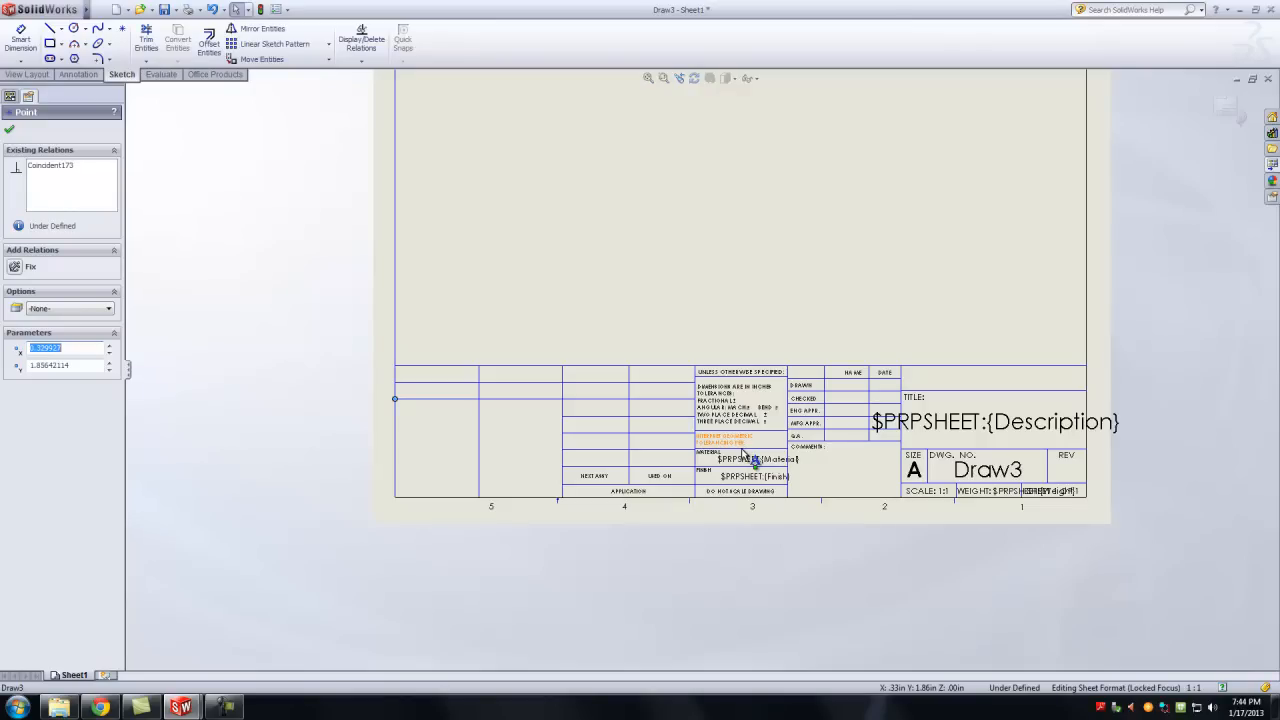
pyautogui.scroll(1, 1224, 124)
pyautogui.click(1232, 113)
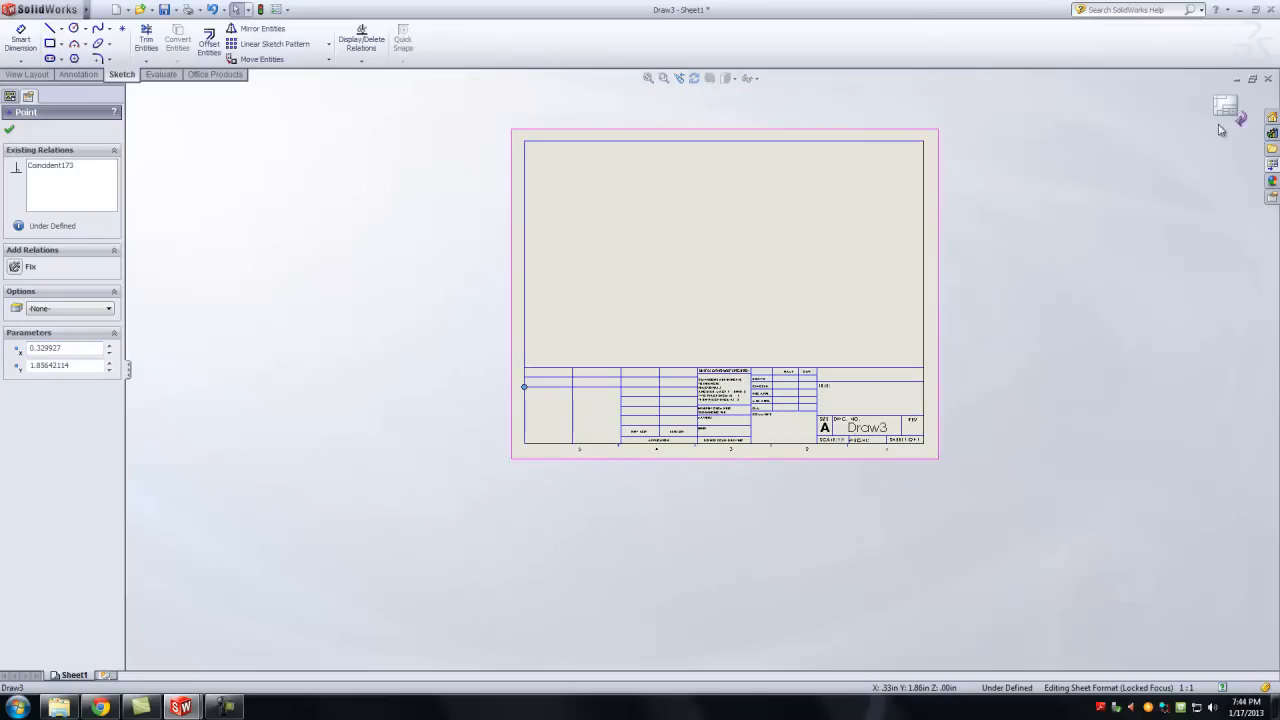
pyautogui.click(10, 129)
pyautogui.scroll(-2, 707, 285)
pyautogui.scroll(-2, 794, 357)
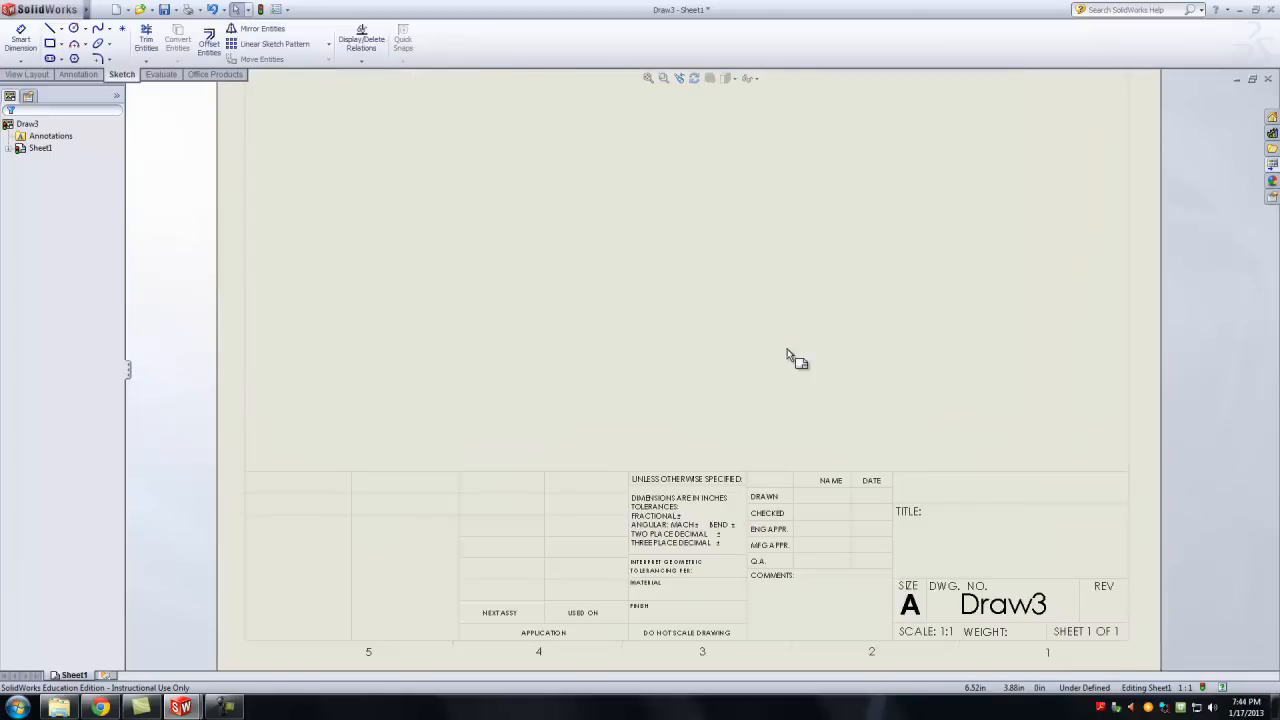
pyautogui.scroll(2, 815, 375)
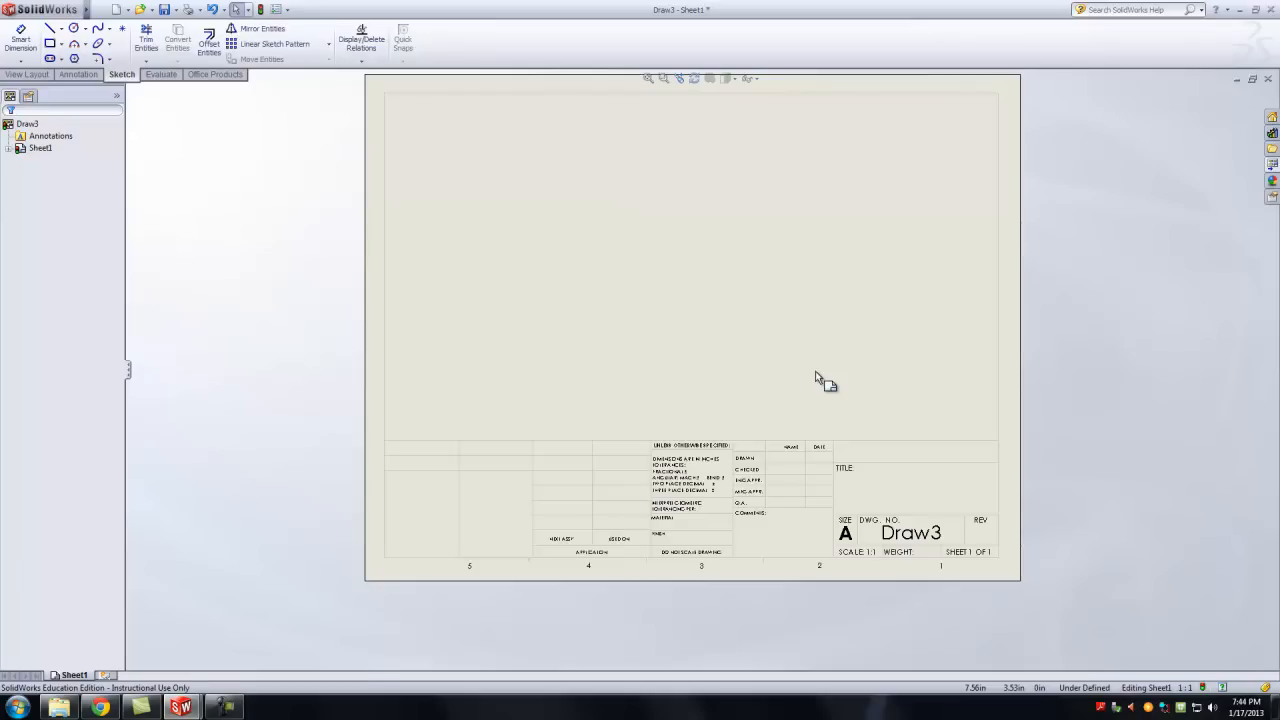
# Reopen the sheet format for editing and select the empty note in the Drawn row's Name cell.
pyautogui.rightClick(757, 378)
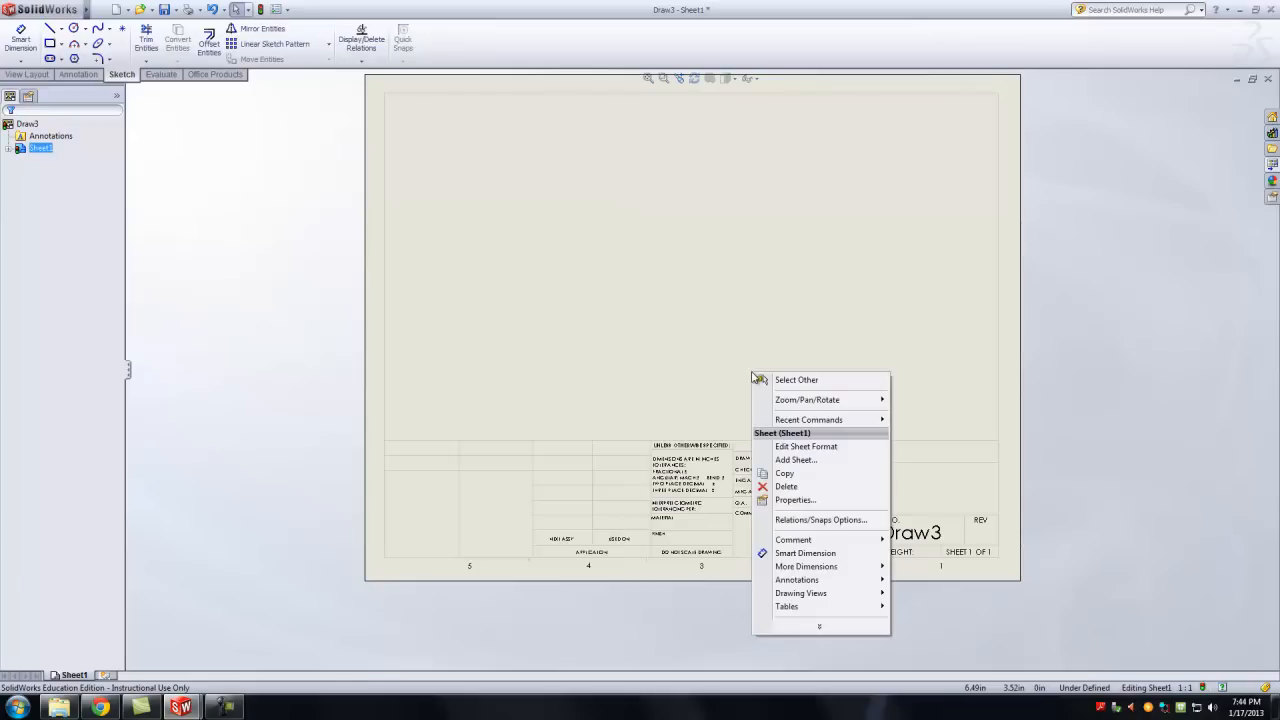
pyautogui.click(826, 447)
pyautogui.scroll(-4, 549, 420)
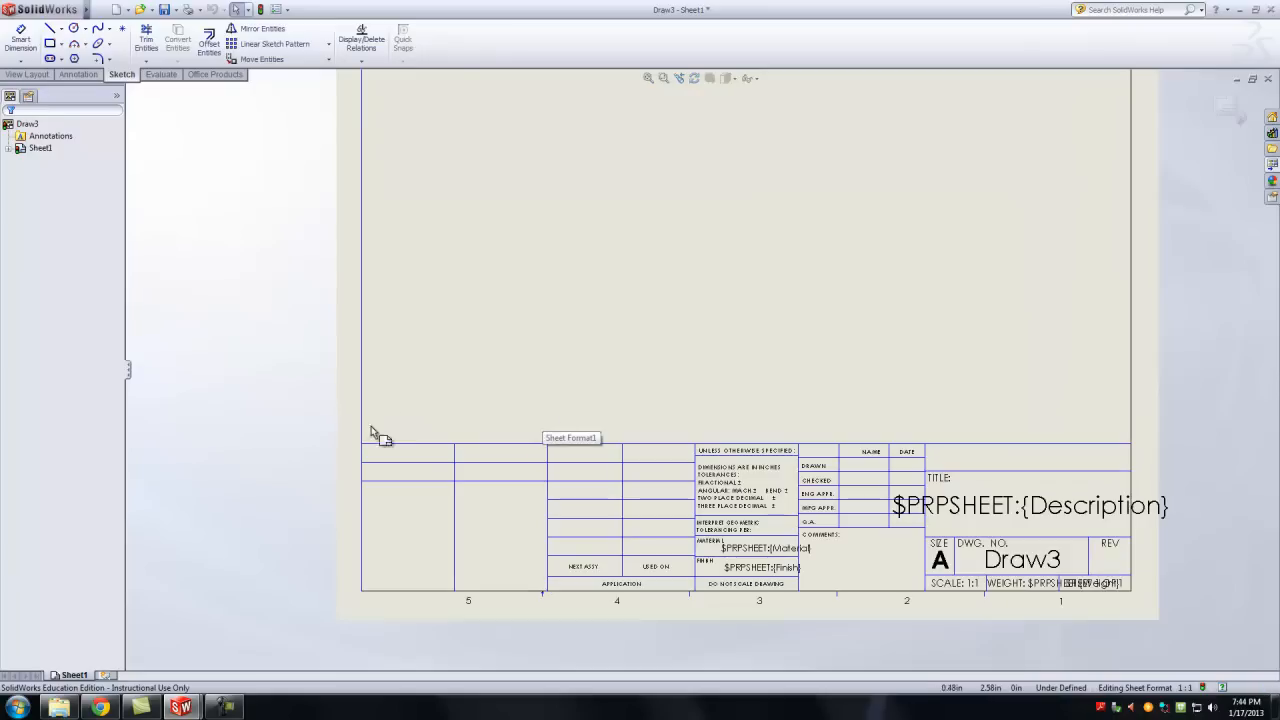
pyautogui.press('n')
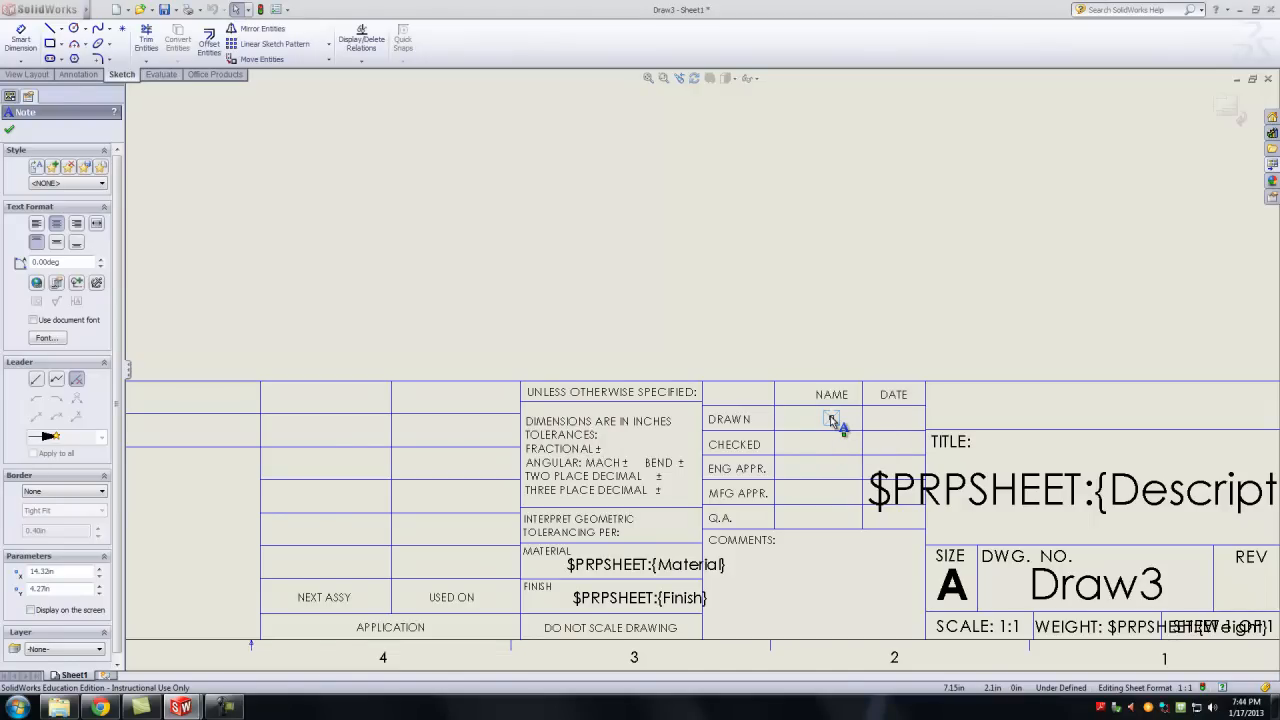
pyautogui.click(832, 422)
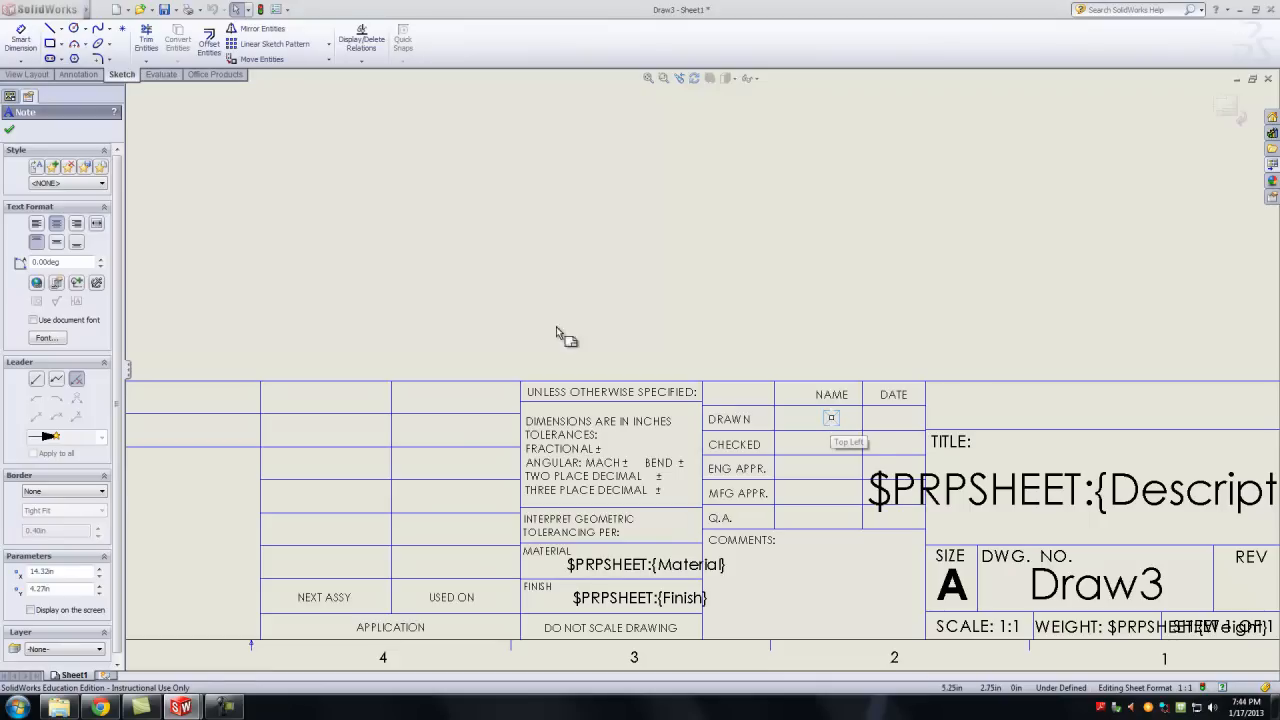
# Review the properties available for linking to the note, including the file's custom and summary information, and cancel without linking.
pyautogui.click(57, 286)
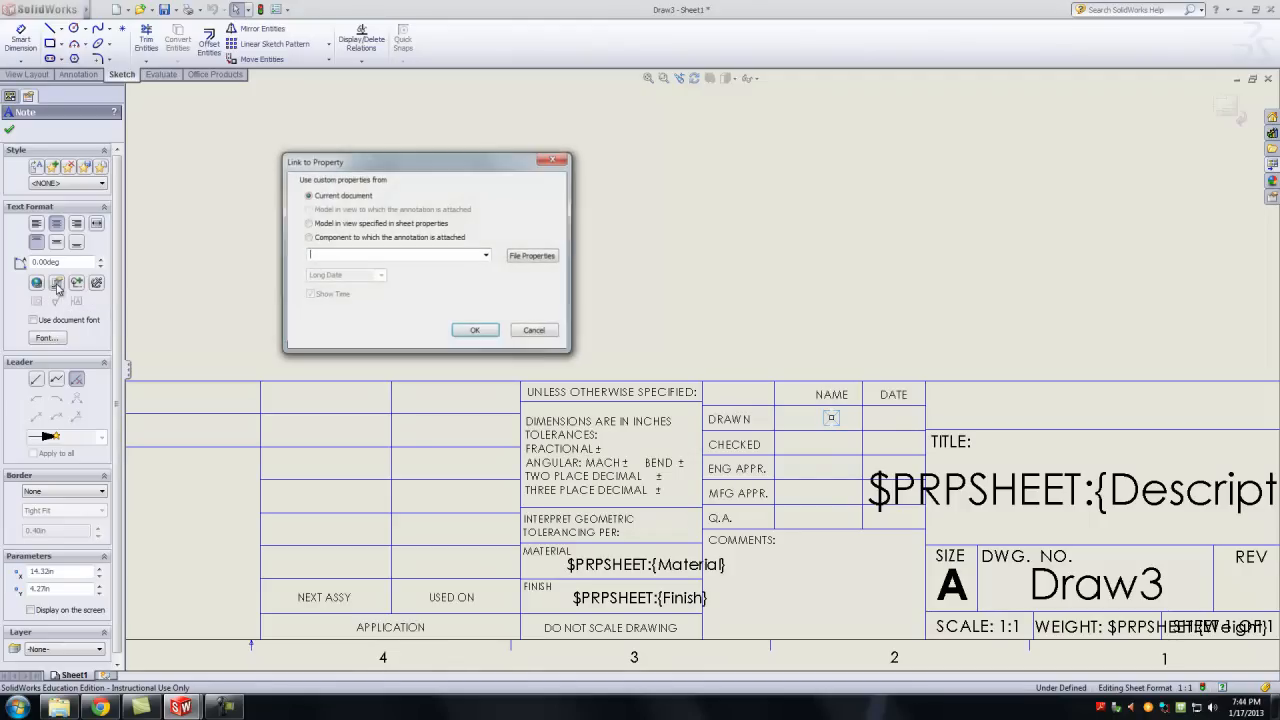
pyautogui.click(487, 257)
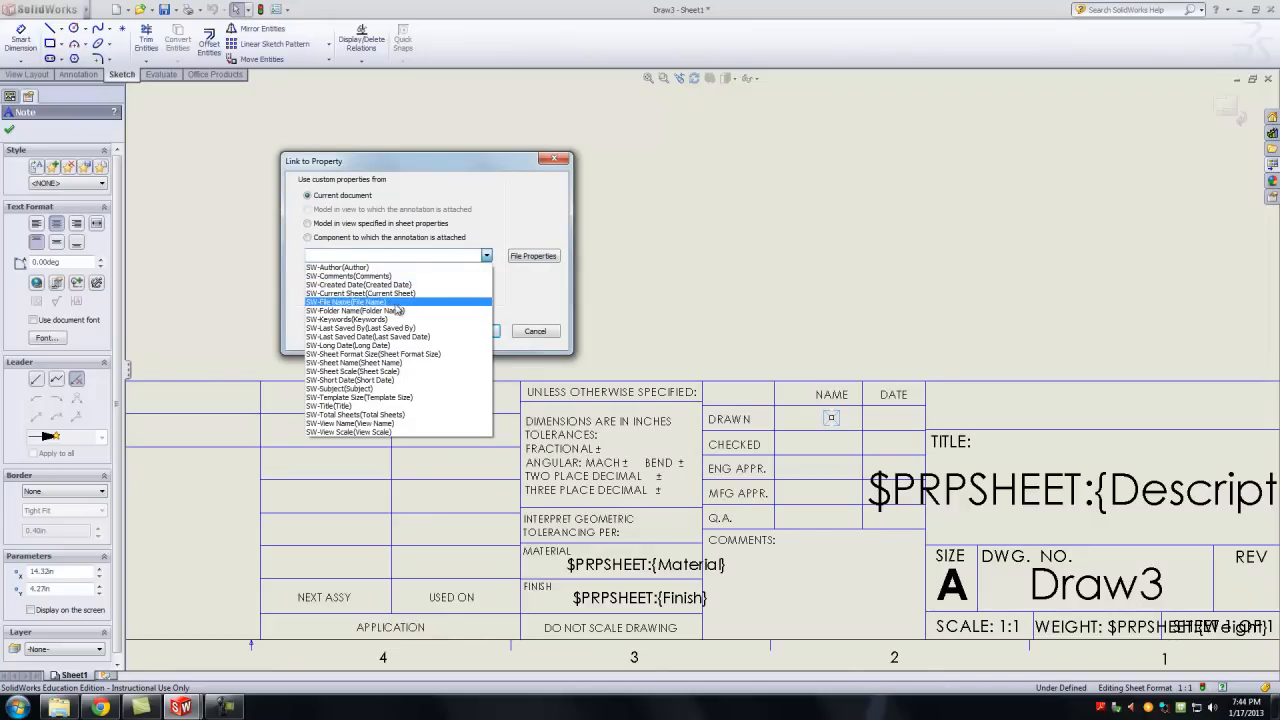
pyautogui.click(535, 259)
pyautogui.click(535, 258)
pyautogui.click(368, 208)
pyautogui.click(368, 208)
pyautogui.click(596, 172)
pyautogui.click(596, 172)
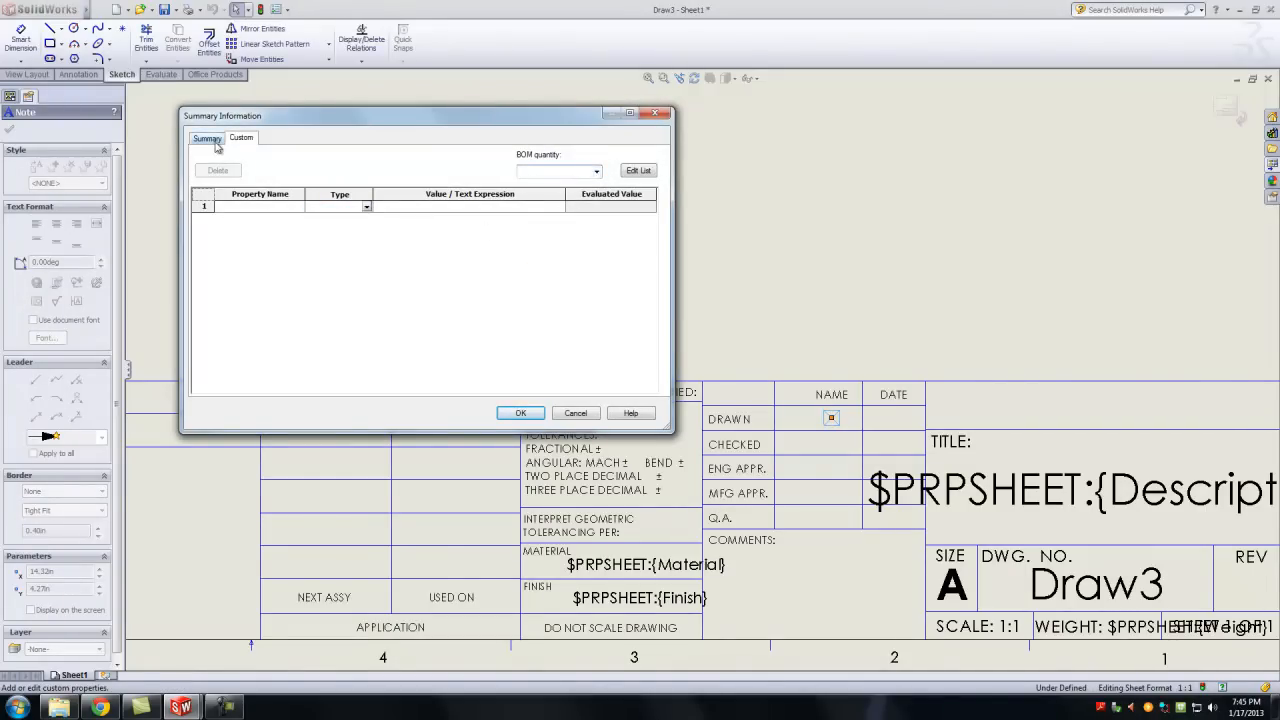
pyautogui.click(213, 141)
pyautogui.click(578, 413)
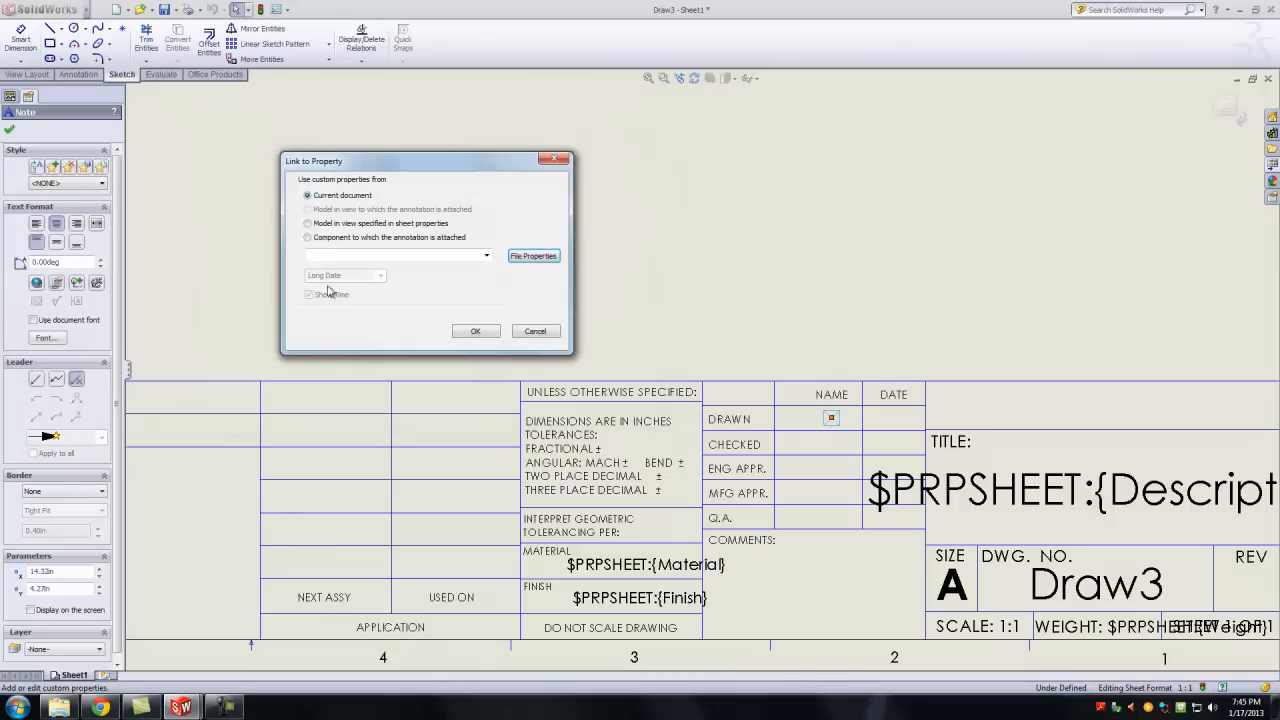
pyautogui.click(553, 332)
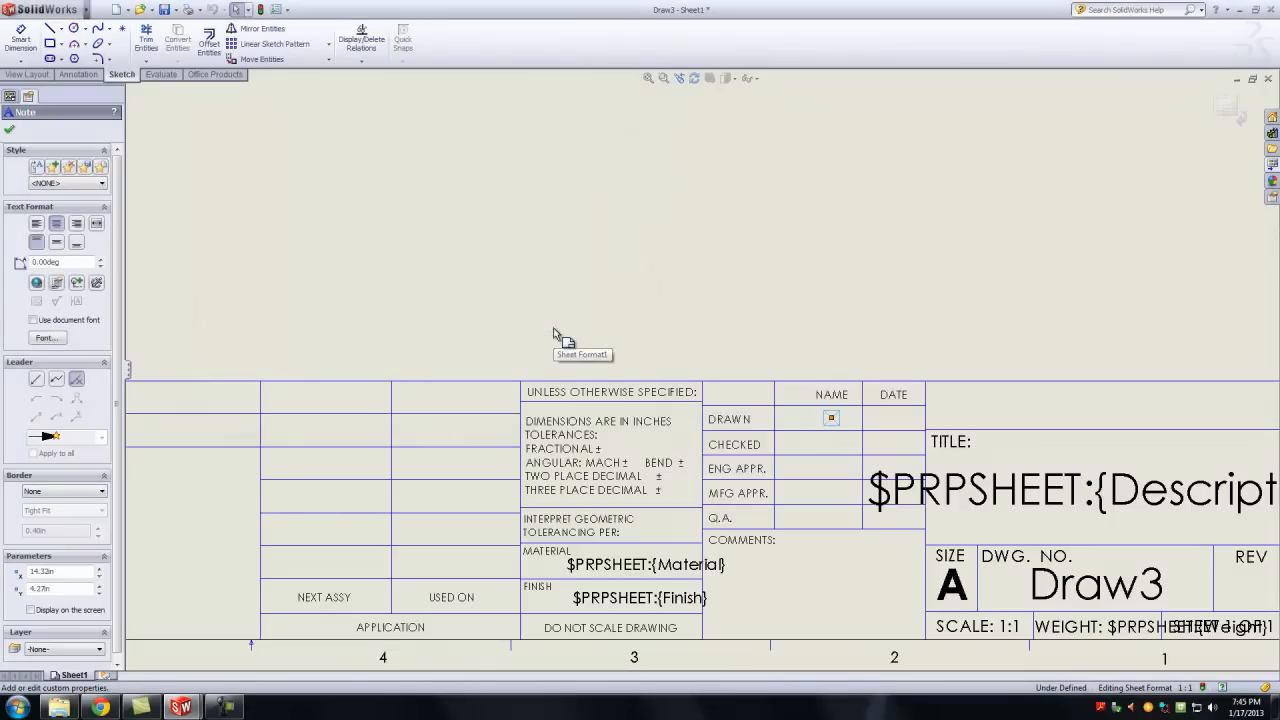
# Close the note's properties and leave the sheet format to get back to Sheet1.
pyautogui.scroll(4, 553, 332)
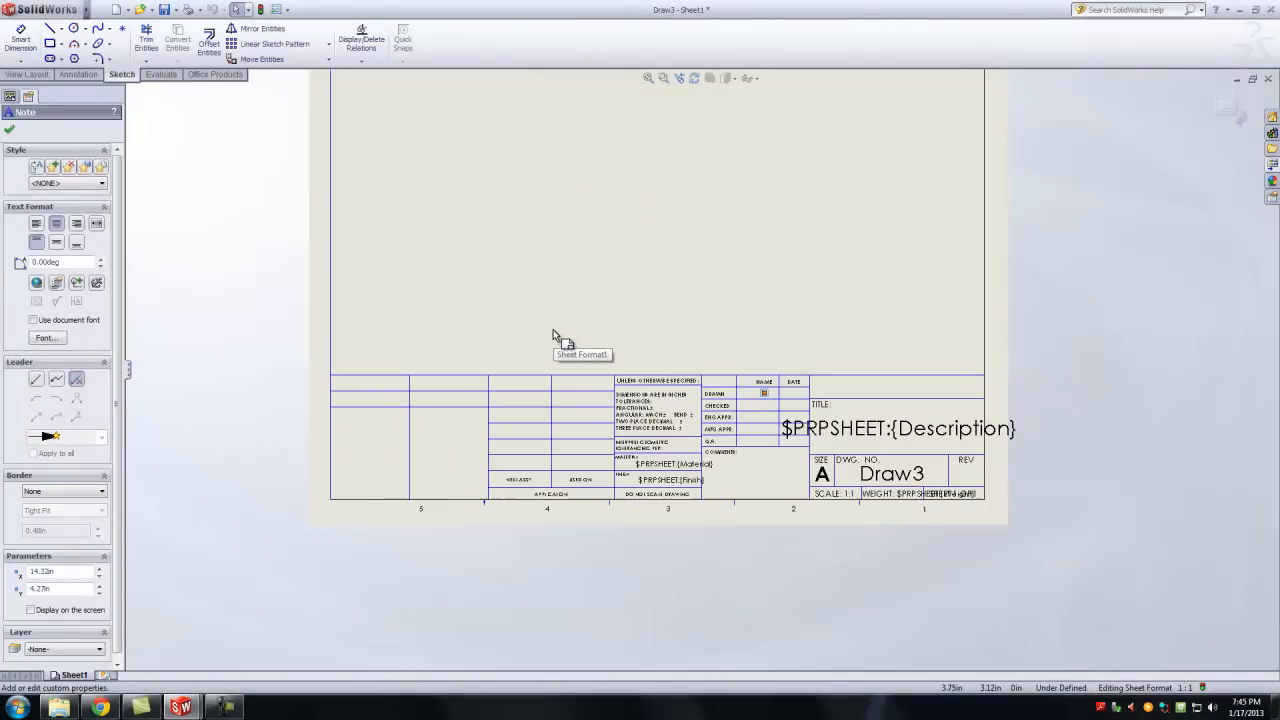
pyautogui.click(9, 133)
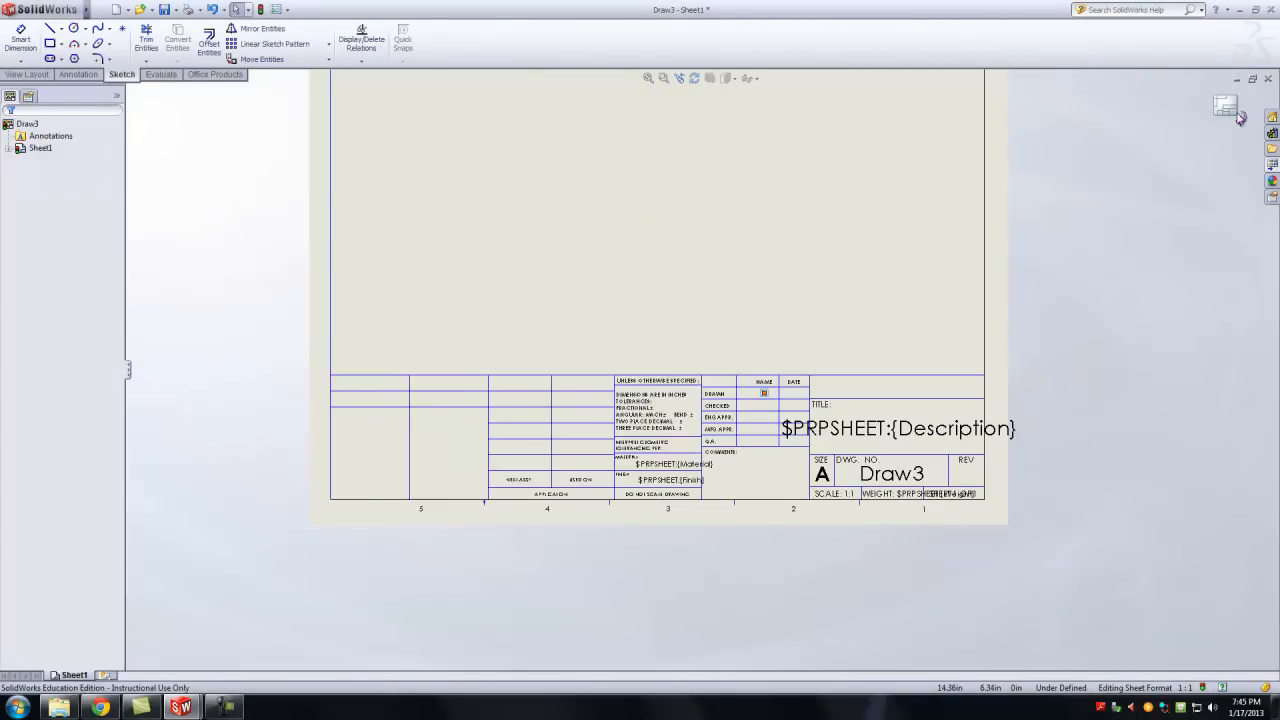
pyautogui.click(1240, 117)
pyautogui.scroll(2, 723, 191)
pyautogui.scroll(-3, 700, 180)
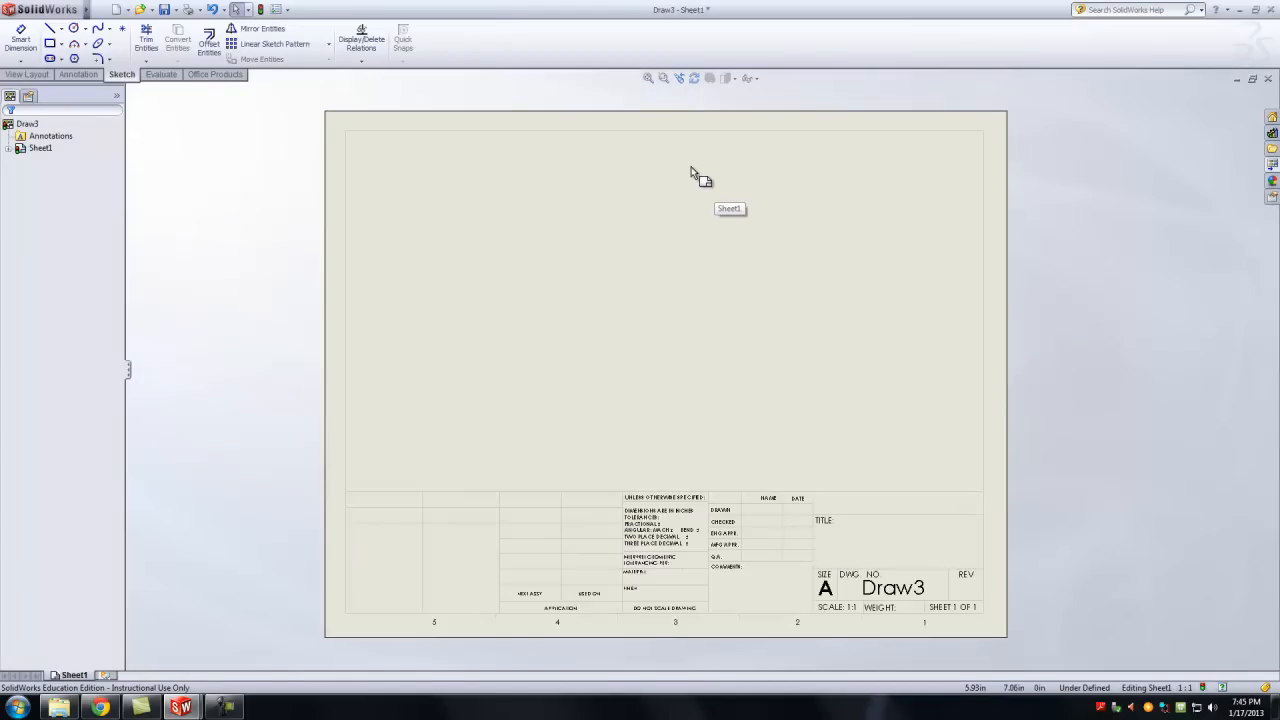
# Save the customised sheet format under the file name Eli-Landscape and close Draw3 without saving the drawing.
pyautogui.click(99, 10)
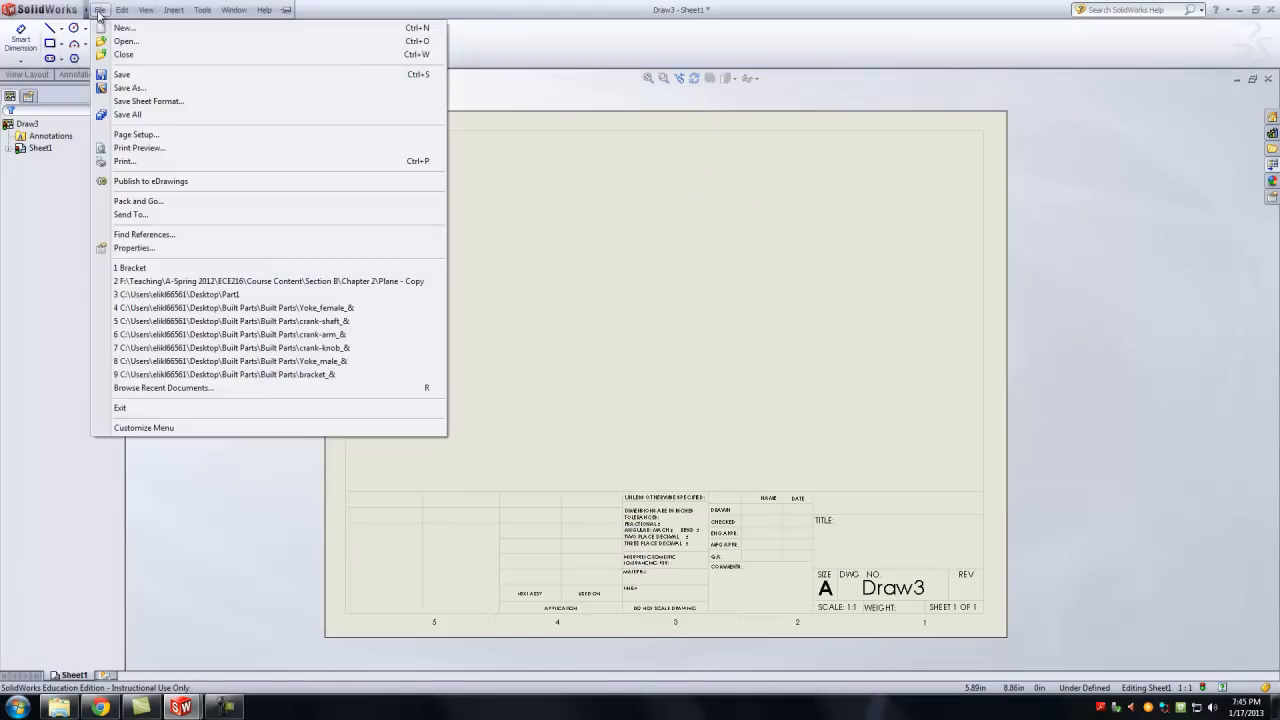
pyautogui.click(151, 103)
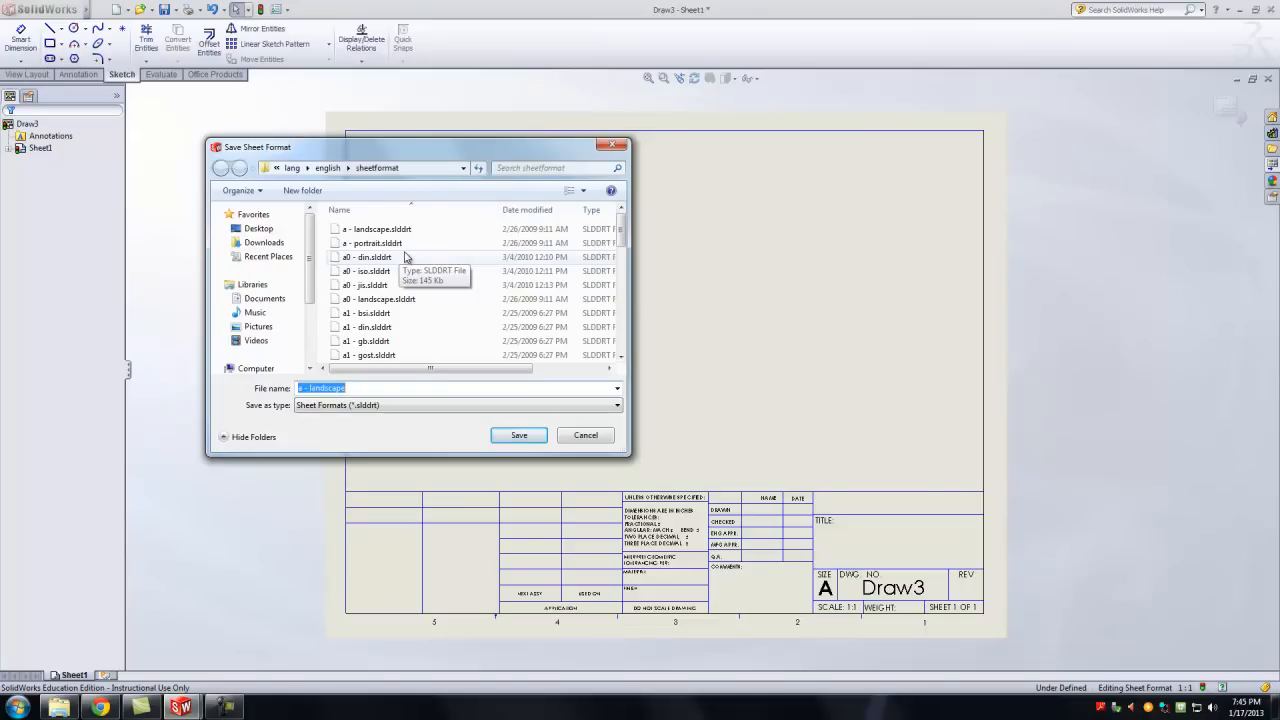
pyautogui.click(358, 389)
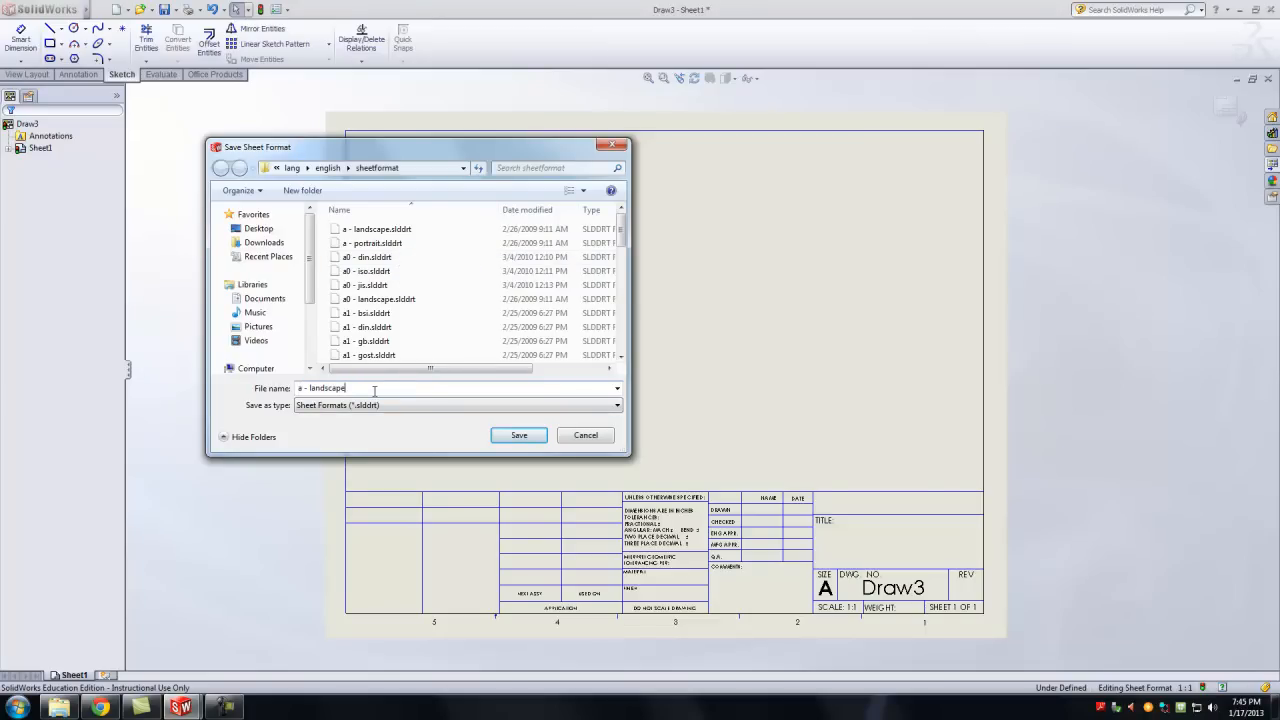
pyautogui.moveTo(371, 389); pyautogui.dragTo(288, 390)
pyautogui.write('Eli-Landsca')
pyautogui.click(521, 435)
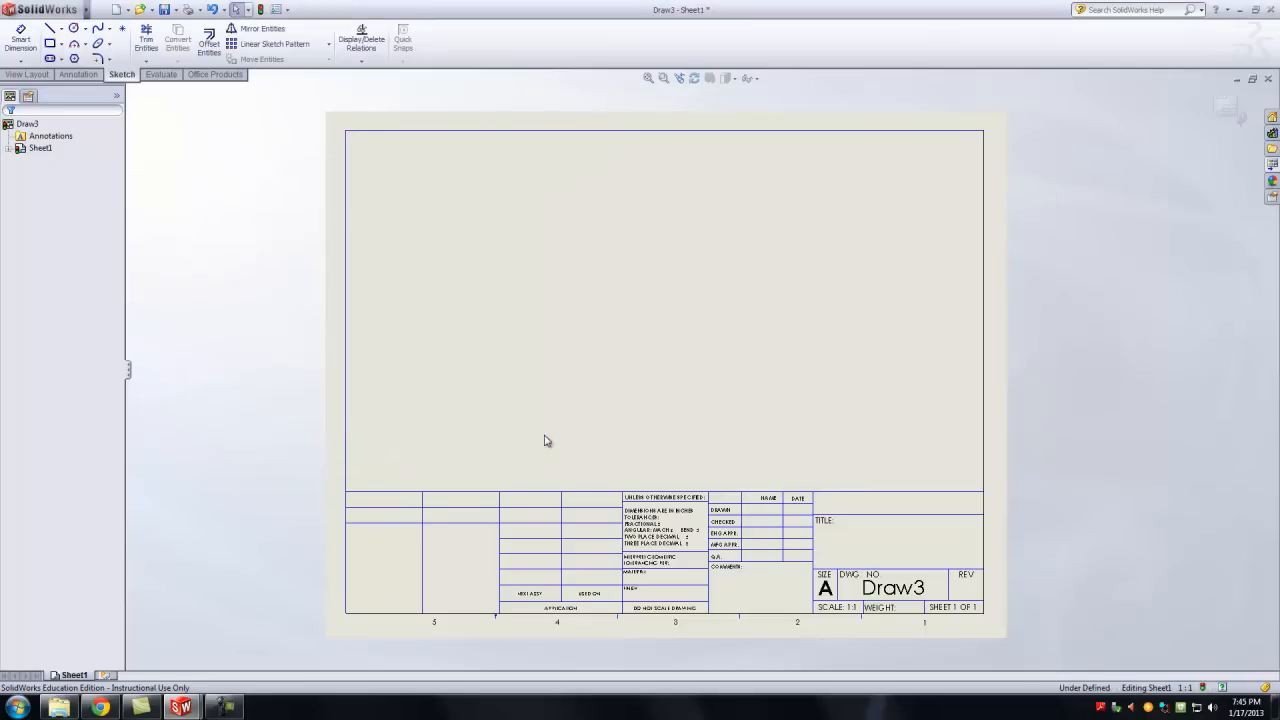
pyautogui.click(1267, 78)
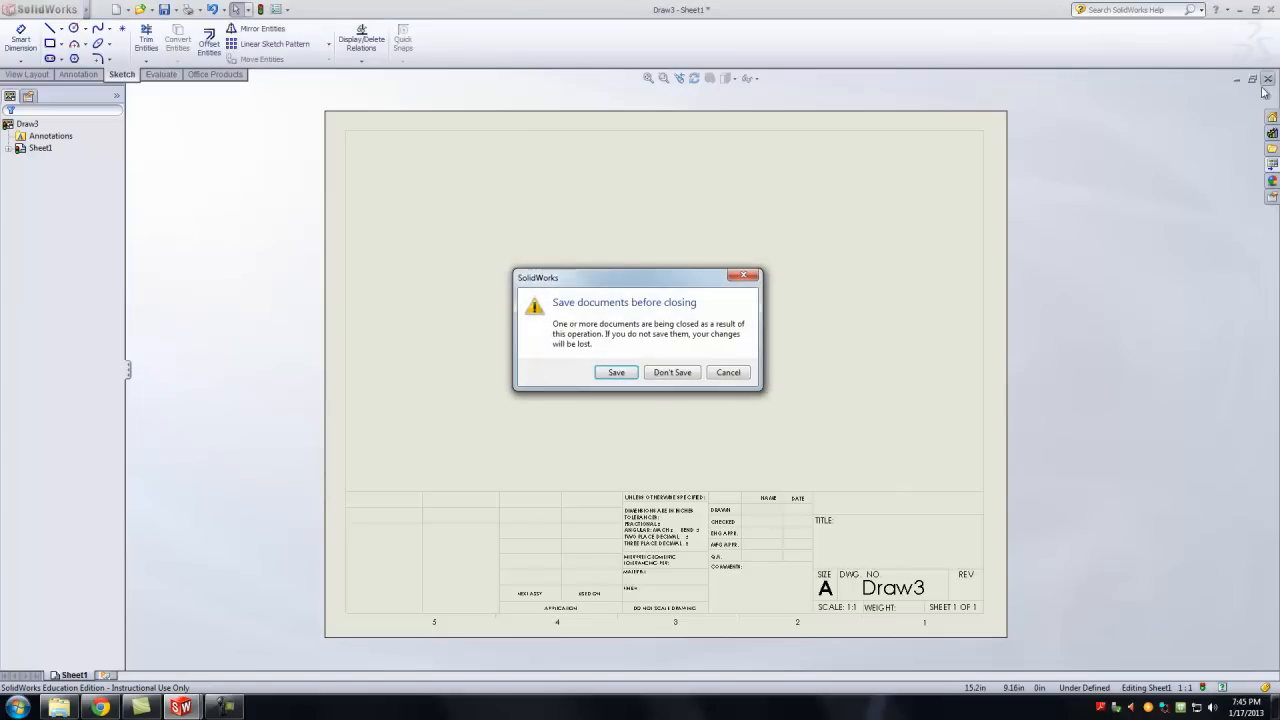
pyautogui.click(671, 373)
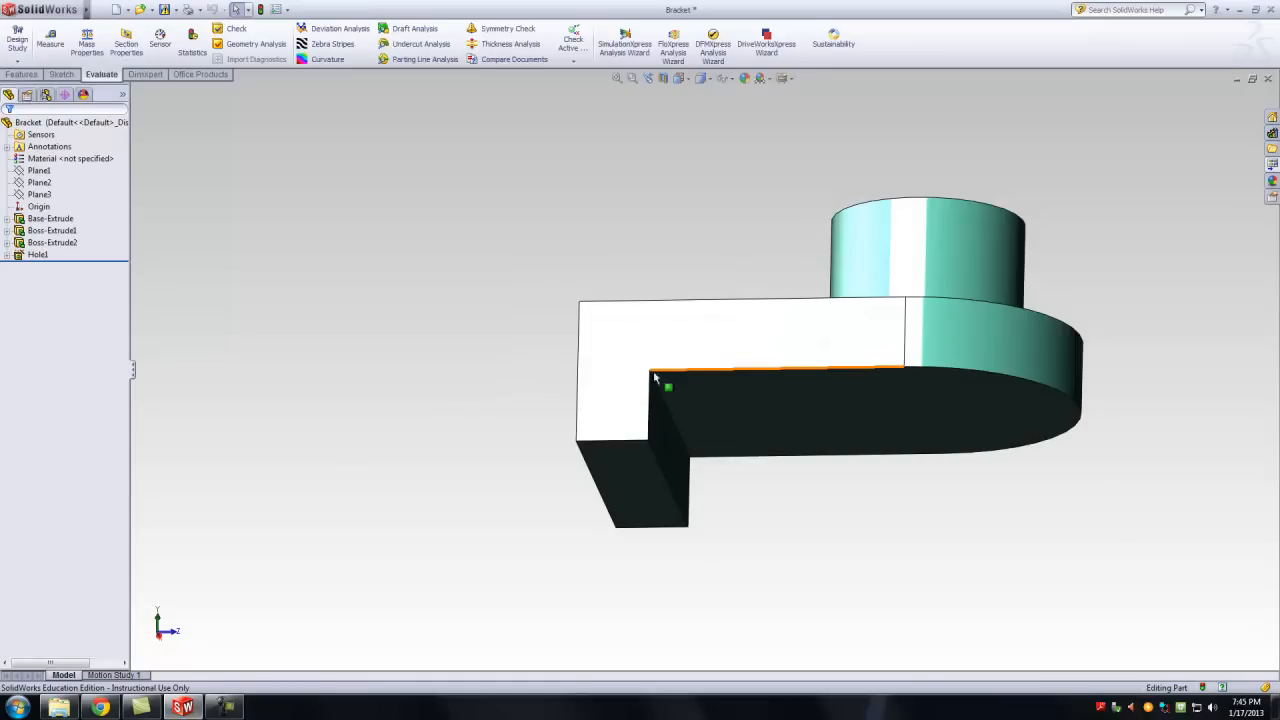
# Create a new drawing from the Bracket part using the custom sheet format file Eli-Landscape.slddrt.
pyautogui.click(102, 11)
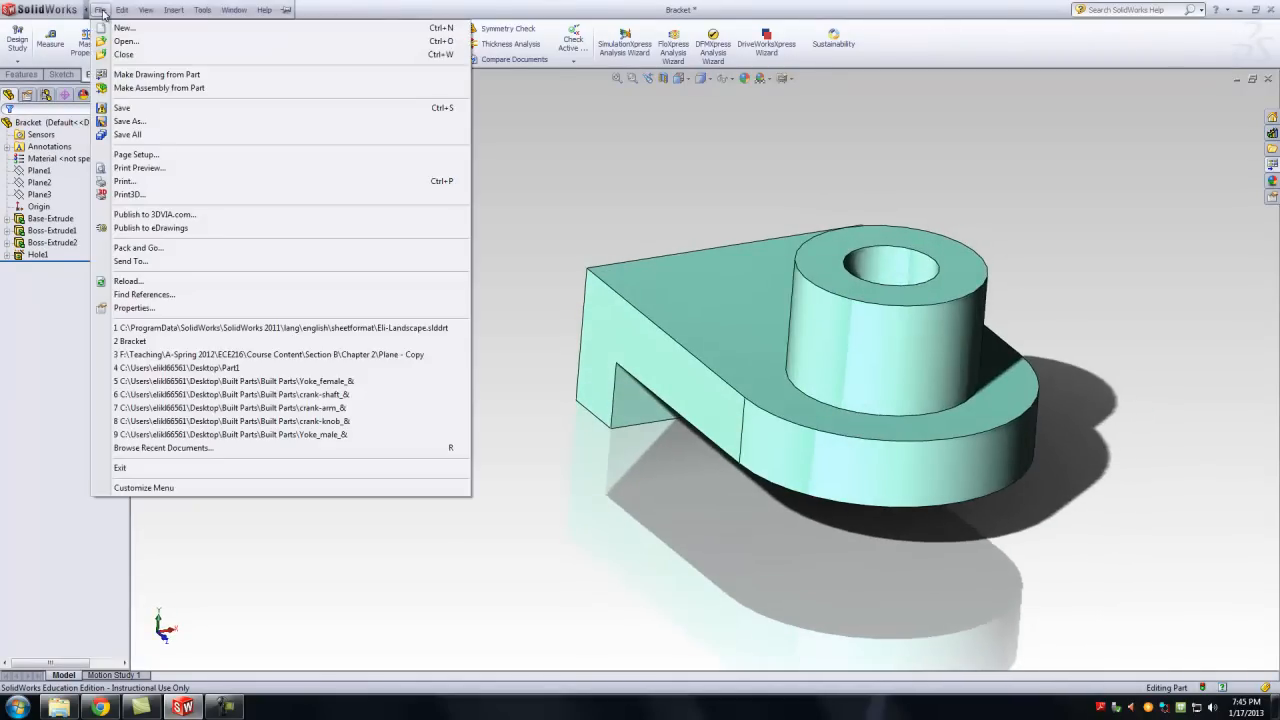
pyautogui.click(143, 76)
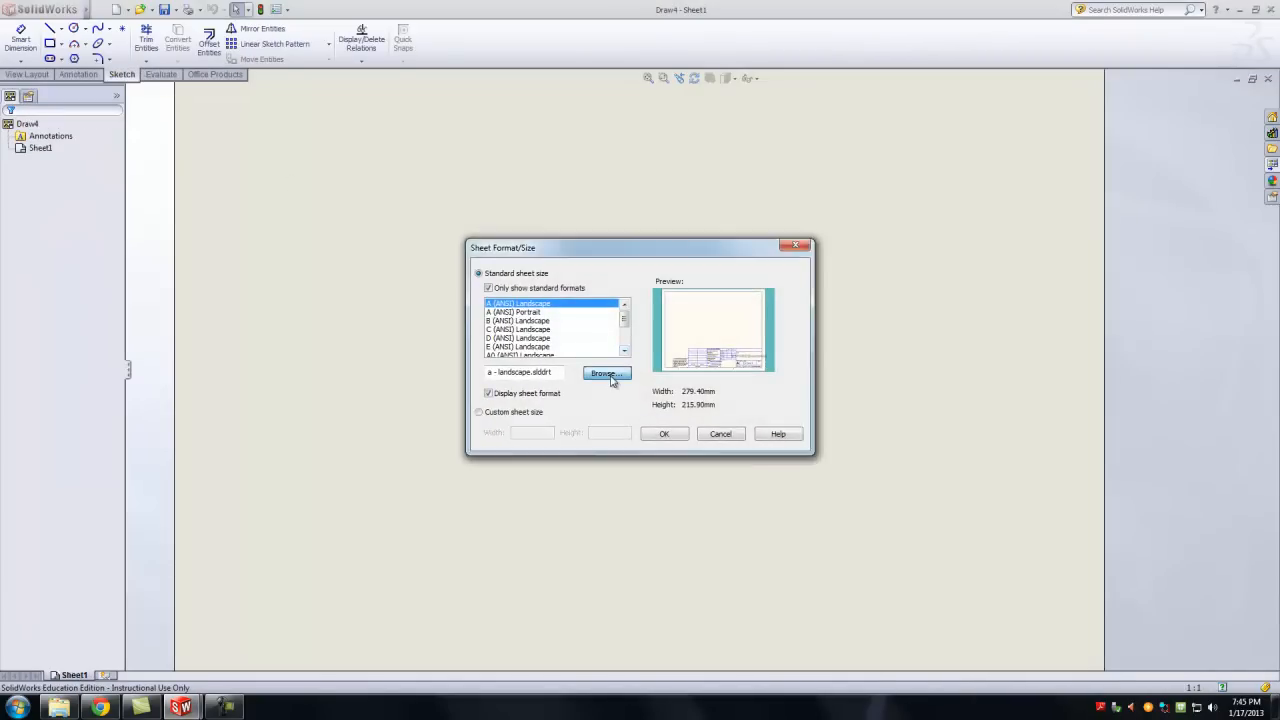
pyautogui.click(607, 373)
pyautogui.moveTo(940, 282); pyautogui.dragTo(942, 408)
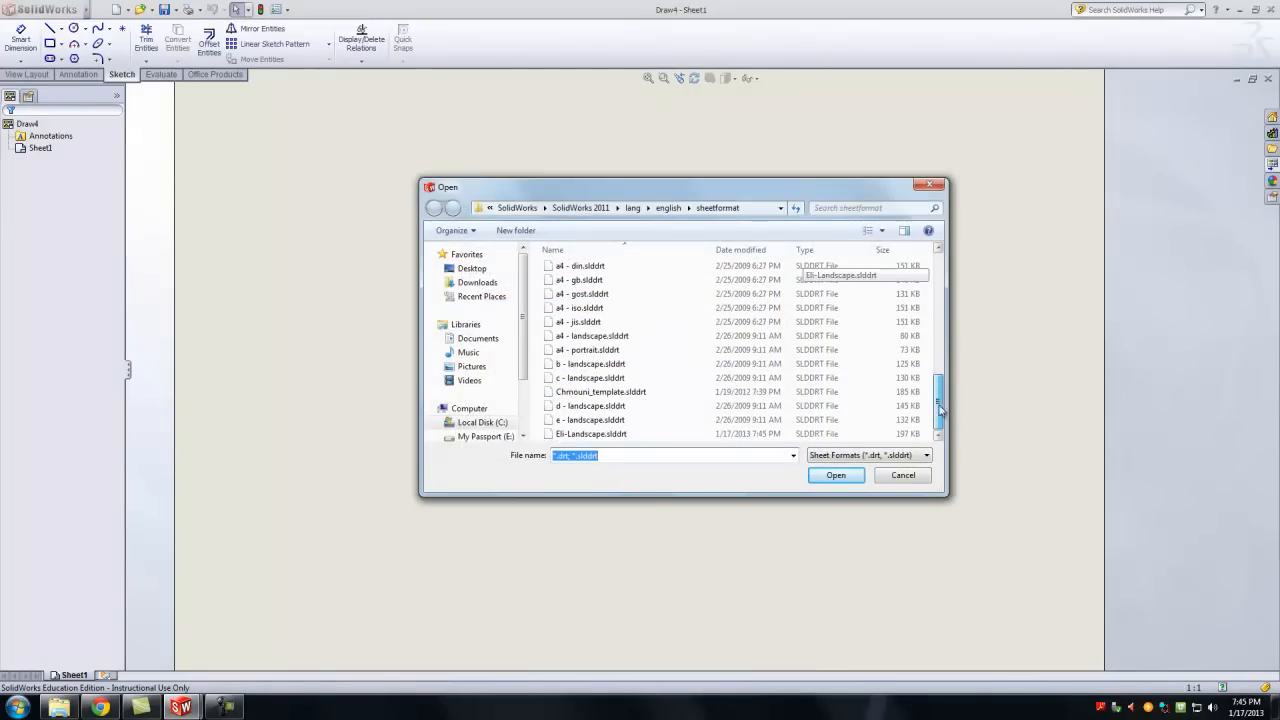
pyautogui.click(617, 437)
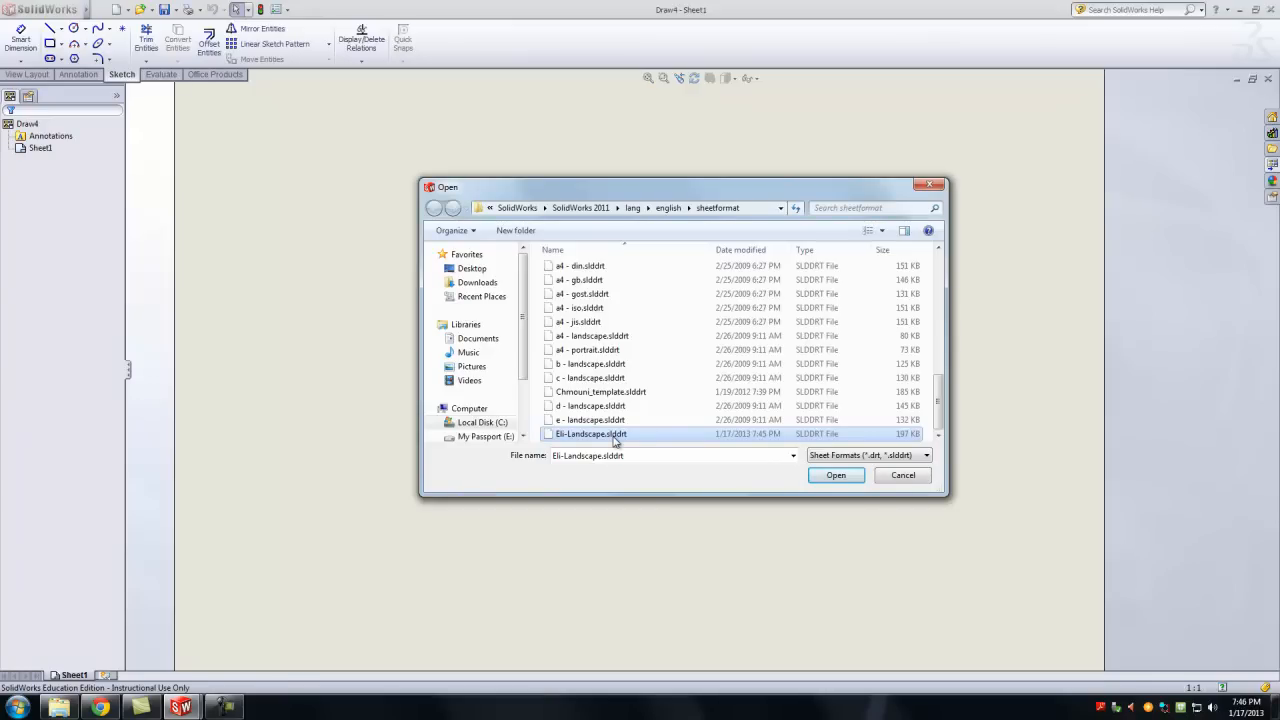
pyautogui.click(834, 476)
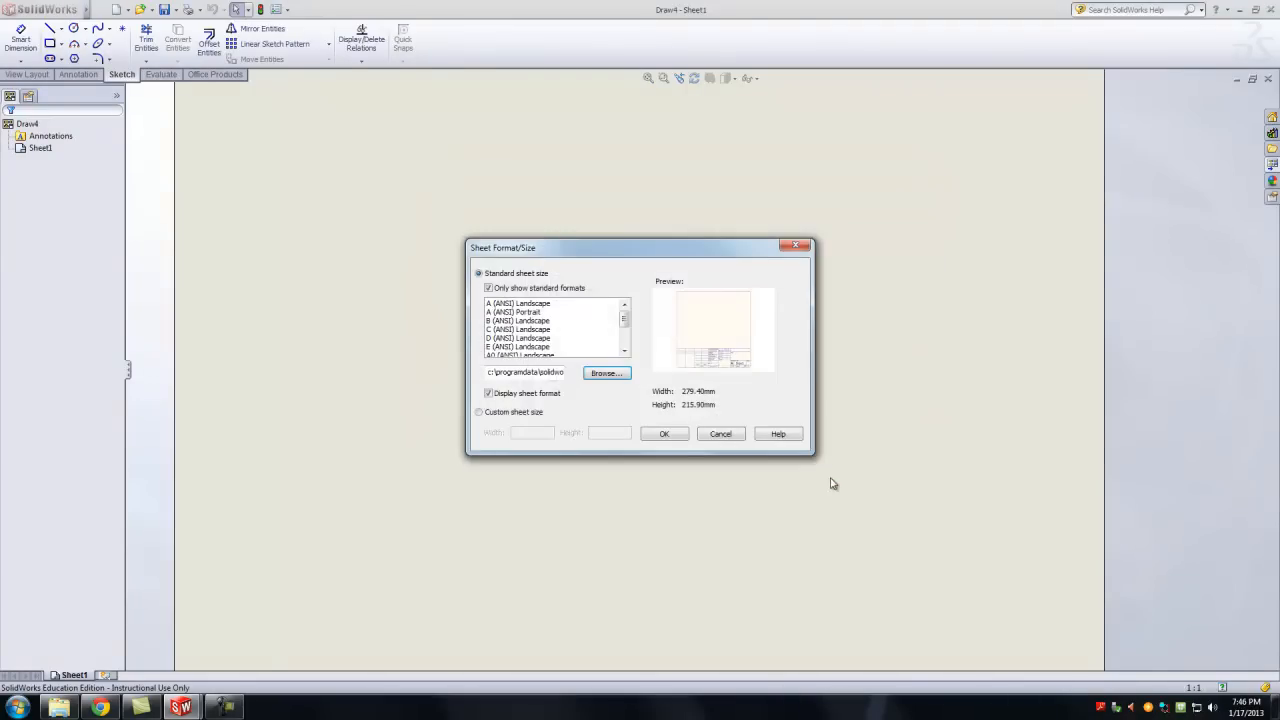
pyautogui.click(666, 436)
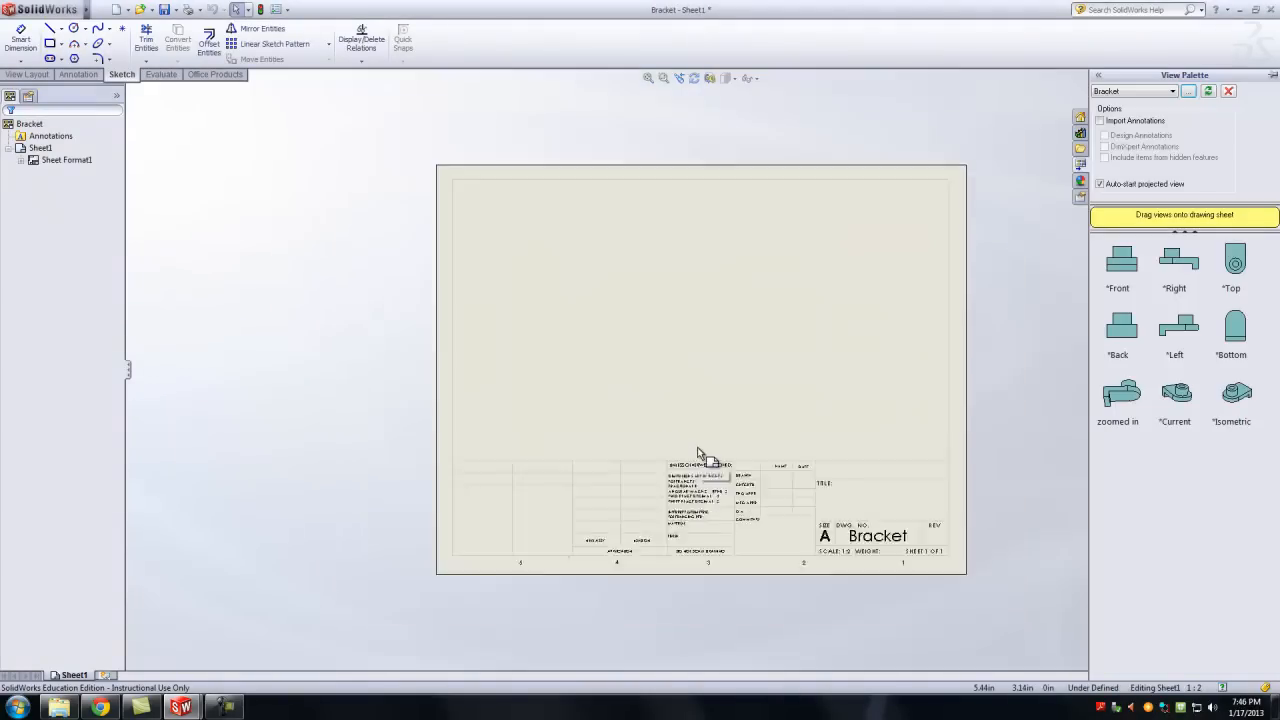
# Examine the new sheet's border and title block up close, and collapse the view palette.
pyautogui.scroll(-1, 841, 416)
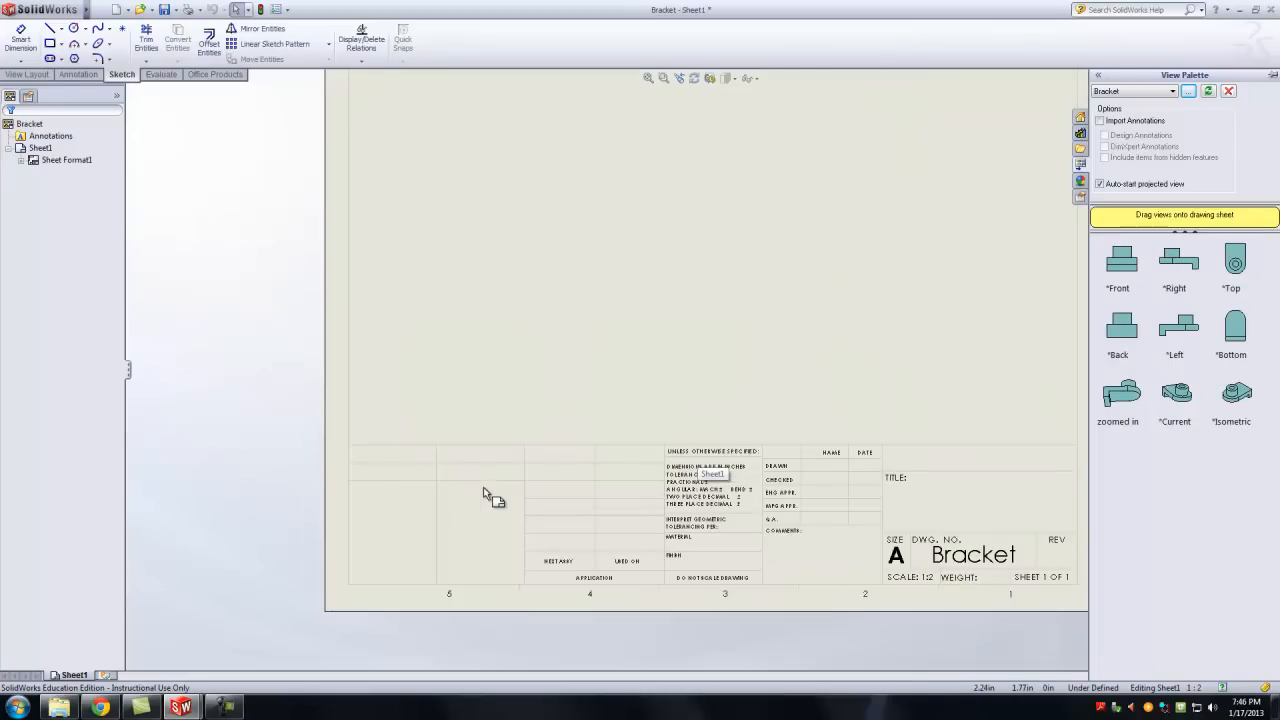
pyautogui.scroll(1, 497, 474)
pyautogui.scroll(-2, 783, 366)
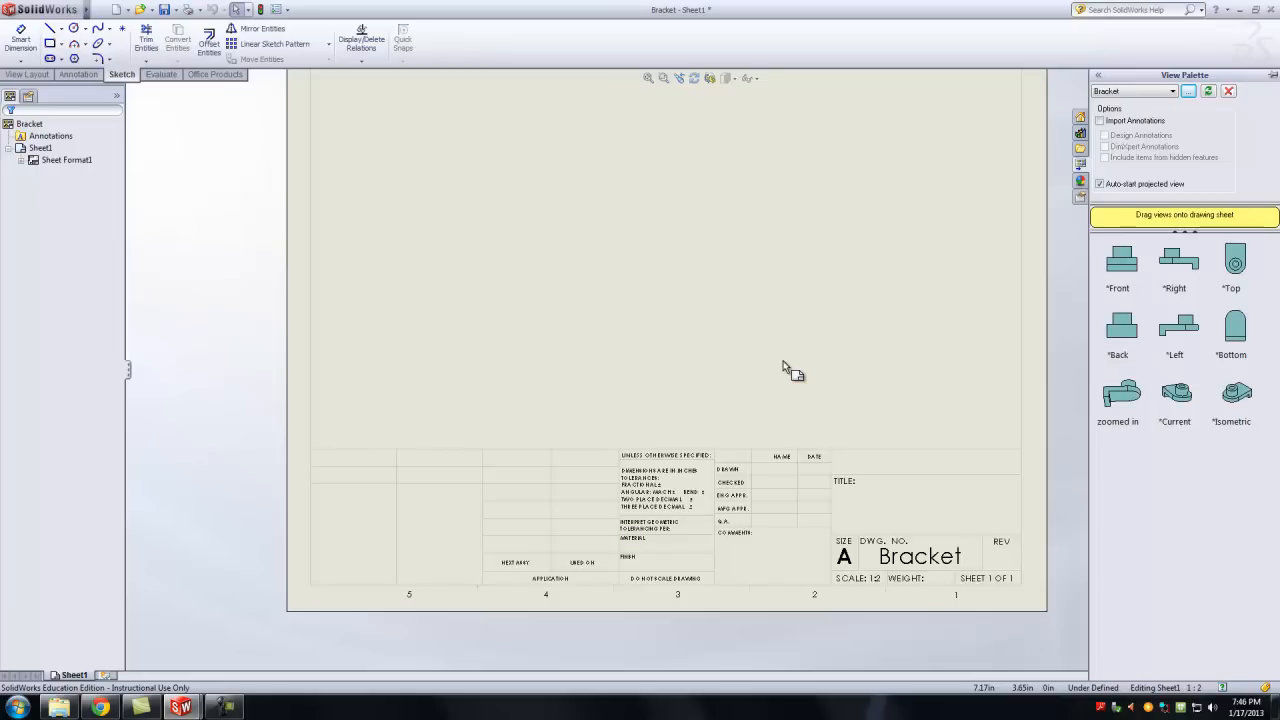
pyautogui.scroll(3, 757, 324)
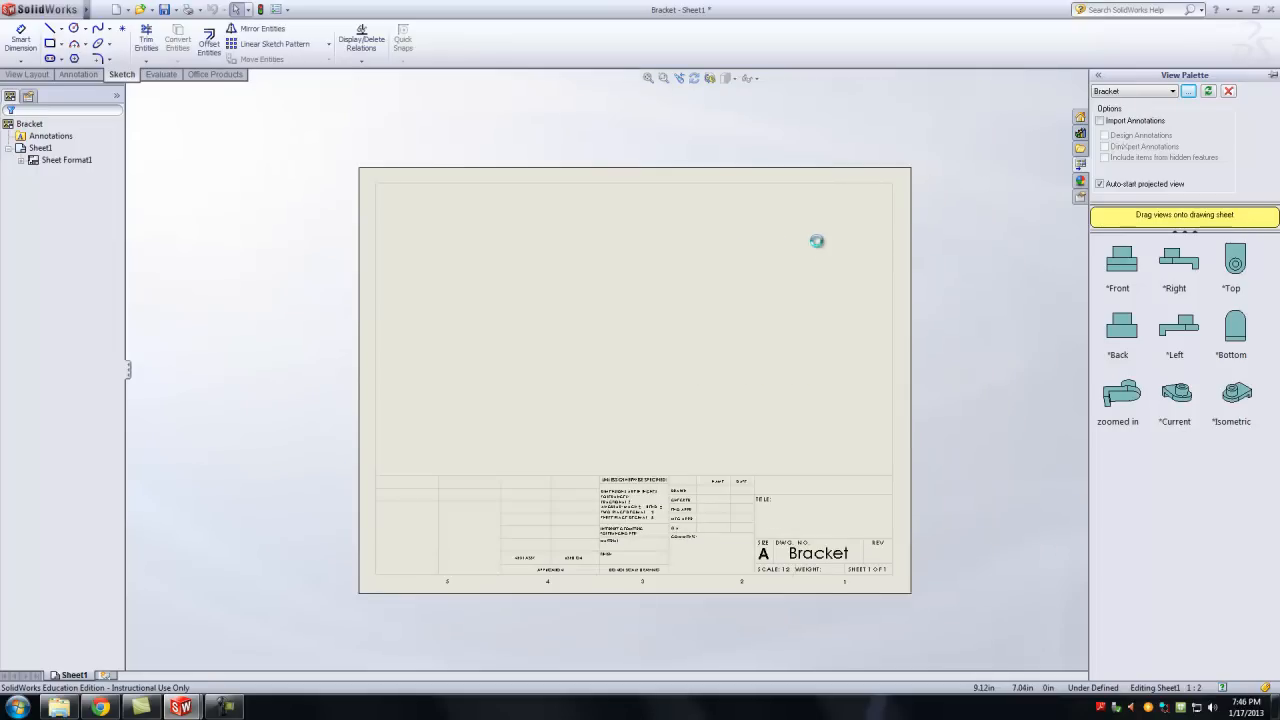
pyautogui.click(983, 208)
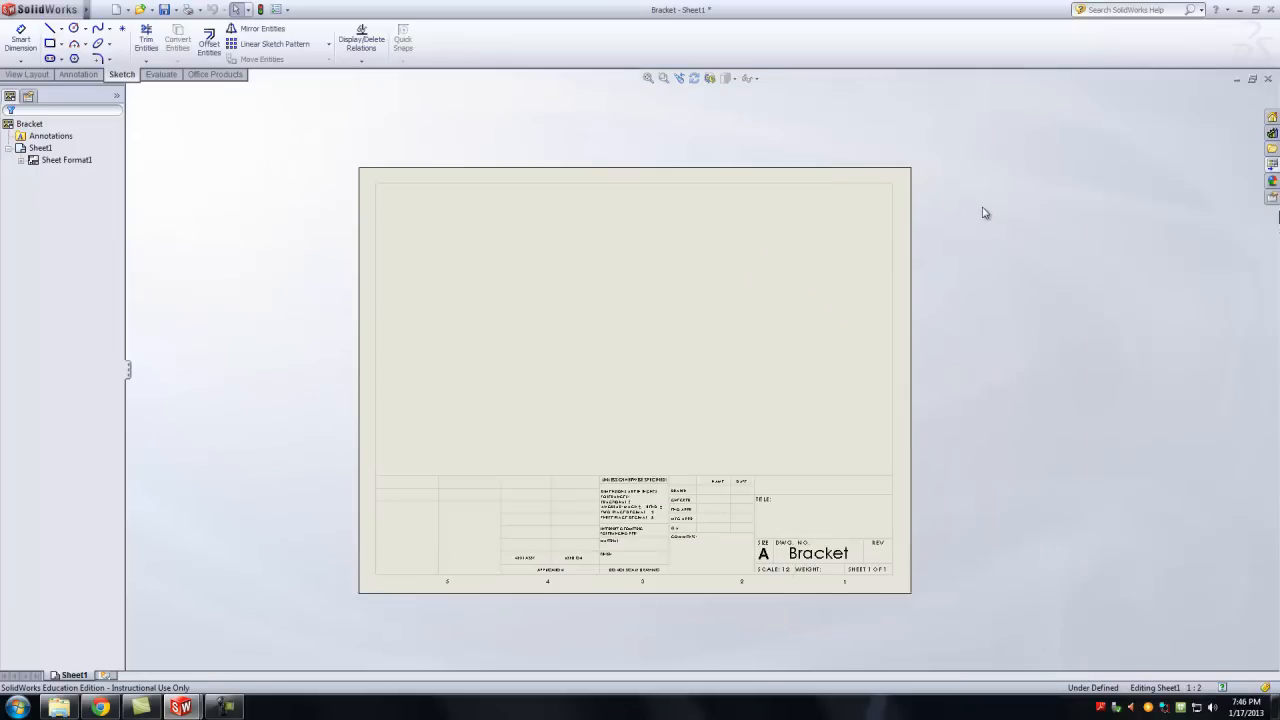
# Look up the Getting Started tutorials in SolidWorks Resources, including Lesson 3 - Drawings, and return to the full-size Bracket drawing.
pyautogui.click(1271, 118)
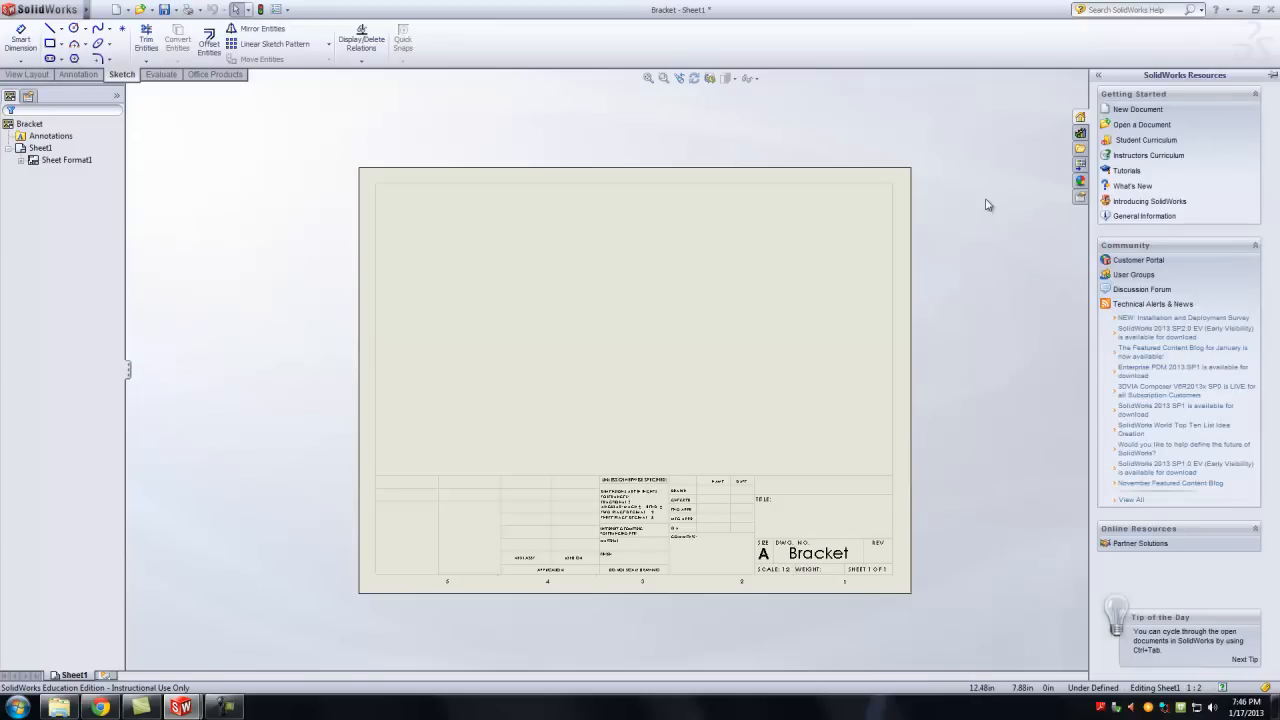
pyautogui.click(1122, 170)
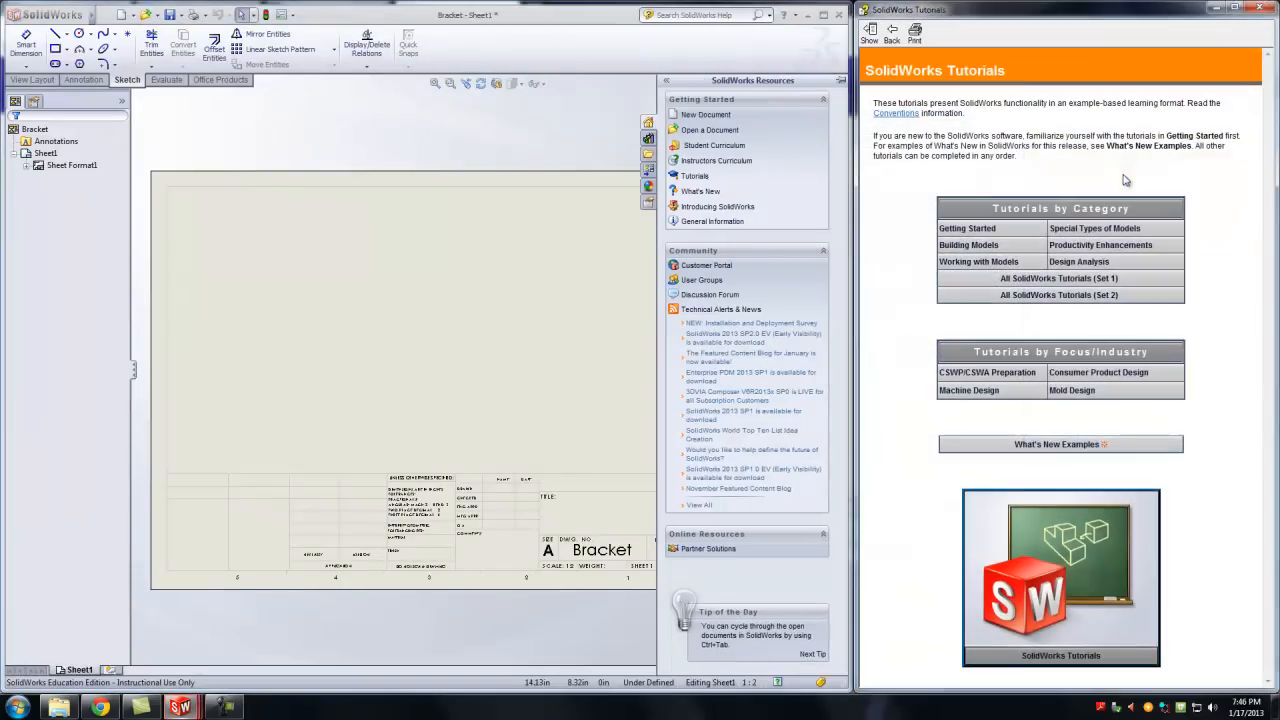
pyautogui.click(968, 230)
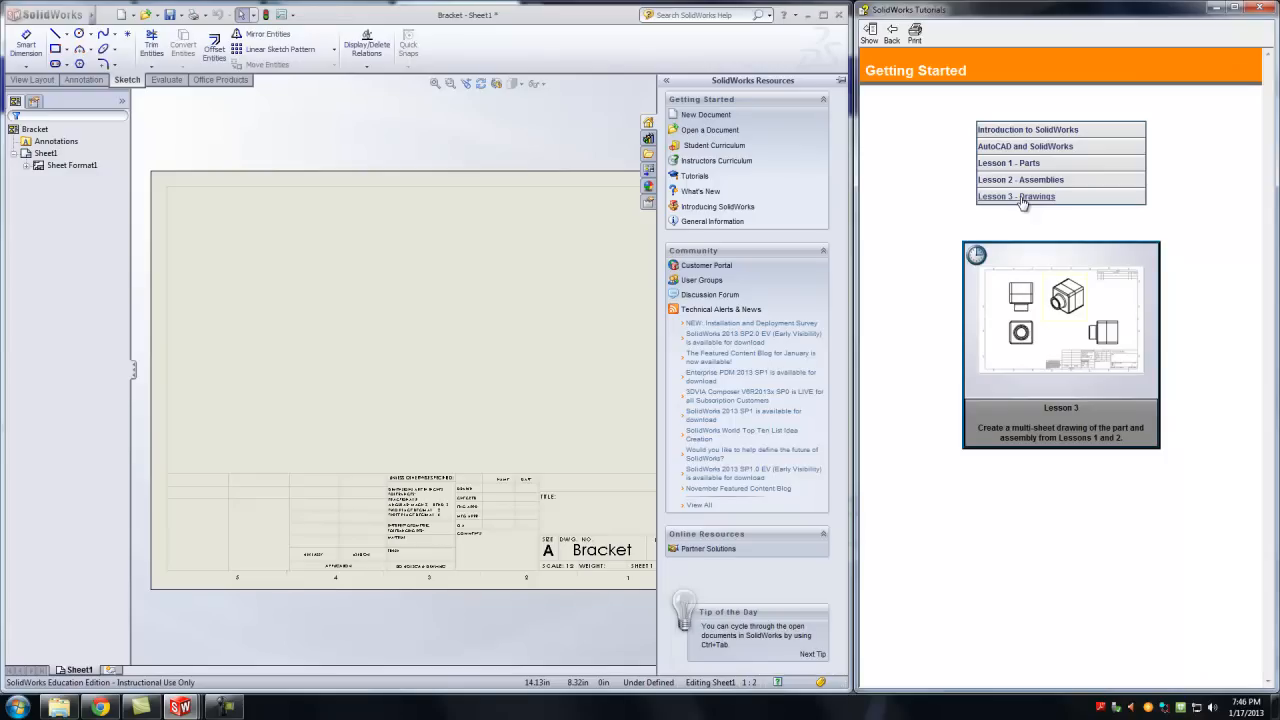
pyautogui.click(1214, 9)
pyautogui.click(823, 15)
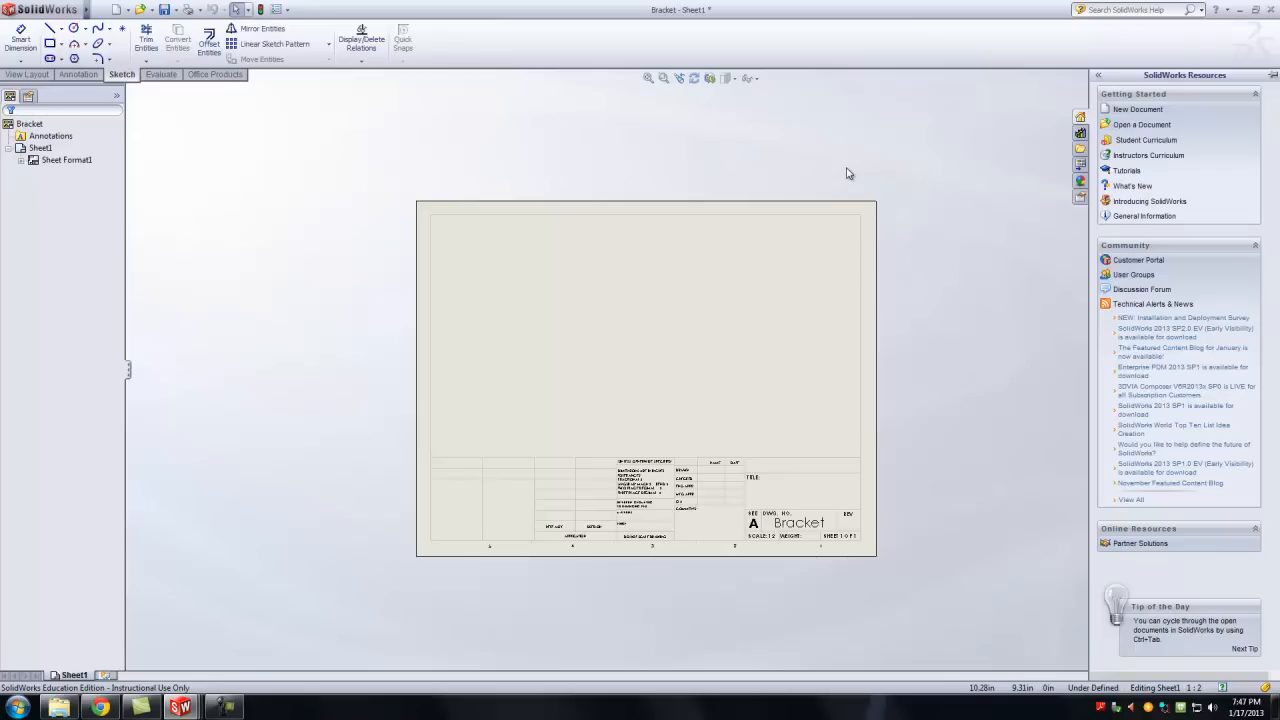
pyautogui.click(934, 155)
# Minimise the Bracket drawing and restore the Bracket part window.
pyautogui.click(1237, 78)
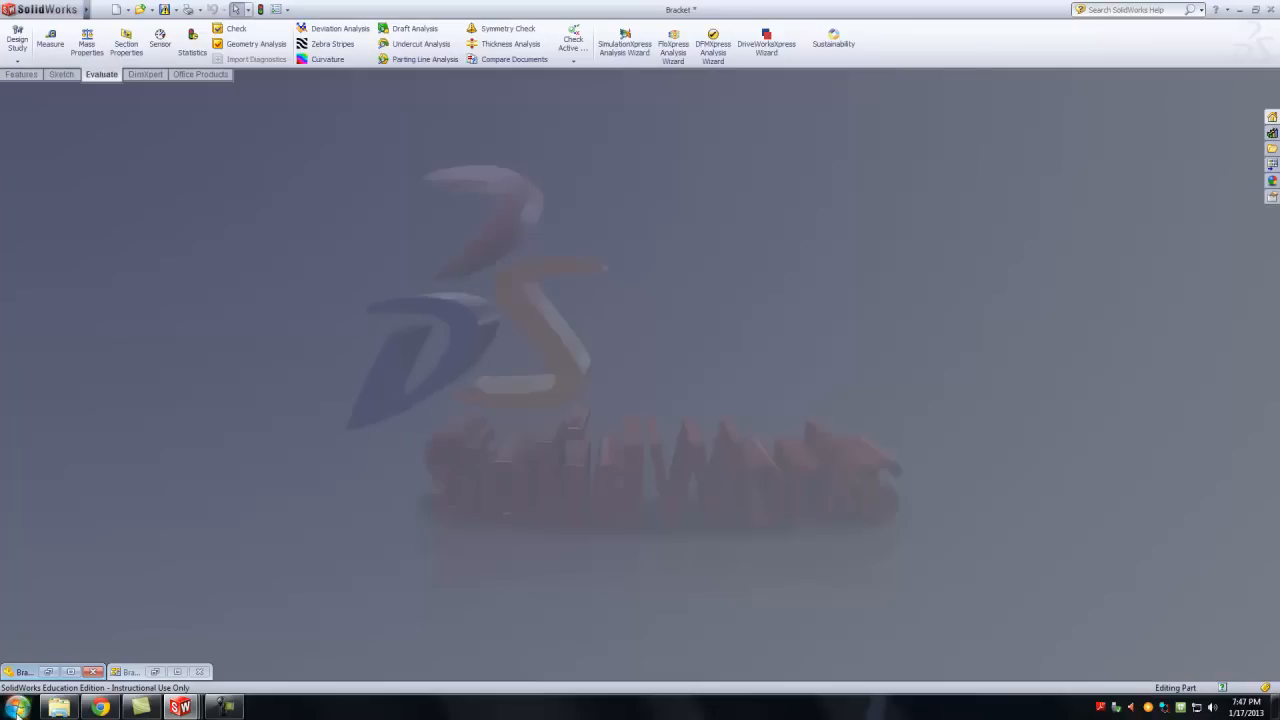
pyautogui.click(47, 672)
pyautogui.press('space')
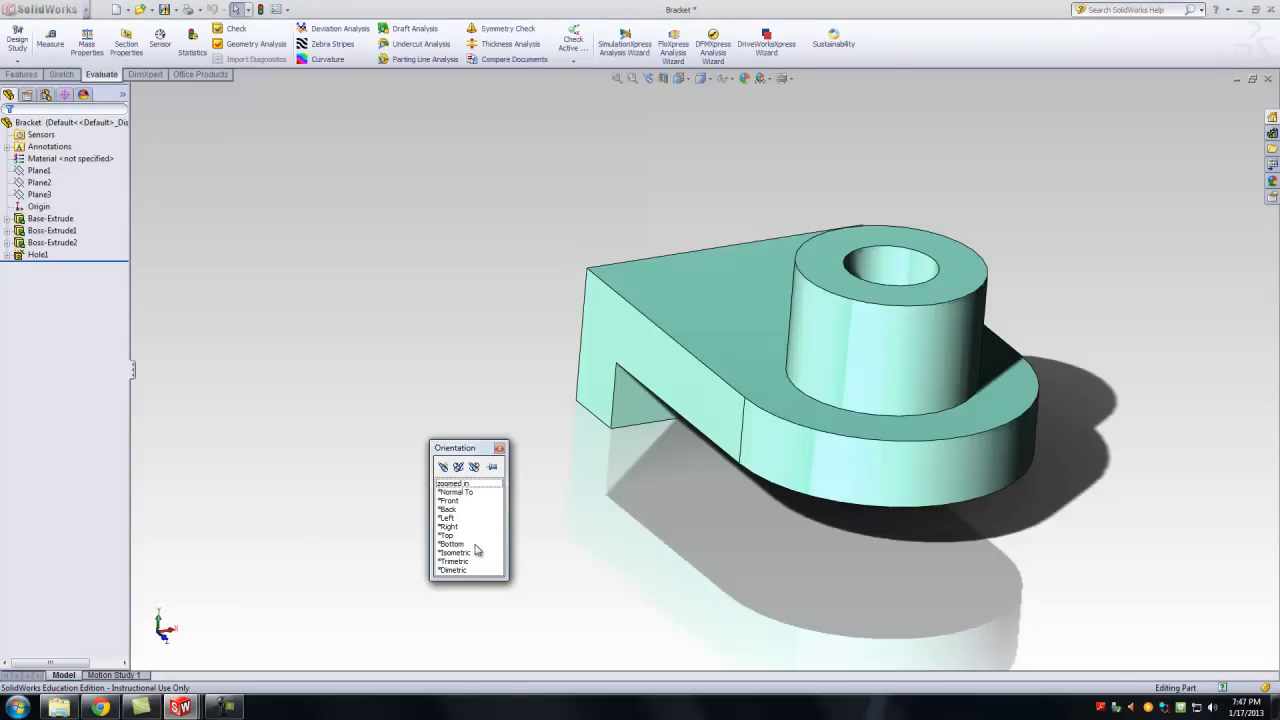
# Display the Bracket part with Hidden Lines Visible and orient it to the Top view.
pyautogui.click(703, 78)
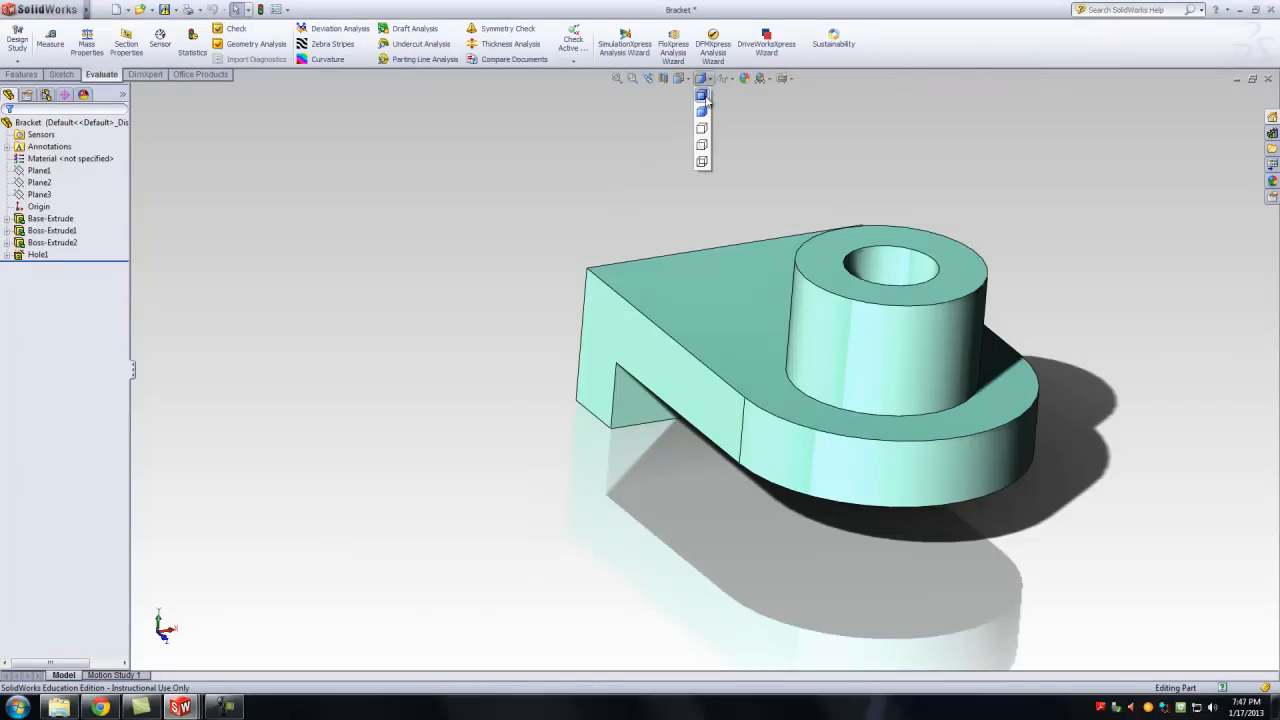
pyautogui.click(703, 146)
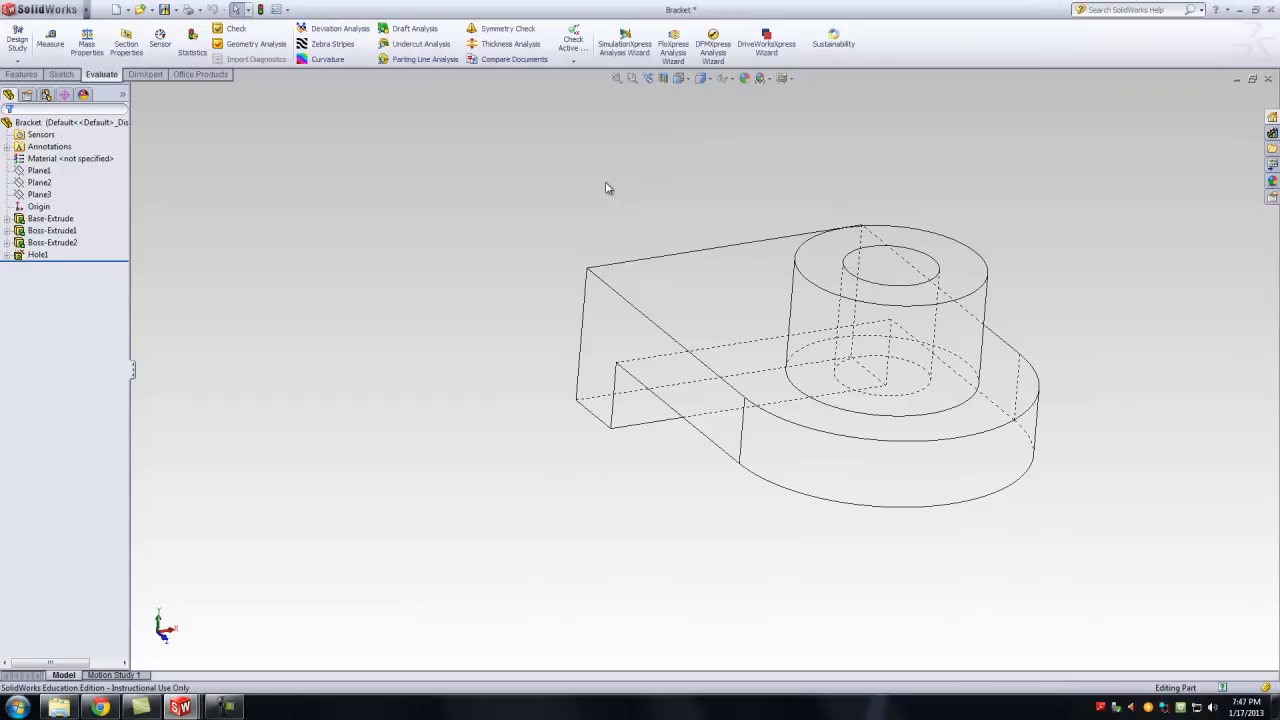
pyautogui.press('space')
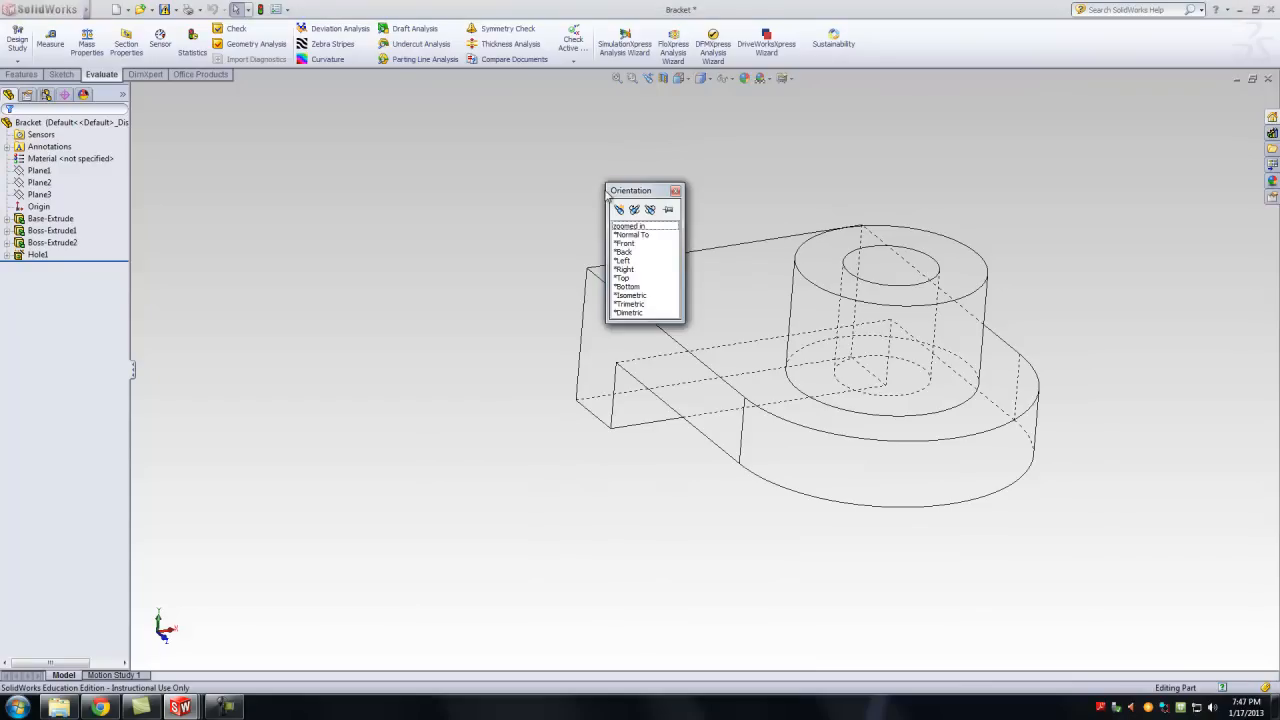
pyautogui.click(625, 277)
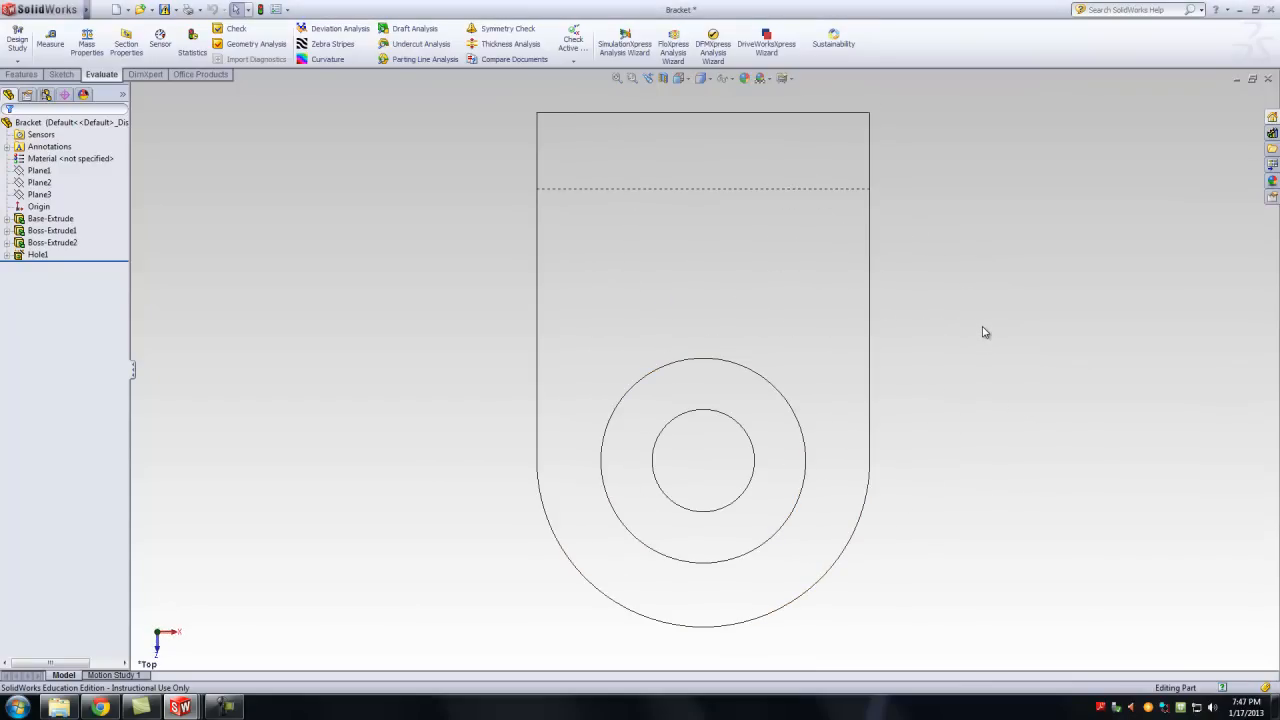